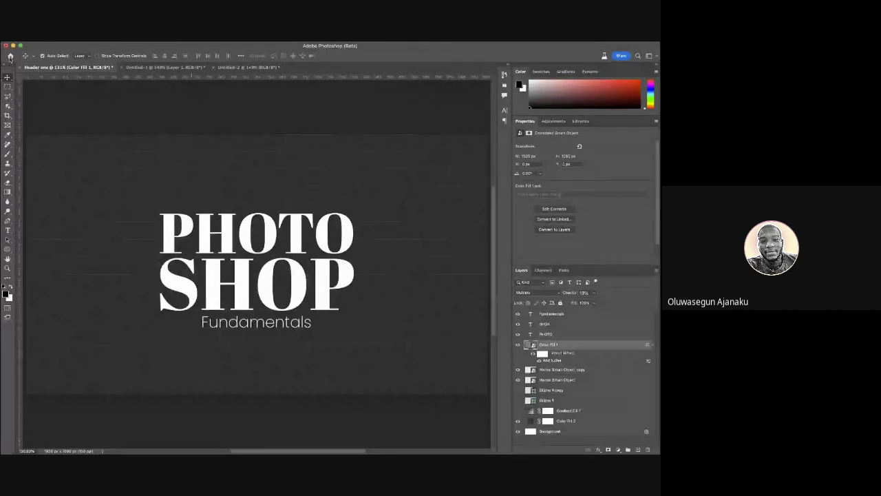
Leave the Photoshop Fundamentals title document for the Home screen of recent files
click(10, 55)
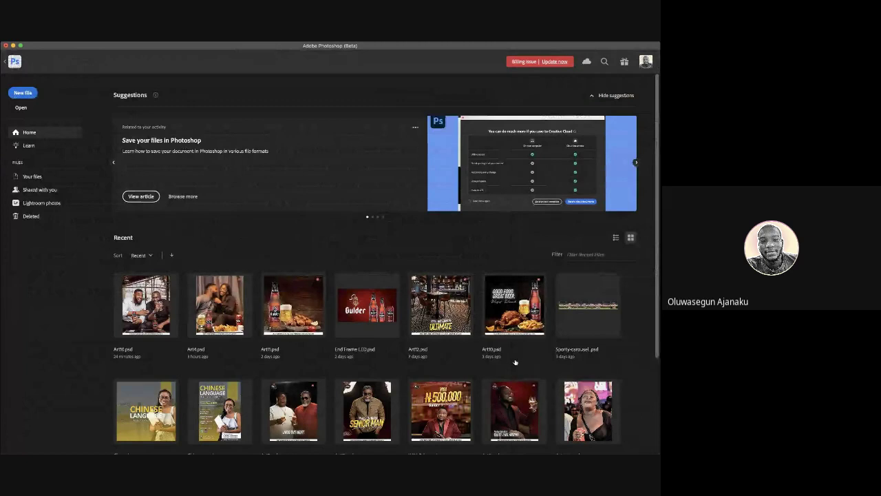
Dismiss the Home screen to return to the open document
key(Escape)
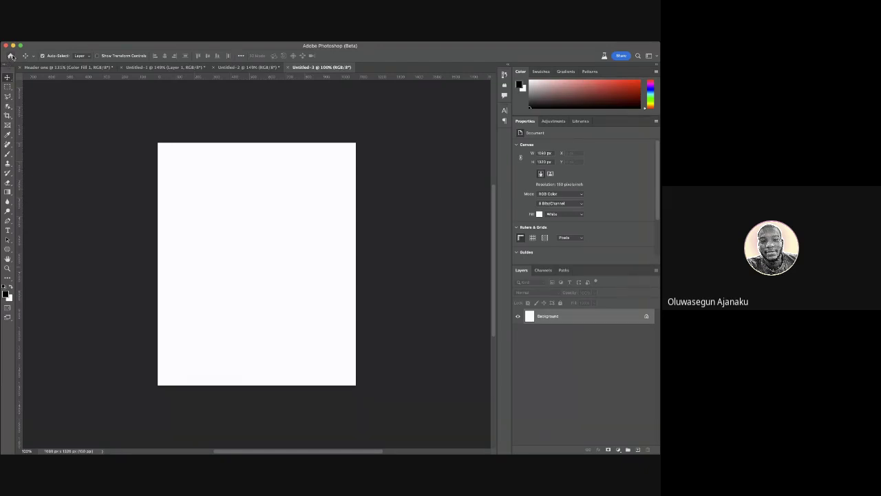
Go back to the Home screen to start another new file
click(11, 56)
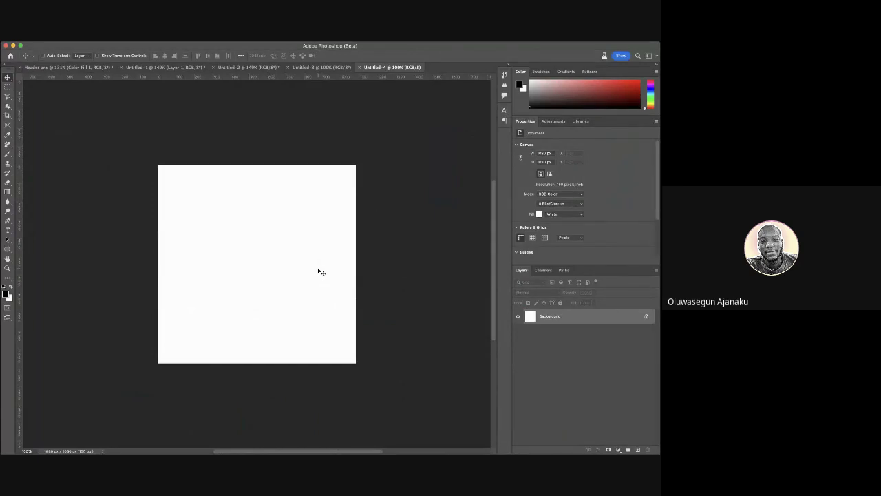
Fit the whole Untitled-2 Messi poster canvas in the window
key(super+0)
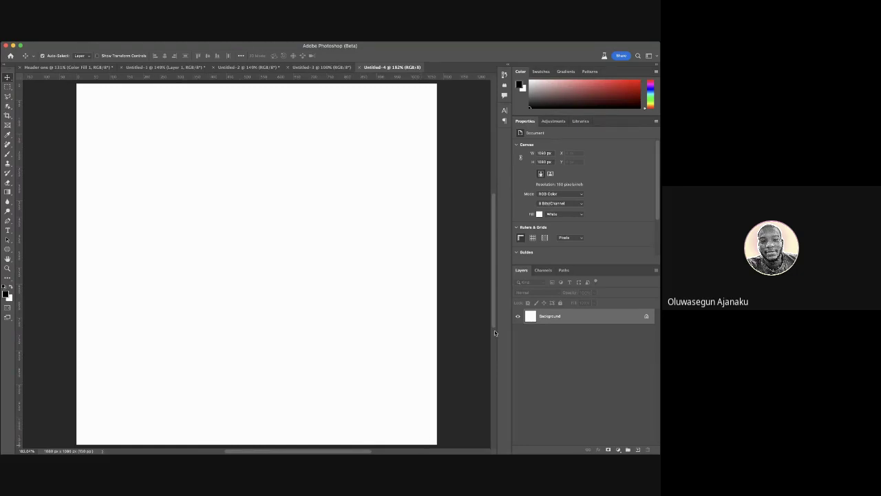
mouse_move(495, 302)
mouse_down()
mouse_move(493, 289)
mouse_move(493, 302)
mouse_up()
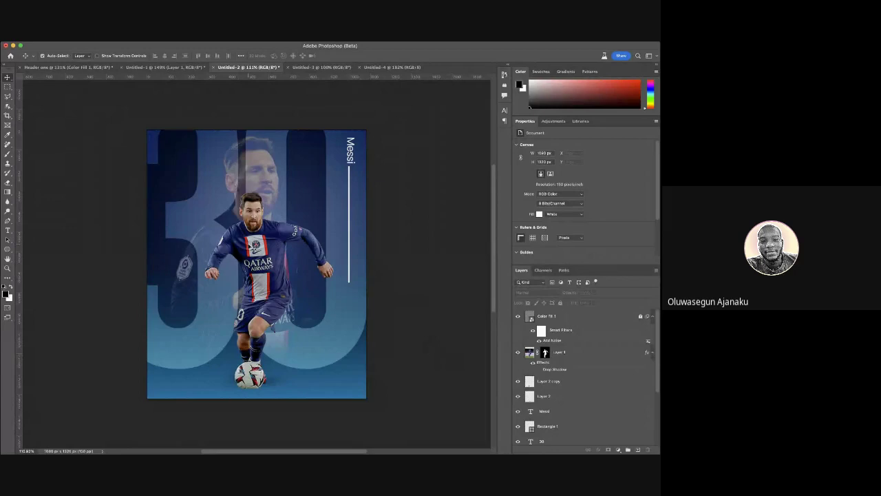
Switch between the Header one, Untitled-3 and Messi poster document tabs
click(41, 67)
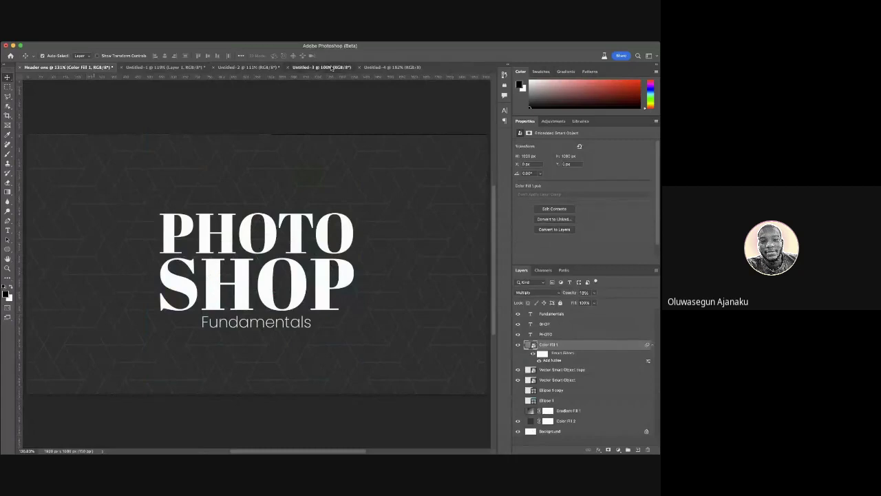
click(329, 68)
click(234, 67)
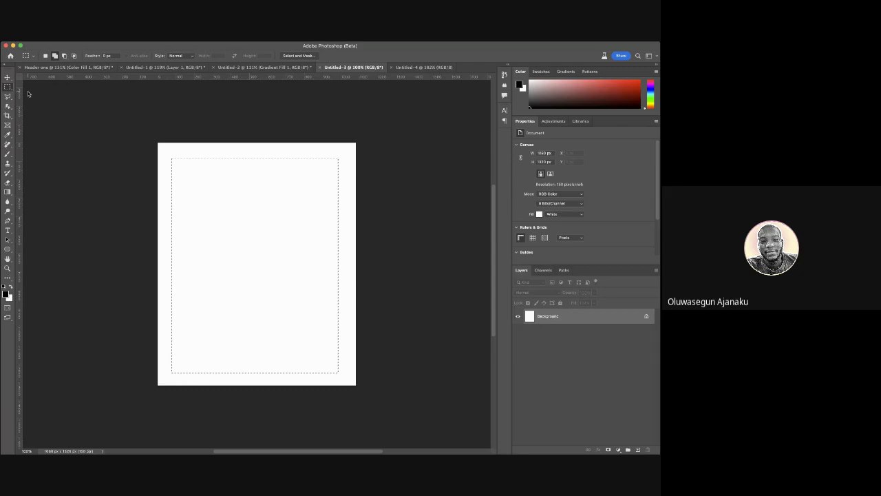
Clear the rectangular selection, try the Move tool, then settle on the Elliptical Marquee
key(super+d)
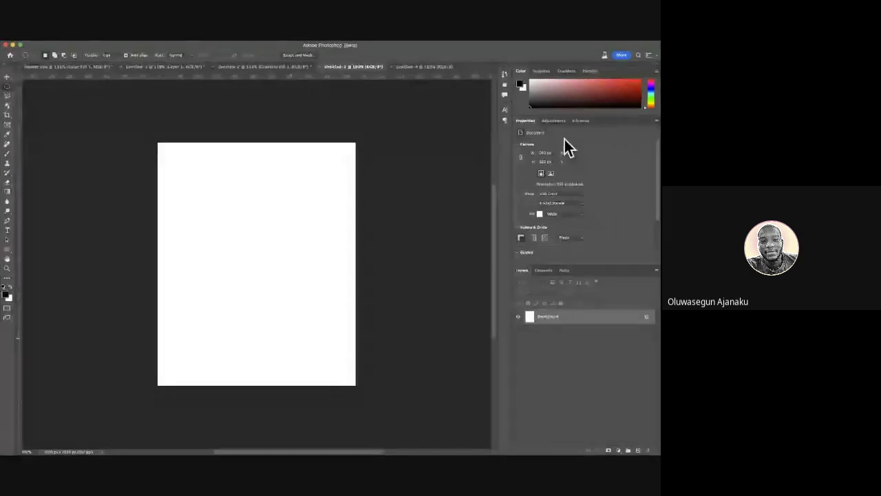
key(shift+m)
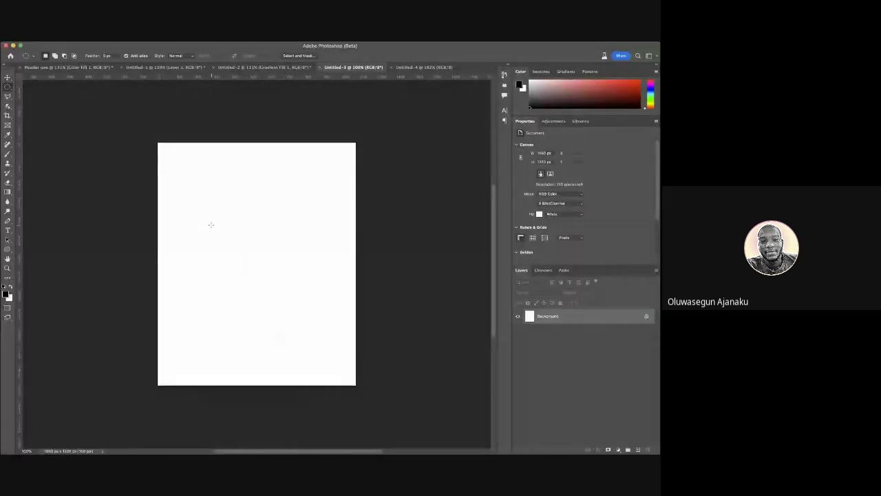
click(8, 77)
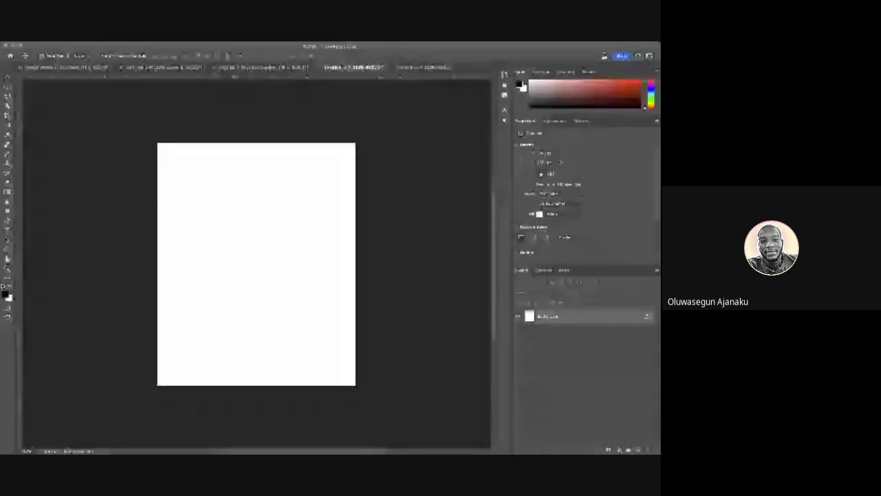
click(200, 232)
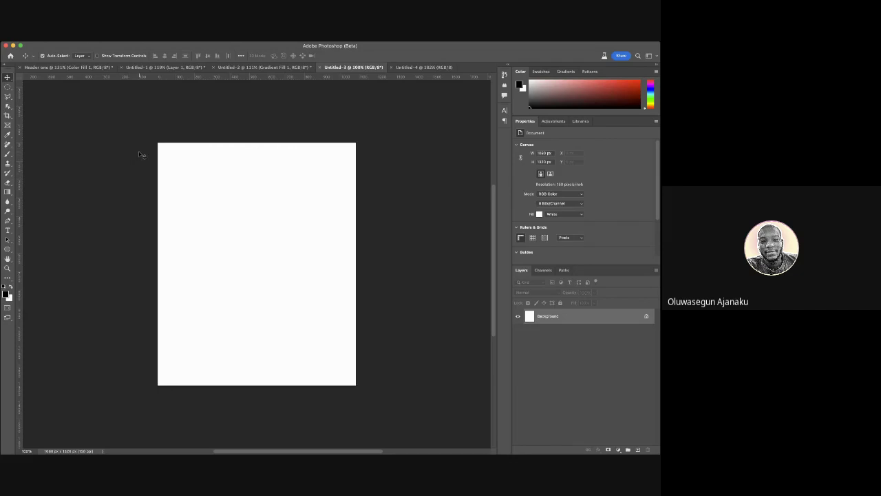
click(8, 88)
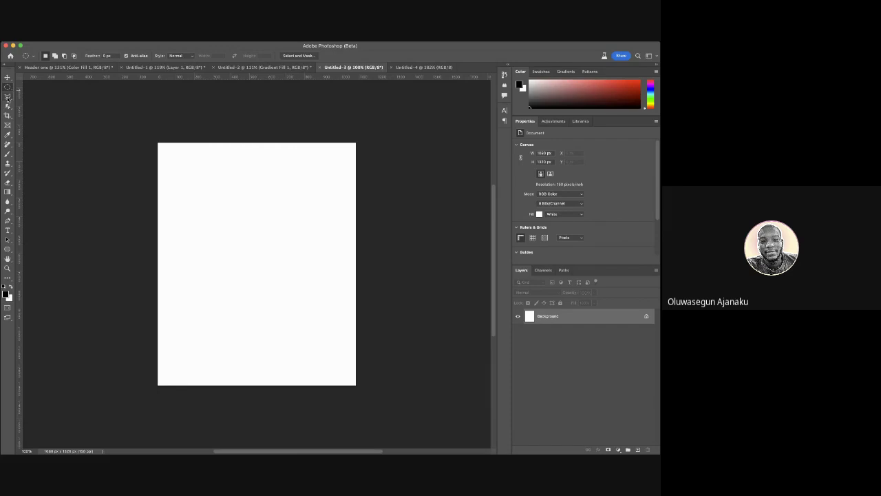
click(8, 97)
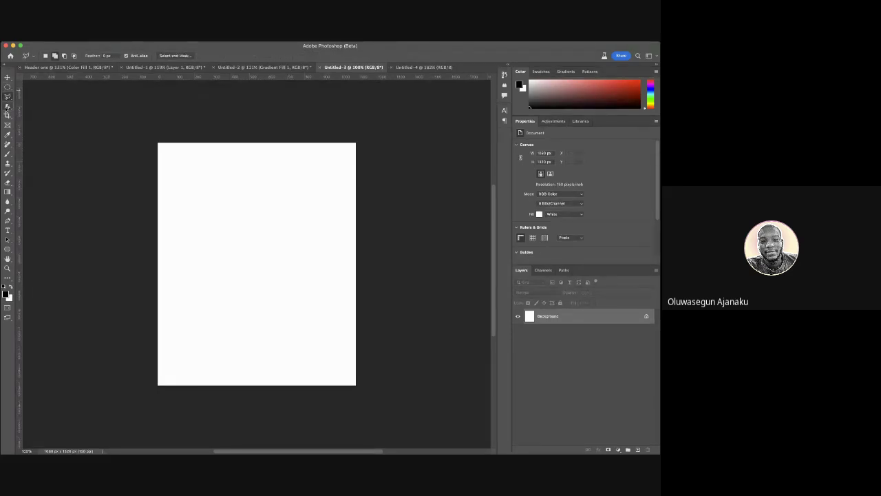
click(8, 116)
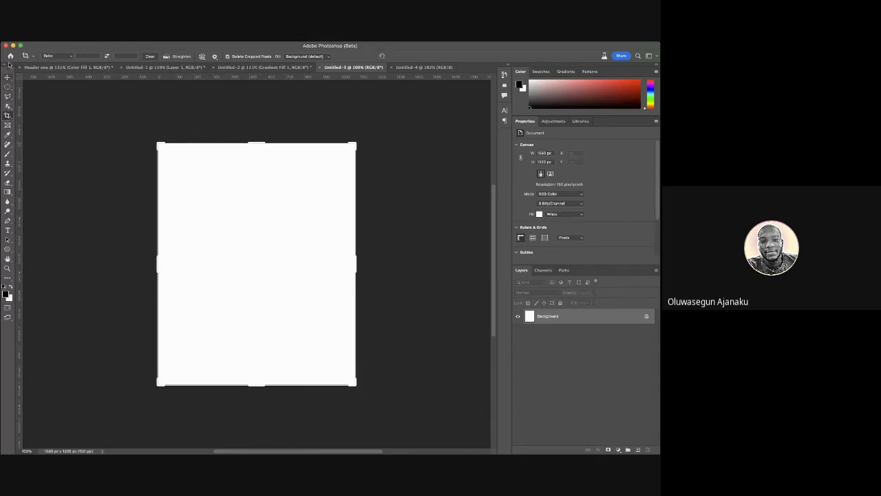
click(7, 77)
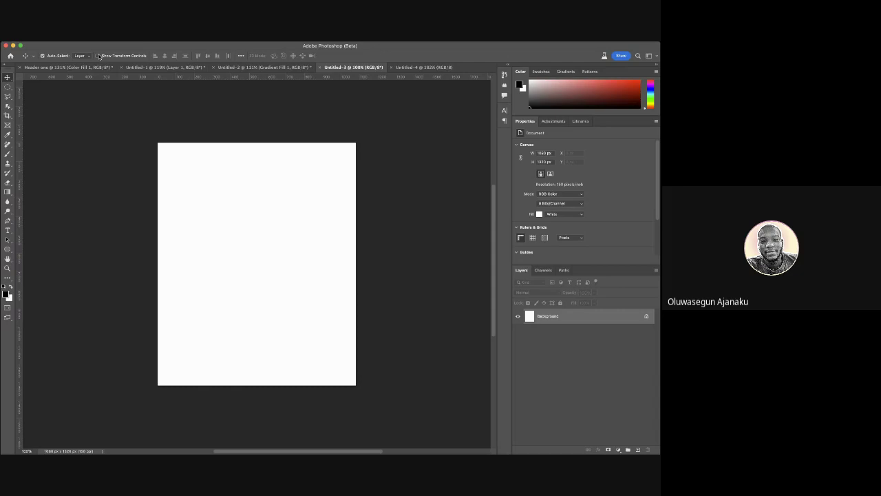
Draw a circular selection in the upper left and unlock Background into Layer 0
key(m)
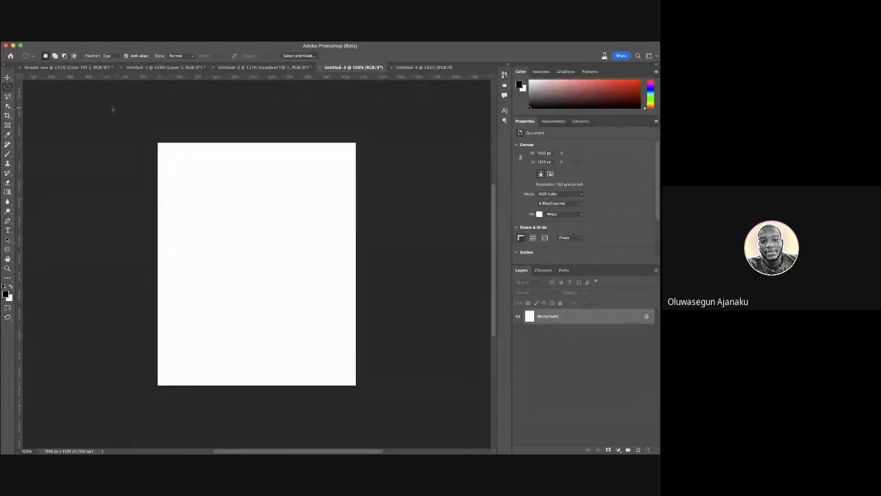
click(8, 98)
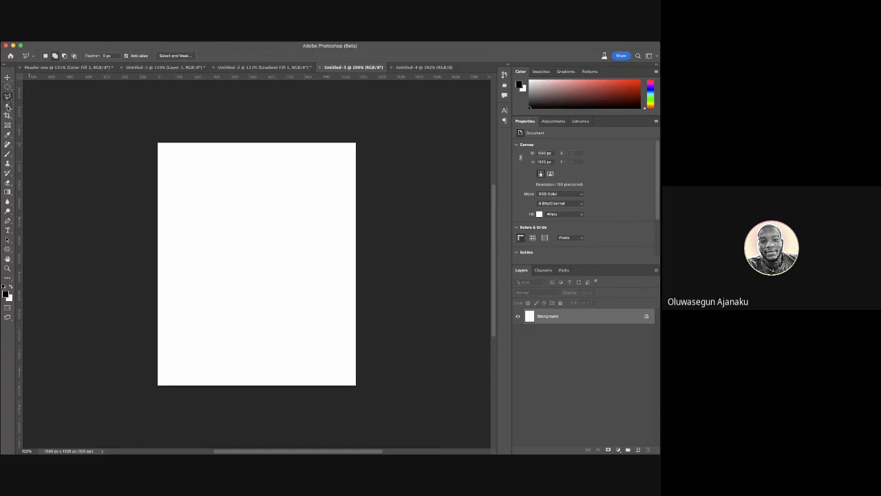
click(7, 86)
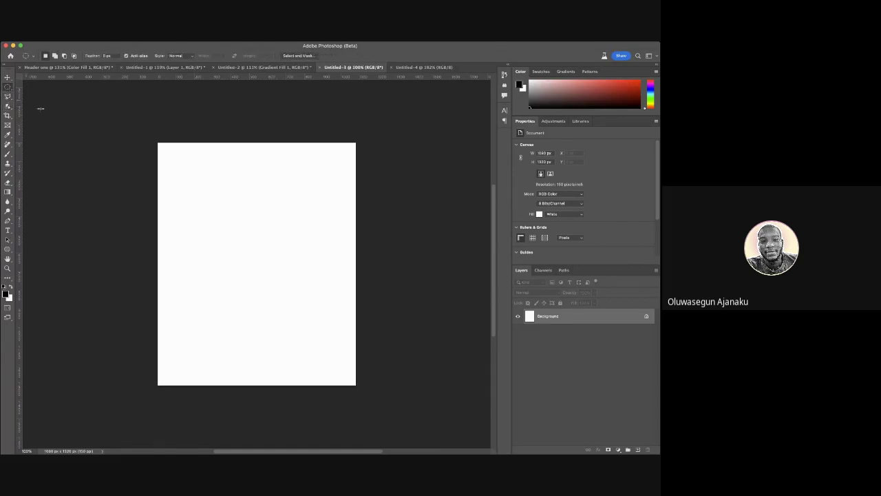
drag(231, 218, 291, 299)
click(646, 316)
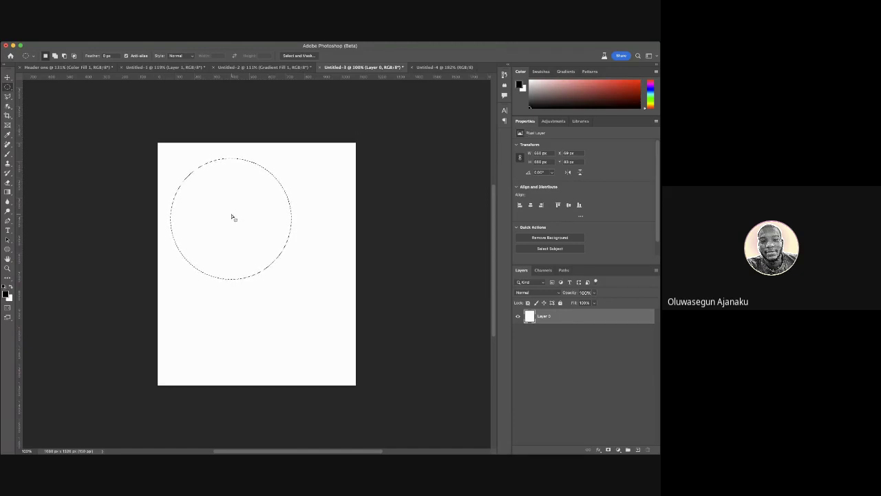
Drag the circular selection down and right toward the canvas centre
drag(234, 218, 256, 261)
click(7, 249)
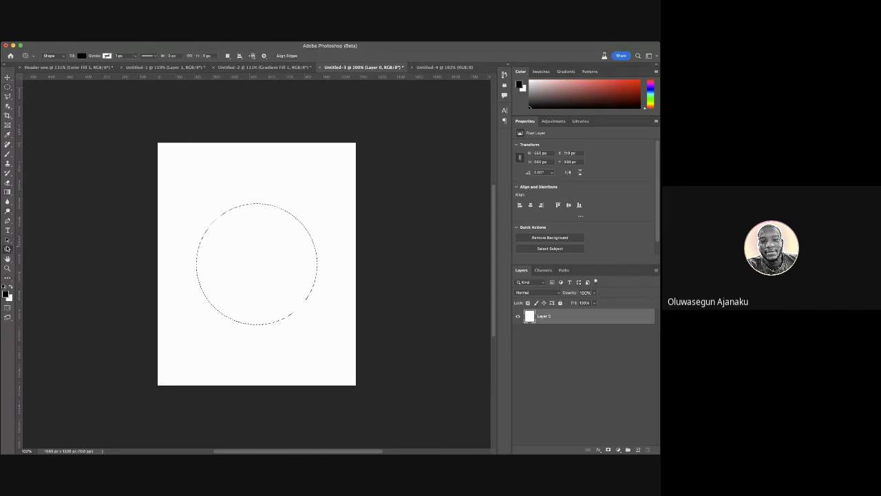
click(8, 221)
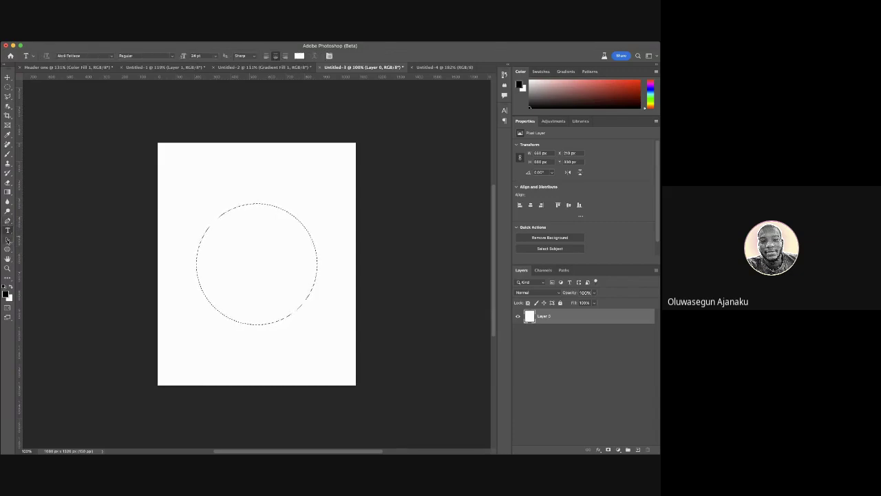
click(7, 250)
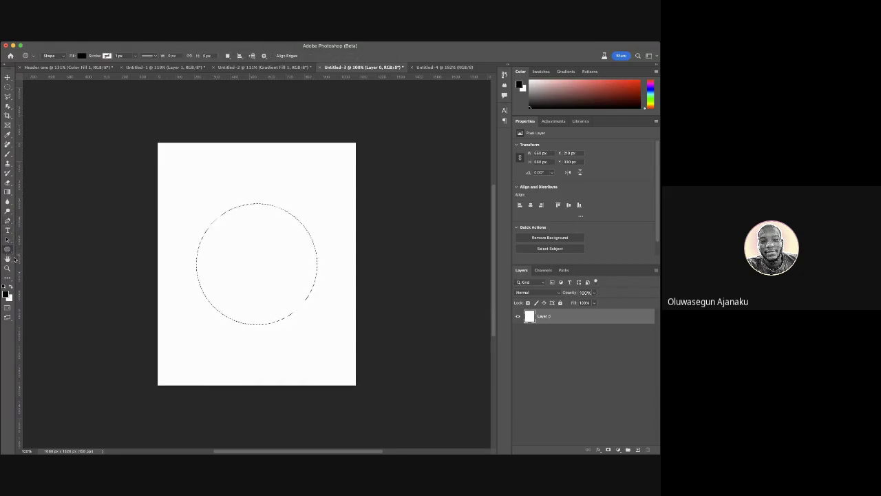
click(8, 258)
click(8, 220)
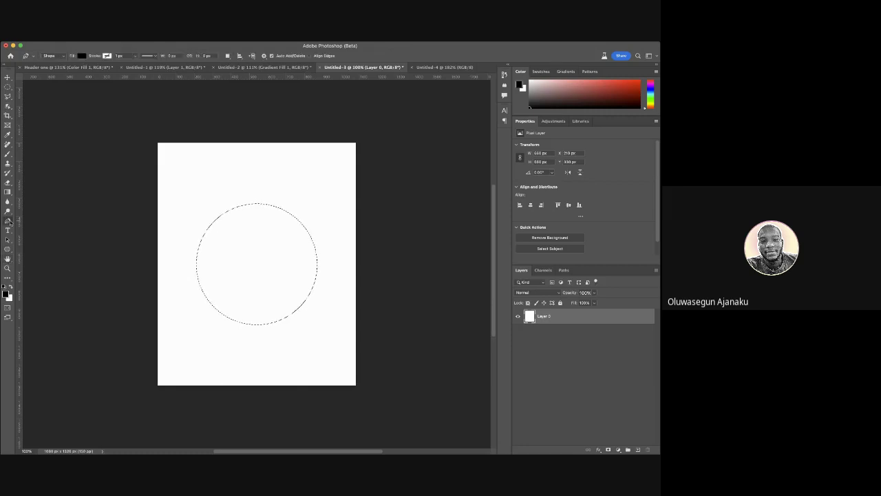
Fill the circular selection with black using the Paint Bucket, deselect, and shift the circle slightly left
click(7, 192)
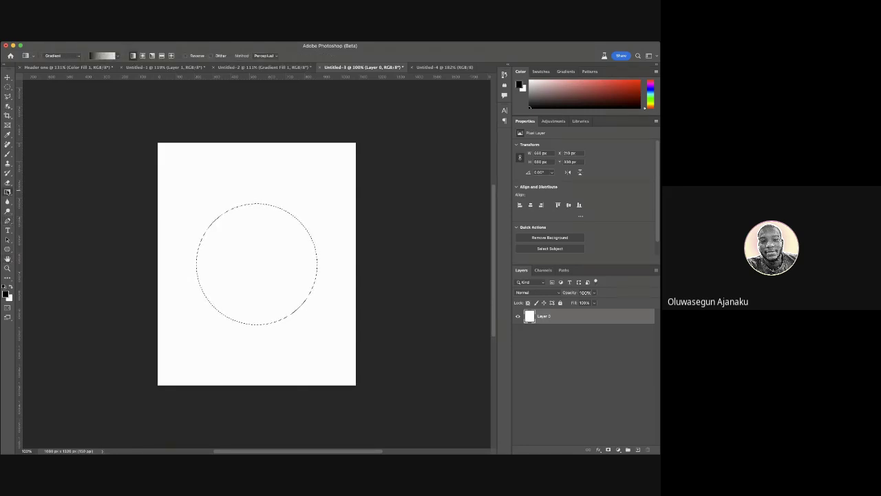
key(shift+g)
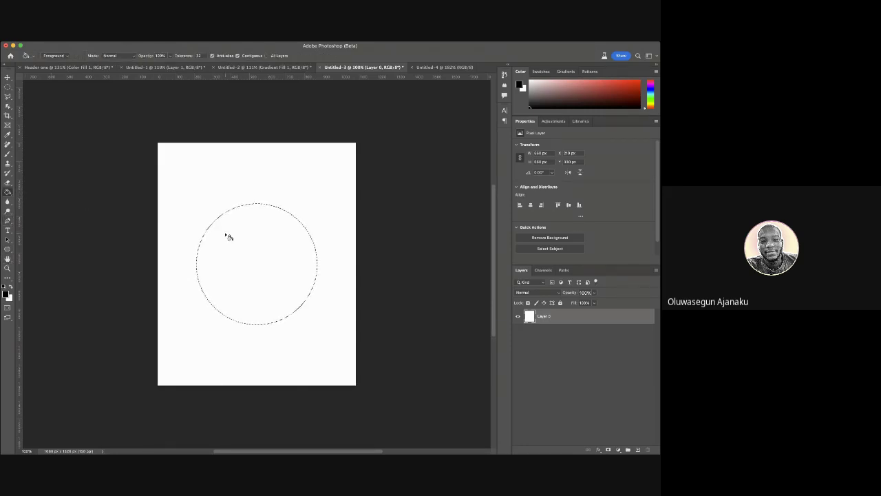
click(225, 235)
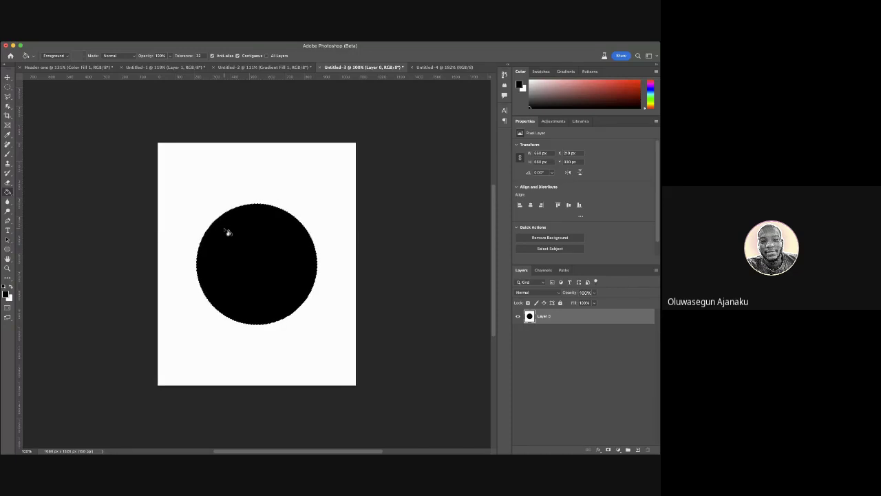
key(ctrl+d)
click(7, 211)
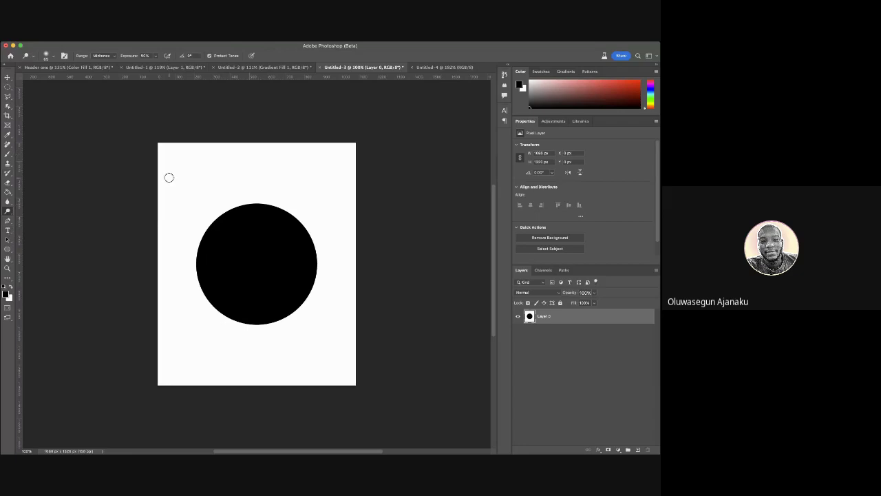
key(v)
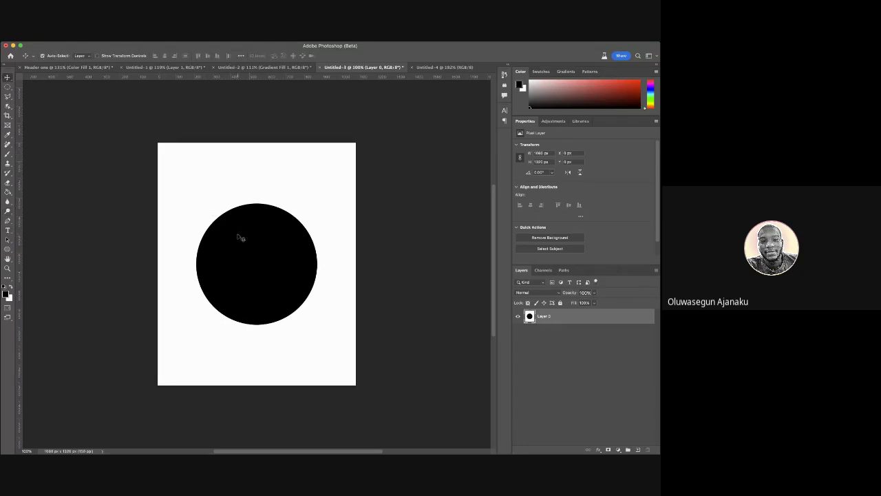
drag(237, 236, 217, 232)
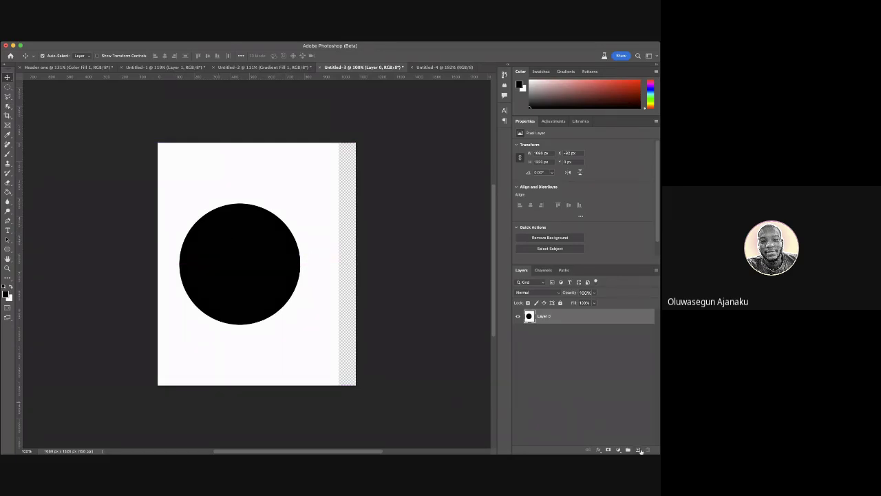
Add an empty Layer 1 and delete the black-circle Layer 0
click(638, 449)
click(600, 335)
key(Delete)
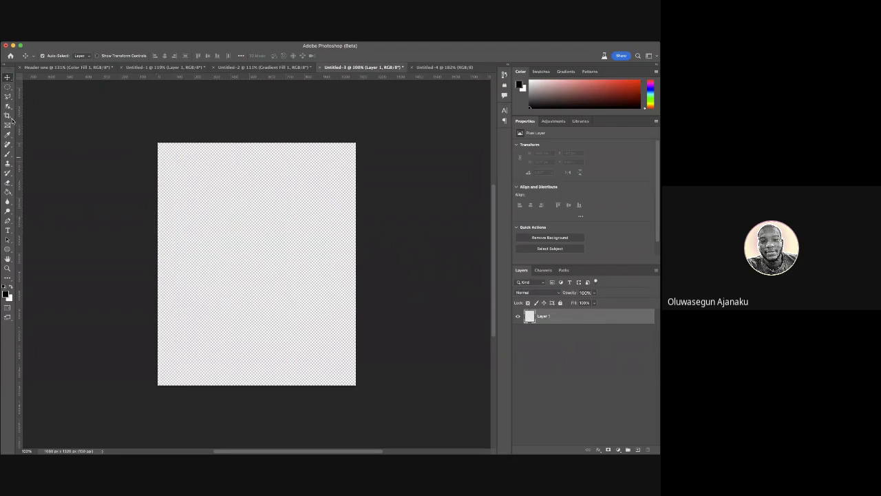
Browse the marquee, lasso, crop, frame, eyedropper and remove tools, ending on Object Selection
click(8, 86)
click(8, 95)
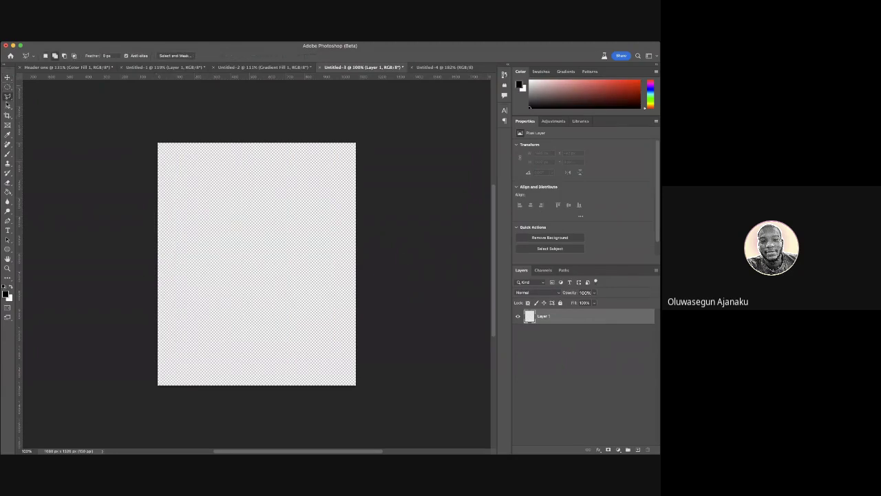
click(7, 106)
click(8, 115)
click(7, 125)
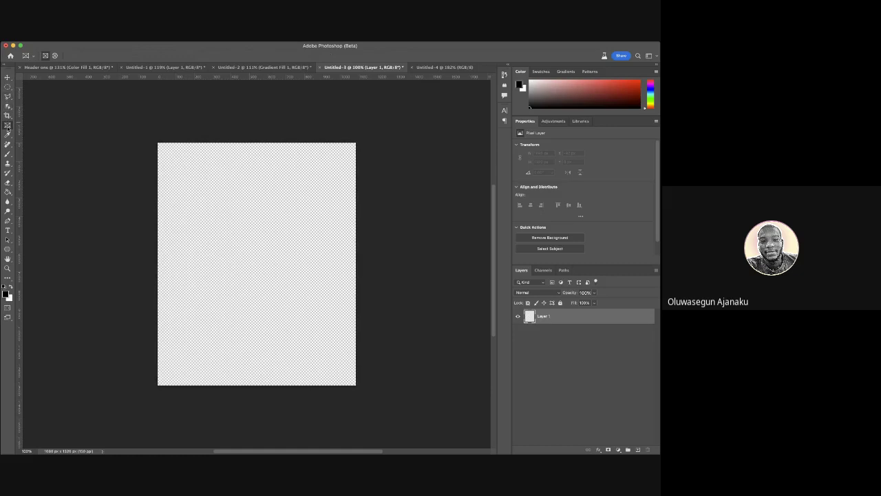
click(8, 95)
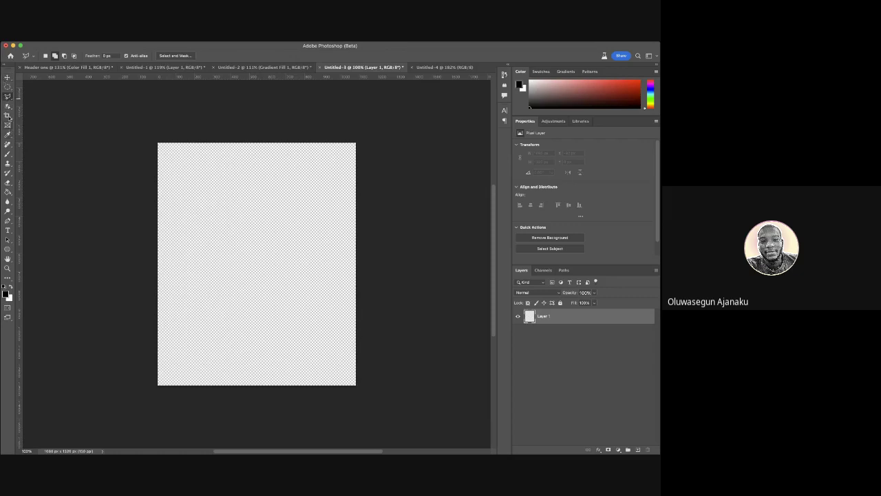
click(8, 126)
click(8, 134)
click(7, 144)
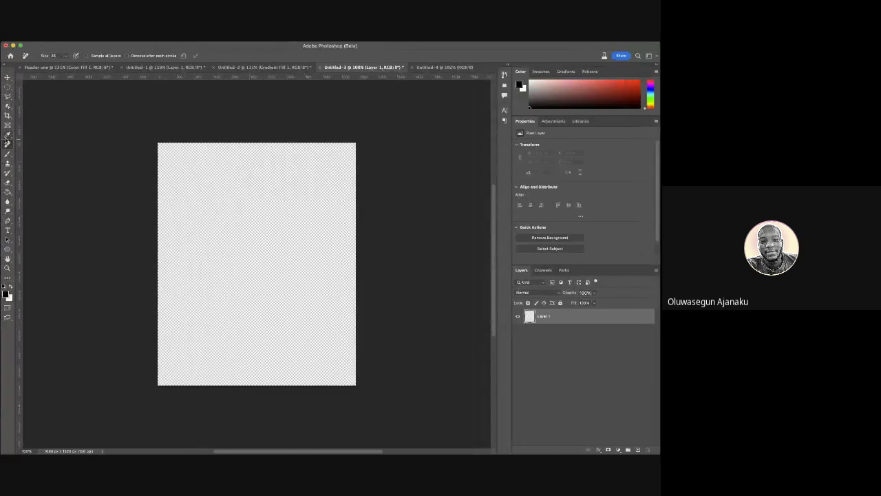
click(7, 135)
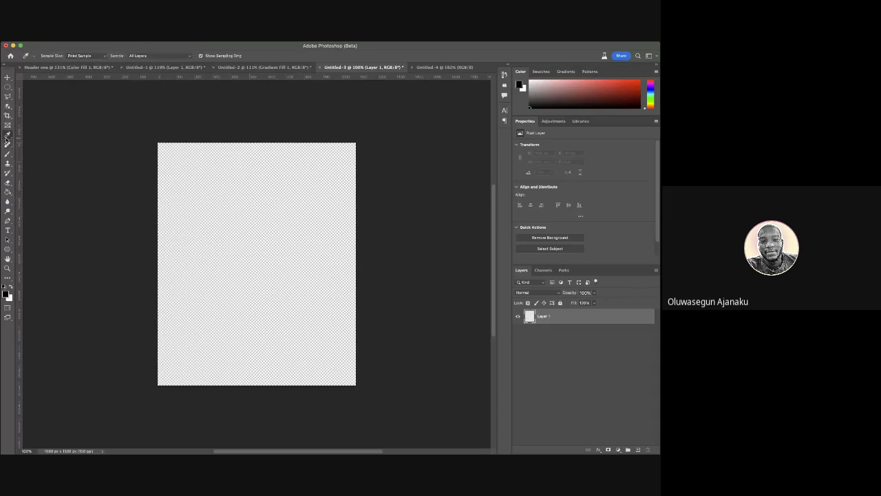
click(7, 124)
click(8, 107)
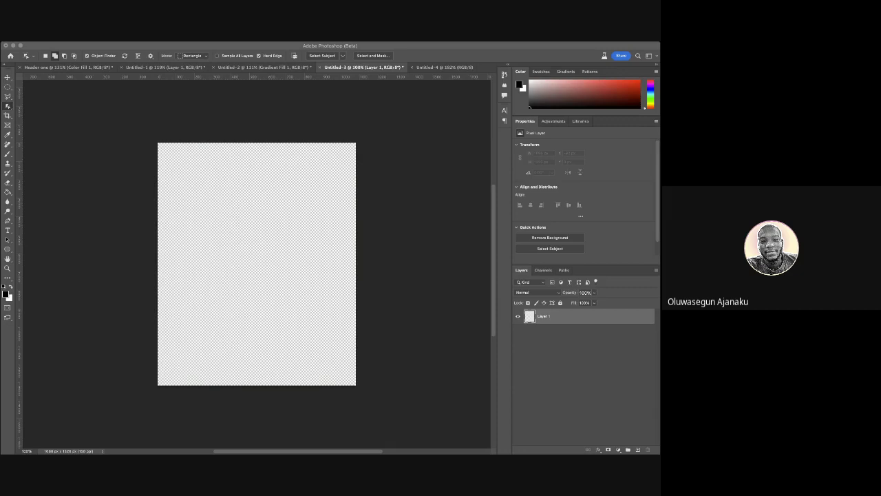
Return to the Untitled-2 poster, clear its rectangular selection, and pick the Move tool
key(ctrl+shift+Tab)
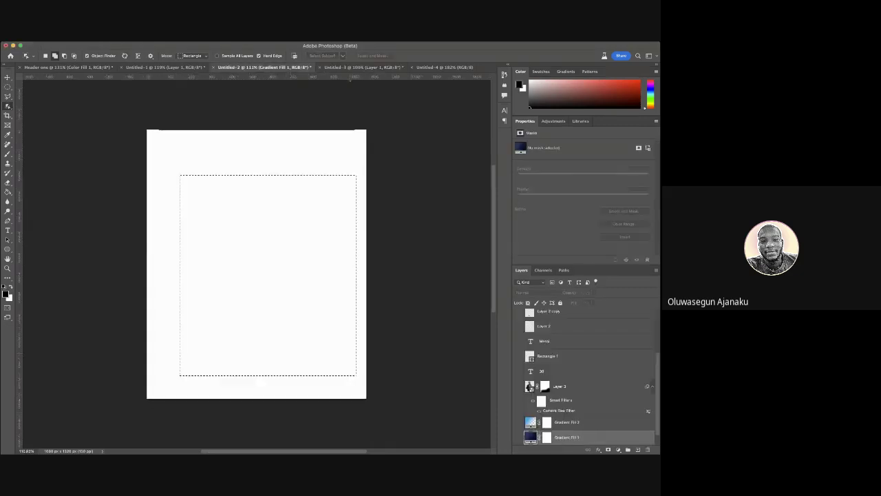
key(ctrl+shift+Tab)
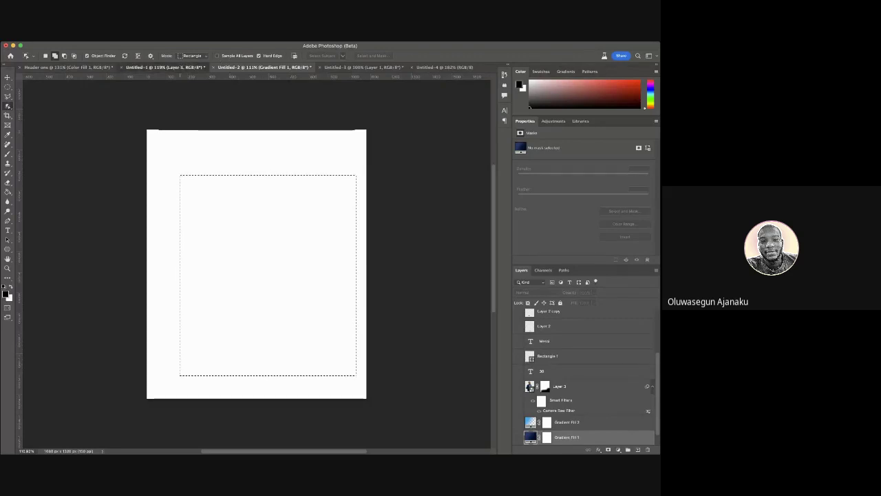
key(ctrl+Tab)
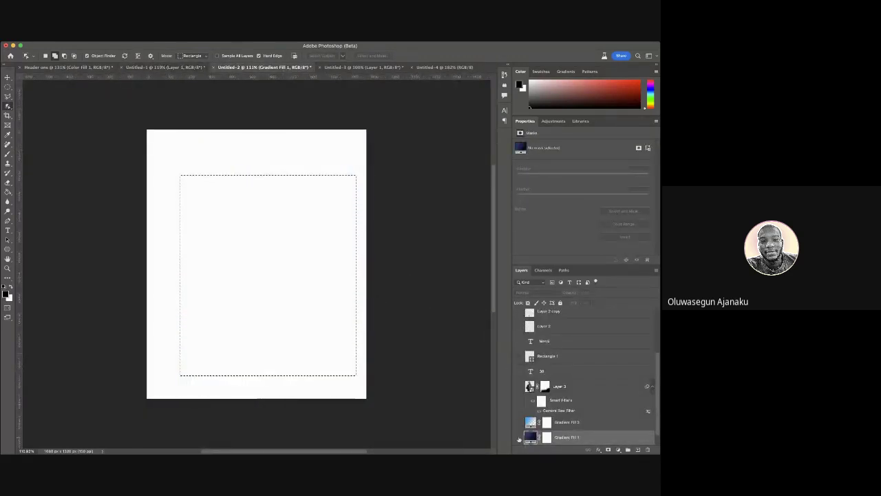
scroll(518, 351, up, 2)
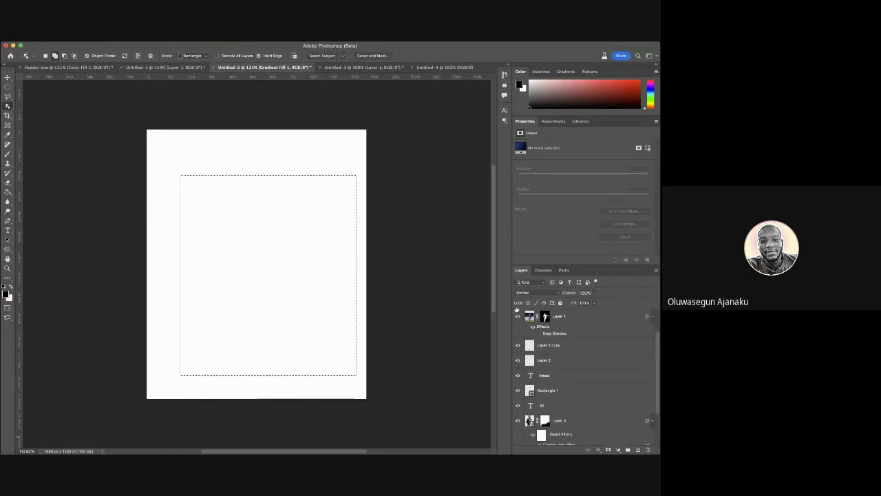
key(super+d)
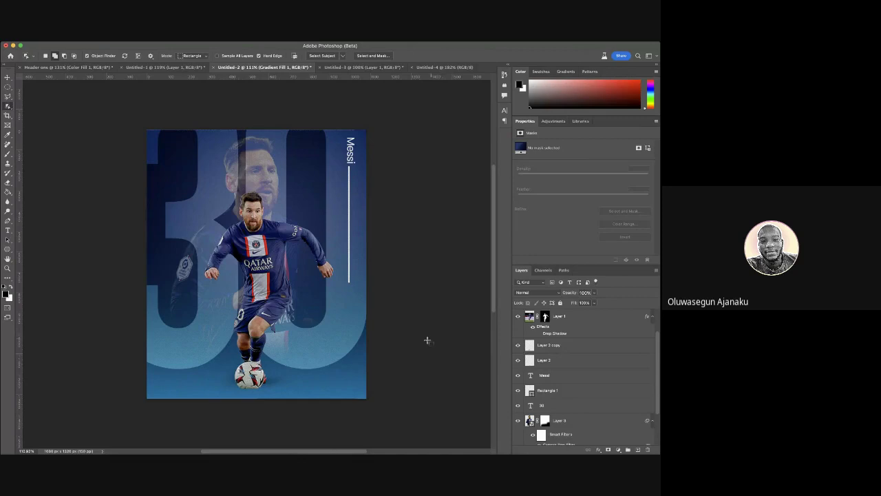
click(8, 77)
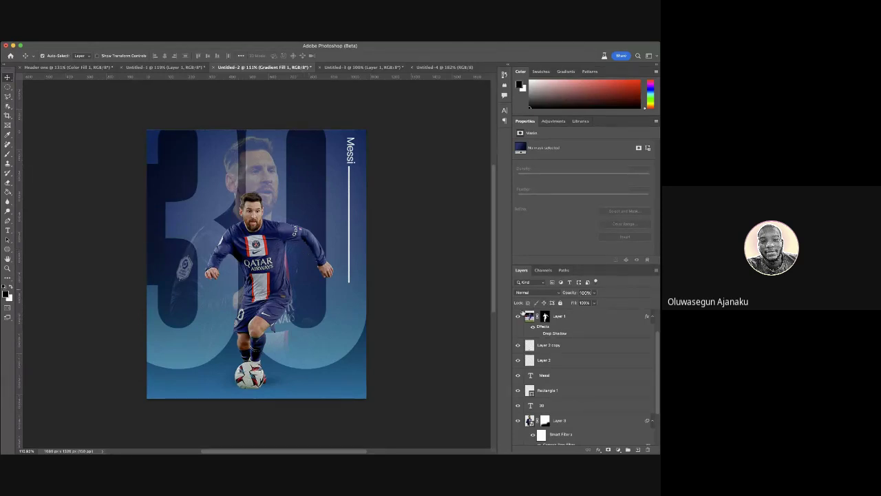
Alt-click Gradient Fill 1's eye so only the dark navy gradient background shows
alt+click(514, 447)
scroll(578, 358, down, 2)
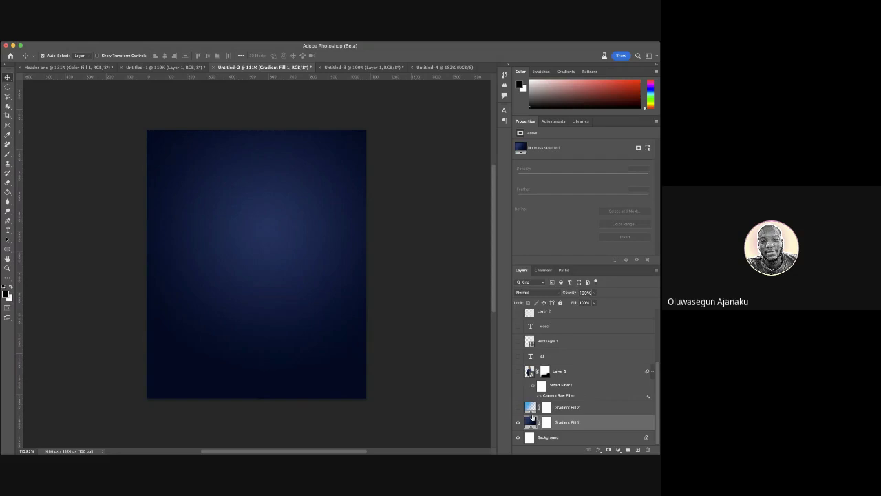
Hide the Gradient Fill 1 layer, leaving only the white Background visible
click(518, 421)
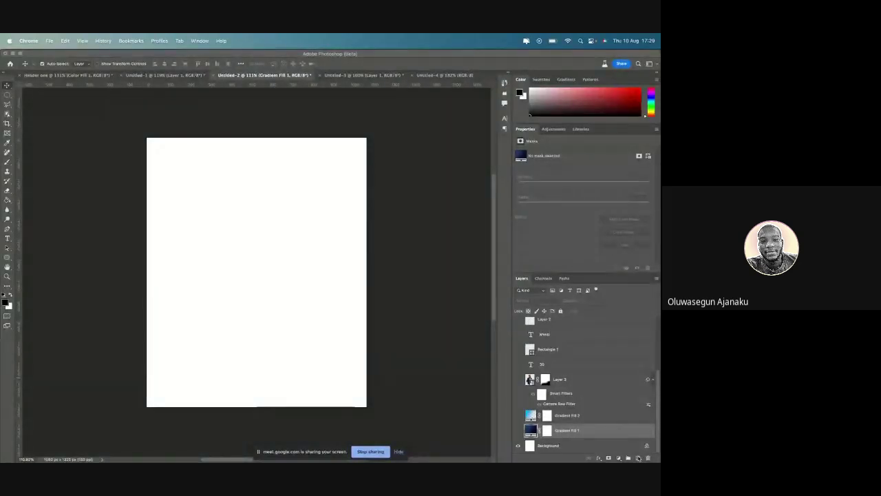
click(619, 459)
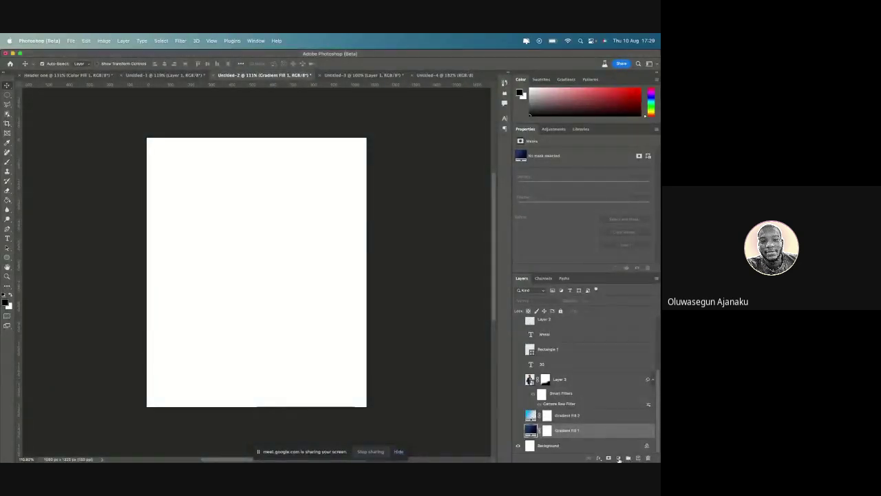
click(618, 458)
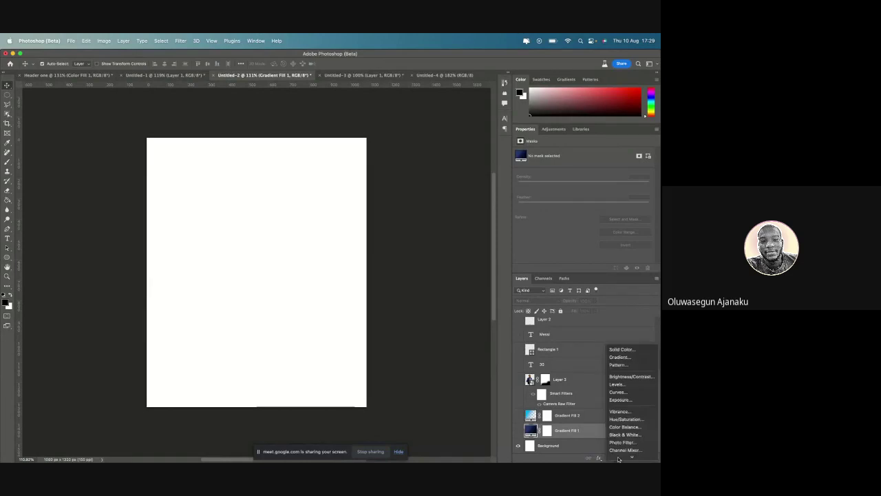
scroll(619, 459, down, 1)
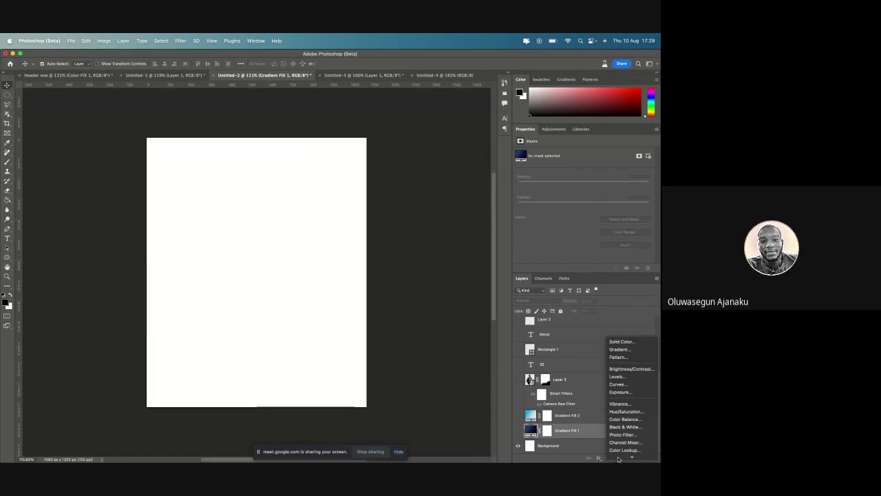
scroll(618, 454, down, 3)
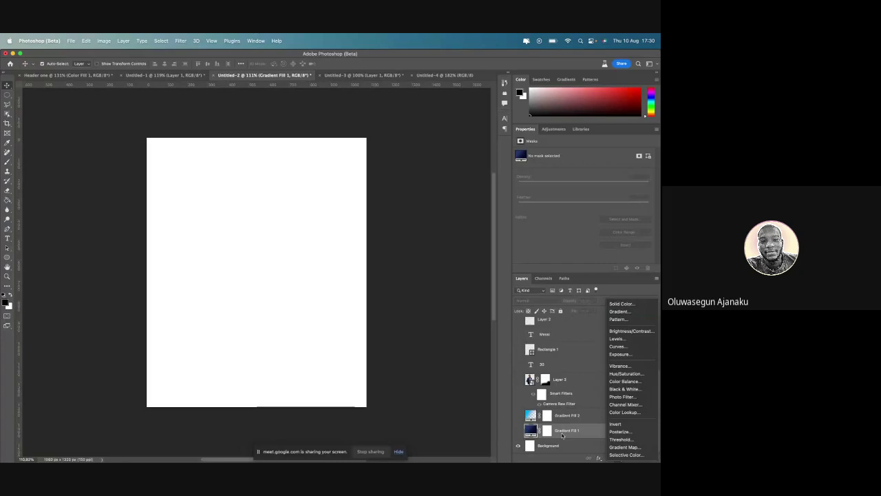
click(562, 434)
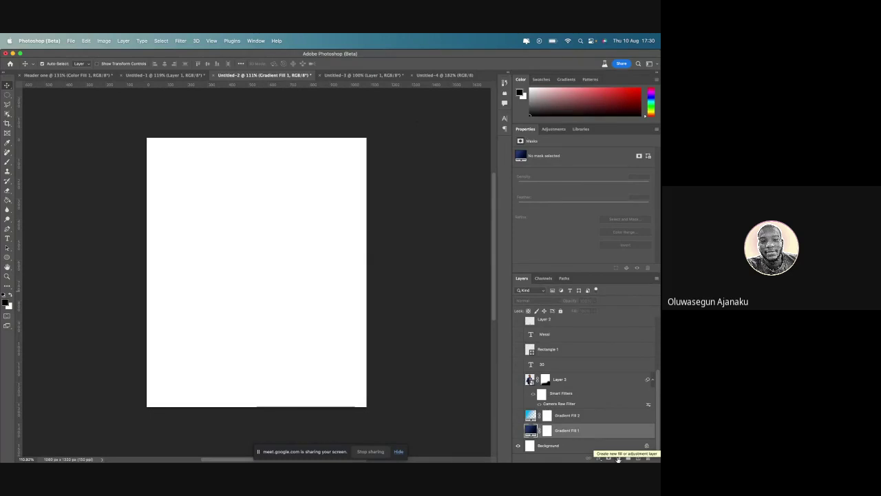
click(618, 460)
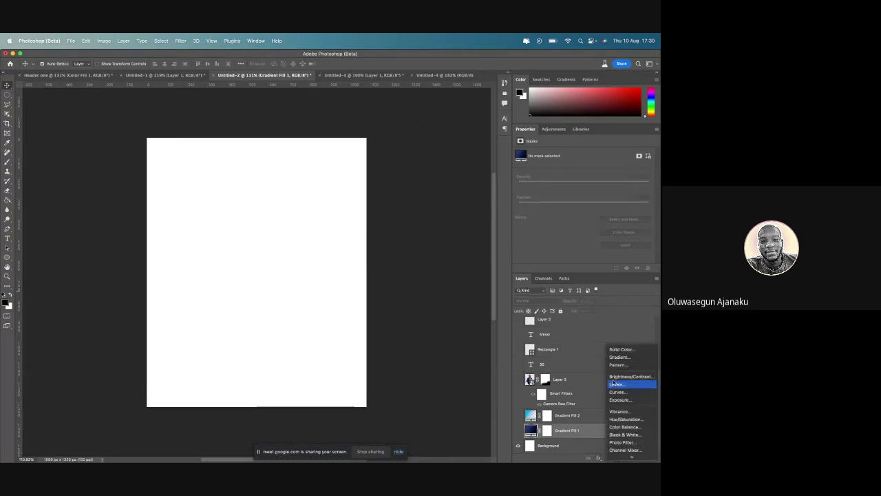
click(618, 357)
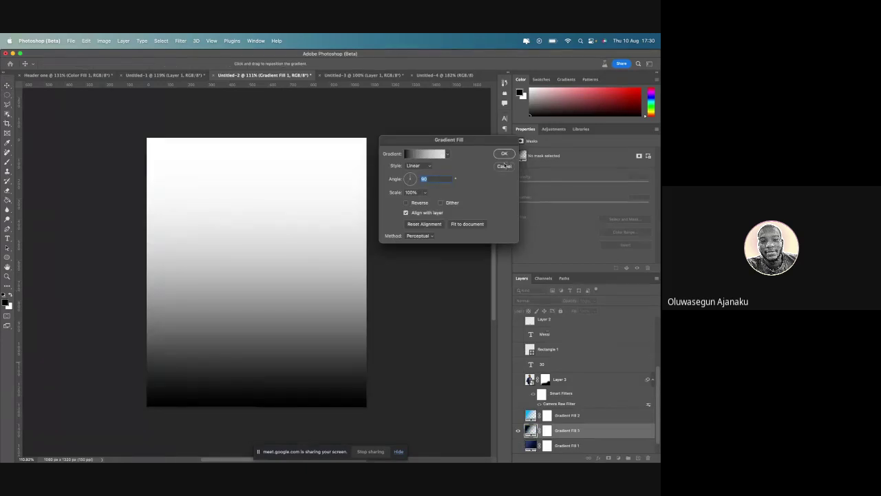
click(505, 166)
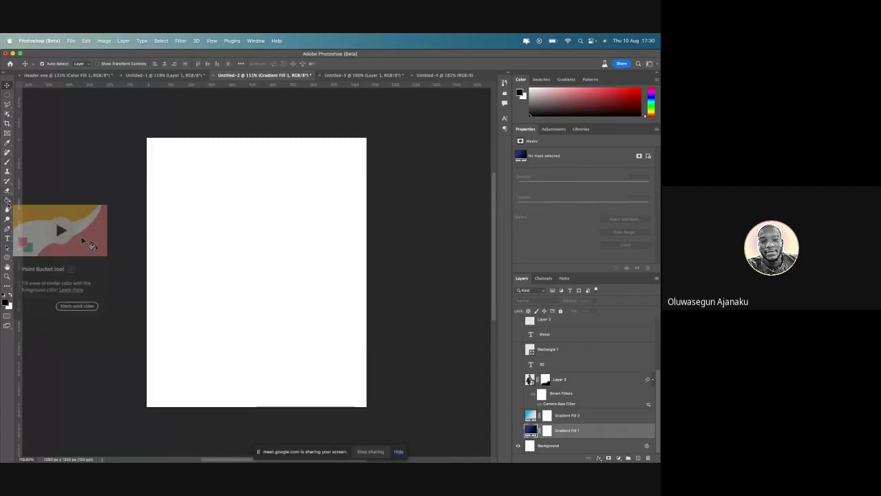
Select the Paint Bucket Tool from the gradient tool group in the toolbar
click(8, 200)
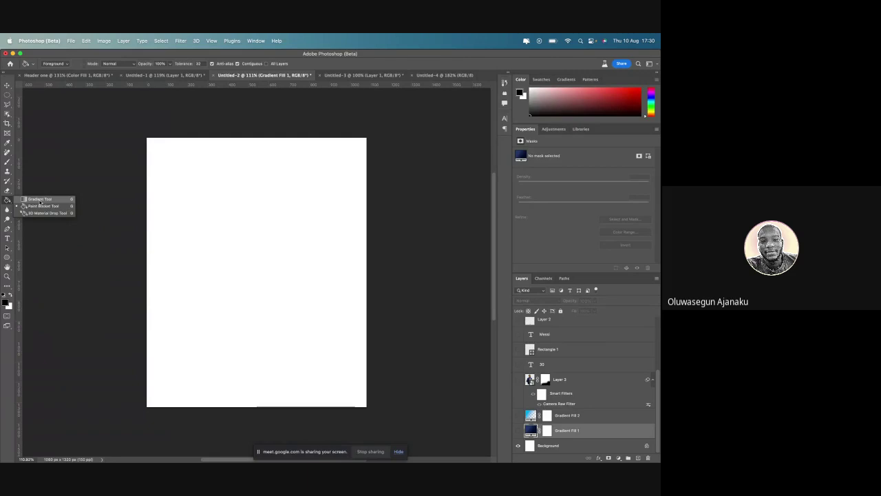
click(41, 206)
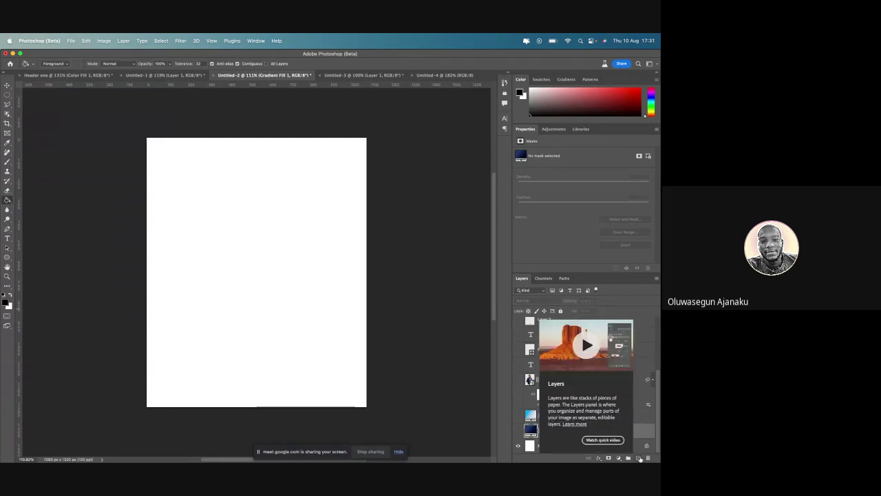
click(639, 458)
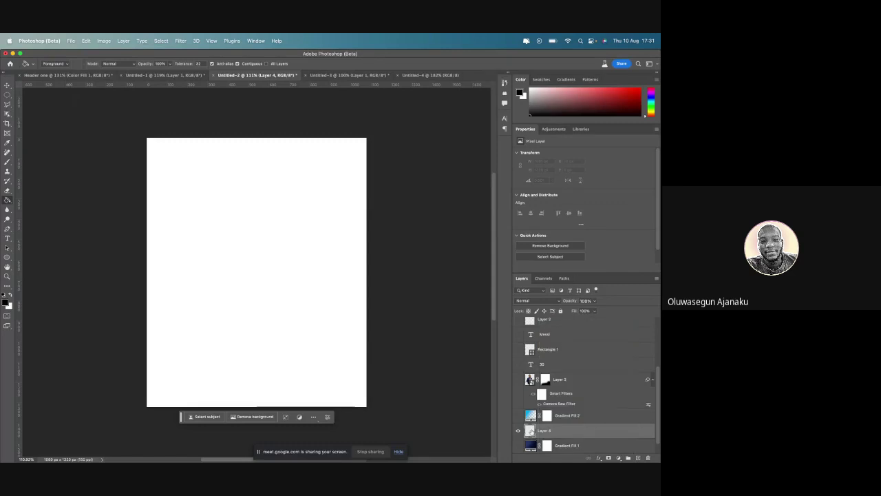
click(260, 272)
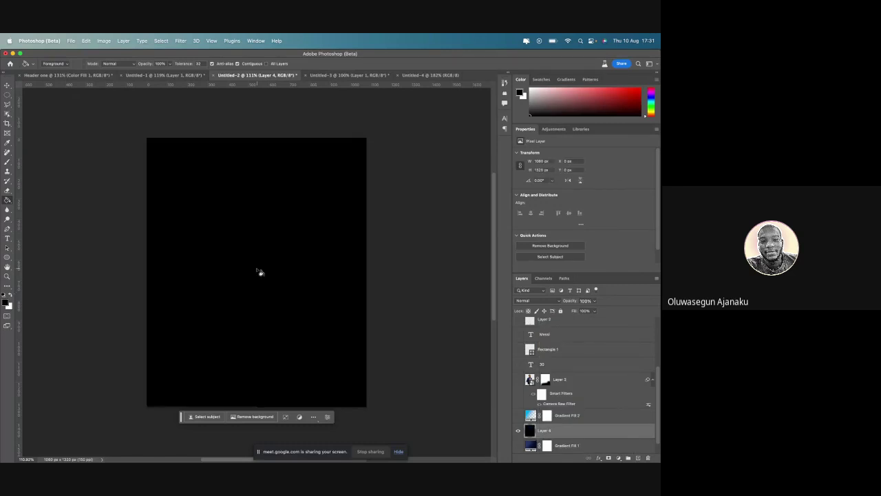
key(super+z)
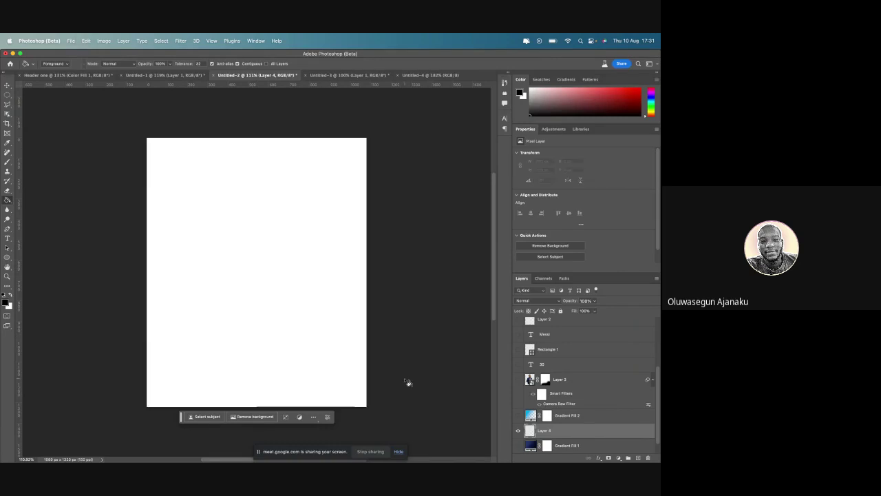
key(Delete)
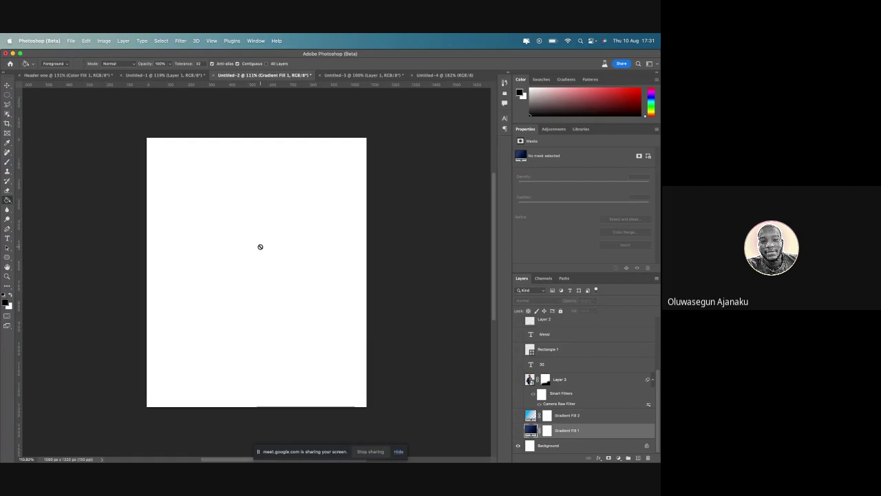
key(super+alt+shift+n)
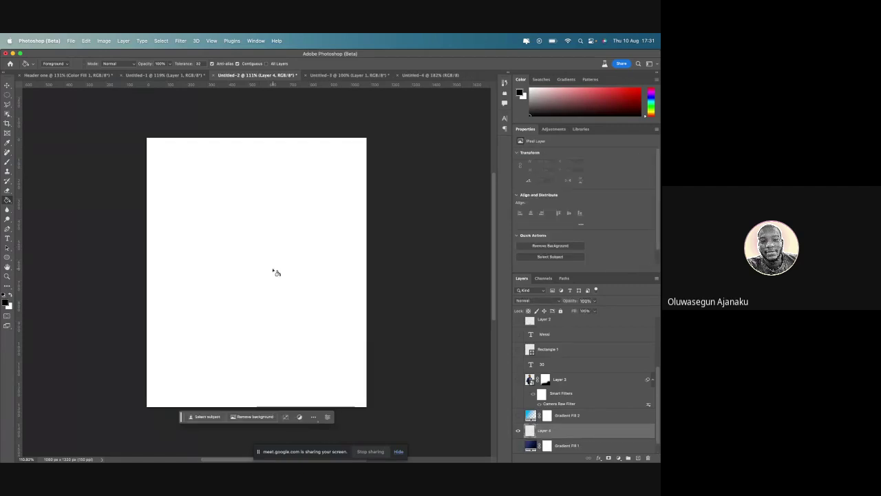
click(7, 200)
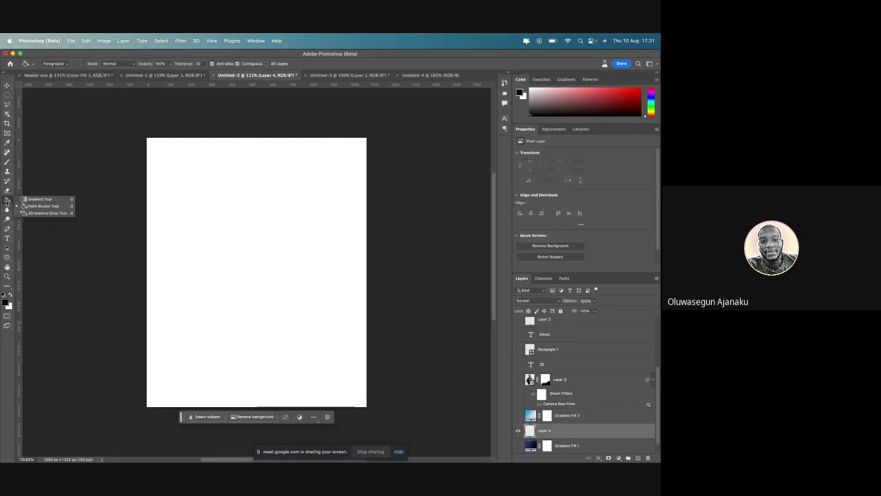
click(7, 200)
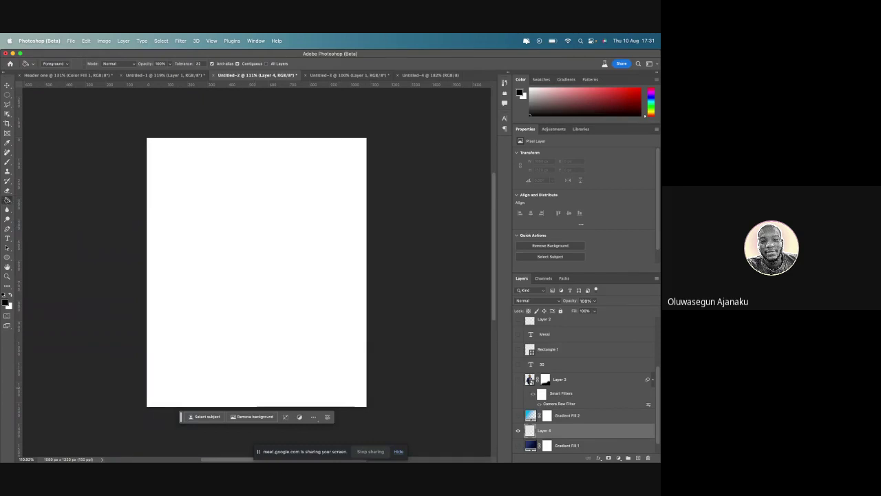
key(BackSpace)
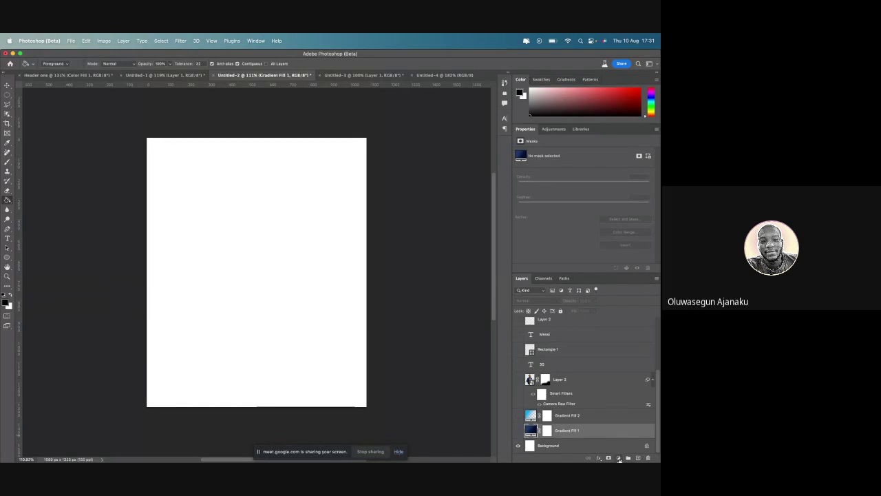
Add a Gradient Fill 3 layer, a linear 90° white-to-black gradient
click(619, 458)
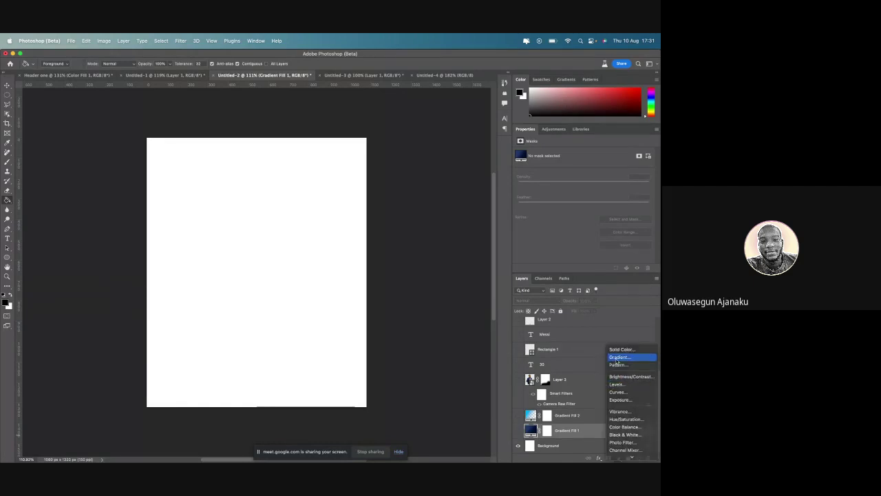
click(618, 358)
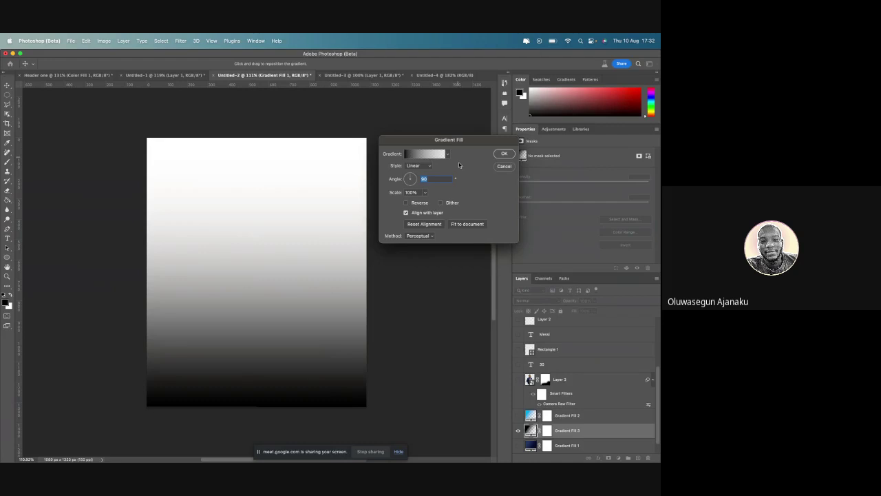
Set the gradient's first colour stop to deep navy #00013d
click(424, 153)
click(466, 287)
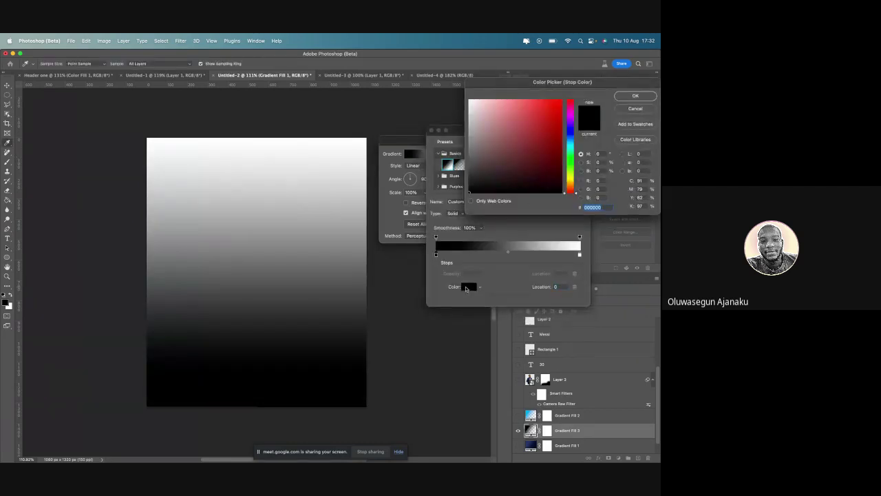
click(572, 131)
click(555, 118)
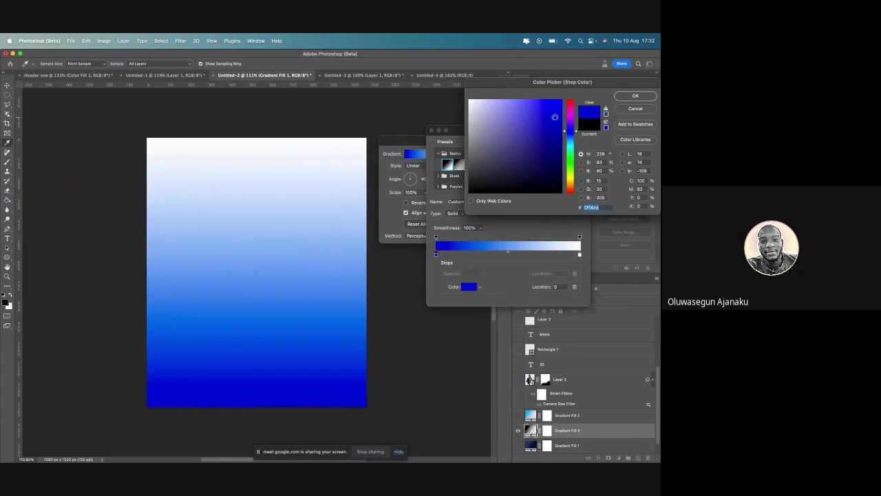
click(557, 165)
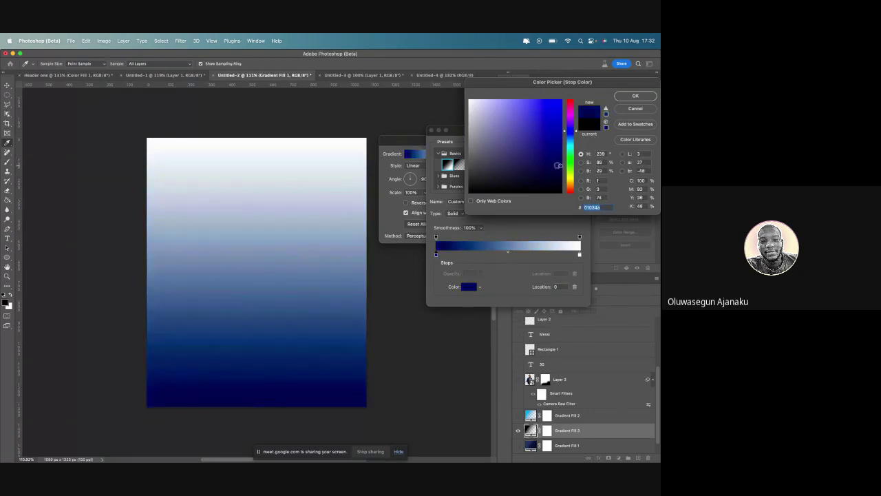
drag(557, 165, 562, 171)
click(624, 97)
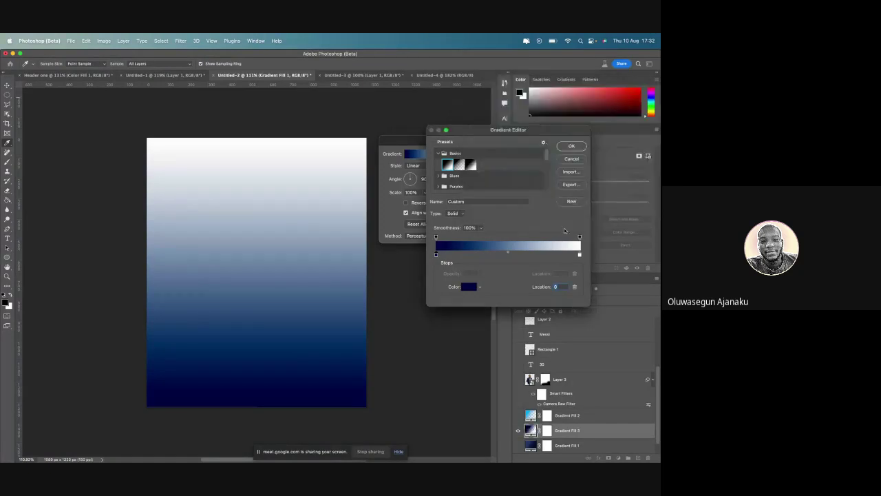
Change the white end stop to dark navy #061243 and apply the gradient colours
click(580, 255)
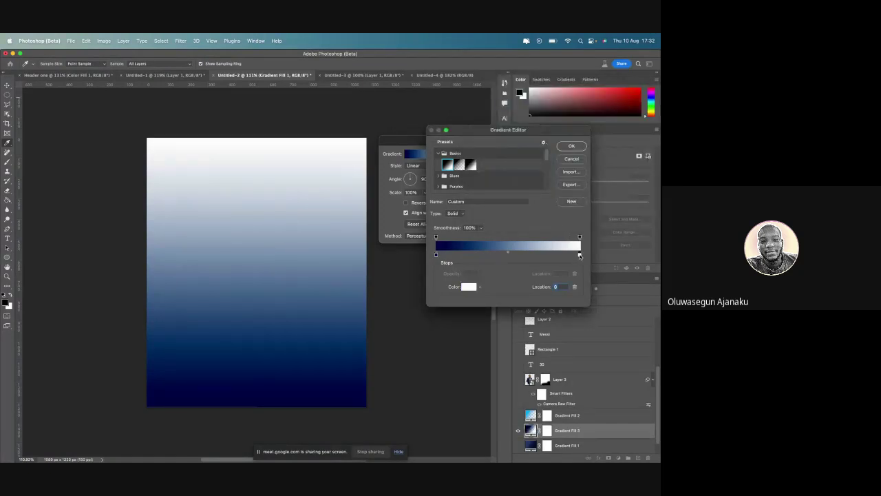
click(469, 287)
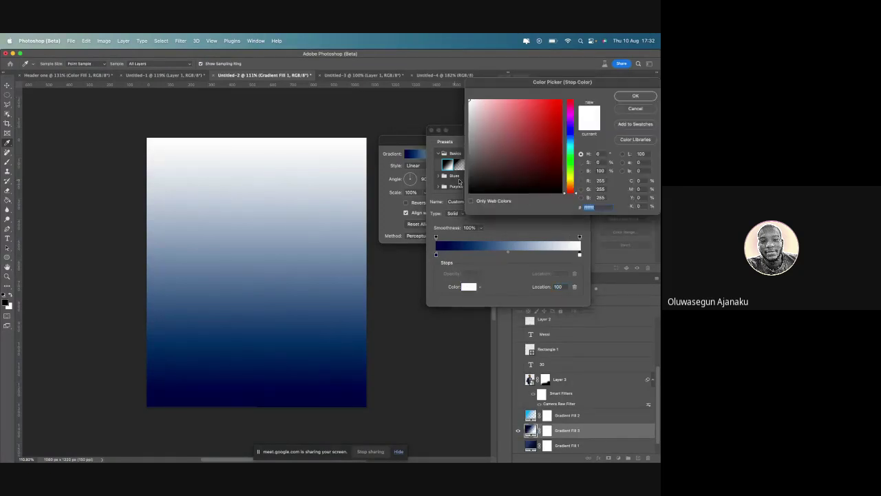
click(571, 134)
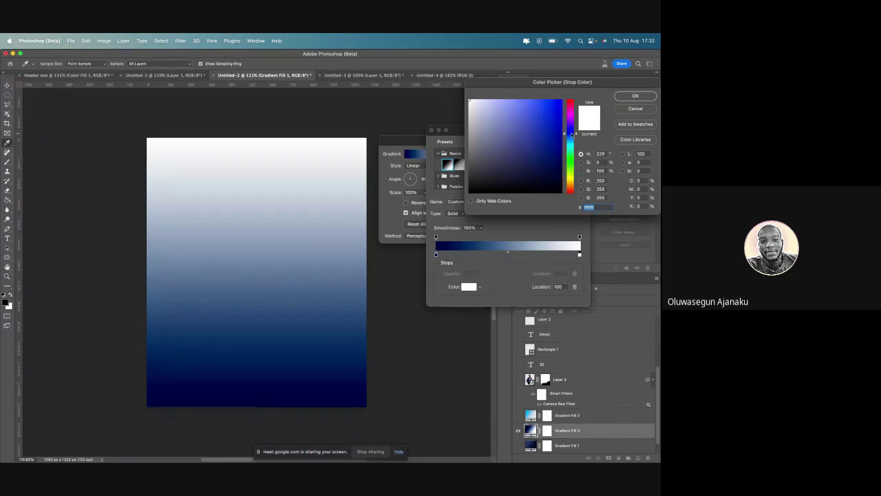
click(555, 169)
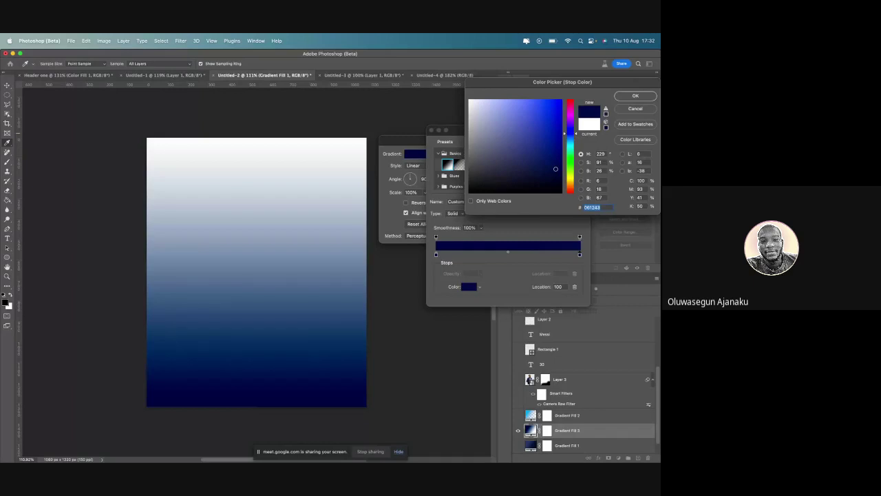
key(Return)
key(Return)
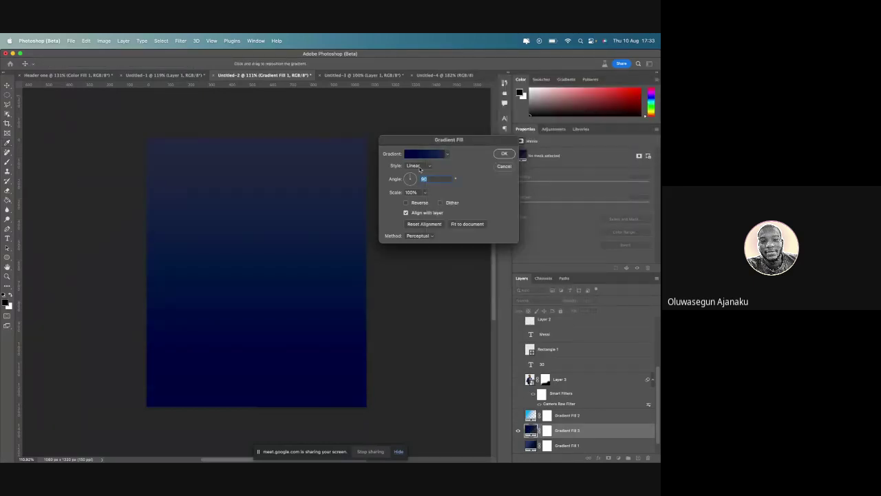
Make the navy gradient radial and reversed, scaled up to 255%
click(421, 168)
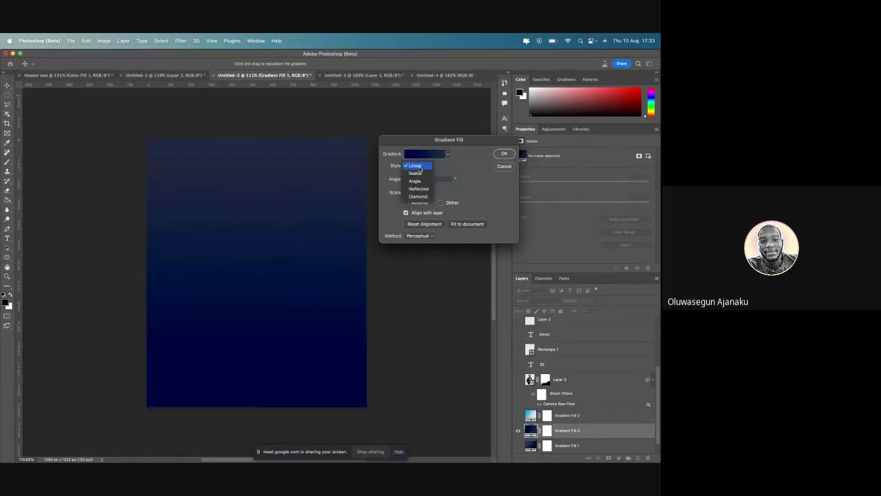
click(461, 170)
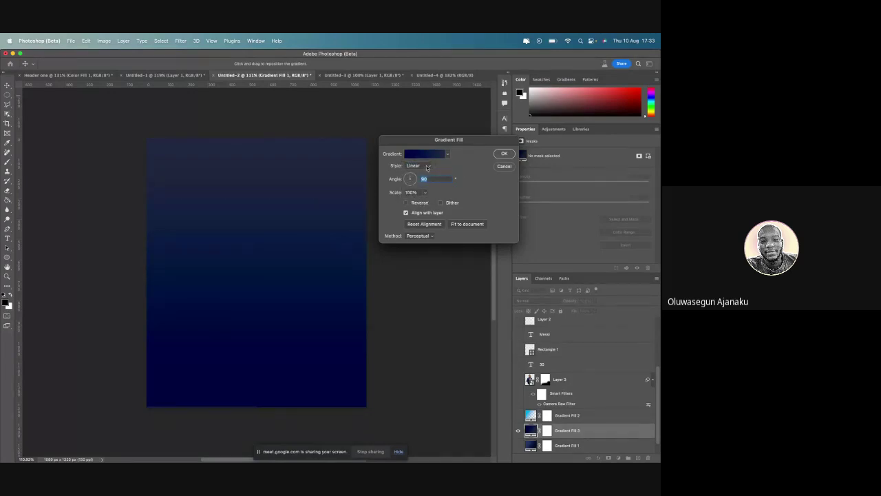
click(427, 168)
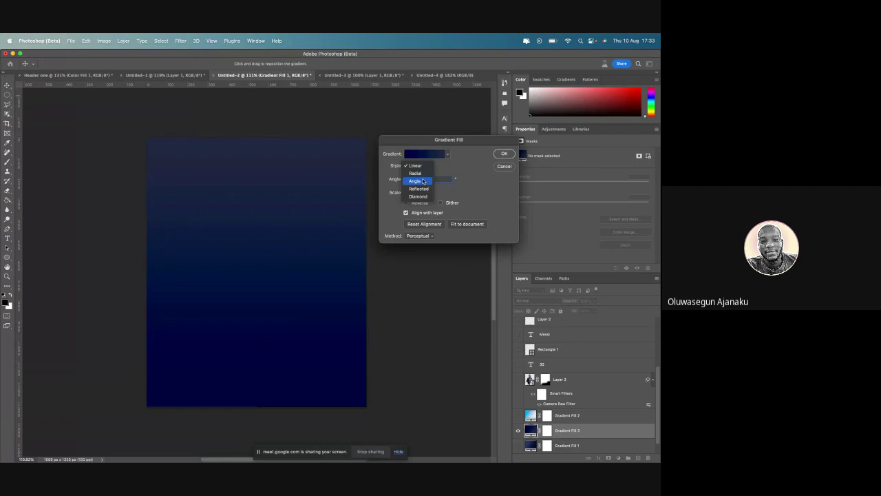
click(415, 173)
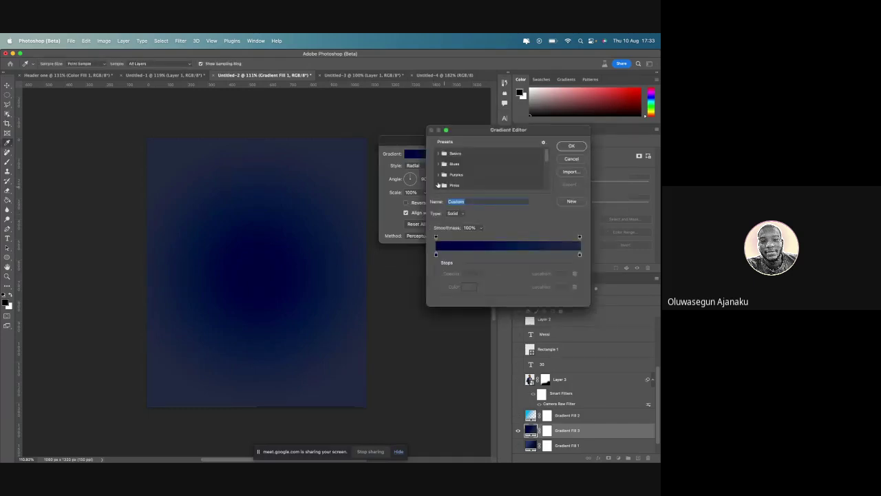
click(570, 146)
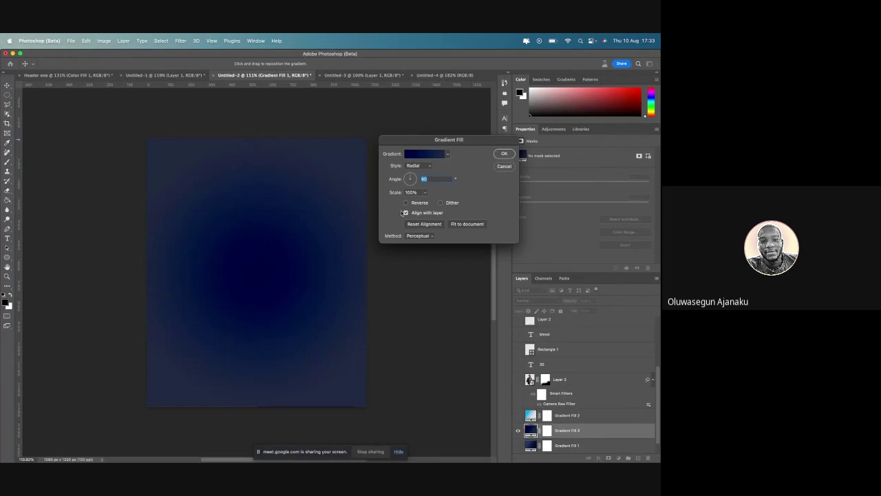
click(406, 203)
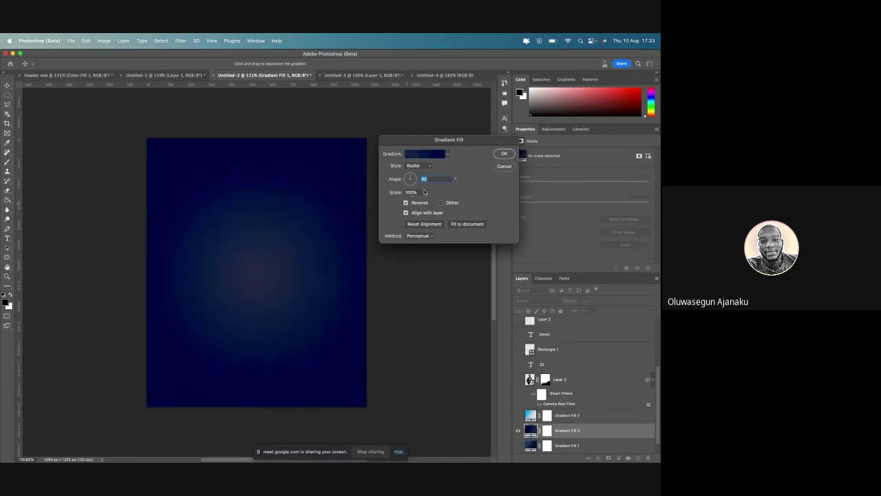
click(425, 193)
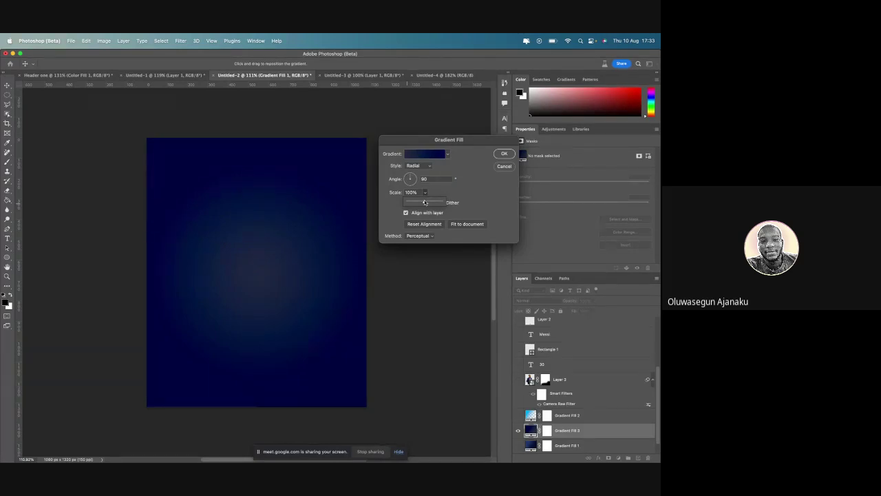
drag(424, 202, 430, 202)
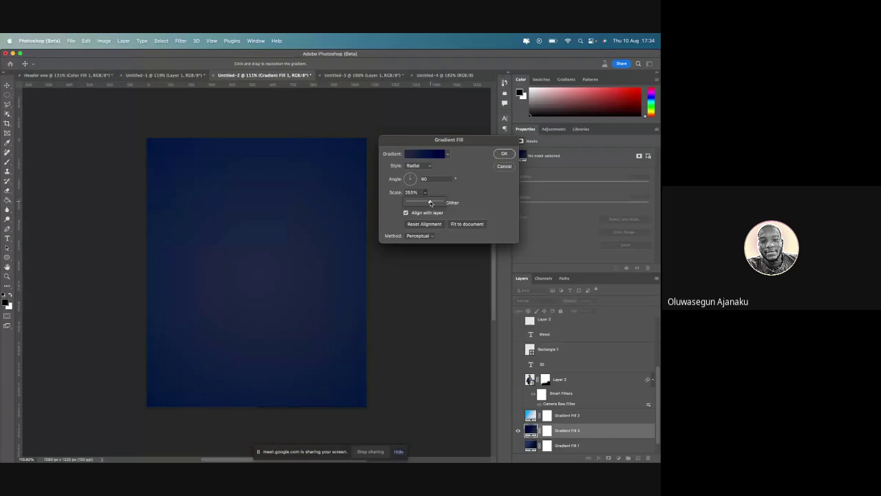
Commit the gradient fill settings and briefly preview the Layer 3 Messi photo
key(Return)
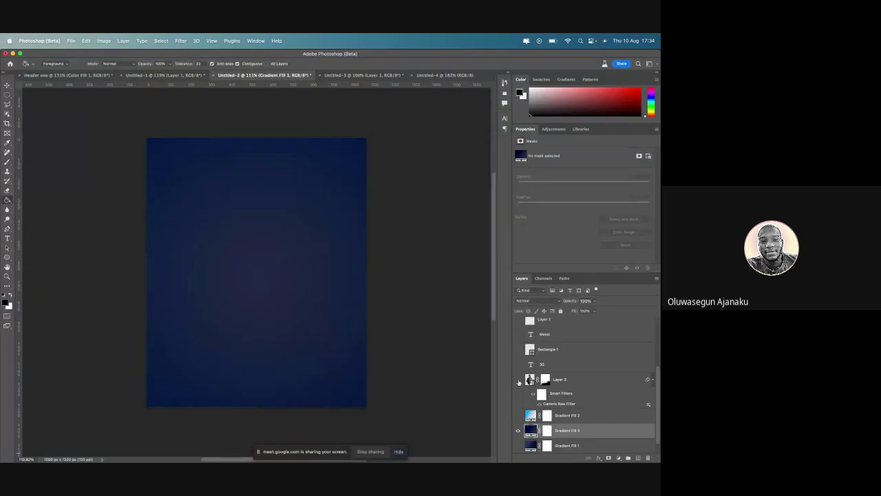
click(518, 380)
click(518, 380)
Open the Layer 3 smart object and paste its Messi photo into Untitled-2 as Layer 4
double_click(528, 379)
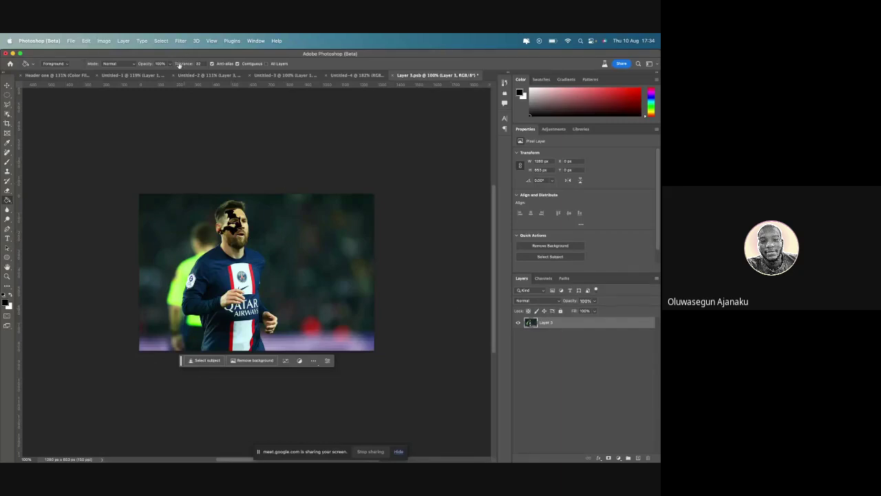
click(148, 77)
click(213, 75)
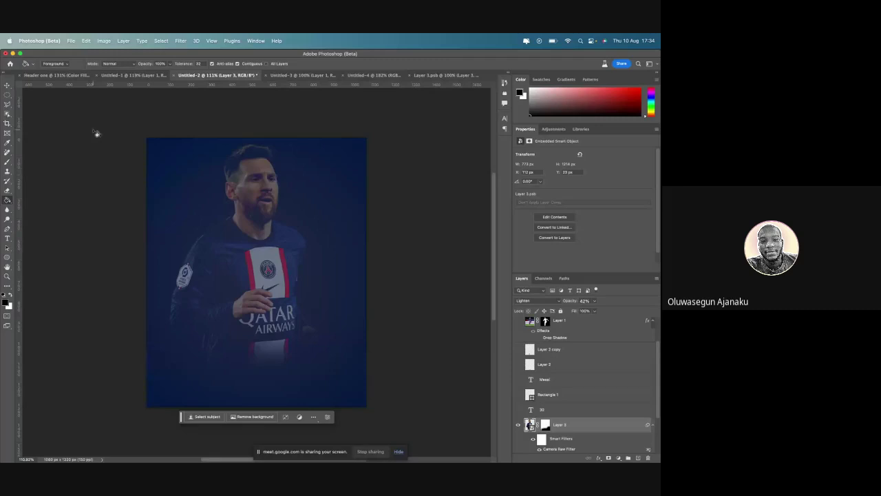
key(v)
key(ctrl+v)
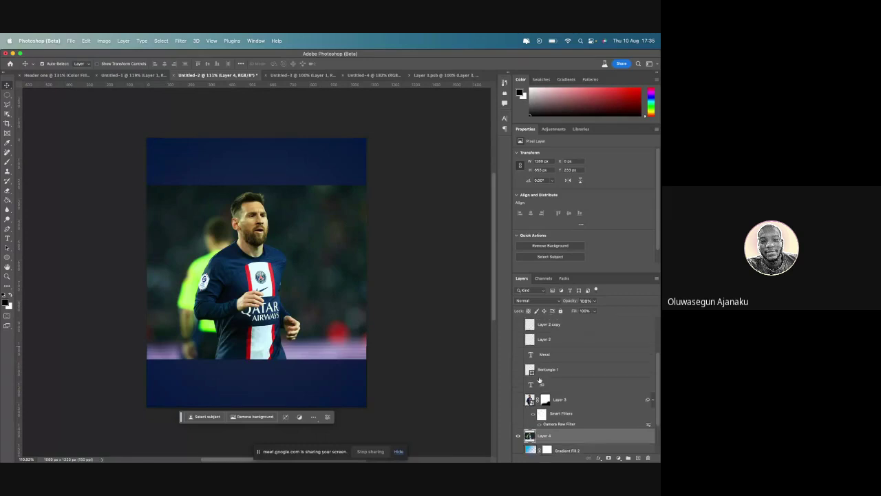
click(518, 435)
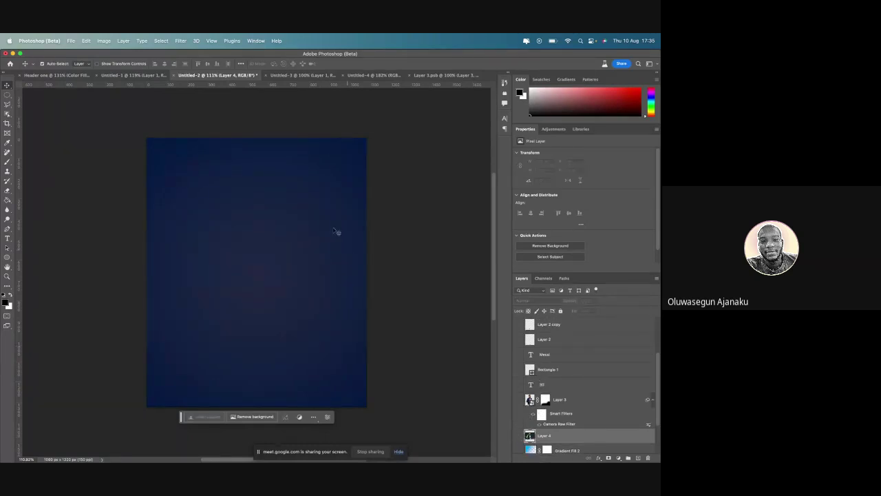
click(70, 41)
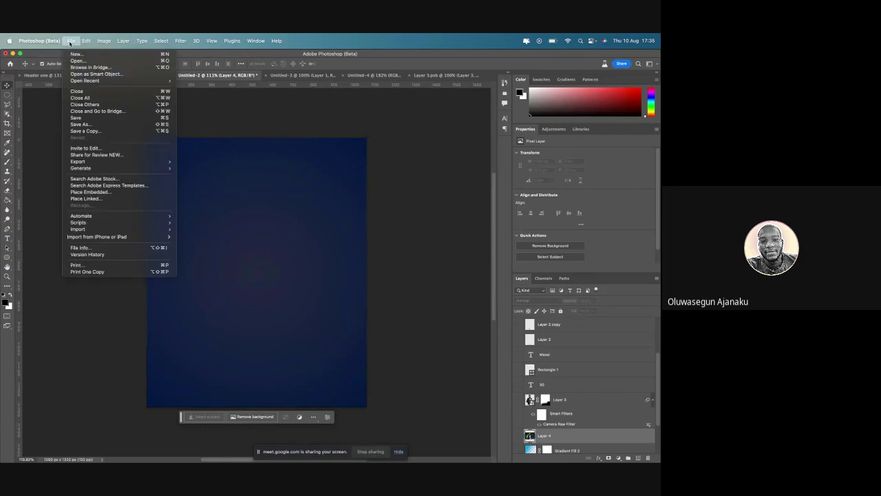
click(41, 192)
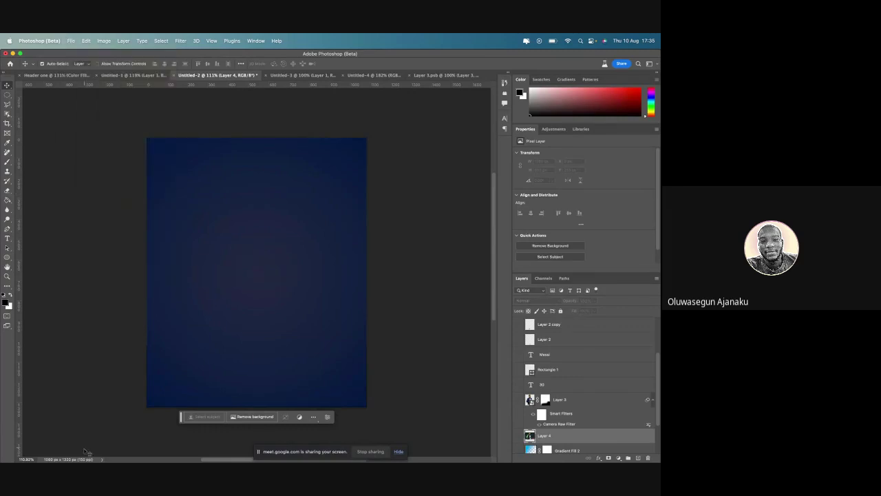
mouse_move(144, 456)
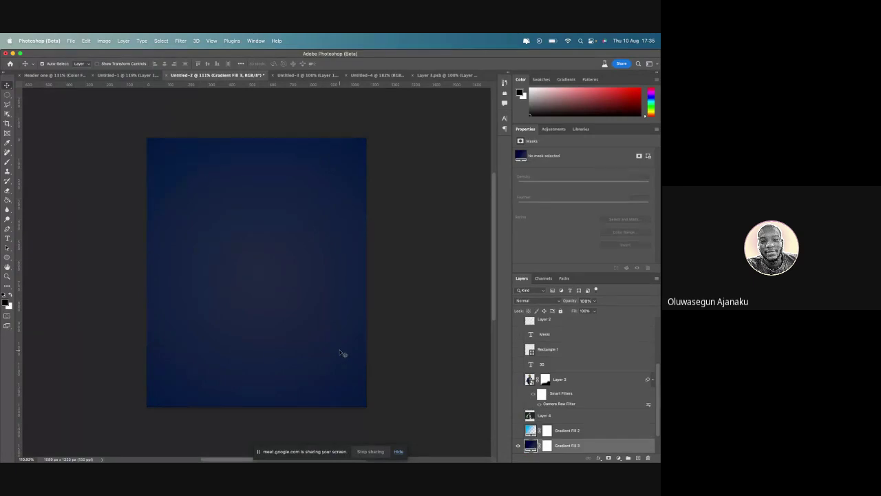
key(ctrl+v)
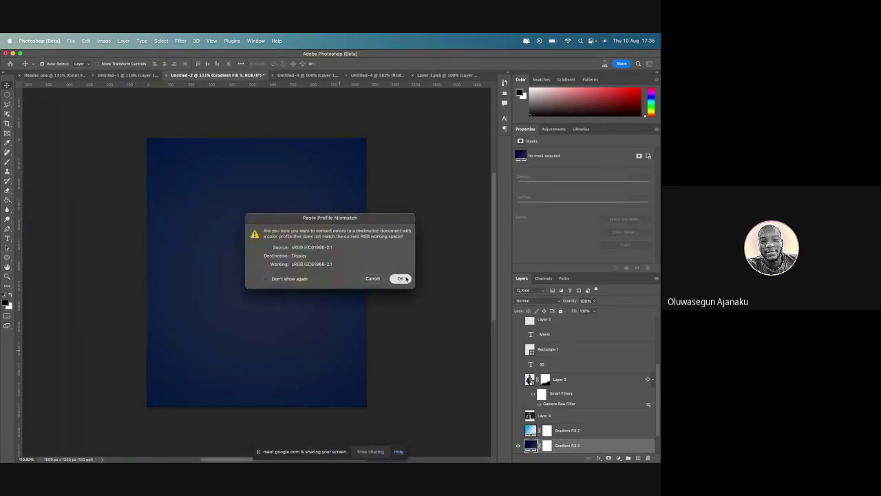
click(403, 277)
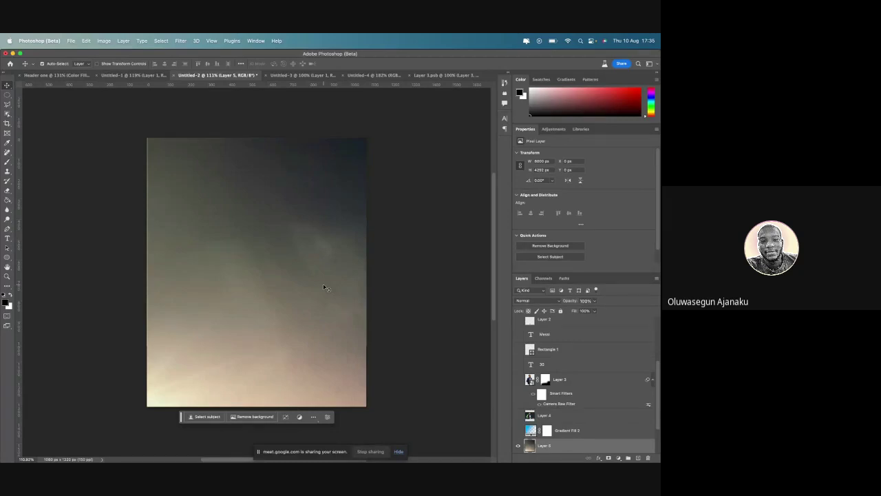
key(ctrl+z)
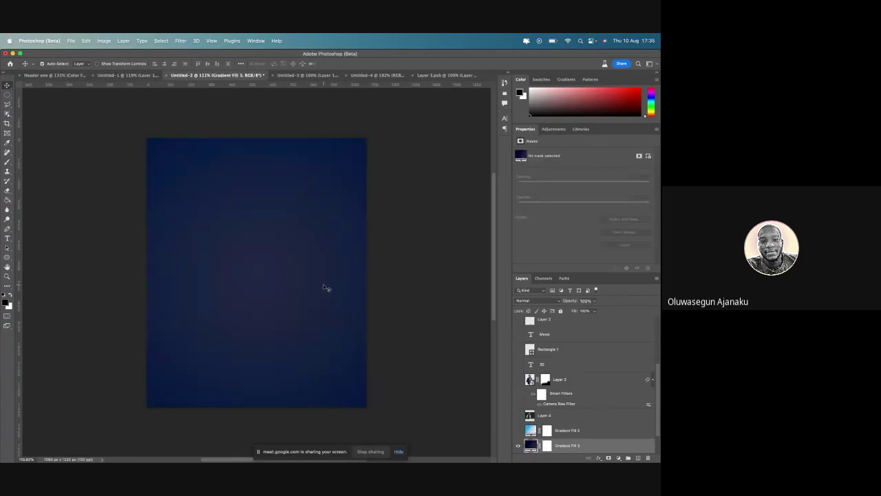
Place Embedded shutterstock_654444583.jpg from the Class folder as the stadium photo layer
click(71, 41)
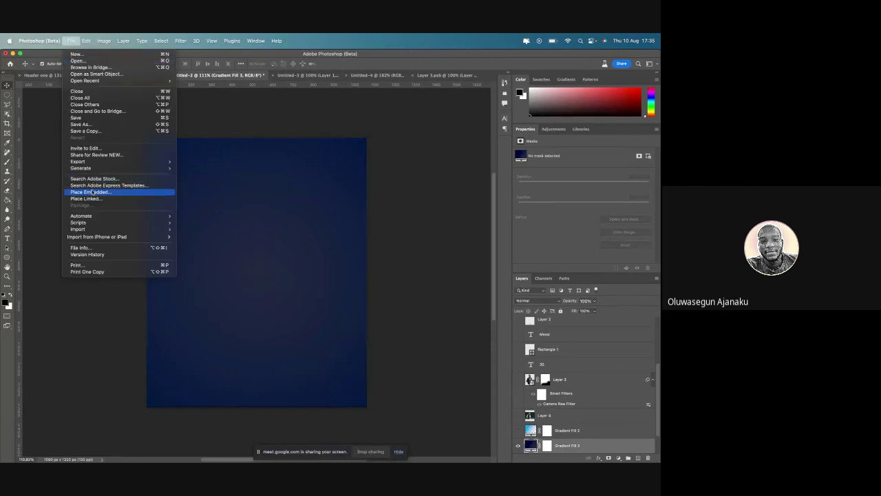
click(92, 191)
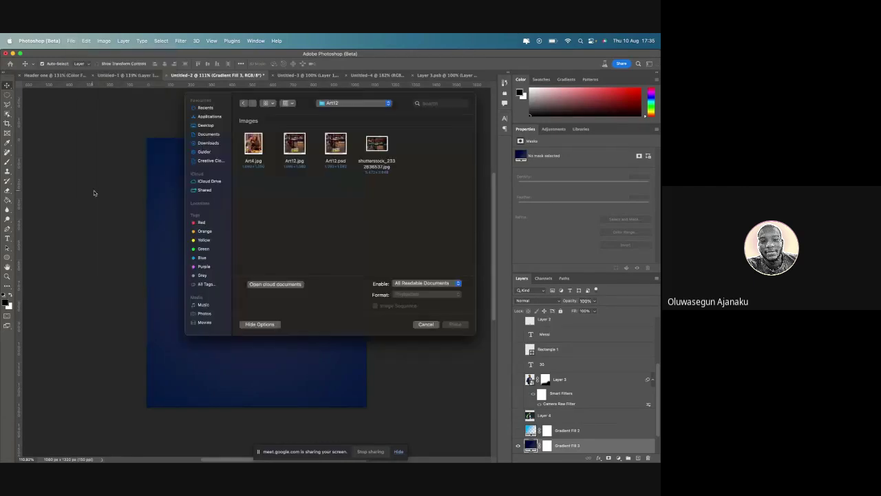
click(341, 103)
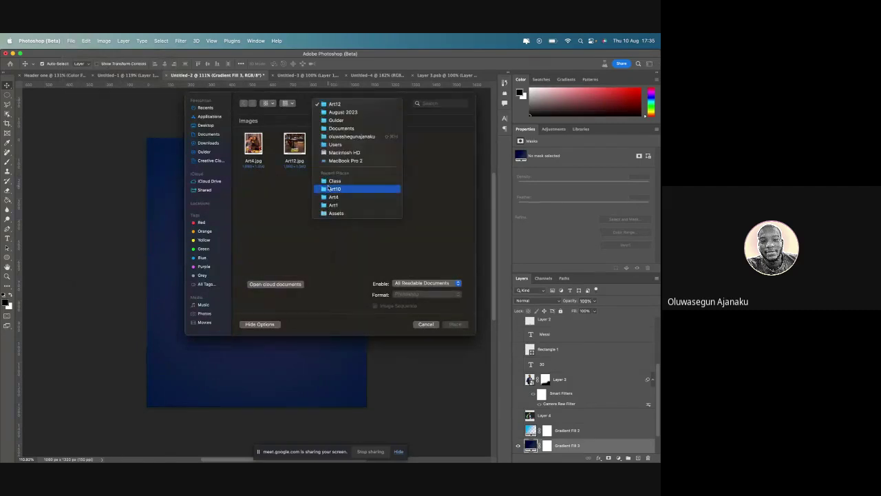
click(330, 182)
click(384, 210)
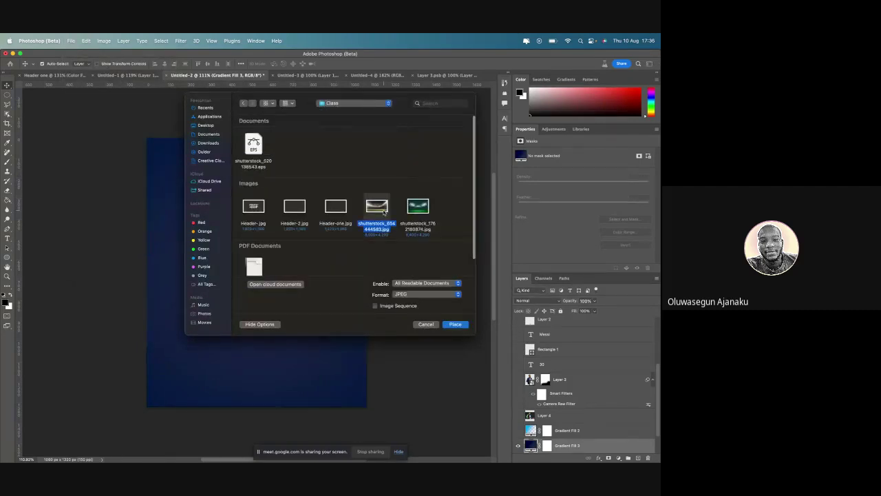
click(450, 324)
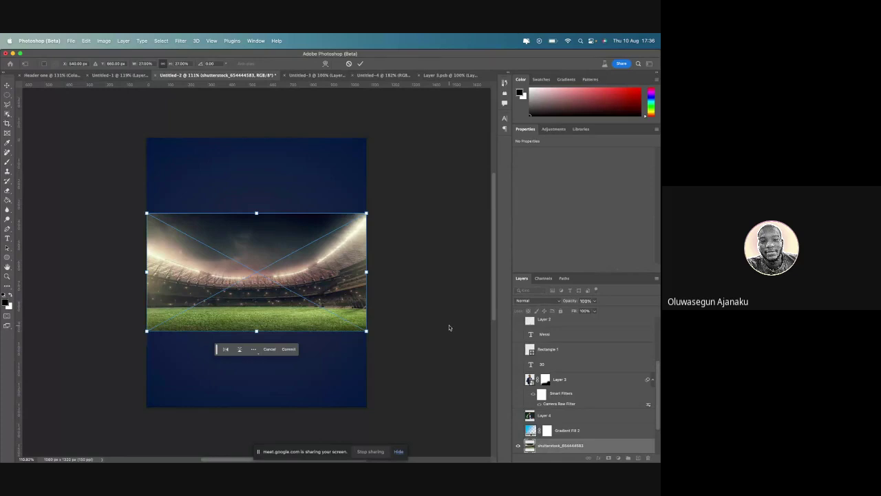
key(Return)
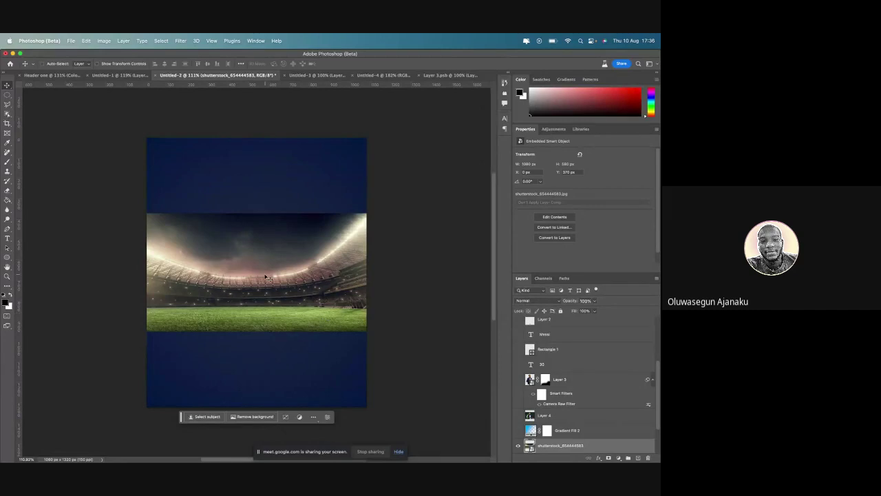
Stretch the stadium photo taller toward the canvas top with Free Transform (Cmd+T)
key(super+t)
drag(256, 214, 256, 182)
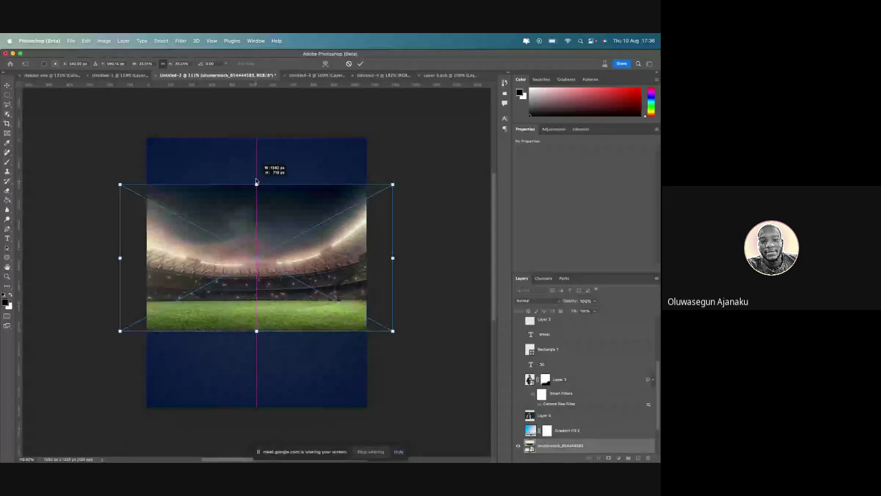
key(Return)
Hide Layer 4 and Layer 3, leaving Layer 1's dribbling Messi photo showing over the poster
click(518, 415)
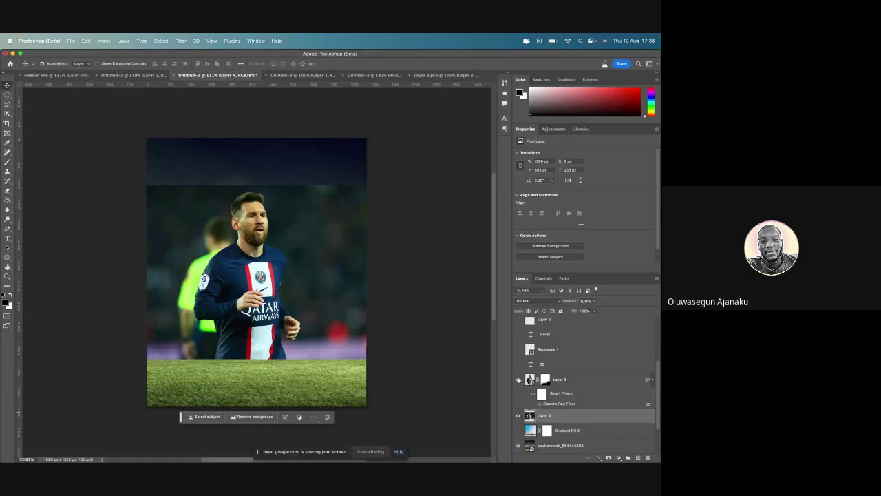
click(518, 379)
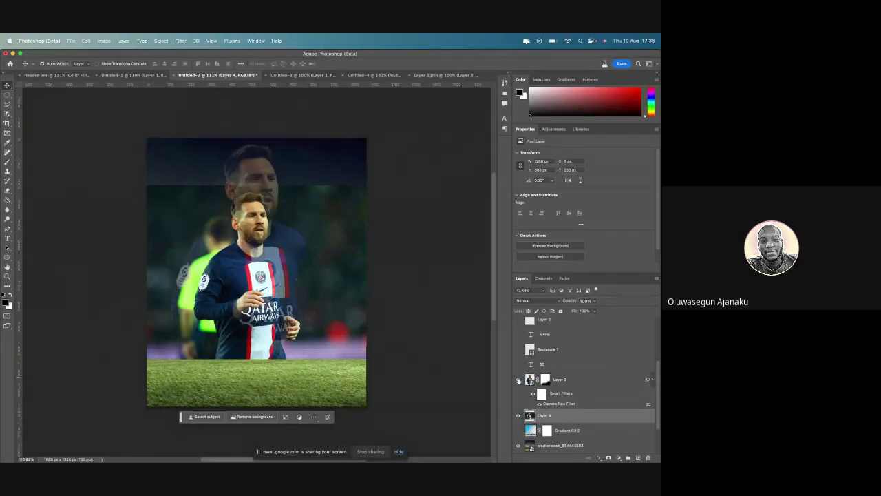
click(518, 380)
scroll(519, 371, up, 4)
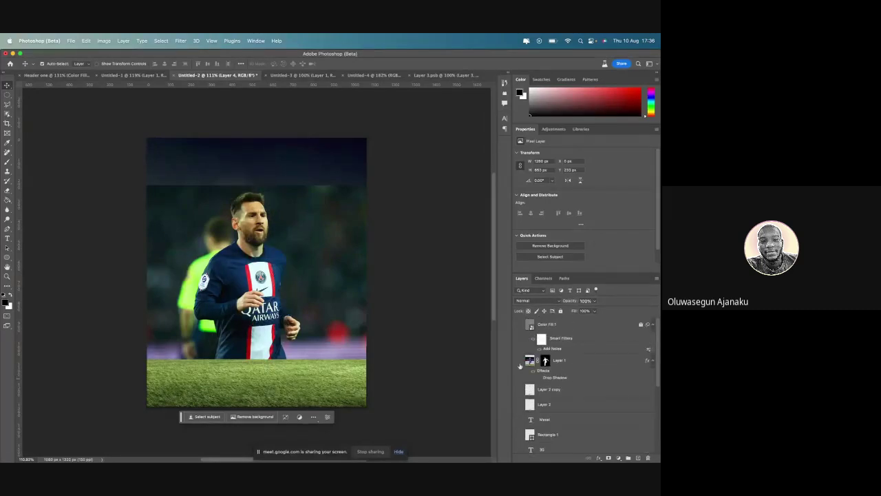
click(520, 361)
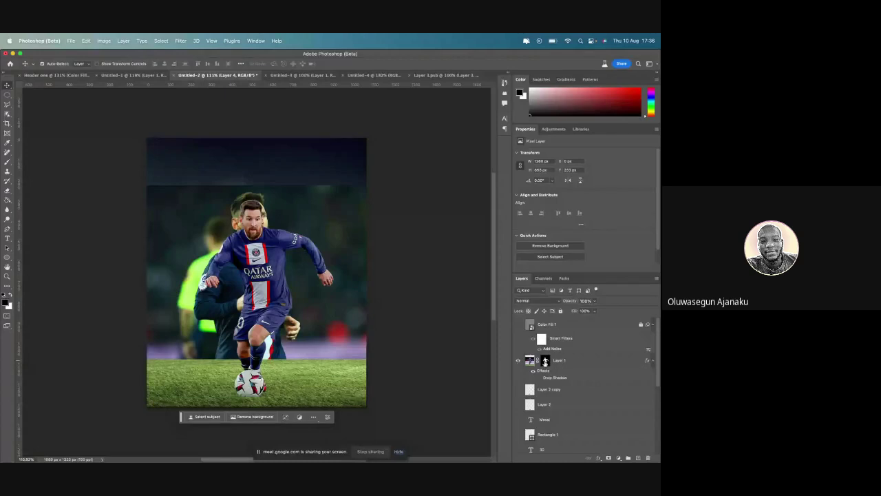
click(545, 360)
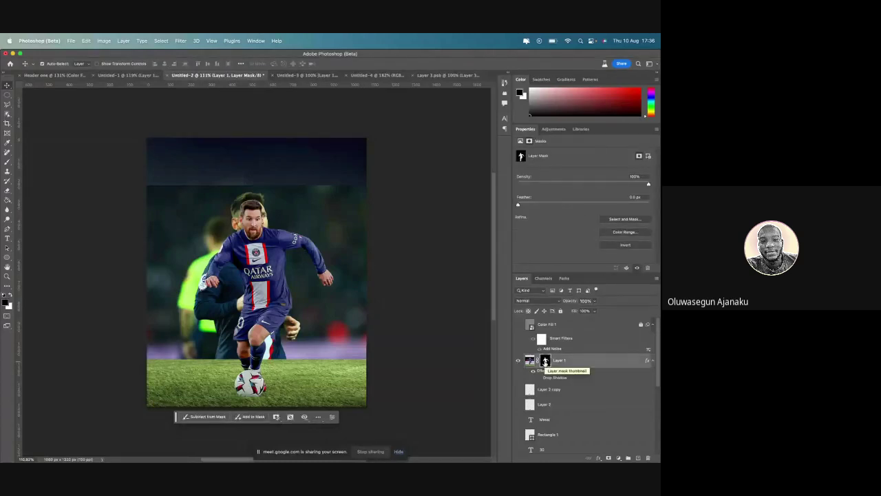
click(362, 233)
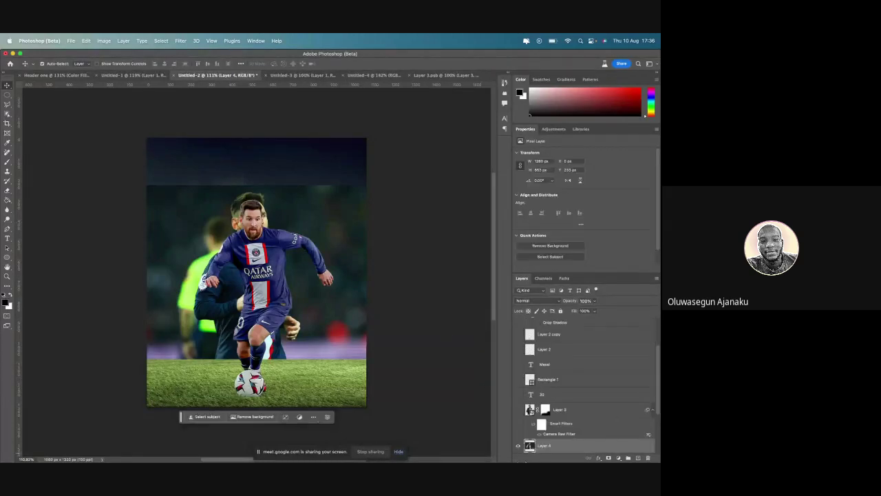
click(518, 445)
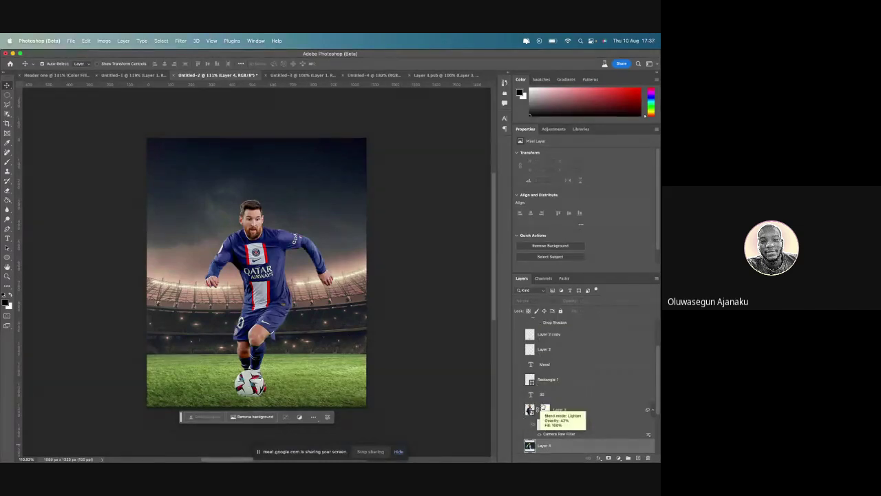
scroll(542, 408, down, 1)
scroll(543, 407, down, 1)
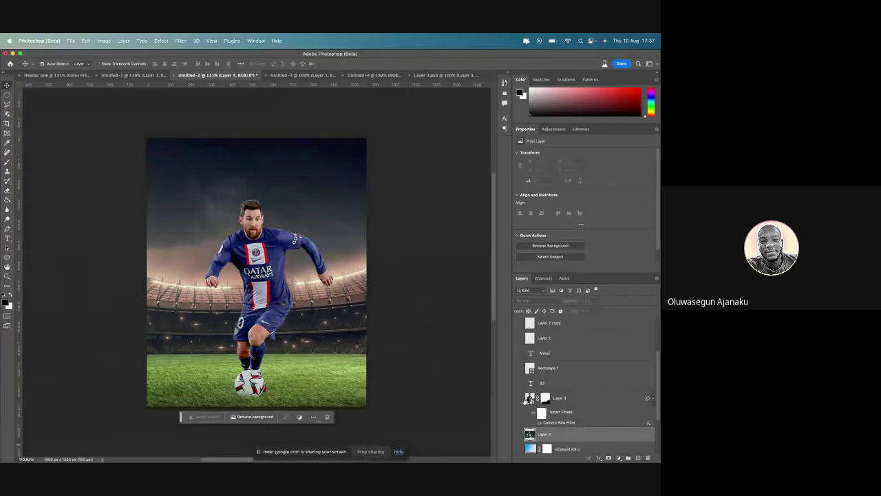
click(518, 397)
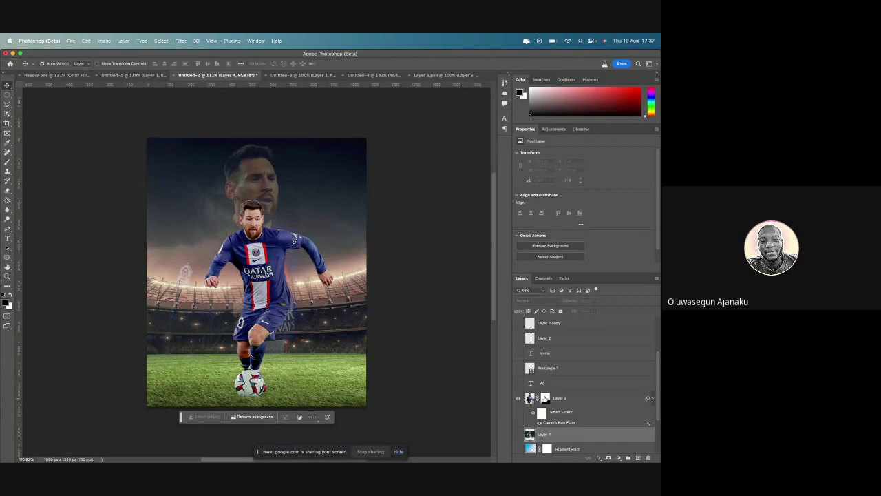
key(ctrl+z)
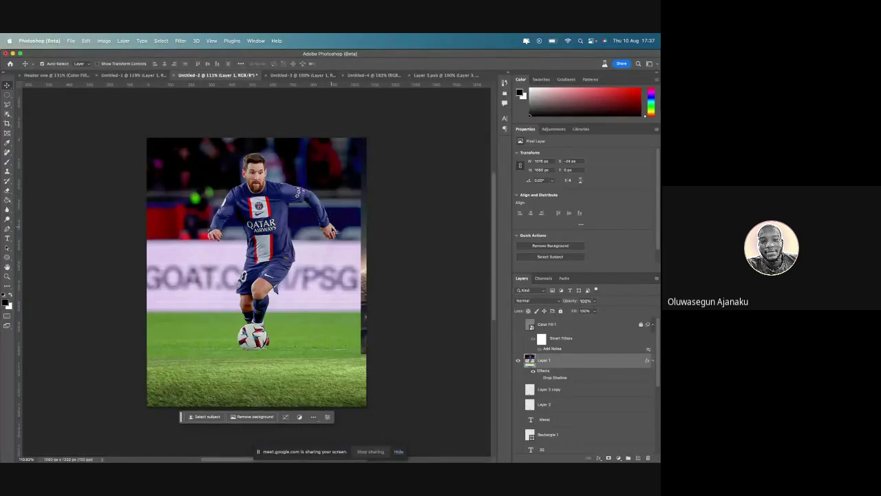
drag(337, 235, 341, 236)
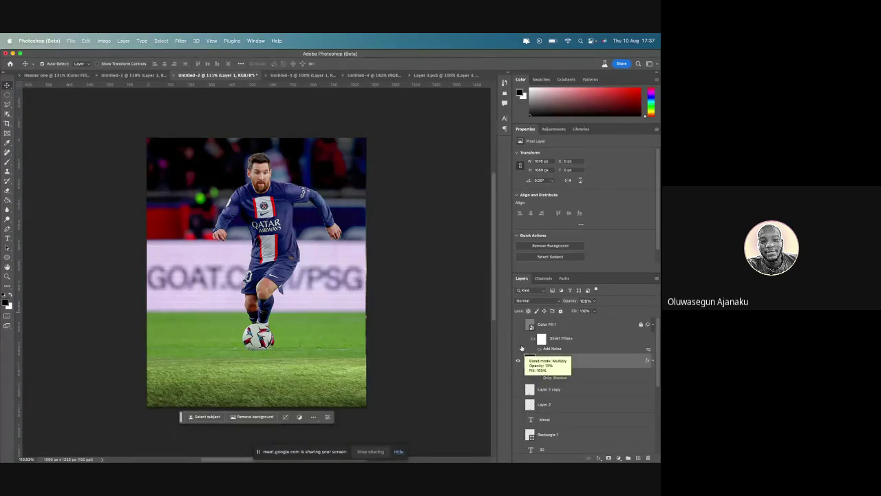
mouse_move(293, 243)
mouse_down()
mouse_move(298, 234)
mouse_move(293, 243)
mouse_up()
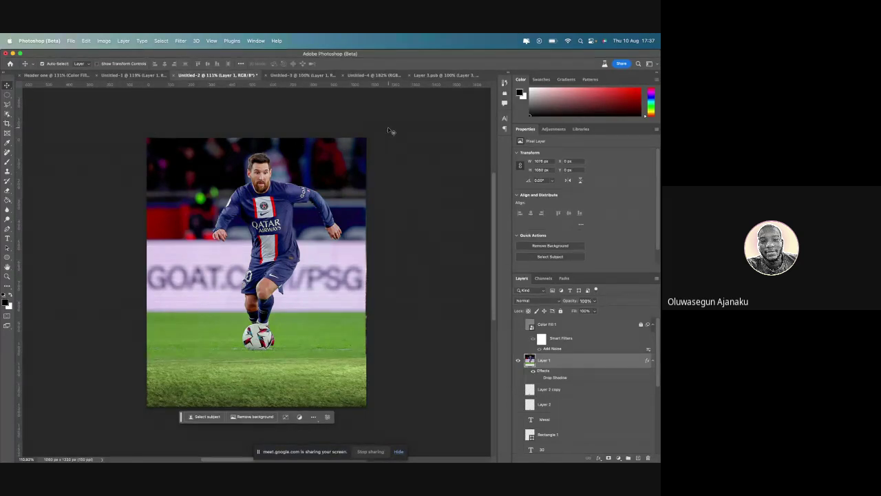
click(540, 248)
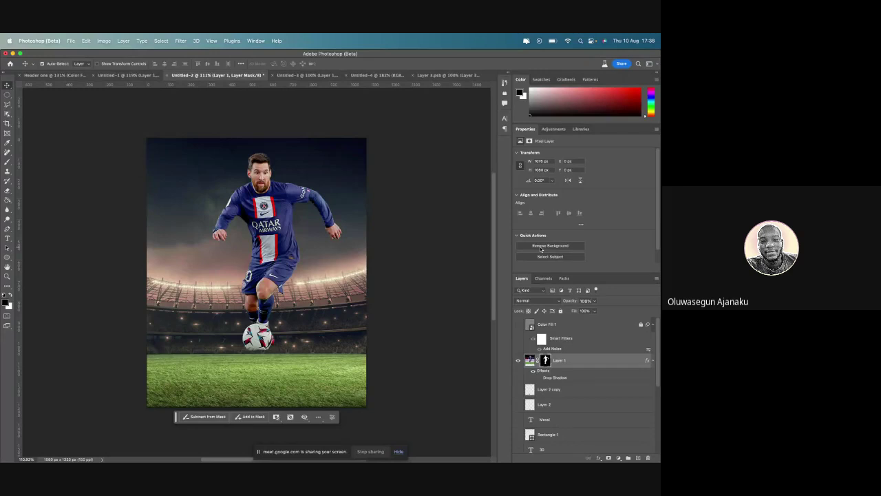
key(super+z)
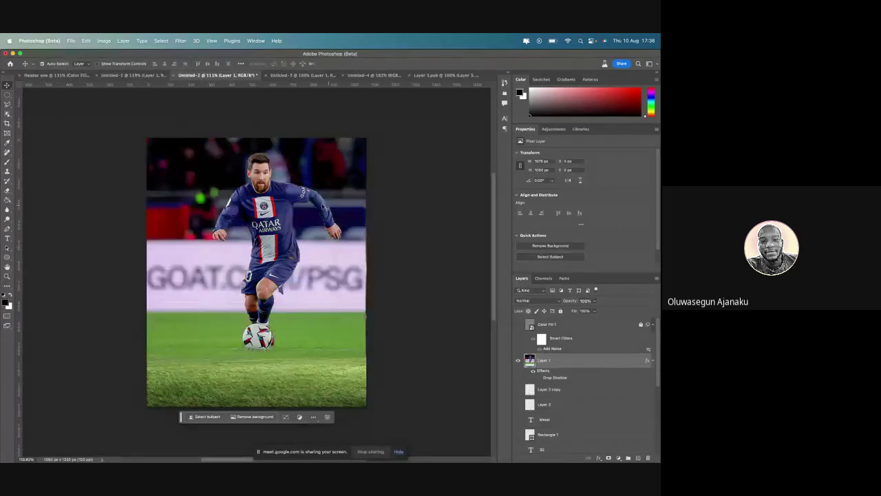
click(7, 105)
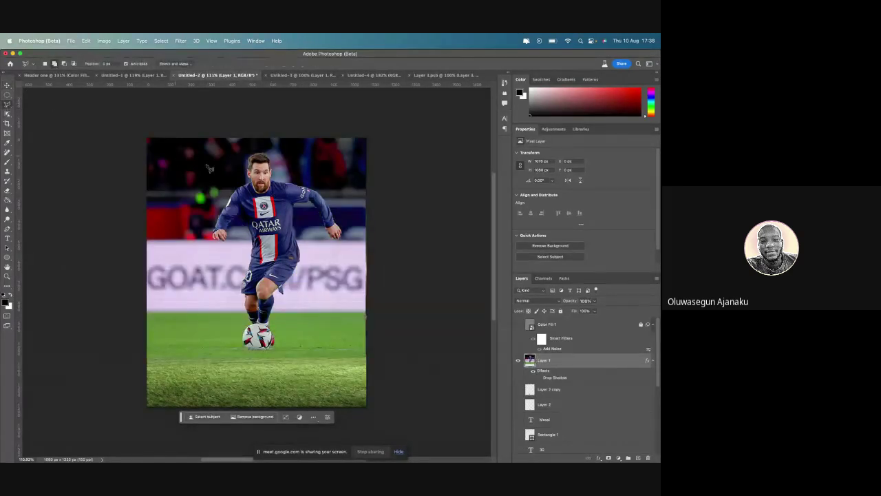
mouse_move(248, 175)
mouse_down()
mouse_move(249, 159)
mouse_move(260, 154)
mouse_move(279, 181)
mouse_up()
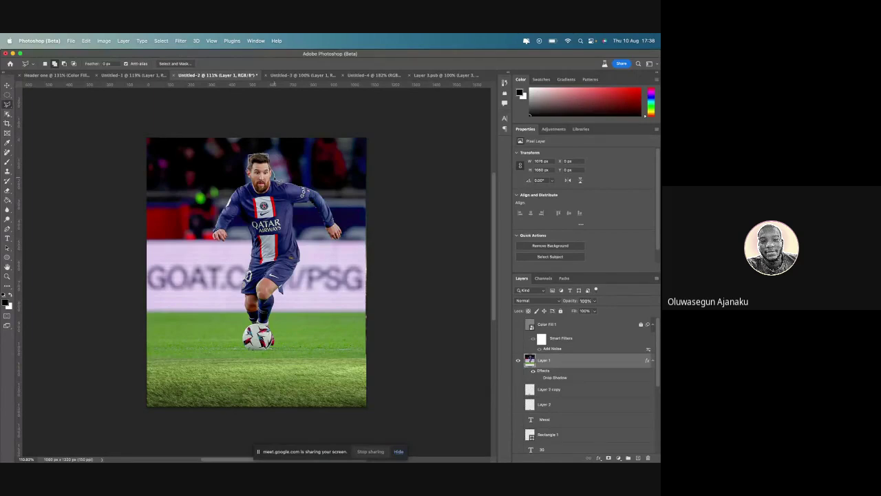
drag(279, 180, 279, 180)
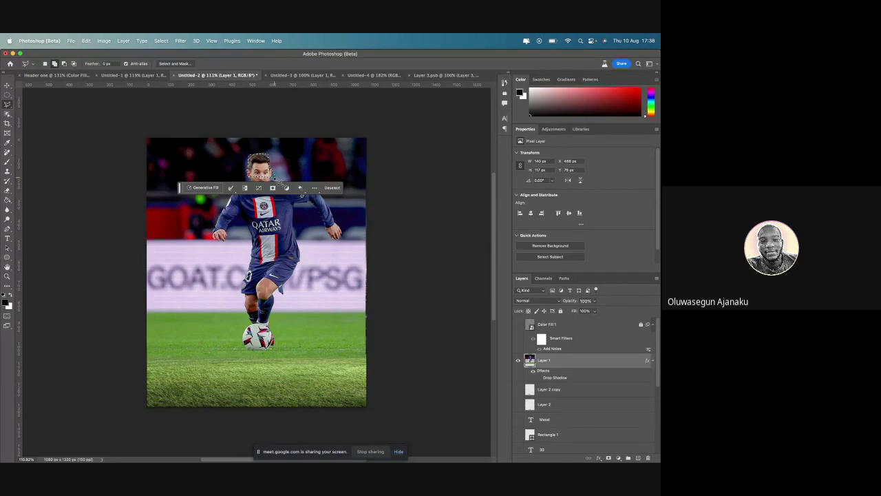
key(super+d)
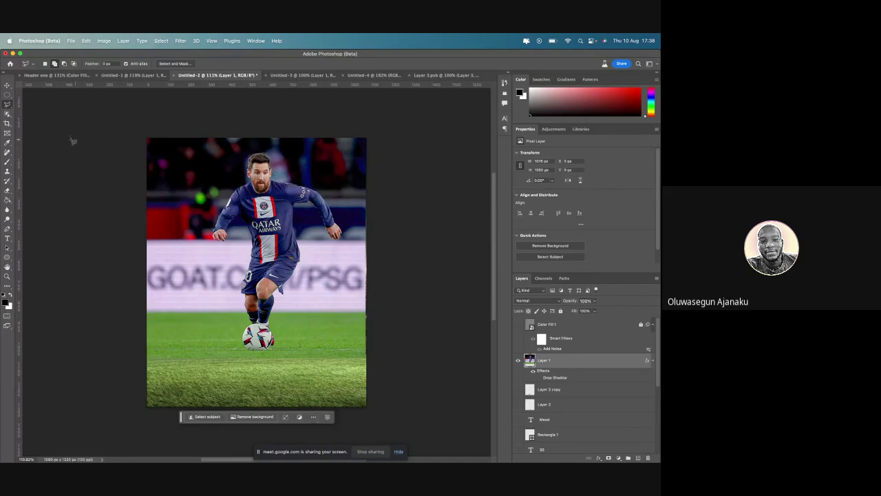
key(v)
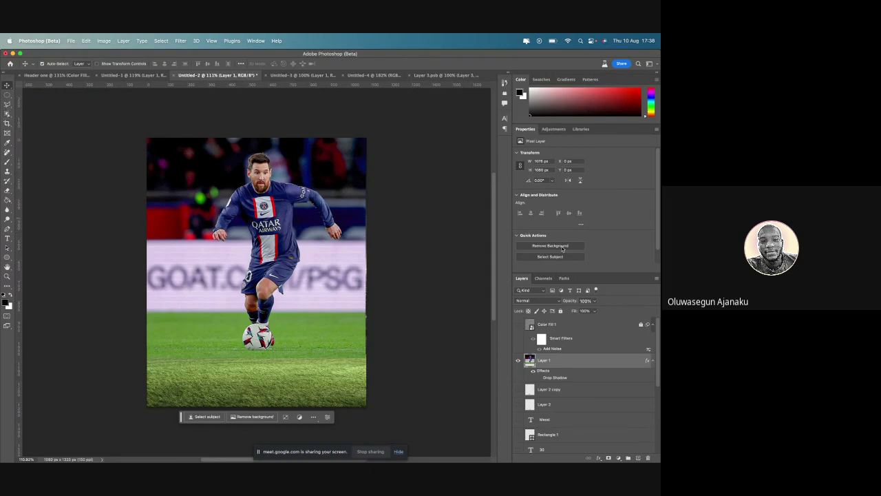
click(563, 249)
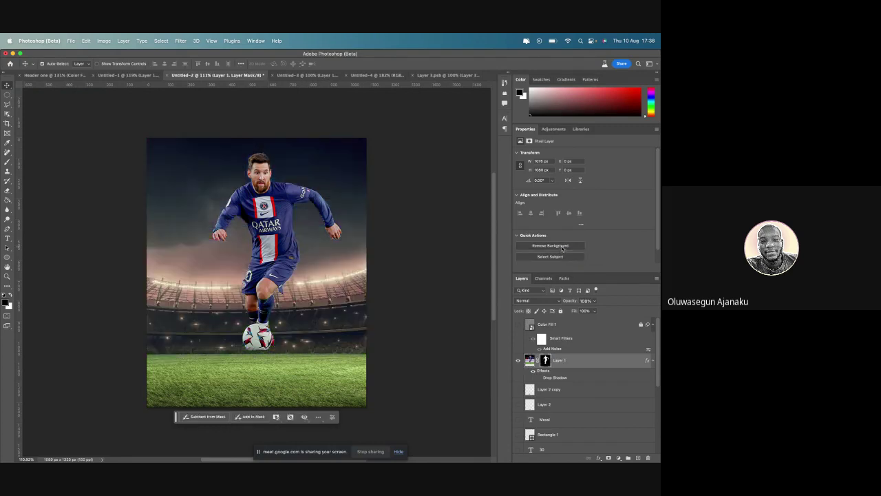
key(super+z)
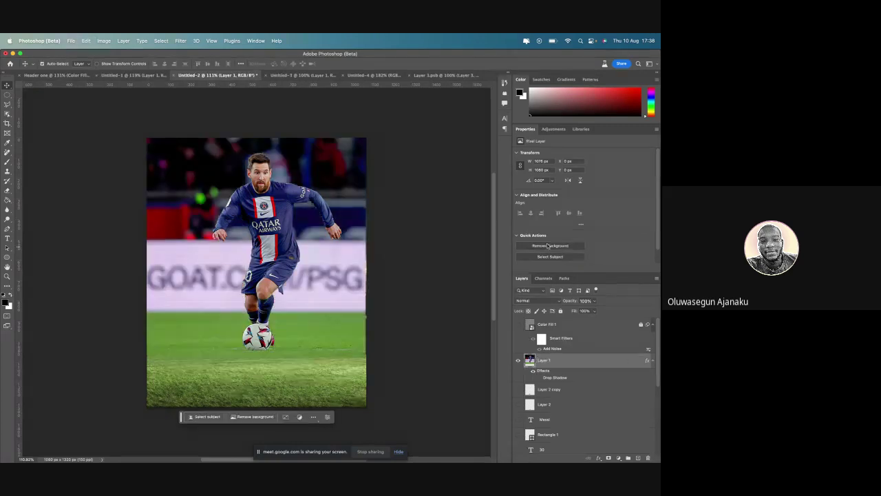
Try an Object Selection on Messi, then deselect it to start over
click(7, 114)
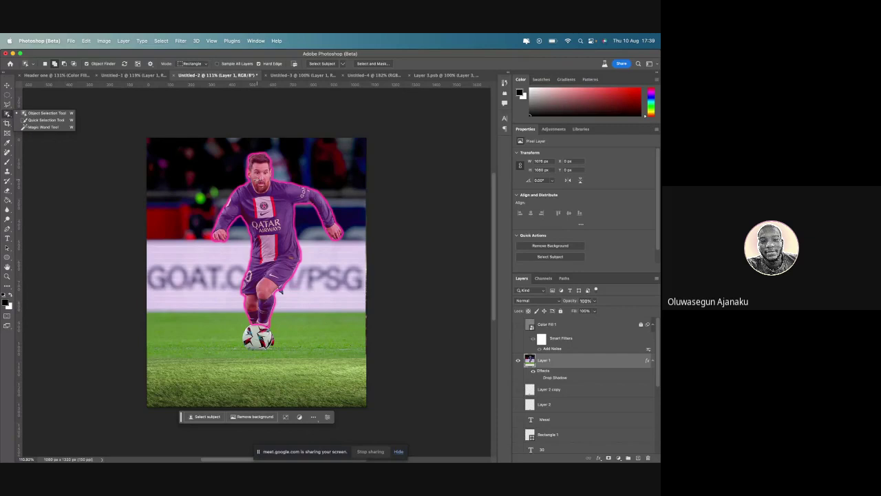
scroll(258, 180, up, 2)
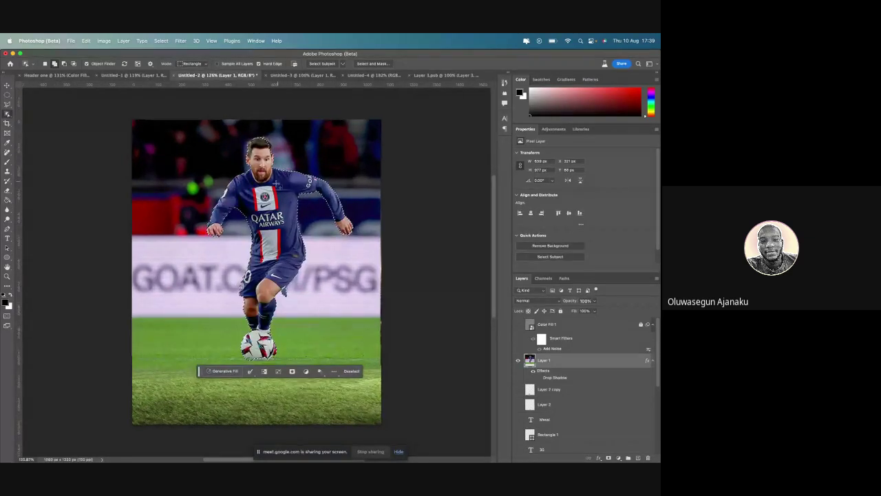
click(275, 186)
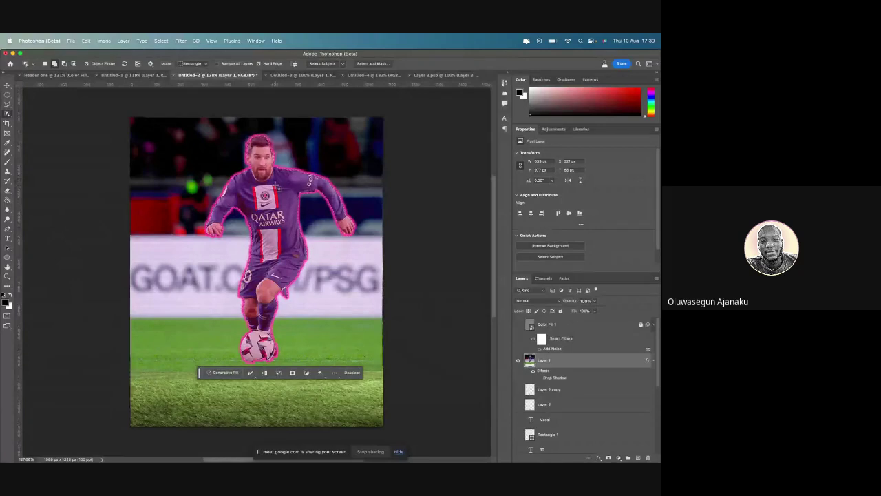
key(super+d)
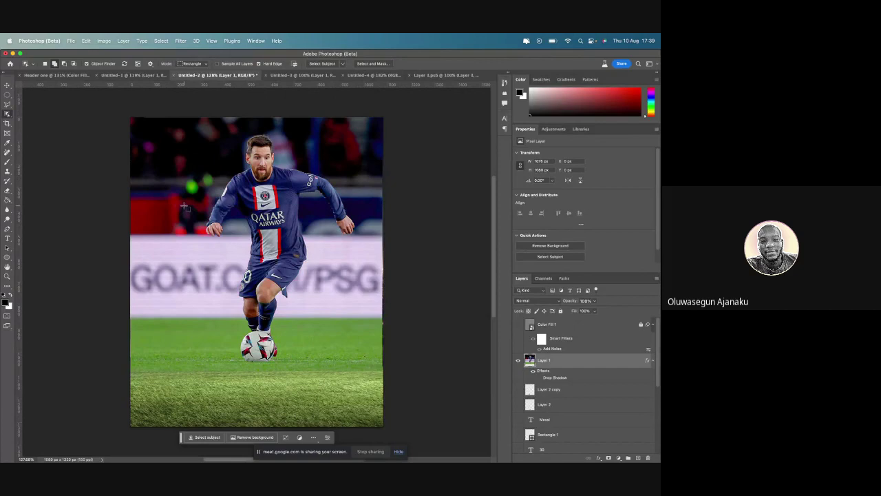
Reselect Messi and the ball with Object Selection and check the outline in Quick Mask
click(8, 114)
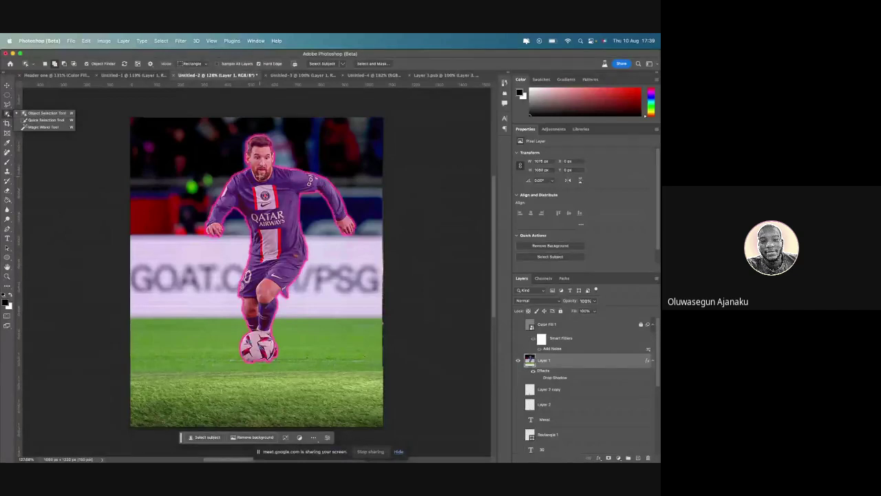
click(217, 235)
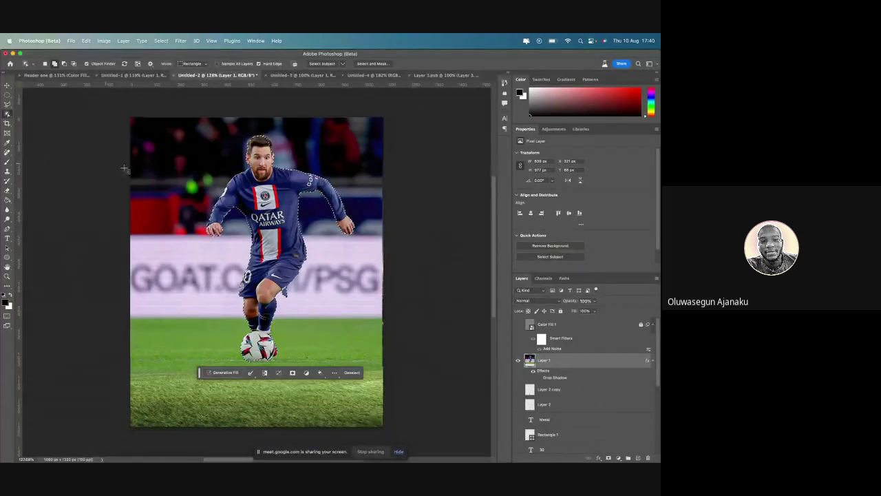
key(q)
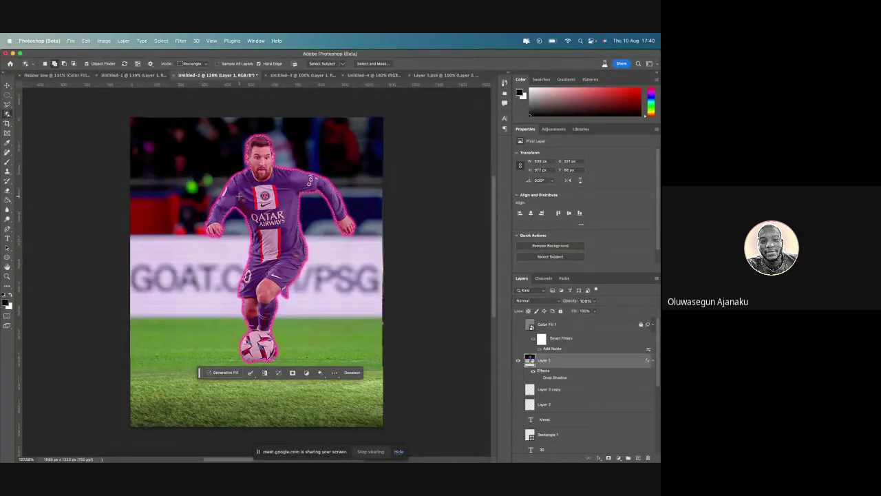
key(q)
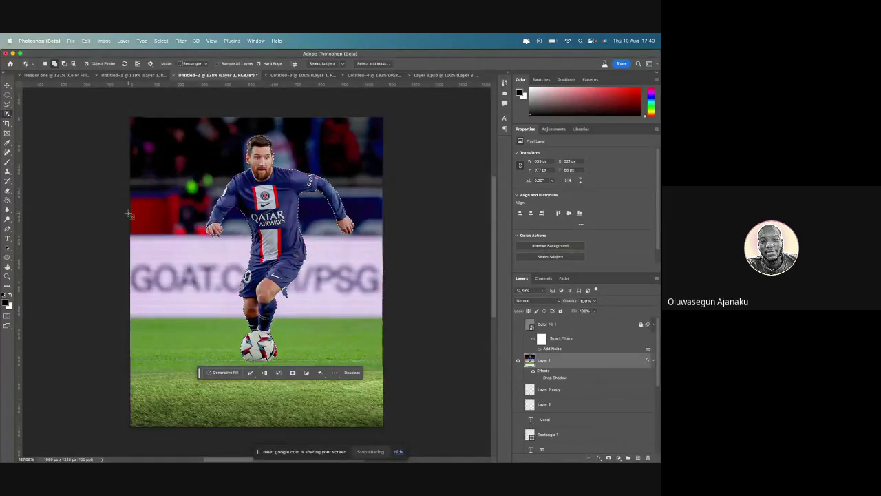
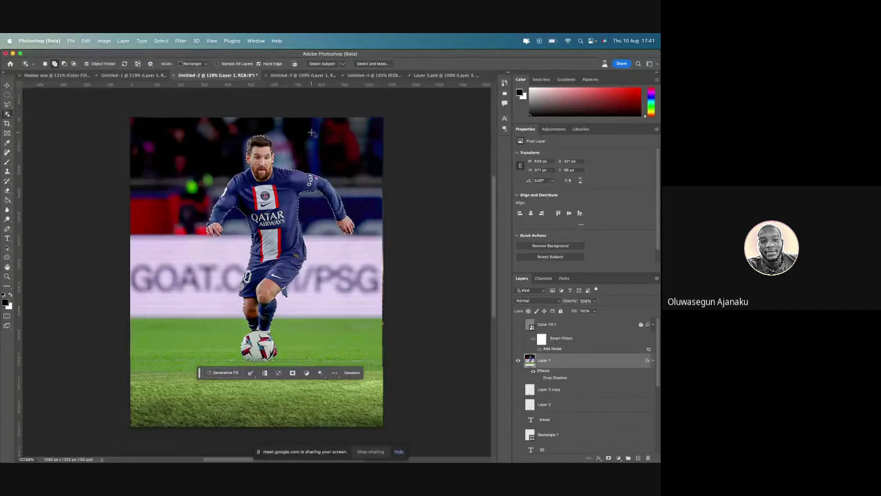
Deselect, pick the dribbling player with Object Selection, and mask him over the stadium
scroll(312, 133, right, 3)
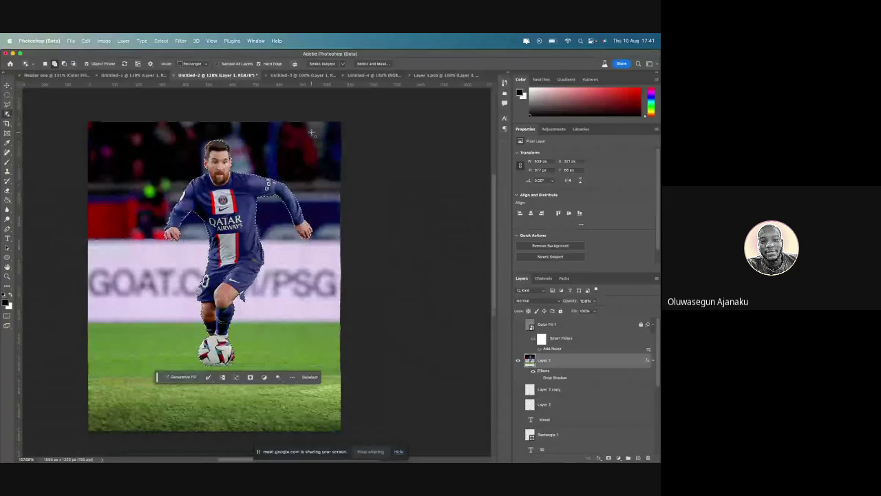
key(super+d)
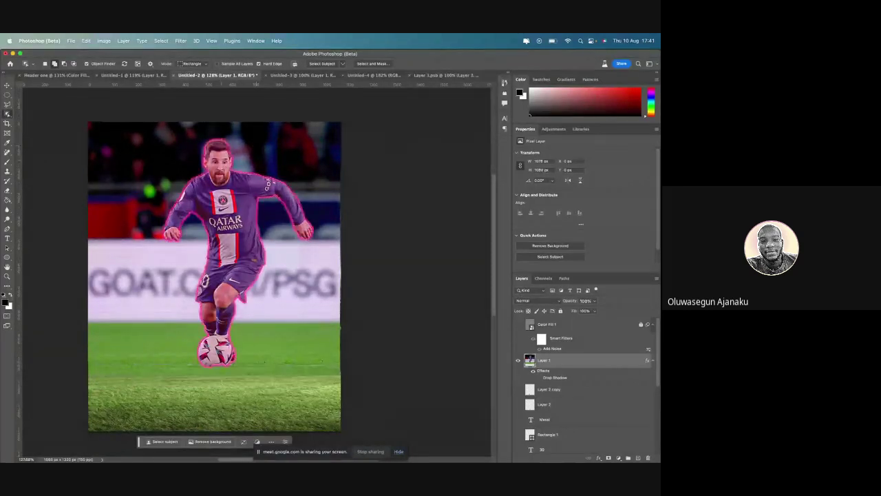
click(219, 160)
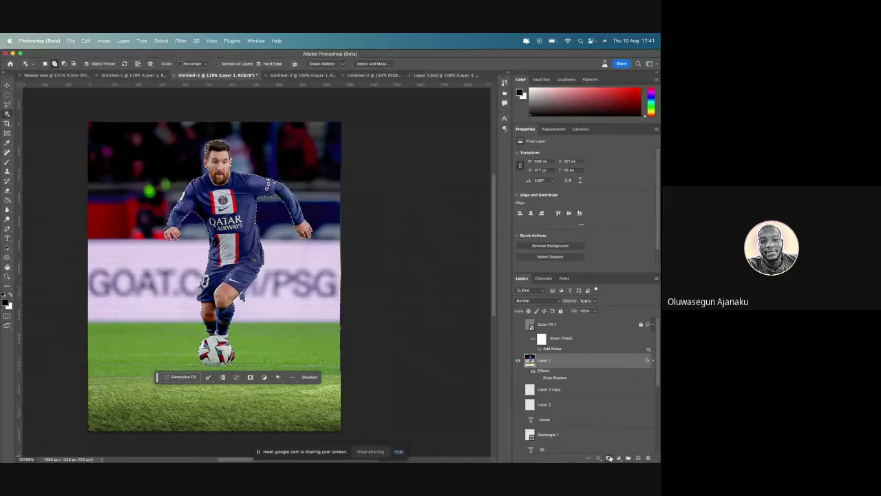
click(609, 458)
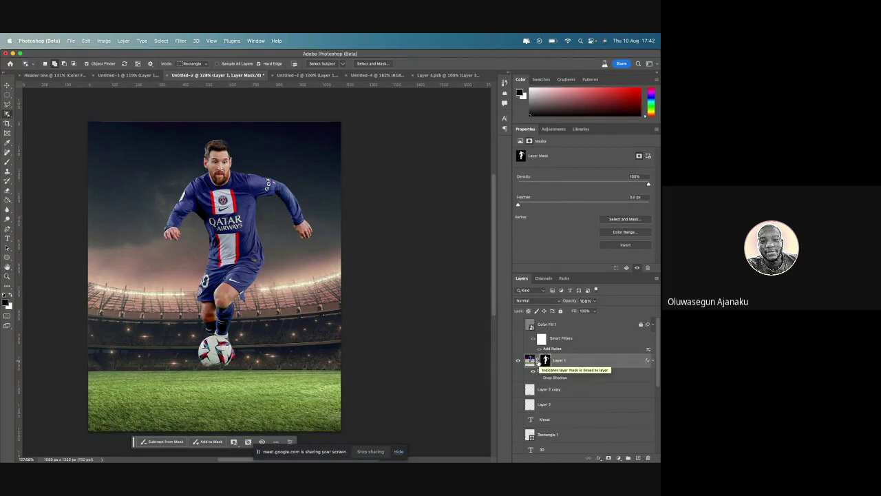
click(536, 362)
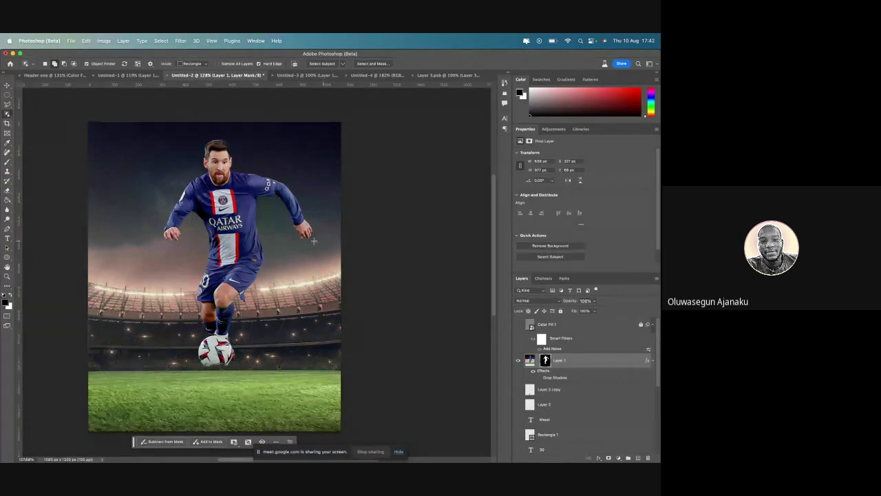
click(7, 85)
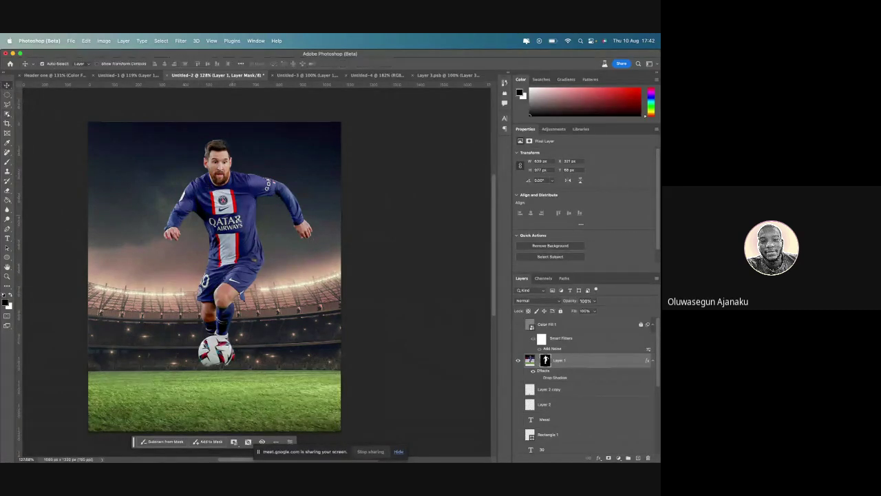
drag(246, 225, 189, 245)
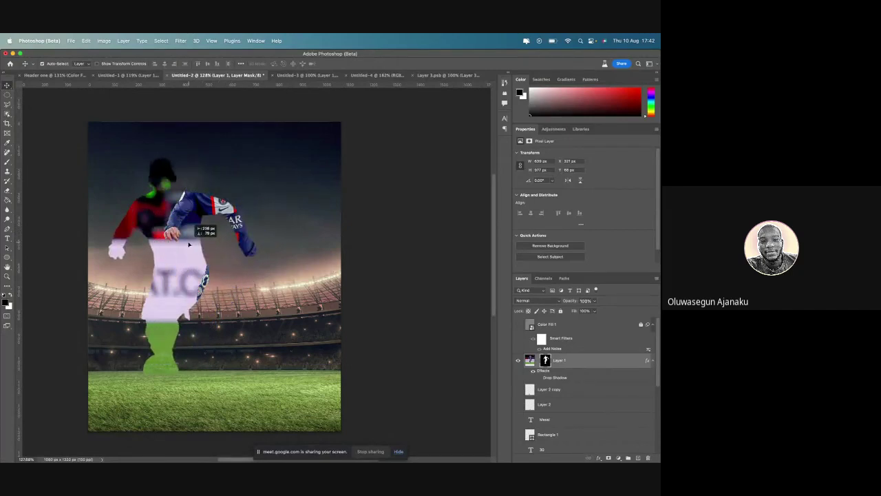
drag(189, 244, 248, 220)
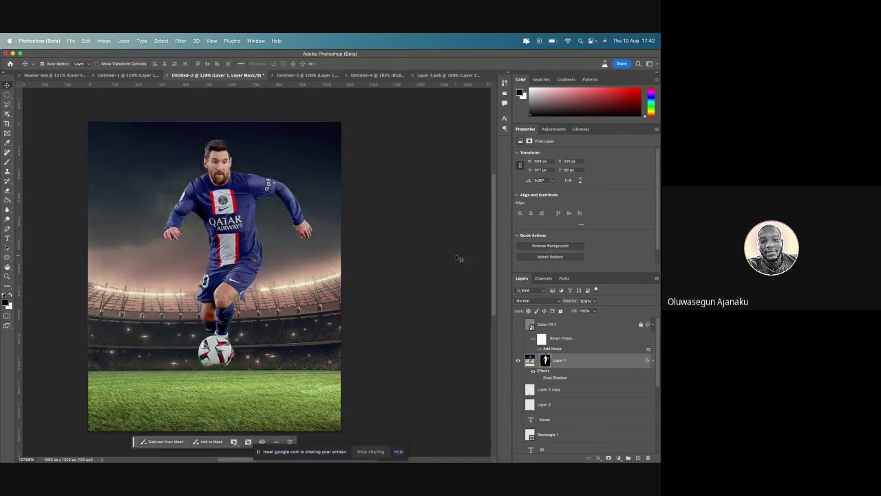
click(538, 362)
drag(427, 238, 425, 239)
Undo the player's mask, clear the selection, and switch to the Quick Selection tool
key(super+z)
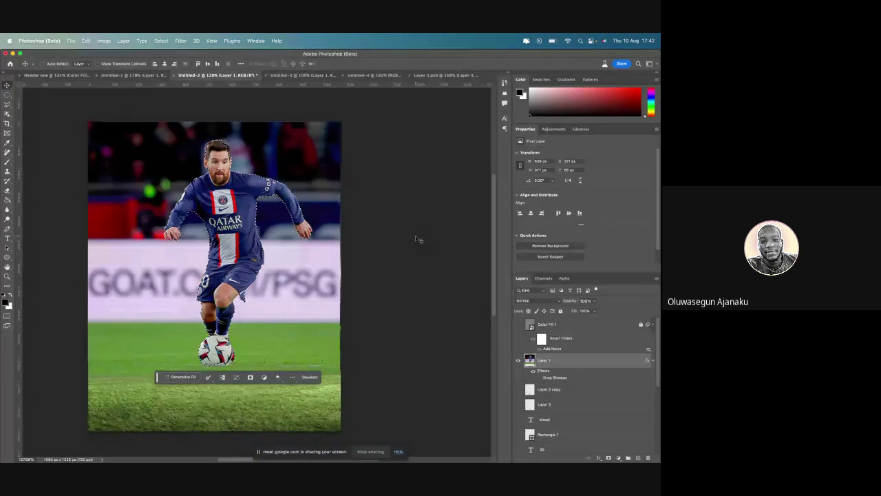
key(super+d)
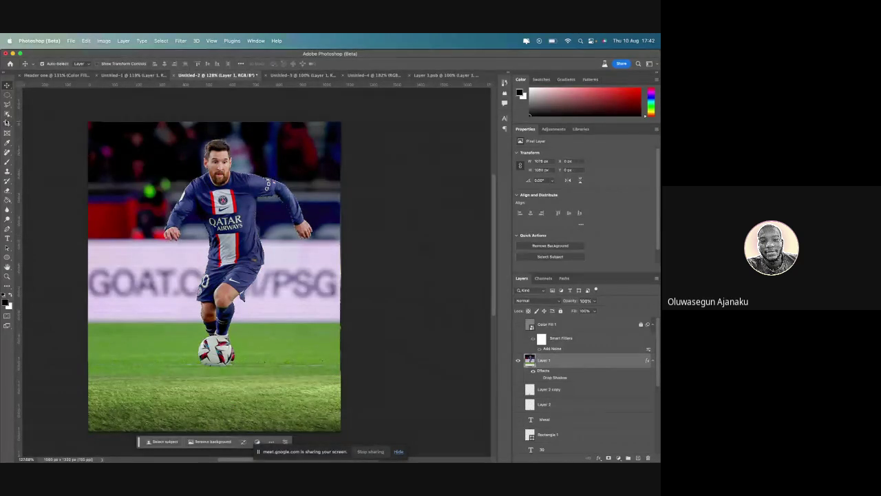
click(7, 114)
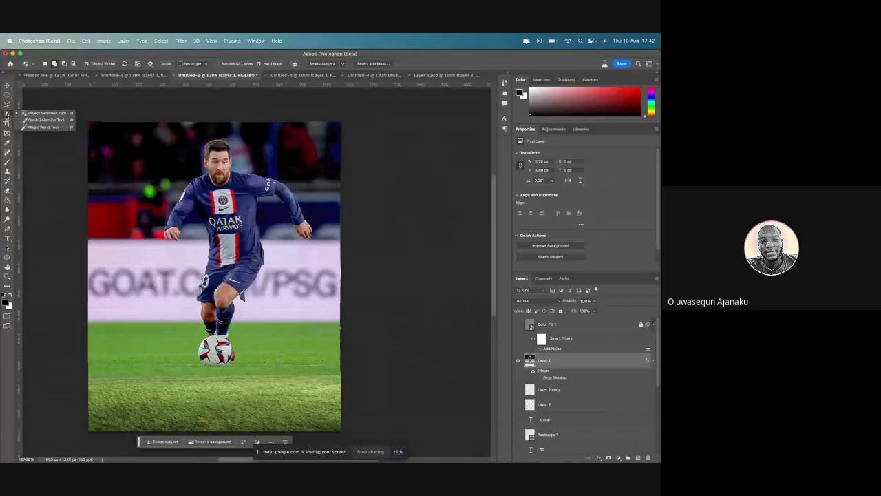
click(43, 120)
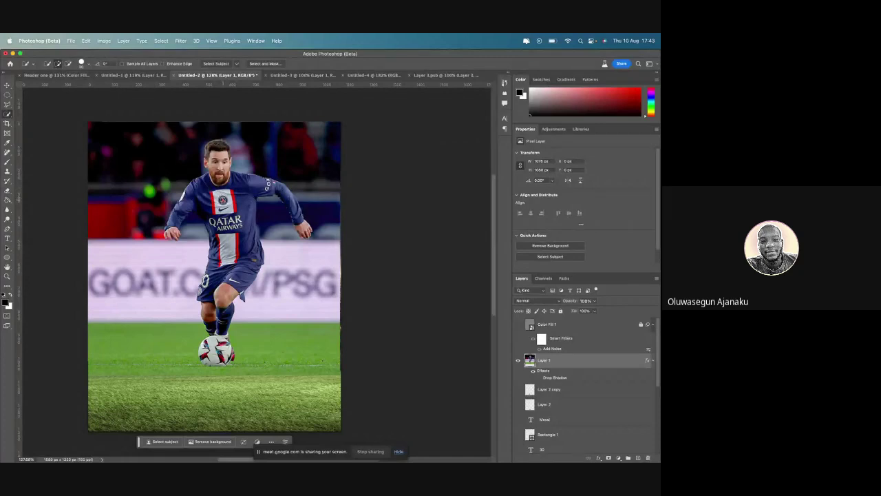
Zoom in and paint a Quick Selection over the jersey crest, collar, right shoulder and arm
key(super+equal)
key(super+equal)
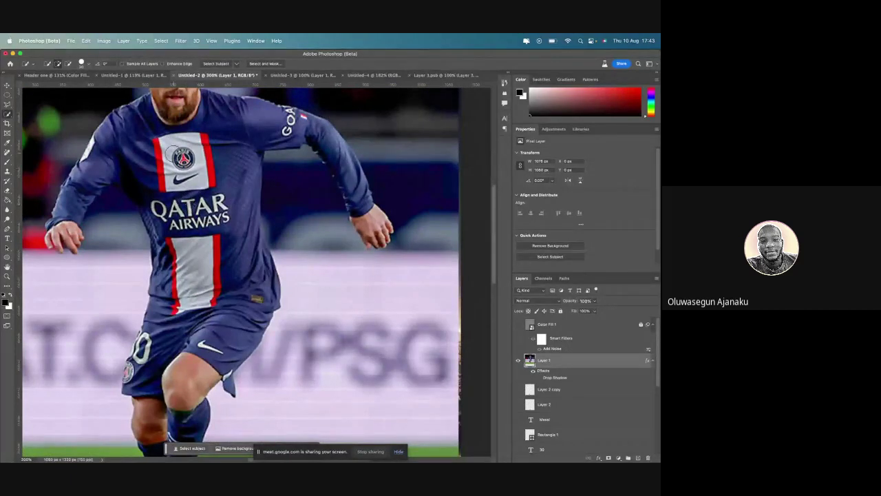
click(7, 85)
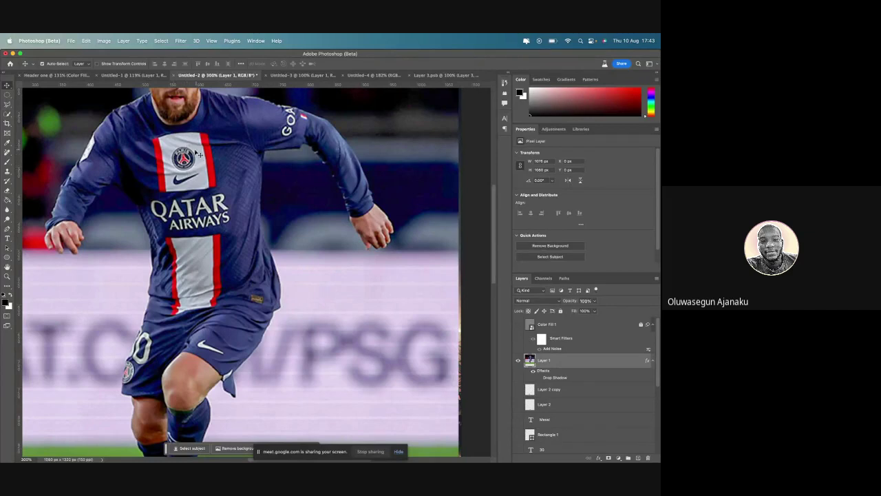
click(7, 114)
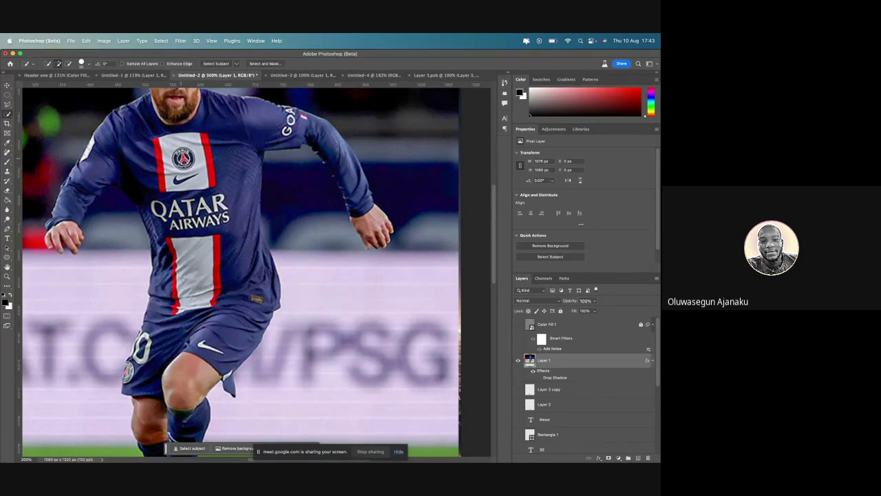
click(175, 159)
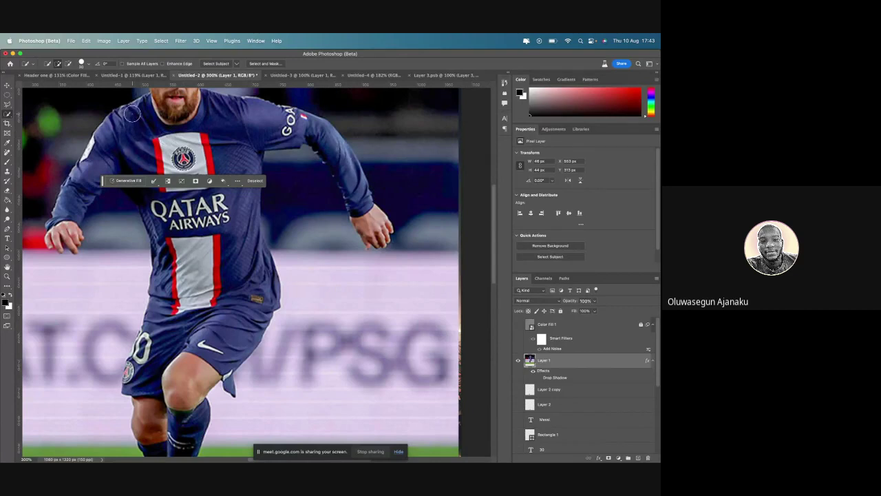
mouse_move(135, 107)
mouse_down()
mouse_move(143, 108)
mouse_move(98, 166)
mouse_move(82, 160)
mouse_up()
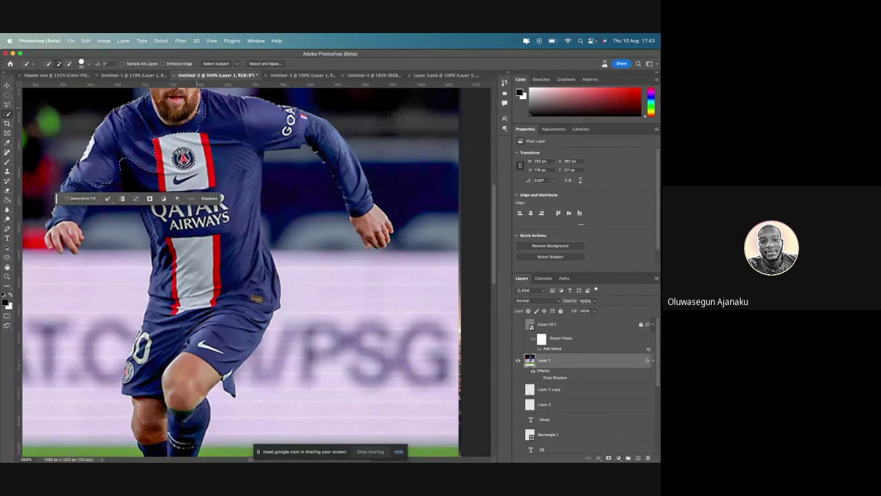
drag(194, 108, 226, 106)
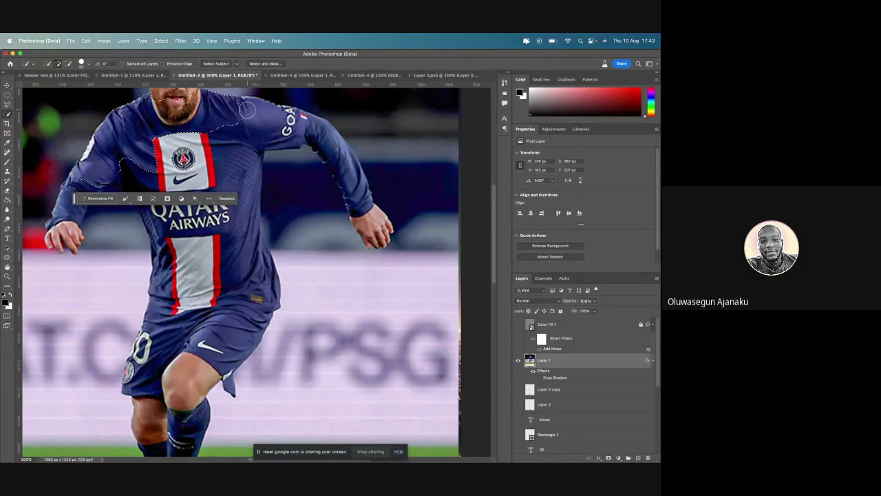
mouse_move(247, 108)
mouse_down()
mouse_move(305, 120)
mouse_move(334, 143)
mouse_move(350, 206)
mouse_move(351, 164)
mouse_up()
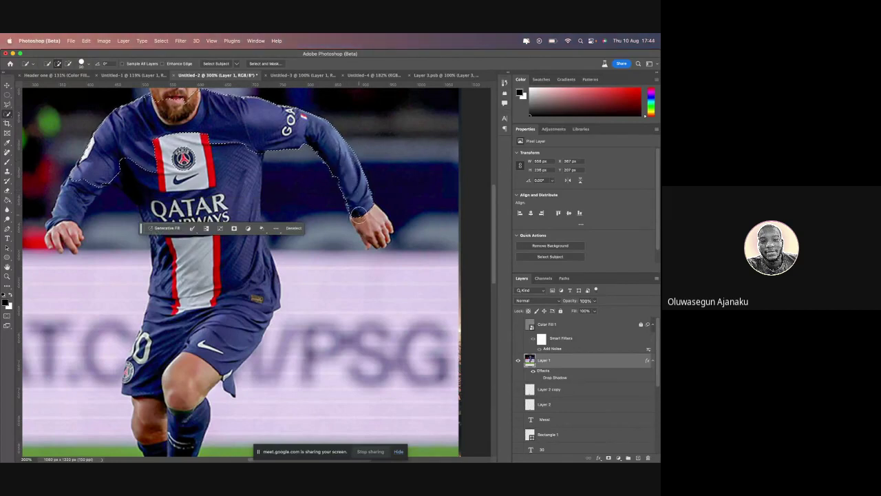
drag(356, 213, 365, 220)
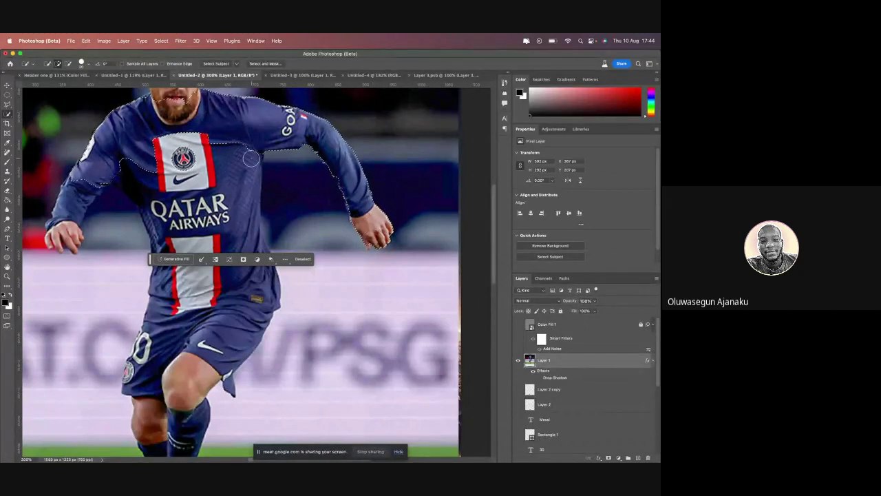
scroll(227, 159, down, 8)
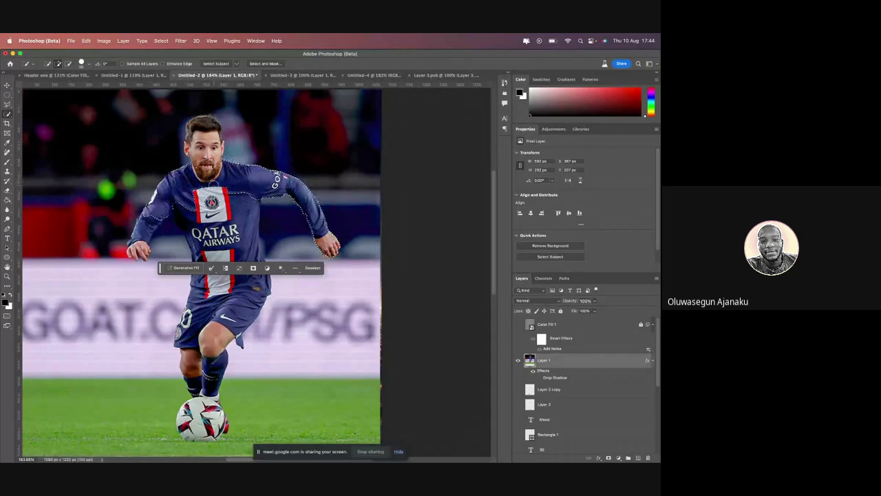
Extend the selection down the jersey, then subtract the area under the left armpit
drag(227, 200, 207, 248)
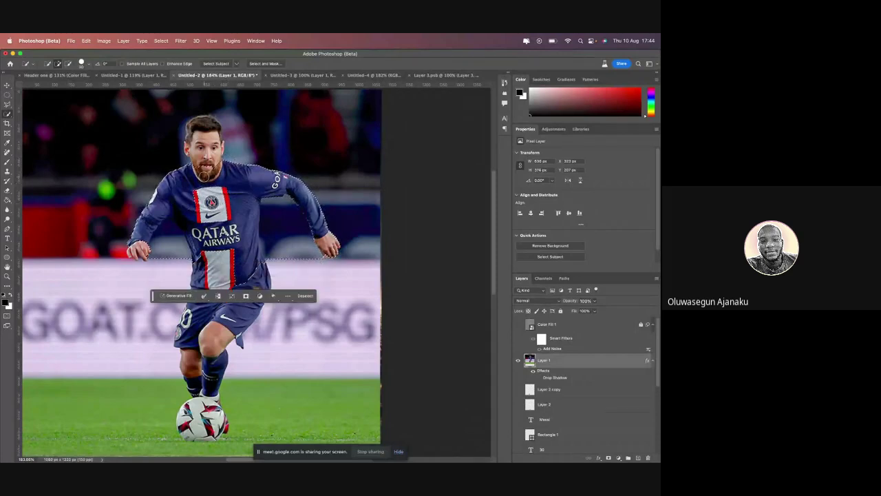
key(super+z)
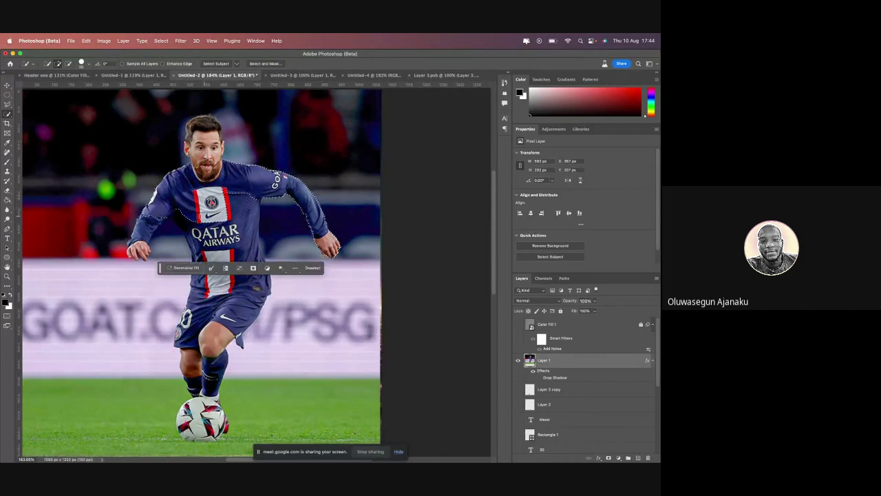
key(super+shift+z)
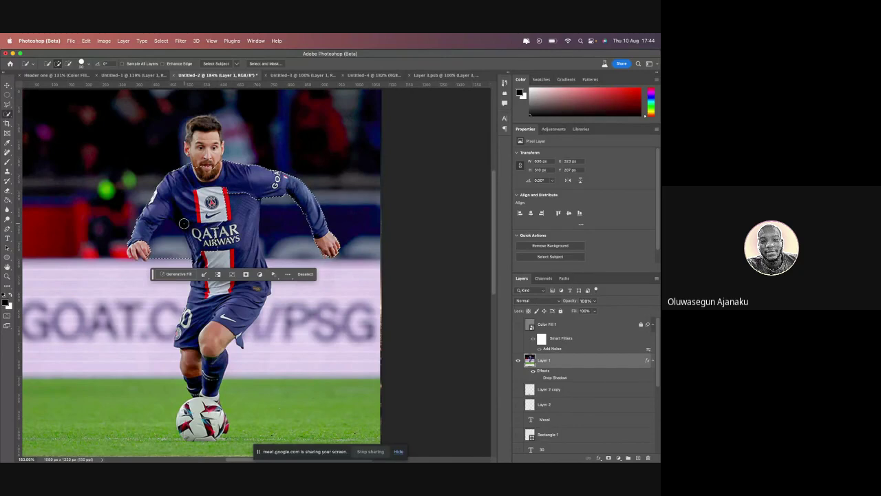
scroll(183, 224, up, 1)
scroll(183, 224, up, 2)
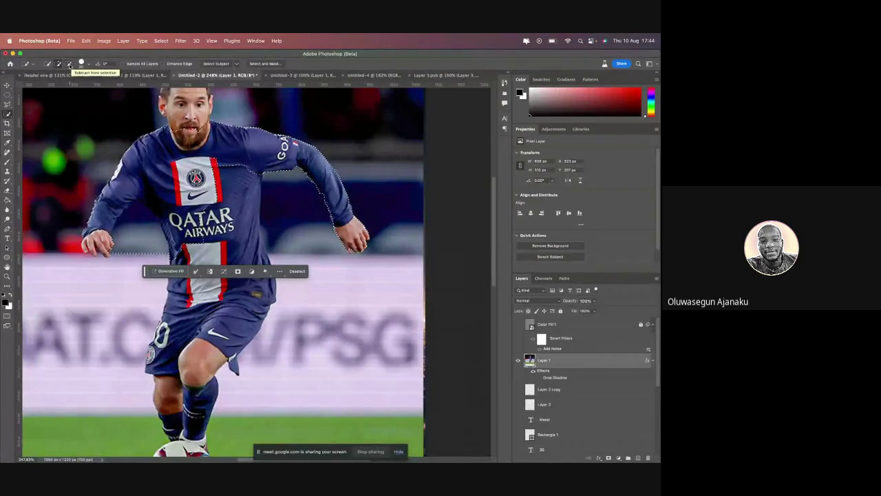
click(70, 64)
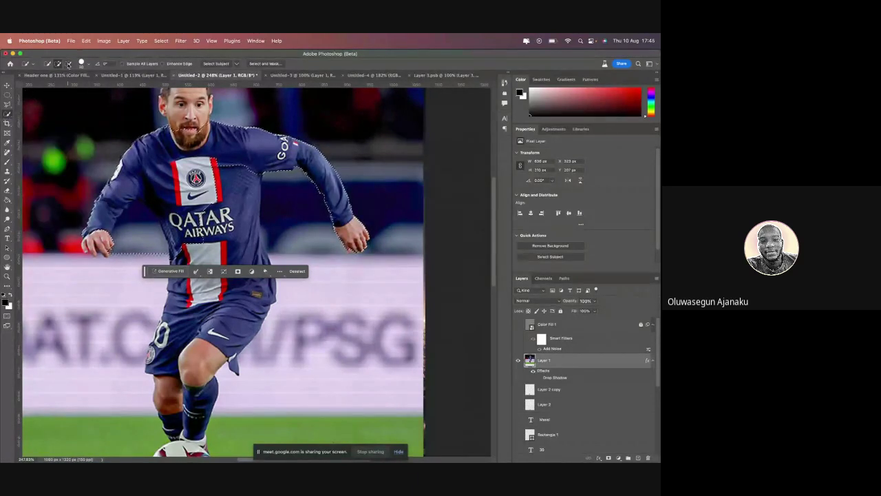
click(68, 64)
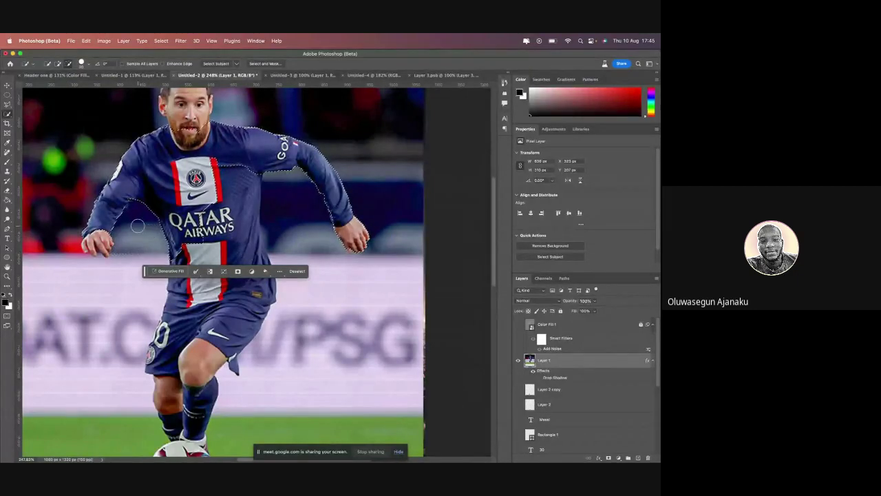
click(181, 199)
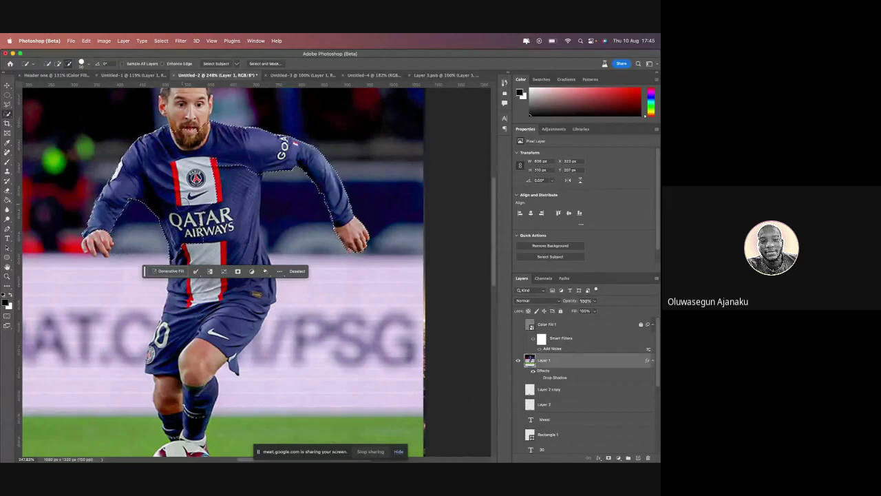
scroll(180, 198, up, 2)
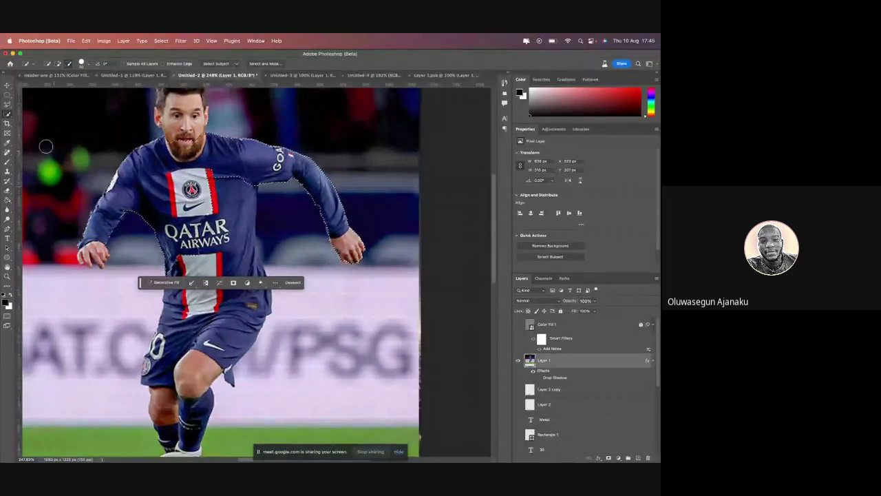
Try the Lasso, return to Quick Selection, and discard the selection around the player
click(7, 115)
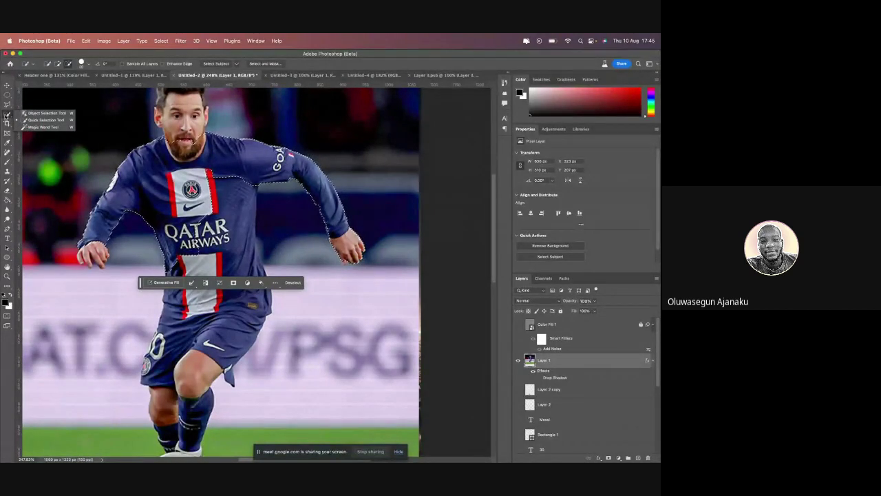
click(6, 104)
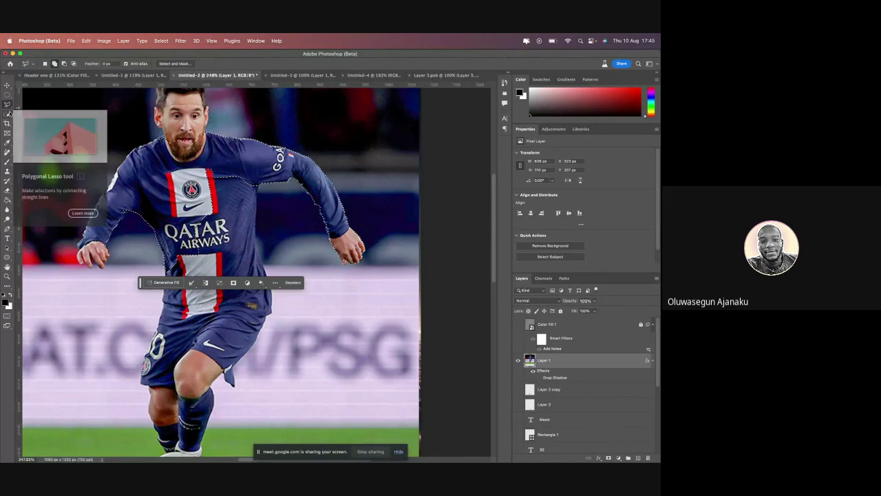
click(7, 115)
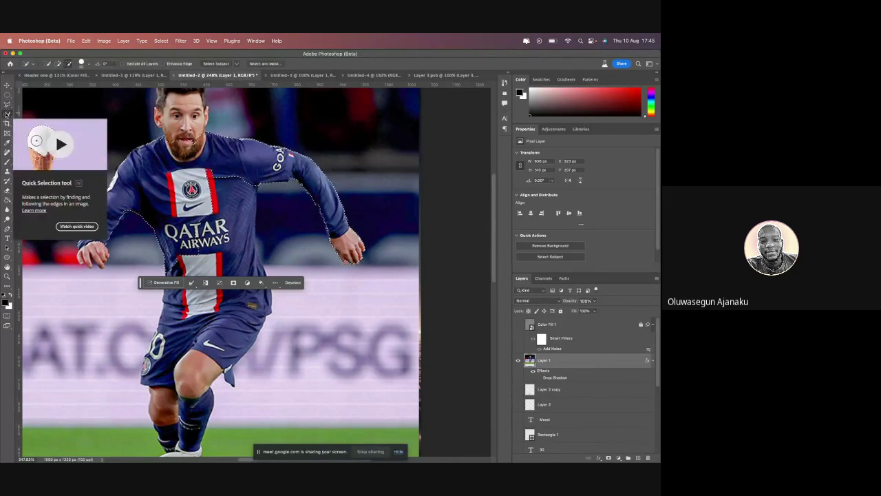
click(7, 115)
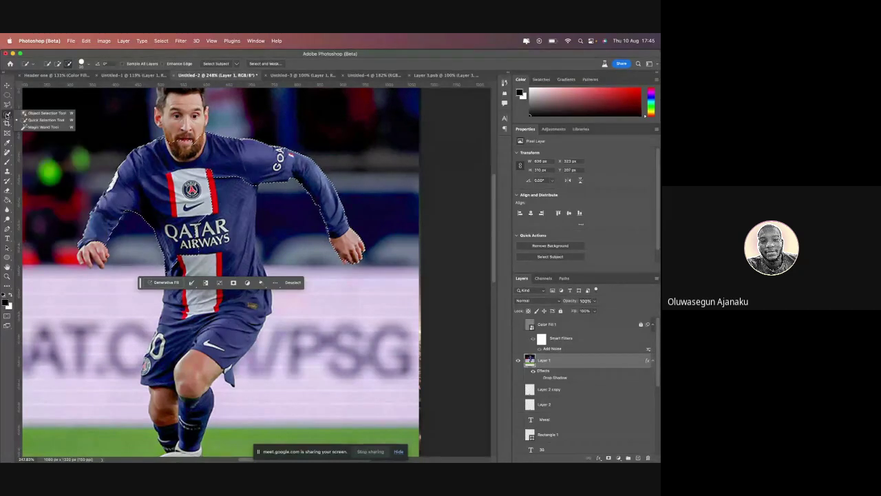
key(super+d)
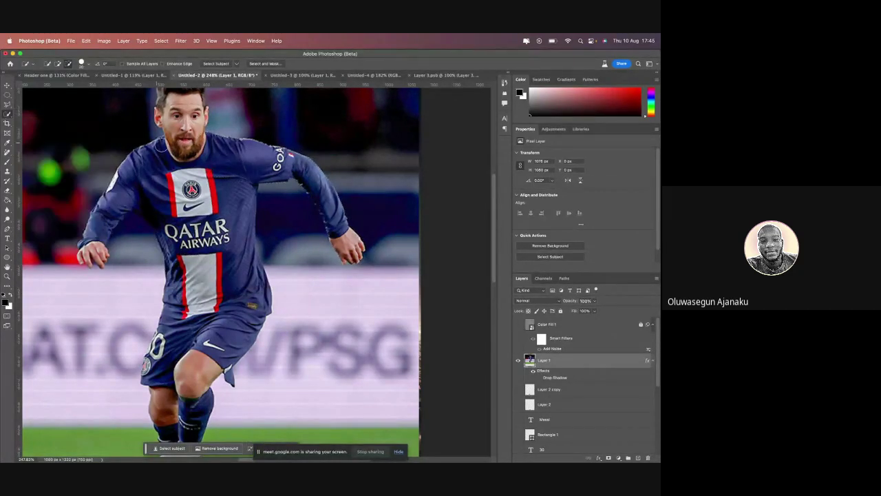
scroll(160, 157, down, 3)
scroll(160, 157, down, 2)
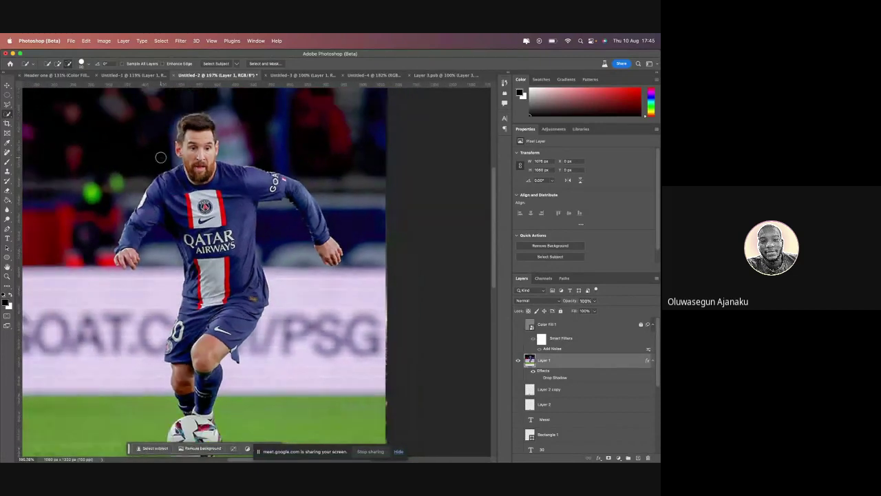
click(192, 147)
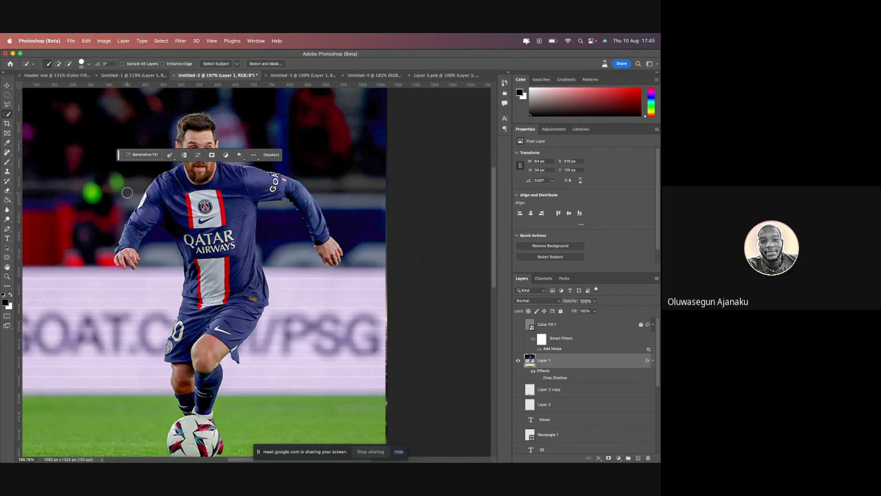
mouse_move(161, 195)
mouse_down()
mouse_move(147, 209)
mouse_move(185, 184)
mouse_up()
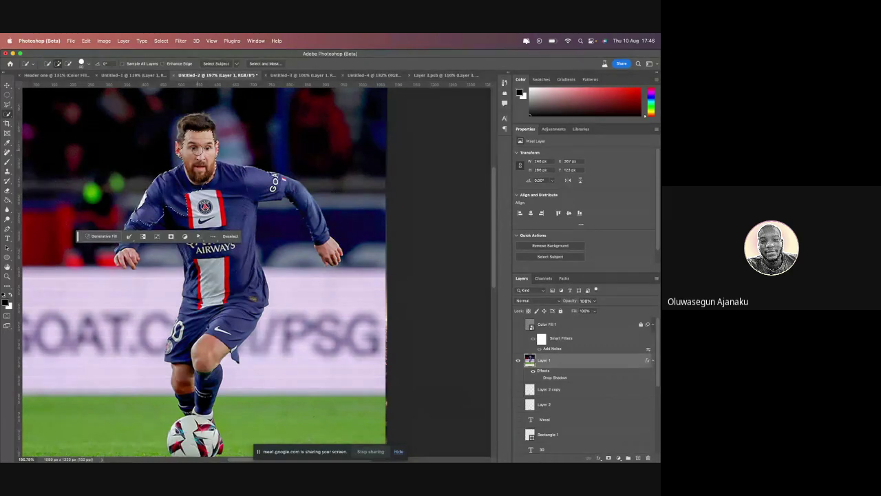
click(198, 147)
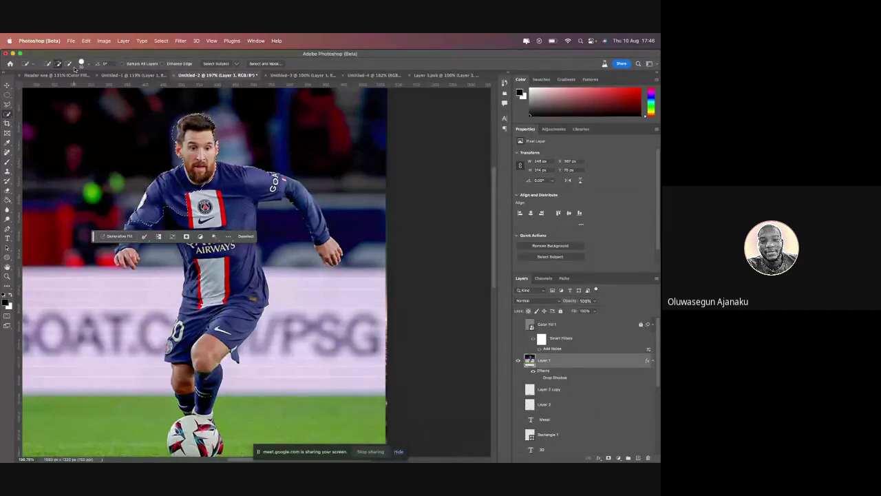
key(super+d)
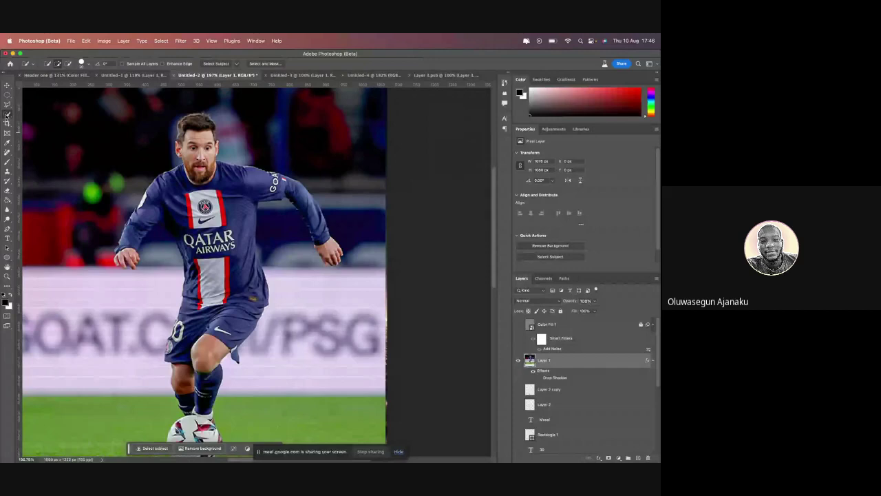
Make the Magic Wand the active selection tool and clear its trial selection
click(7, 115)
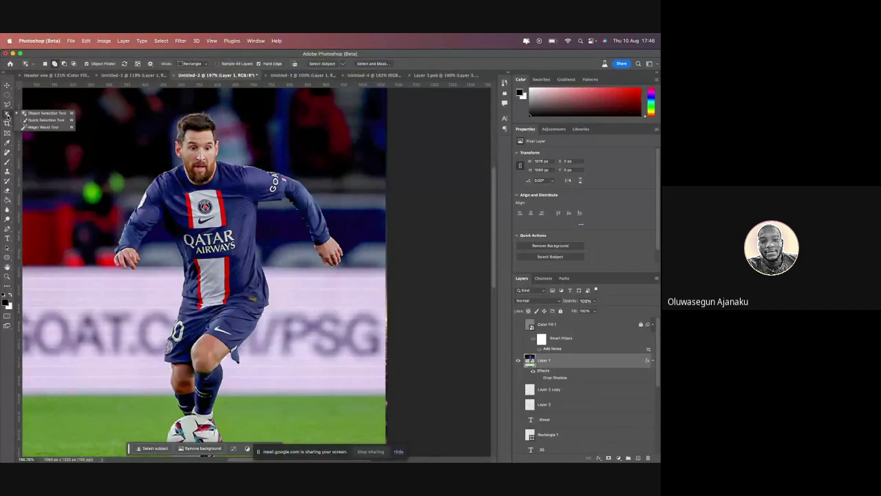
click(7, 115)
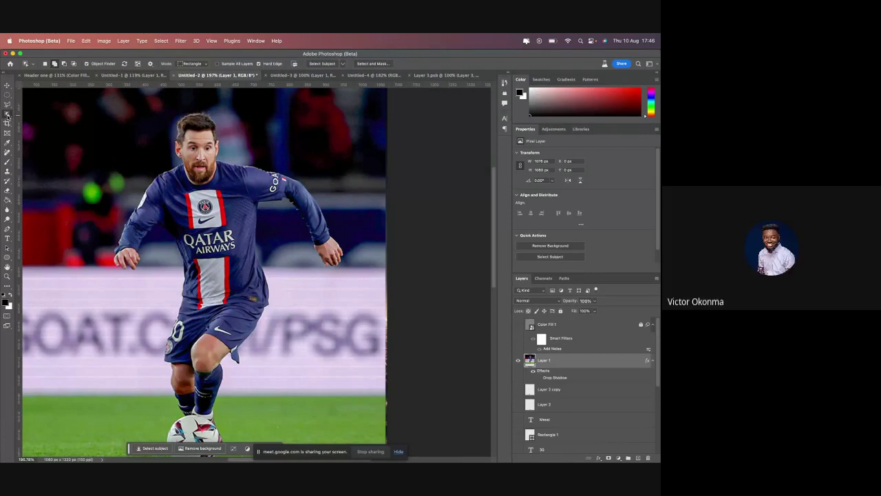
drag(7, 115, 41, 127)
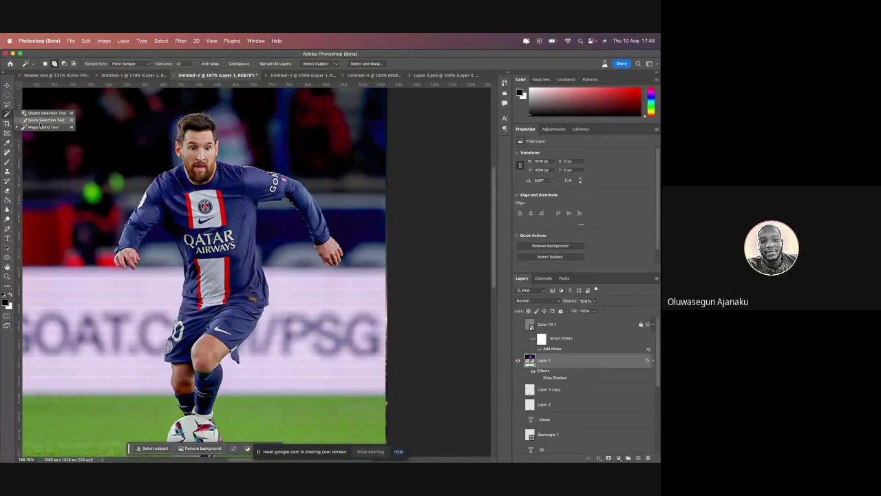
click(41, 121)
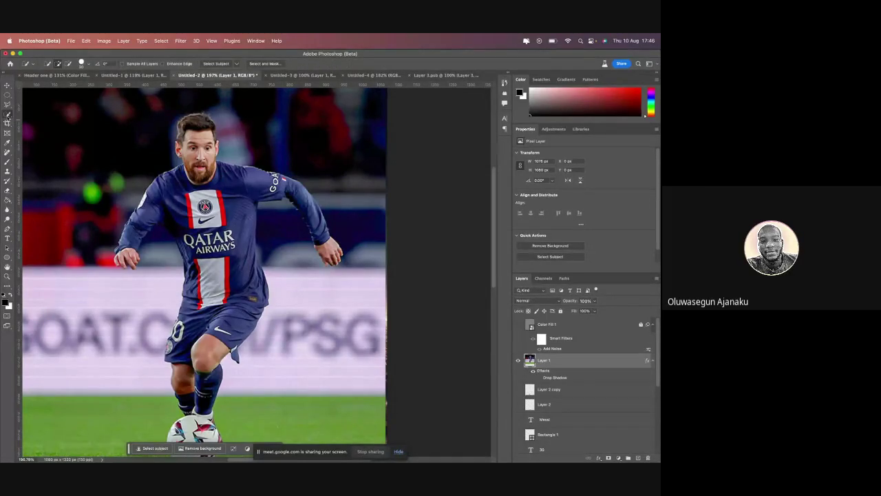
click(7, 117)
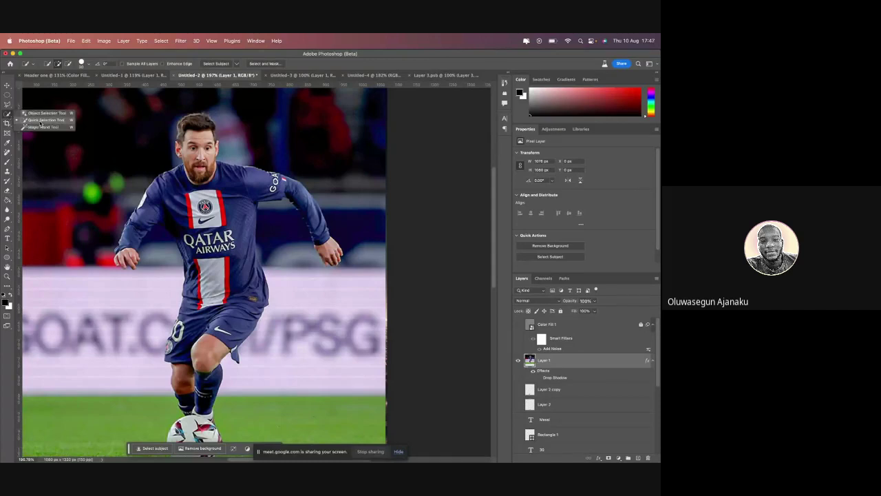
click(41, 127)
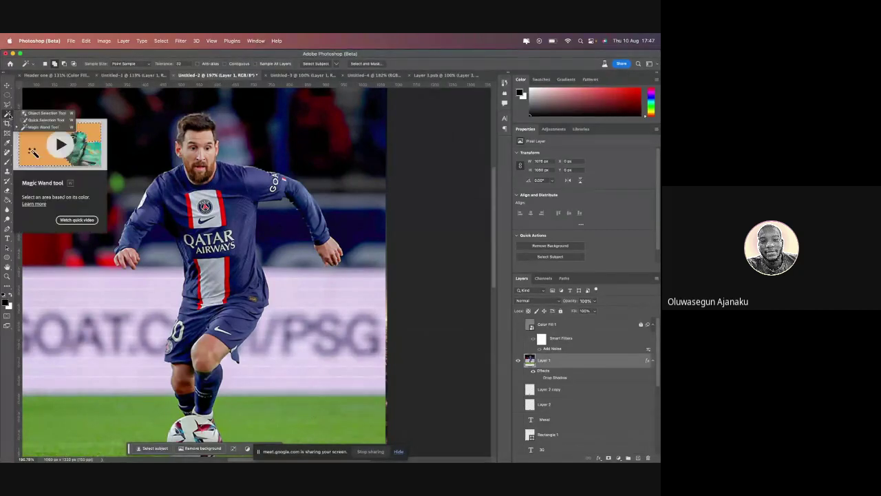
right_click(8, 114)
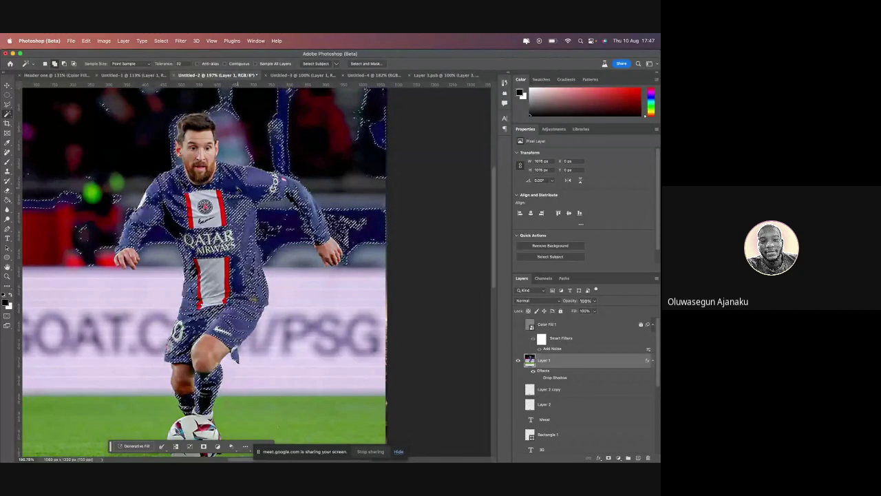
key(super+d)
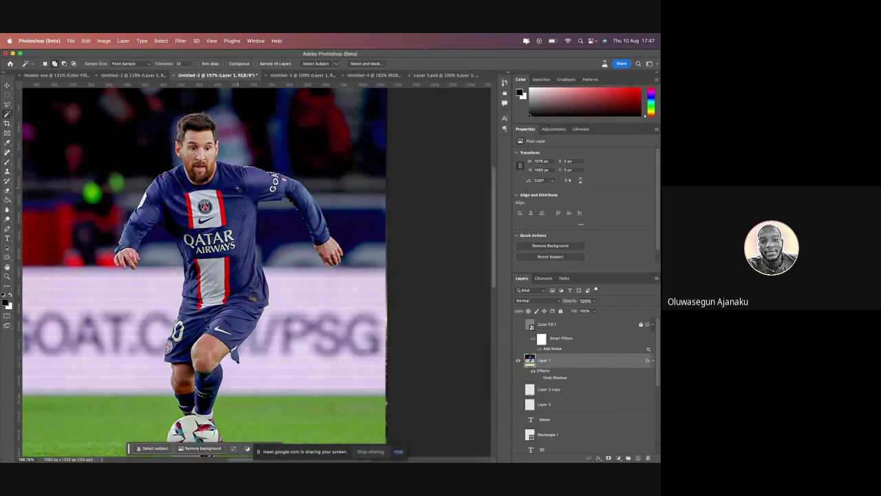
click(237, 187)
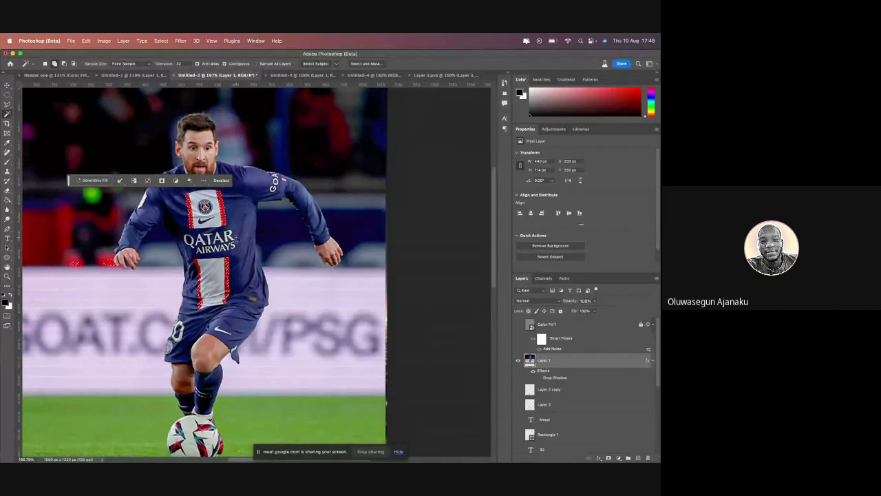
click(223, 210)
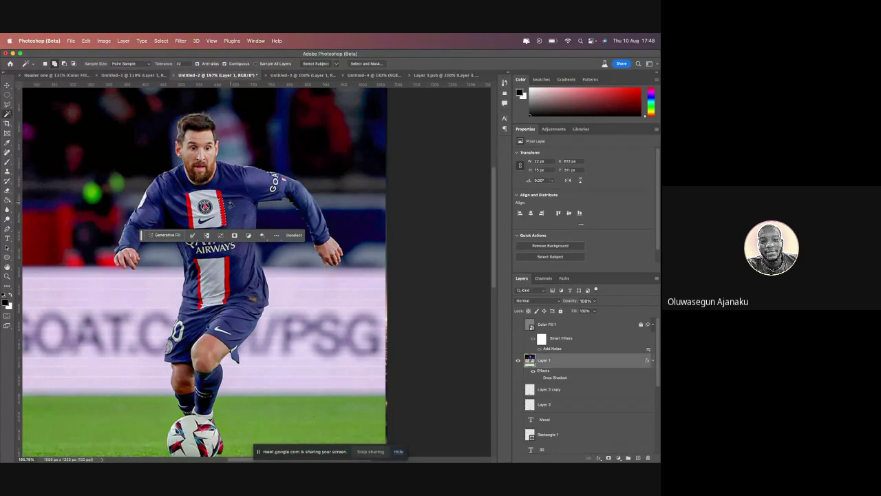
click(234, 204)
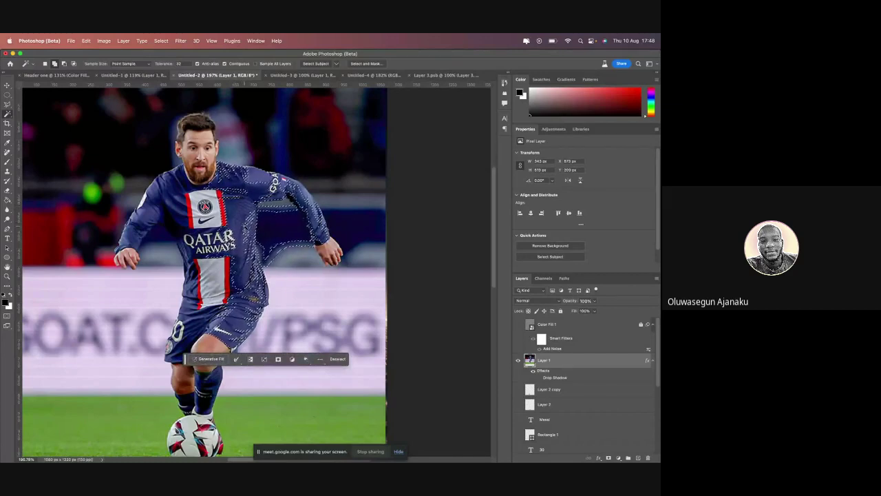
key(super+d)
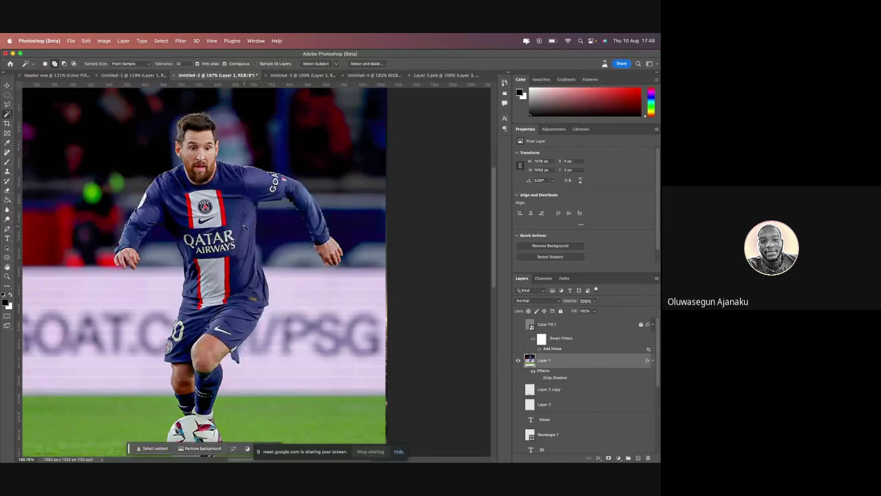
click(7, 114)
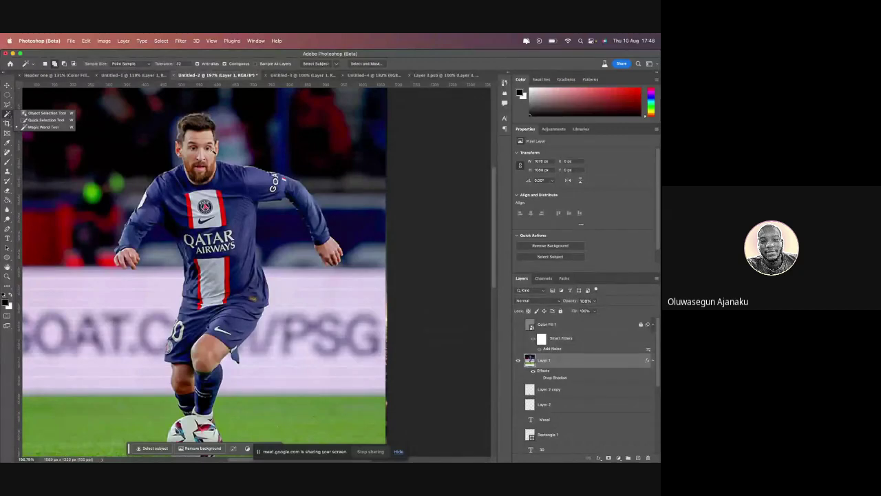
click(609, 242)
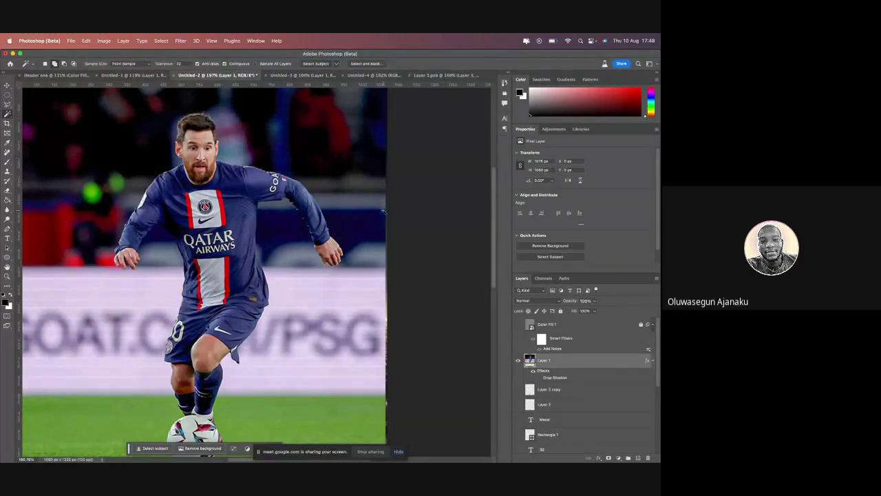
Select the player with Select subject and add a layer mask to reveal the dusk stadium
scroll(383, 211, down, 5)
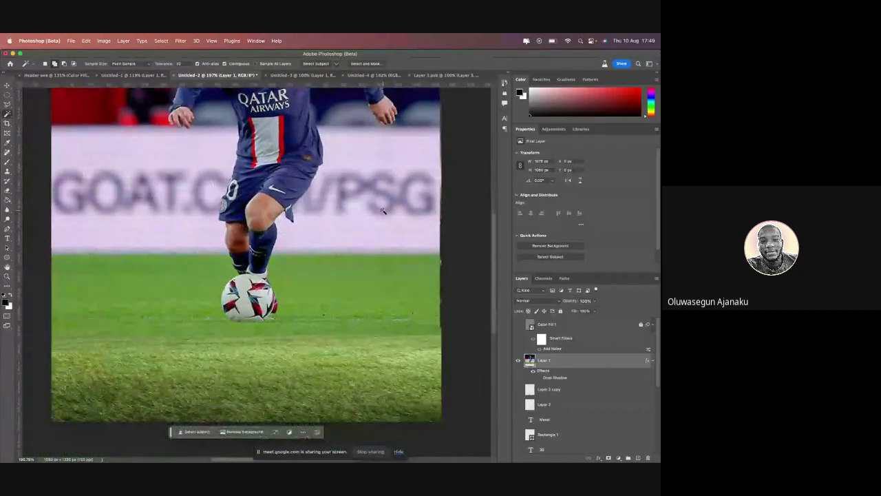
scroll(383, 211, down, 2)
scroll(383, 211, up, 2)
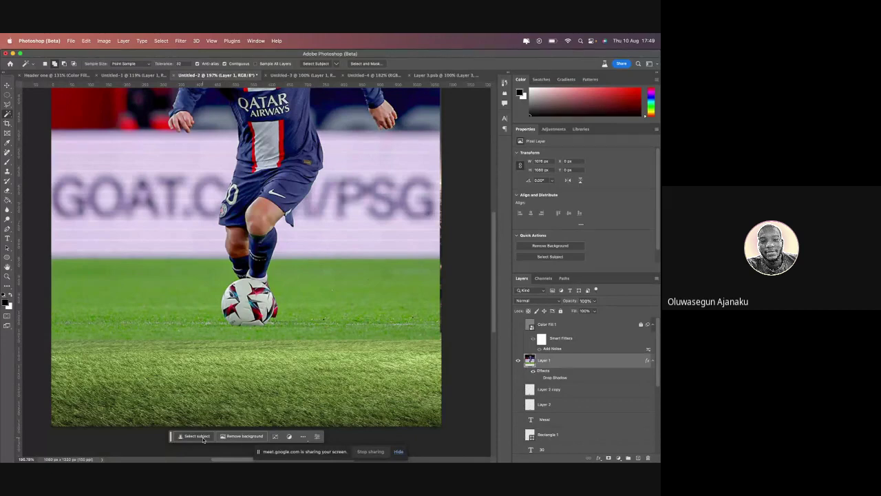
click(203, 437)
scroll(294, 357, up, 5)
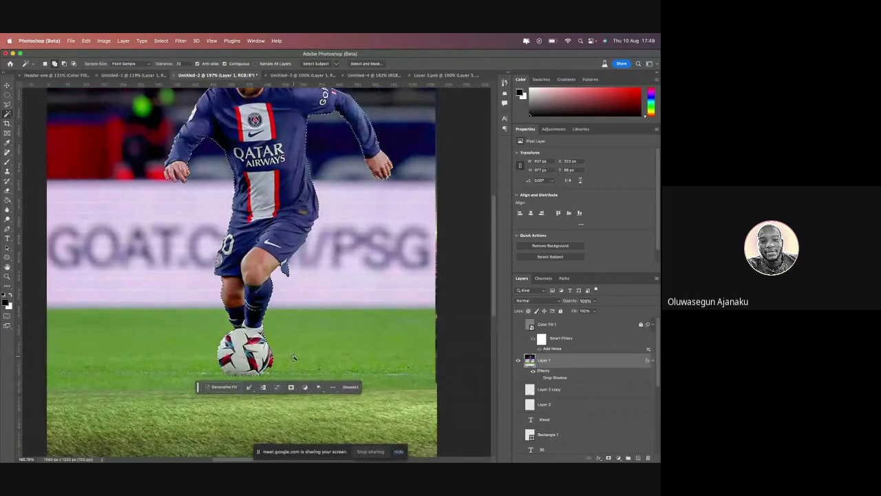
scroll(294, 357, down, 3)
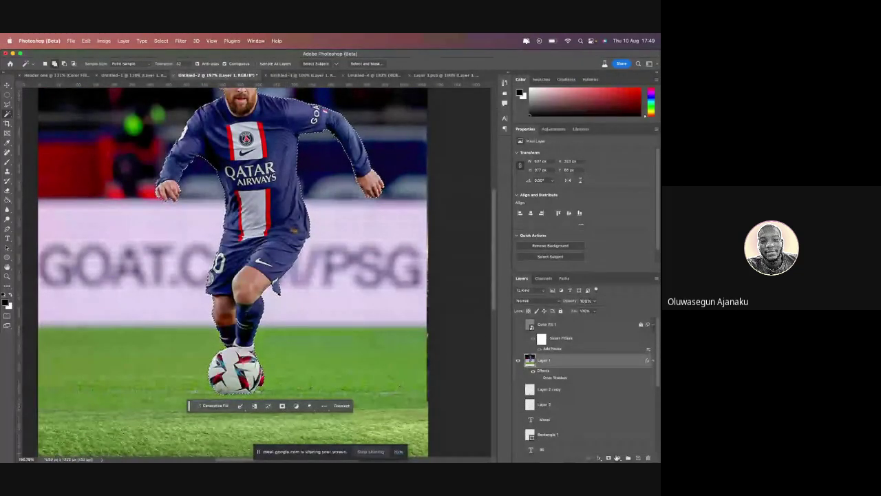
click(608, 458)
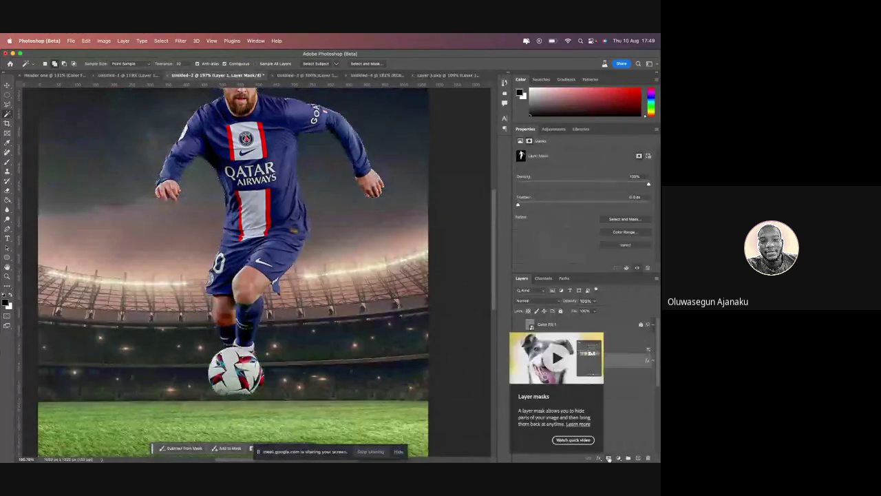
Scroll to view the whole masked player and switch to the Brush tool (B)
scroll(336, 244, up, 3)
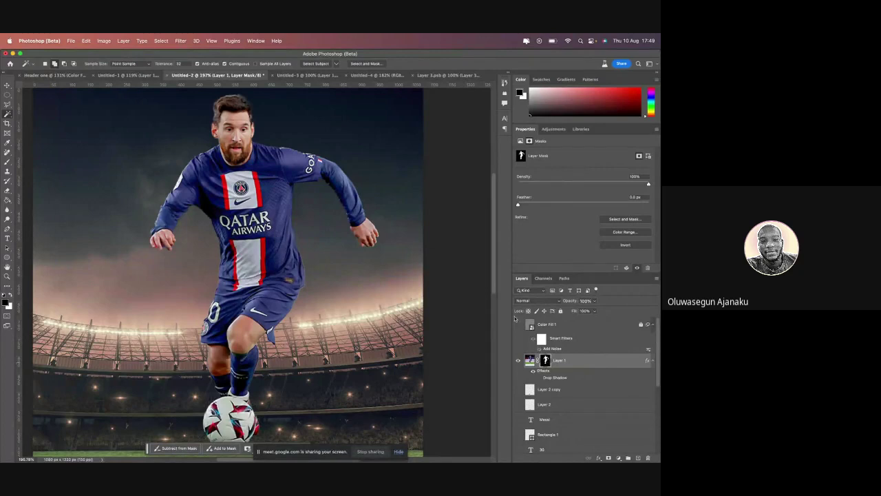
scroll(283, 205, up, 3)
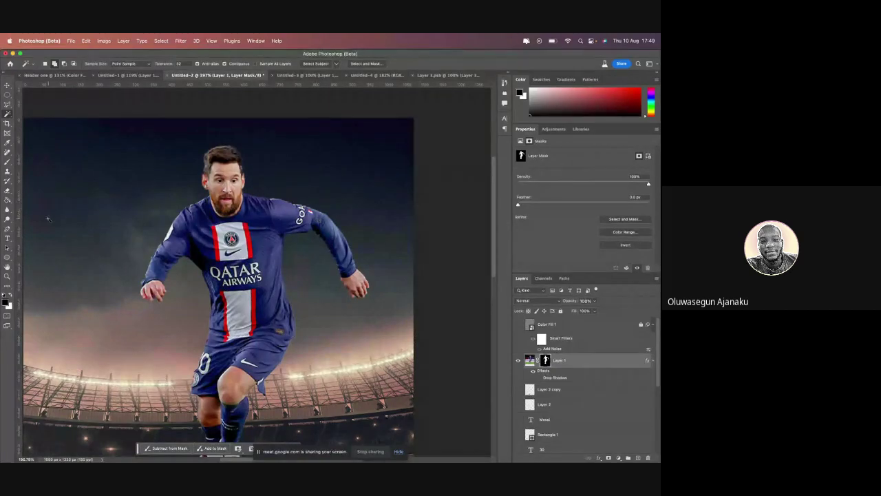
key(b)
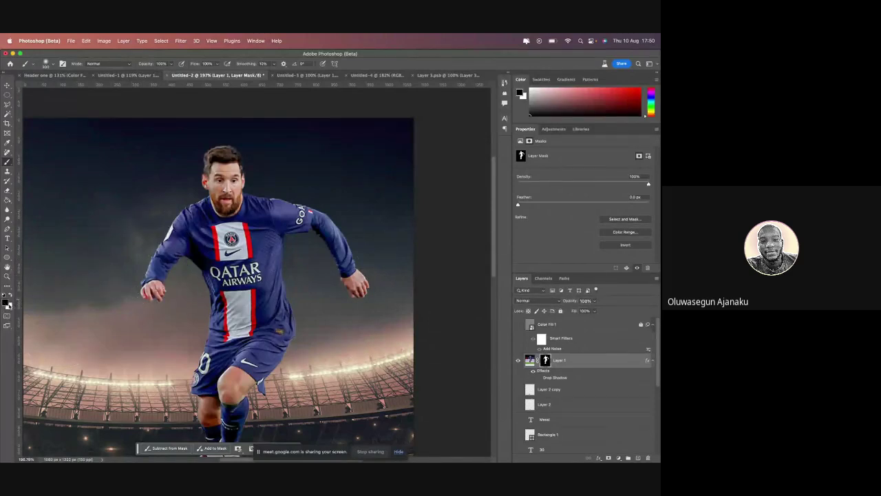
Set black and white as the painting colours, and undo a trial white stroke on the mask
click(5, 302)
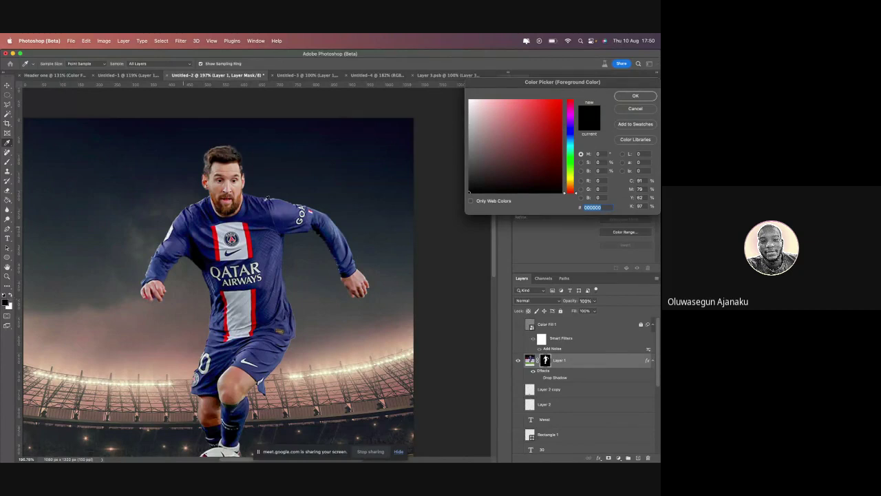
click(647, 97)
key(b)
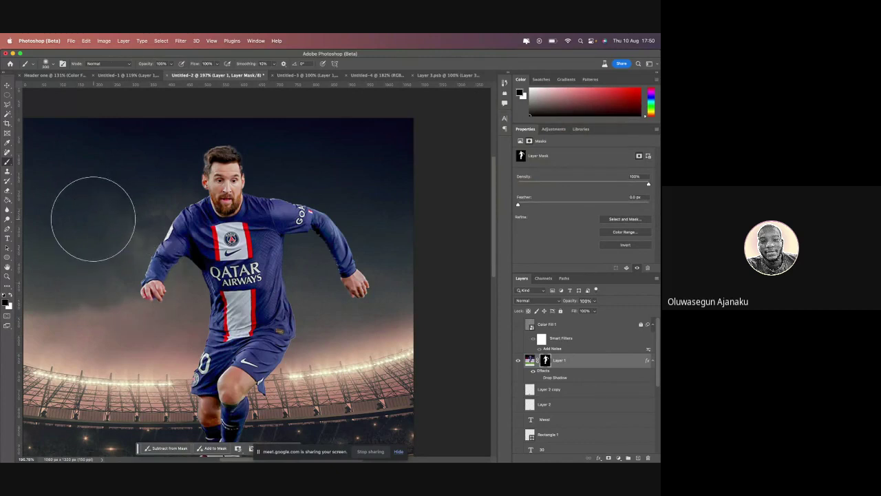
click(10, 295)
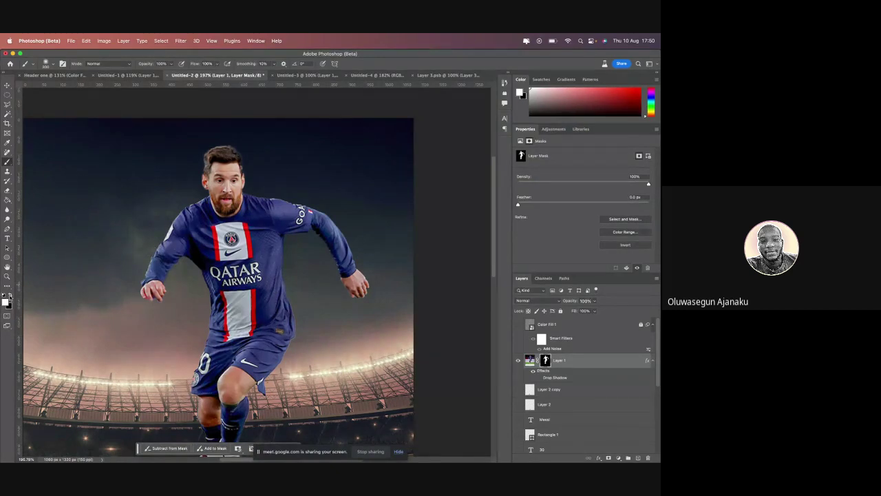
mouse_move(75, 234)
mouse_down()
mouse_move(104, 197)
mouse_move(112, 213)
mouse_move(97, 212)
mouse_up()
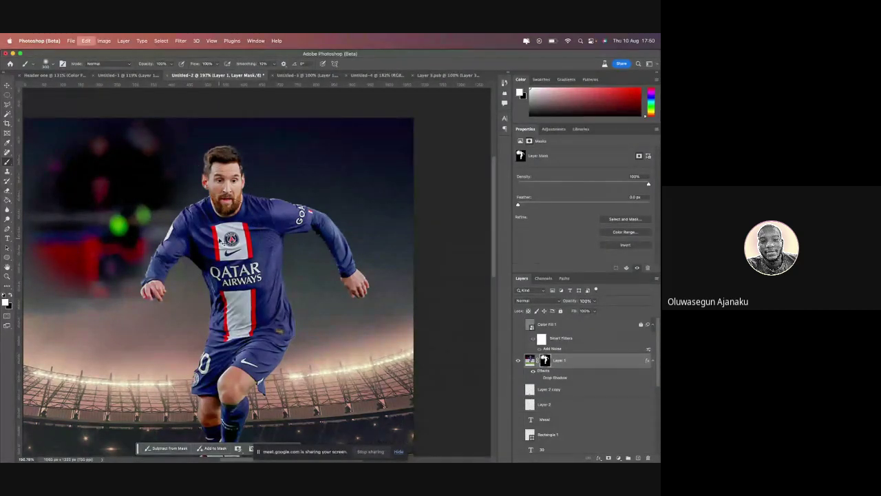
key(super+z)
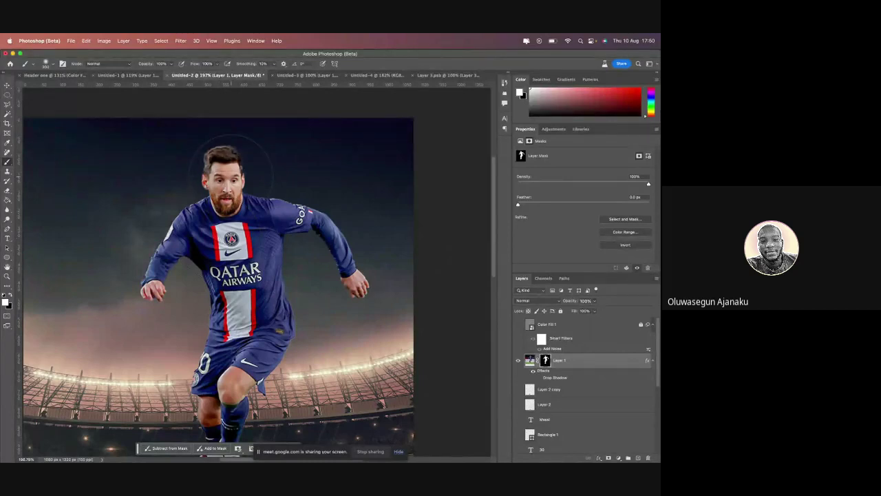
Zoom in on the player's head and switch to a smaller Hard Round brush
key(super+equal)
key(super+equal)
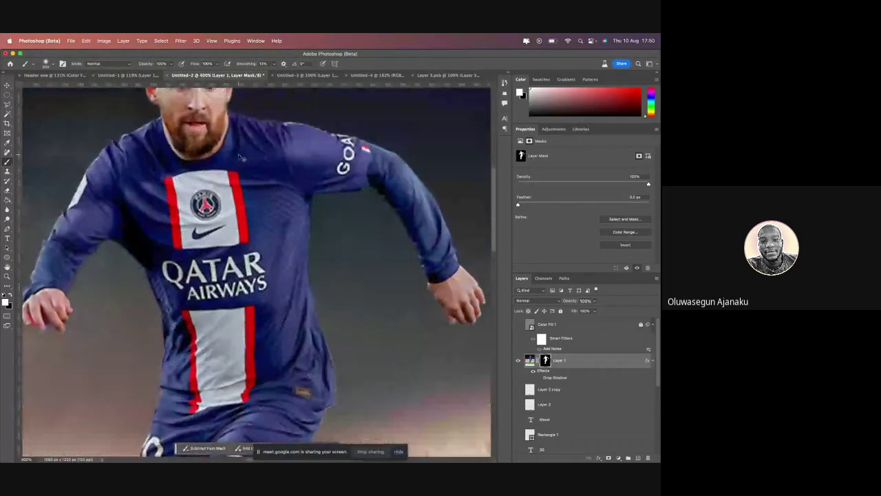
scroll(239, 157, up, 10)
scroll(206, 227, down, 1)
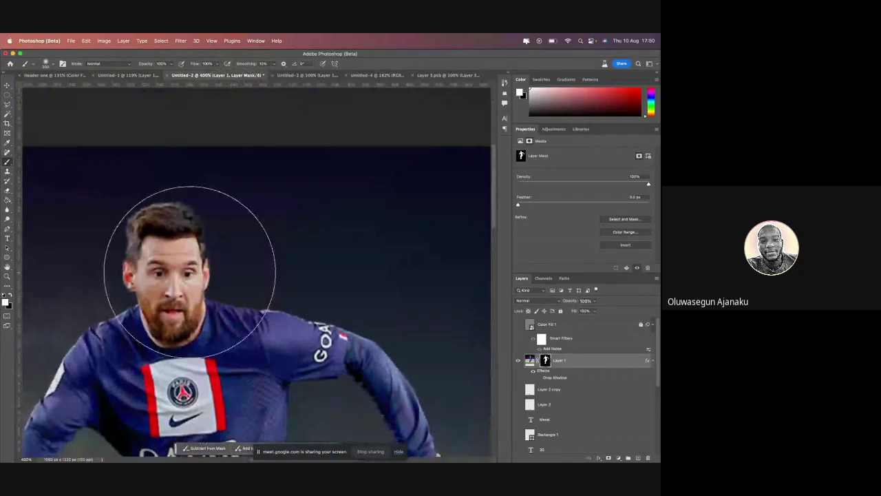
key([)
key([)
key([)
key([)
key([)
key([)
key([)
key([)
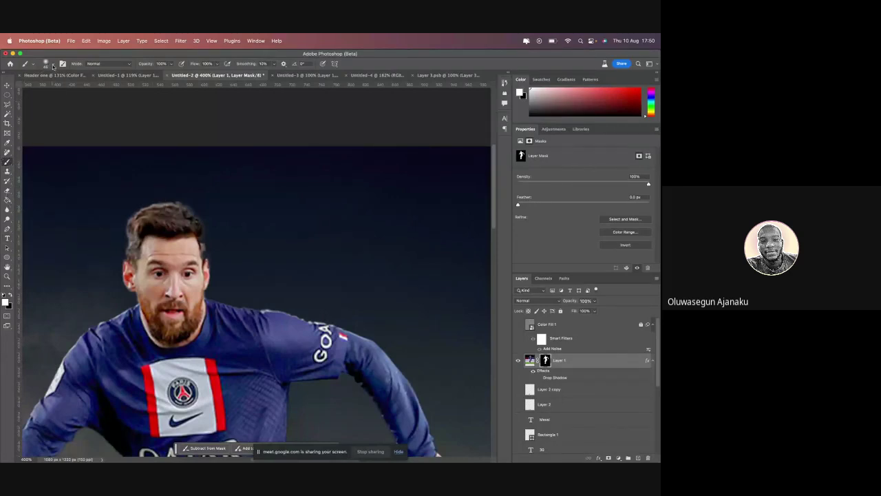
click(54, 66)
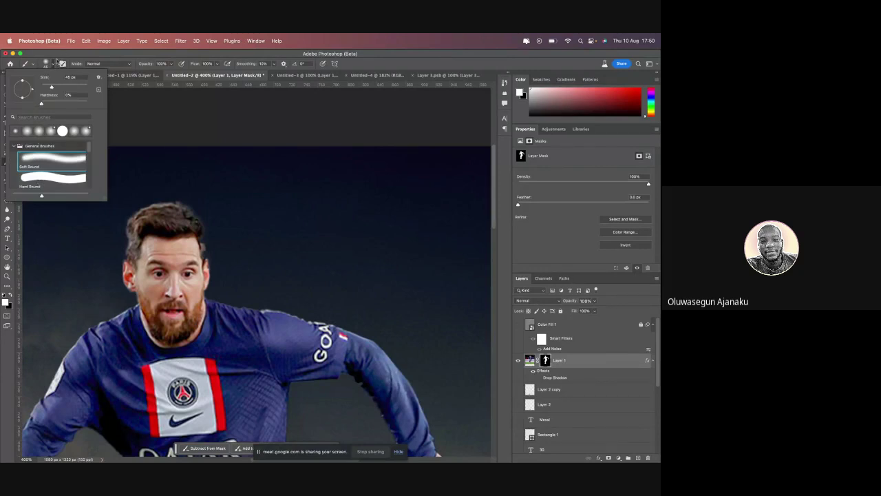
click(54, 62)
click(53, 65)
click(48, 179)
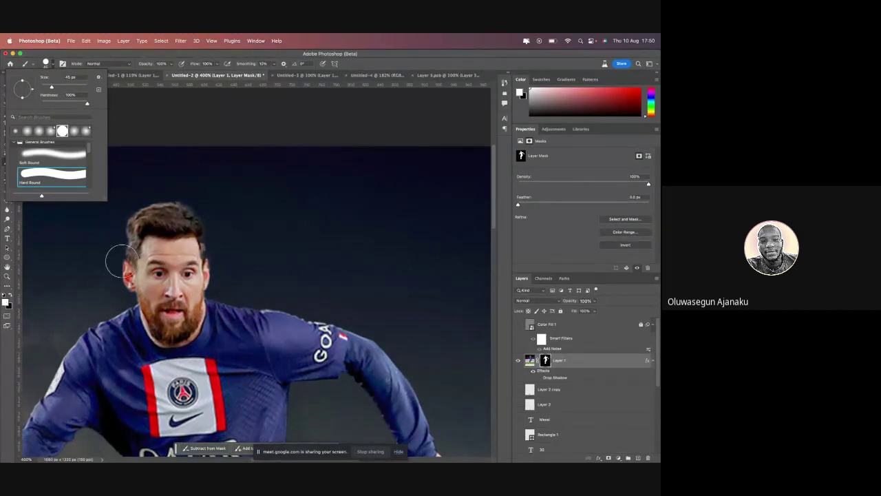
Undo a trial hairline stroke on the mask and target the player's image pixels instead
drag(164, 242, 144, 263)
key(super+z)
click(531, 360)
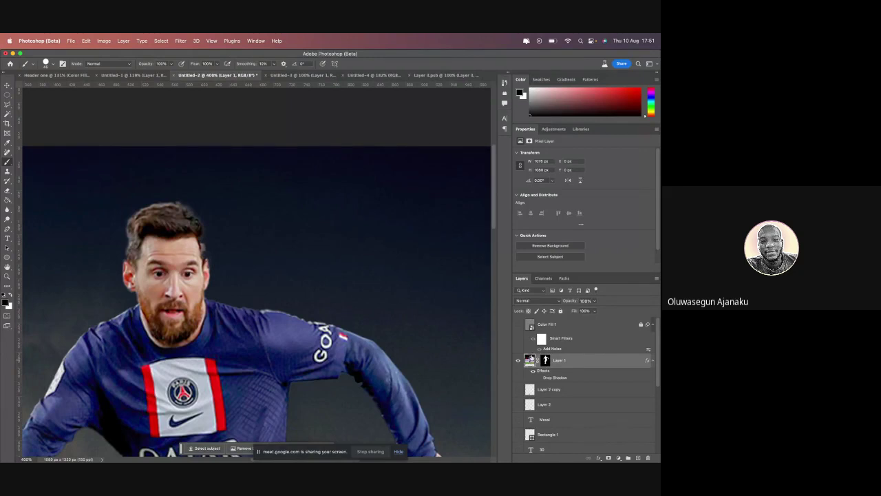
click(196, 283)
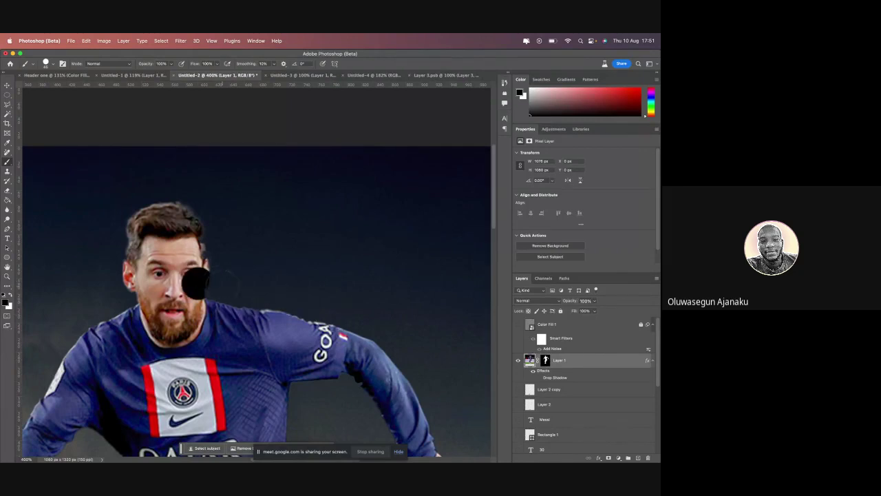
mouse_move(200, 268)
mouse_down()
mouse_move(155, 272)
mouse_move(176, 264)
mouse_up()
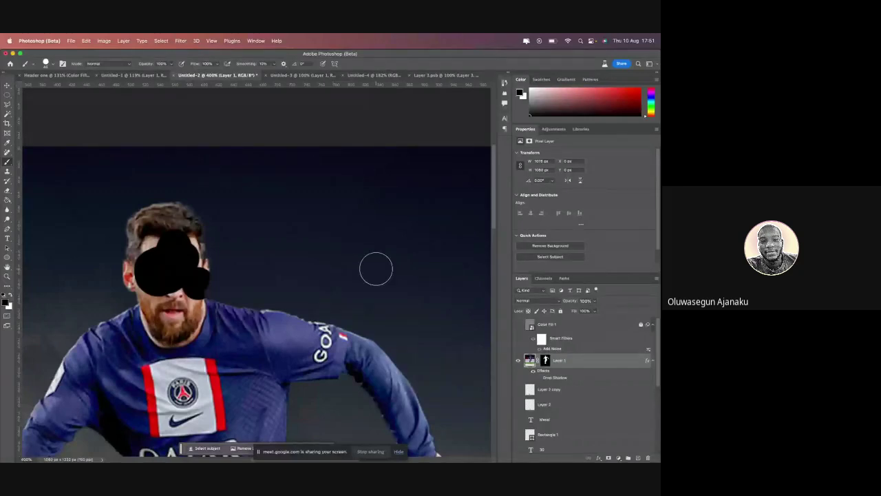
key(super+z)
key(super+z)
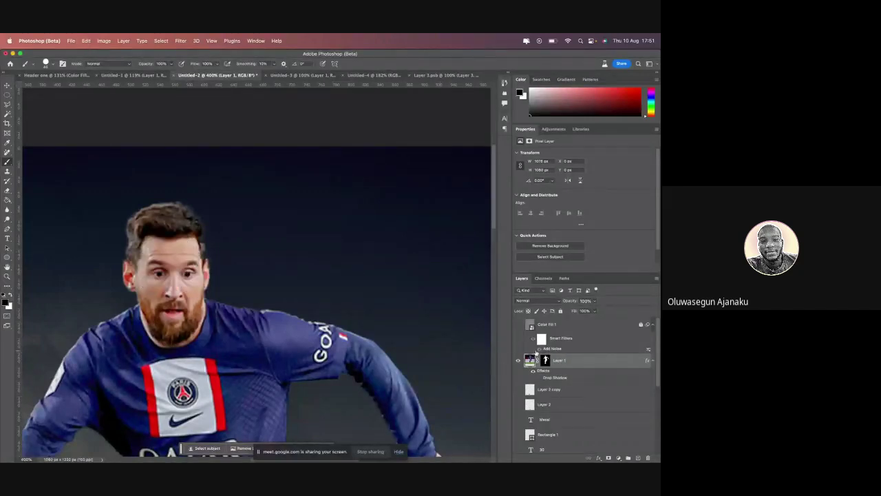
click(545, 361)
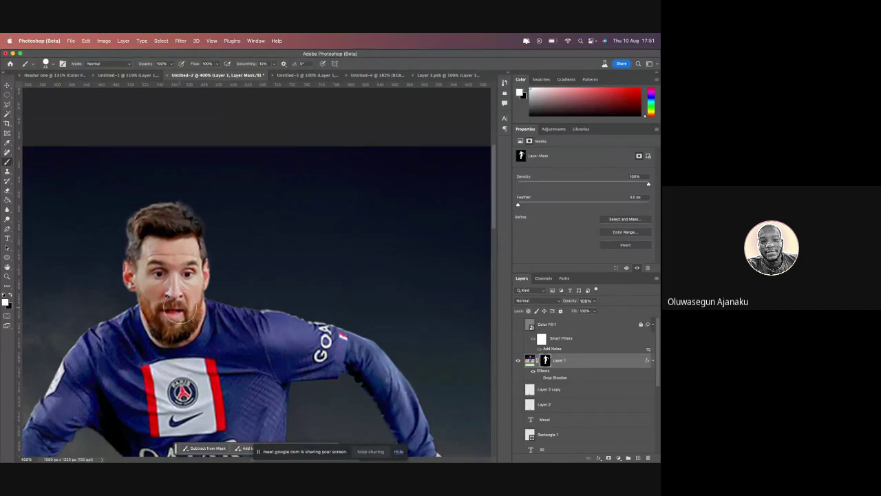
key(super+minus)
key(super+minus)
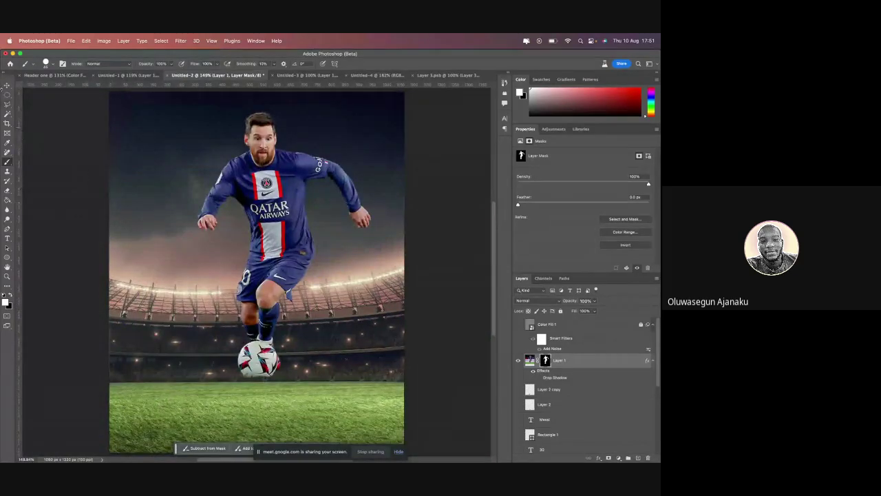
Move Layer 1 lower and slightly left so the ball rests on the grass
click(8, 85)
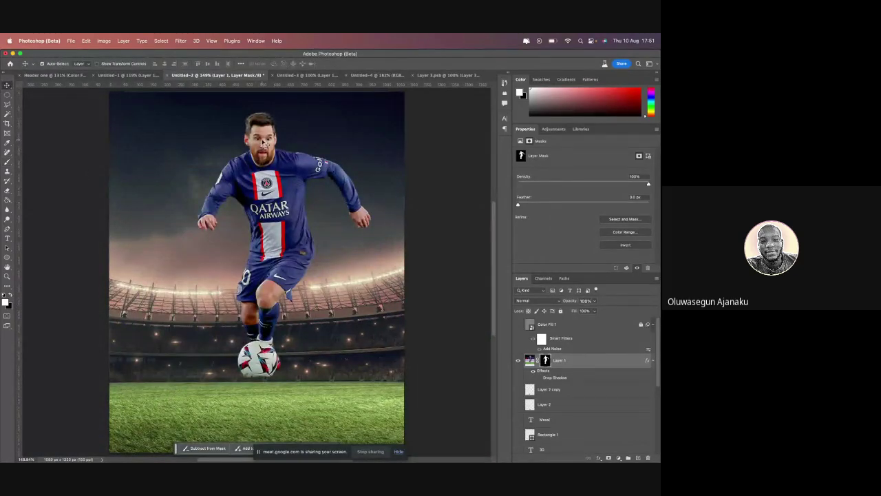
drag(264, 143, 253, 220)
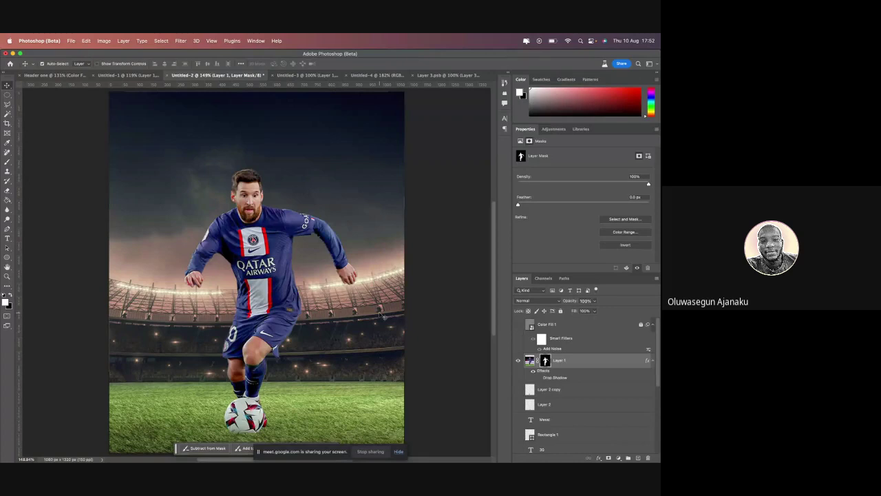
scroll(585, 385, down, 5)
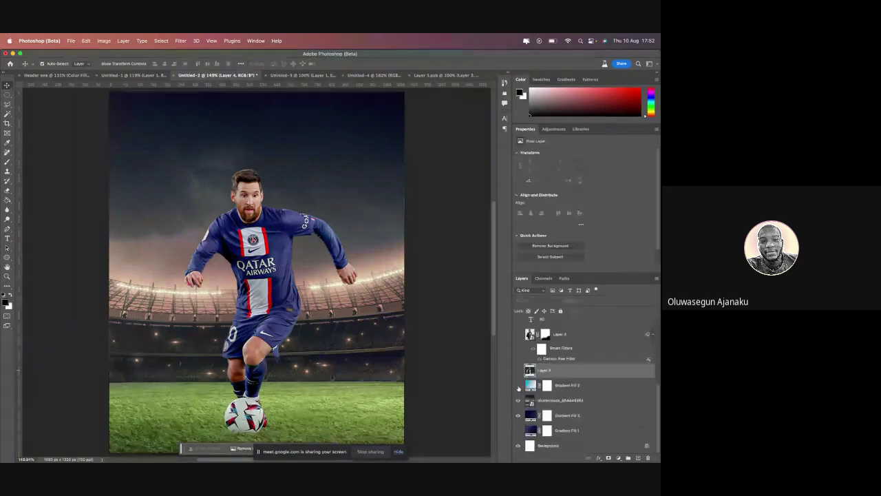
click(572, 386)
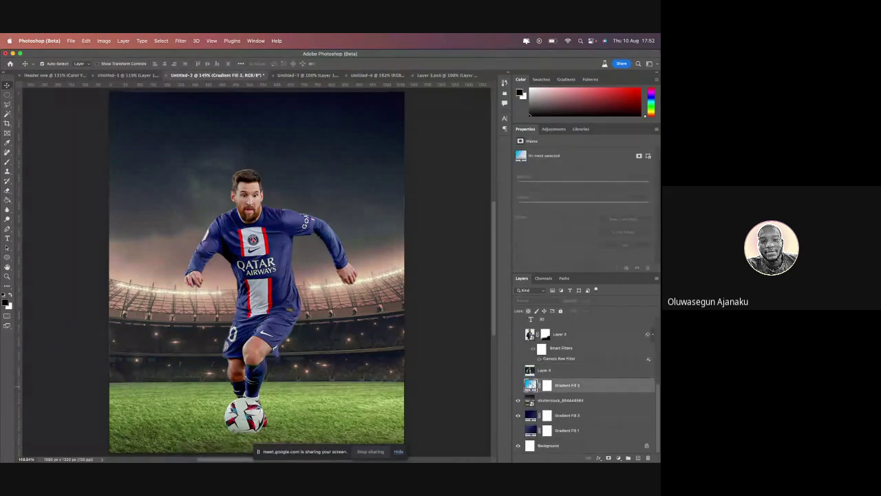
click(555, 401)
click(558, 371)
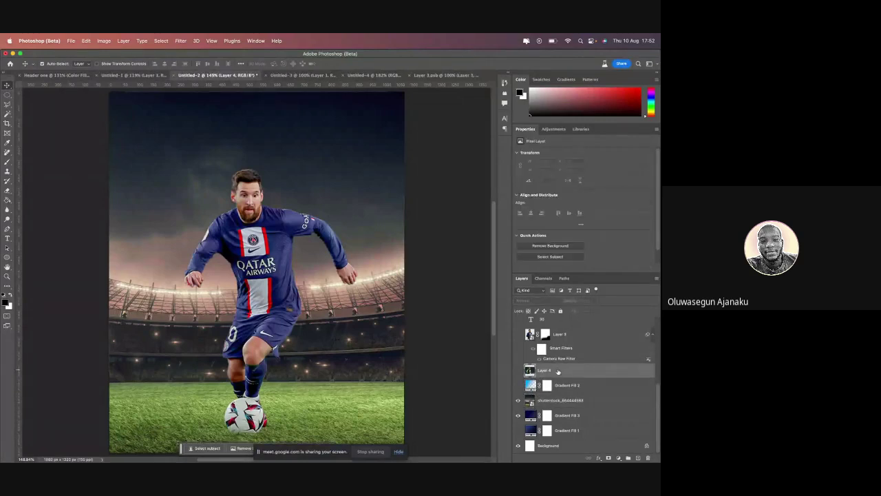
click(564, 336)
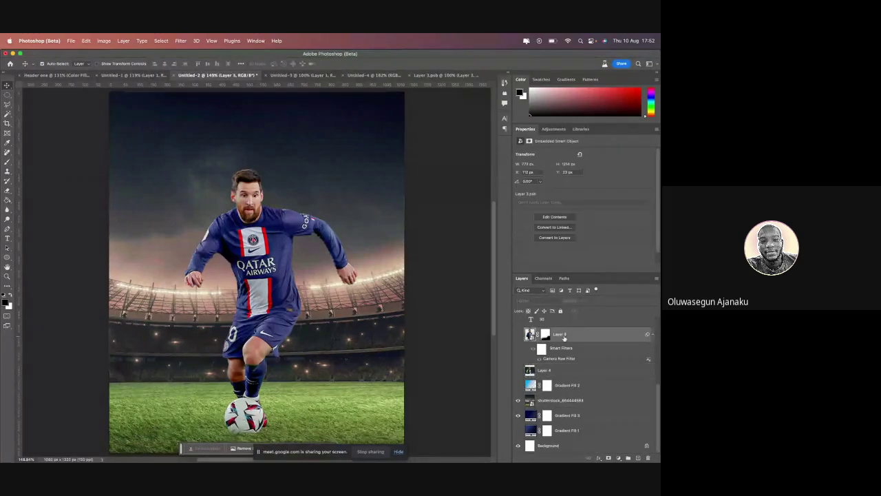
scroll(558, 378, up, 3)
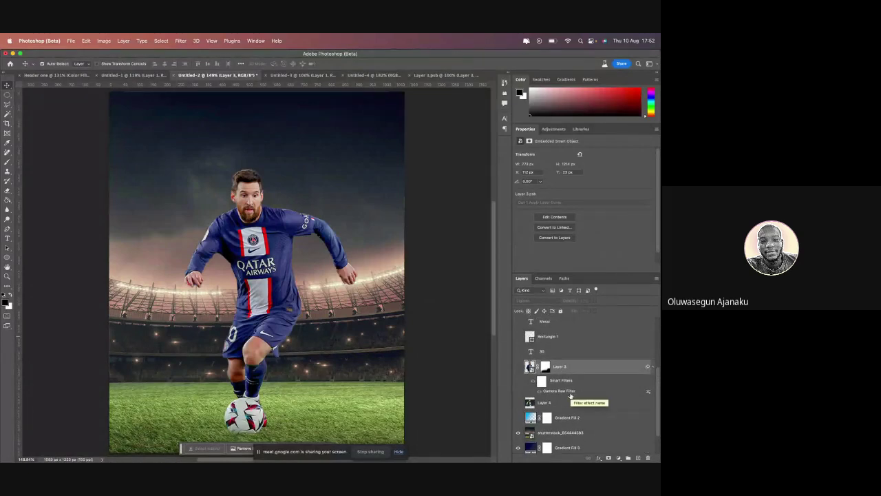
scroll(570, 396, down, 2)
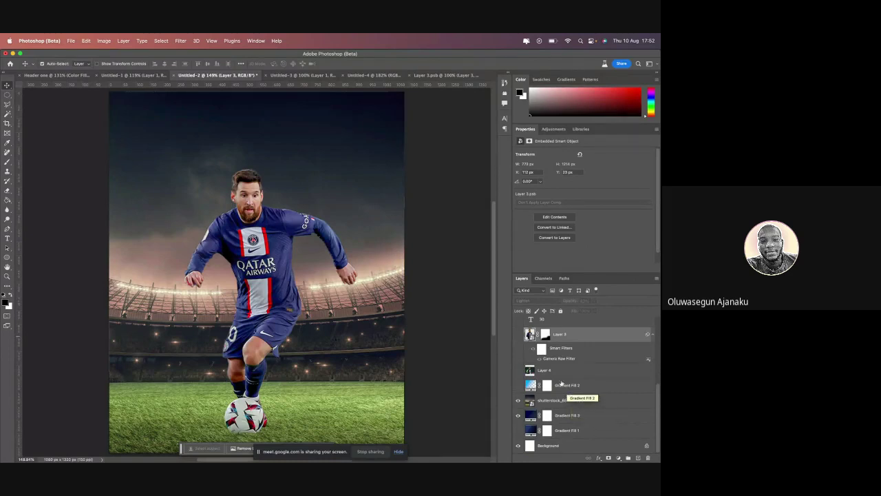
scroll(570, 396, up, 6)
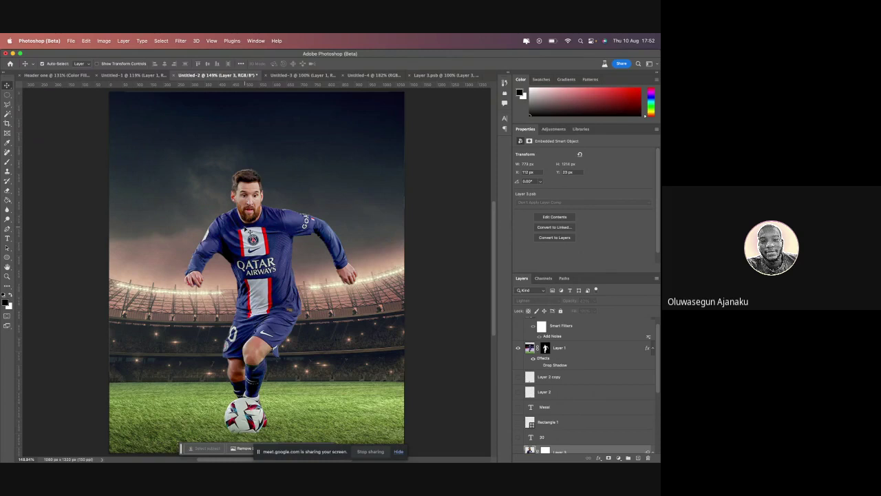
Add a white 24 pt Abril Fatface text layer reading '30' above the player's head
click(7, 238)
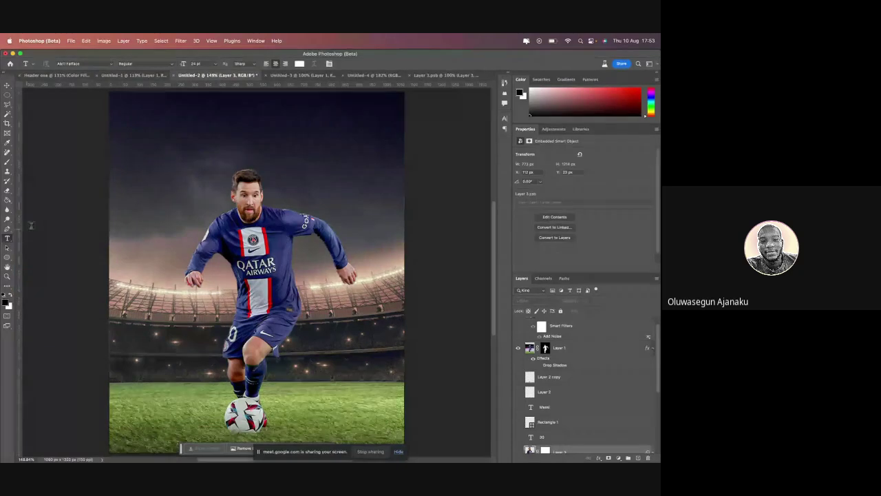
click(198, 158)
text(rbgkjdgd)
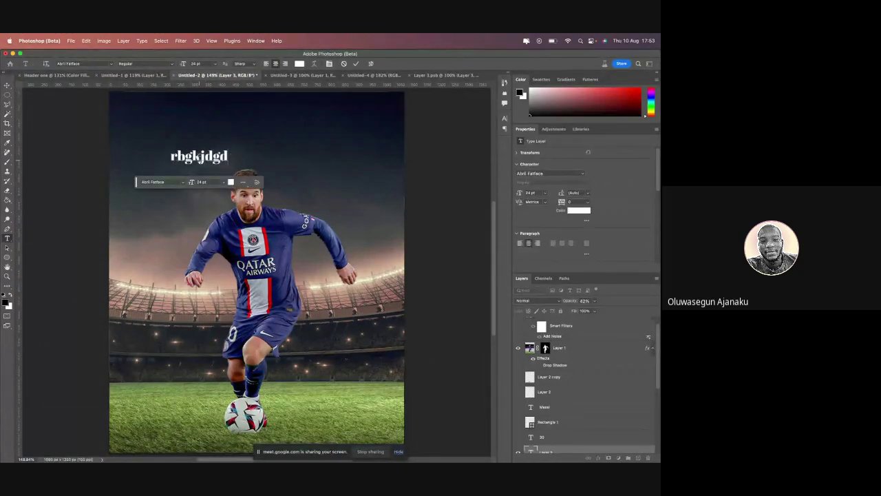
text(nbngtjn)
key(BackSpace)
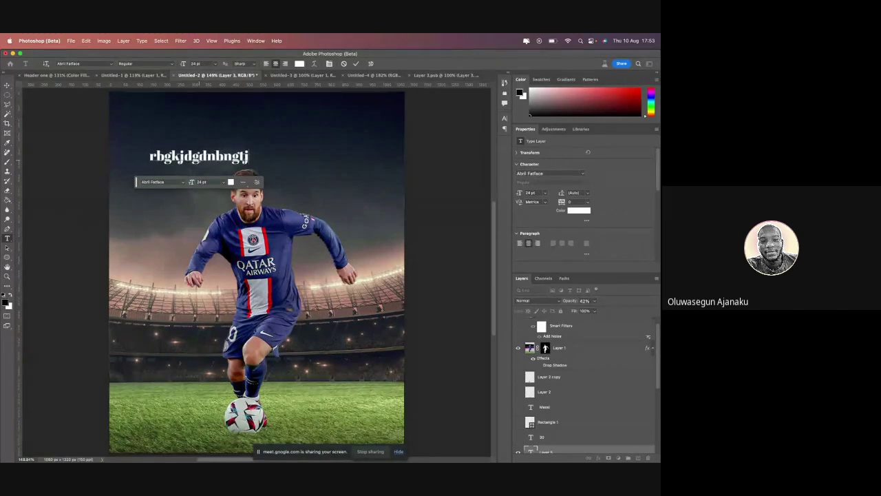
key(BackSpace)
key(BackSpace)
key(BackSpace)
key(BackSpace)
key(BackSpace)
key(BackSpace)
key(BackSpace)
key(BackSpace)
key(BackSpace)
key(BackSpace)
key(BackSpace)
key(BackSpace)
key(BackSpace)
key(BackSpace)
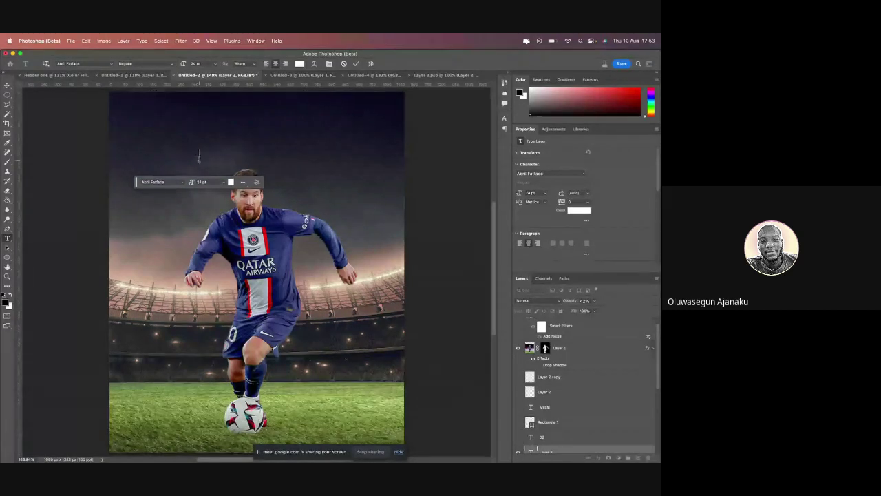
text(30)
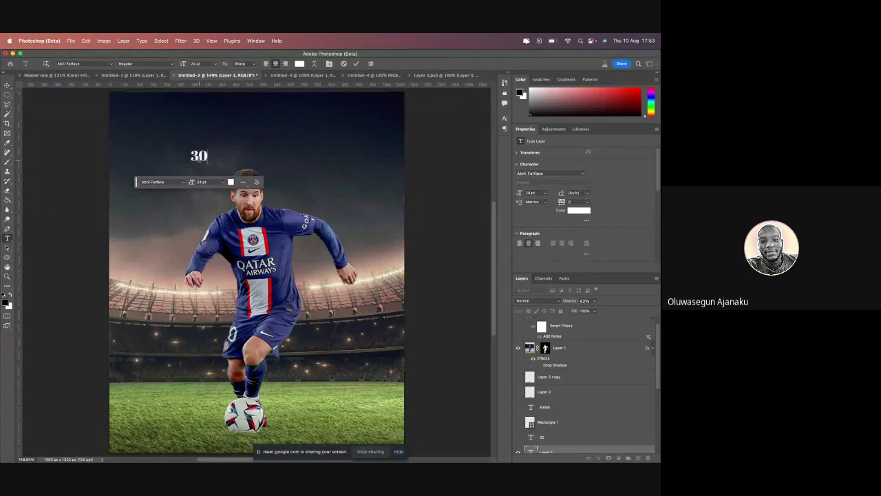
key(Escape)
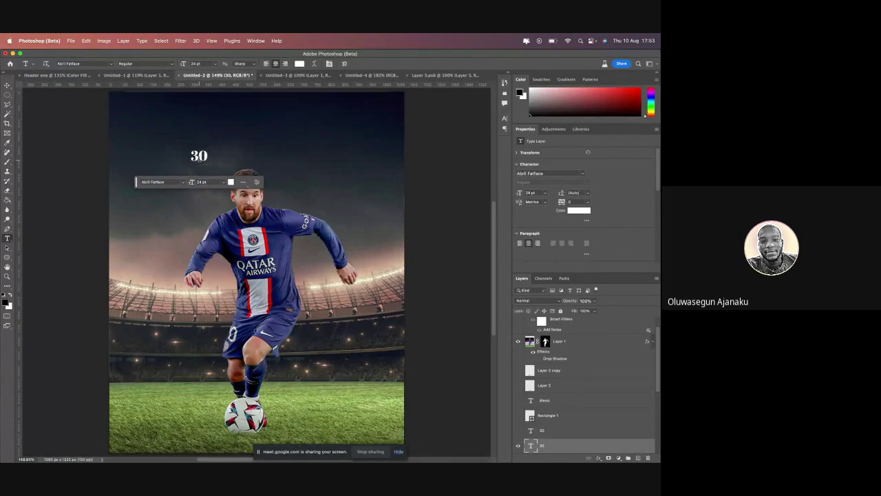
Position the '30' just left of the player's head, then select the player layer
key(v)
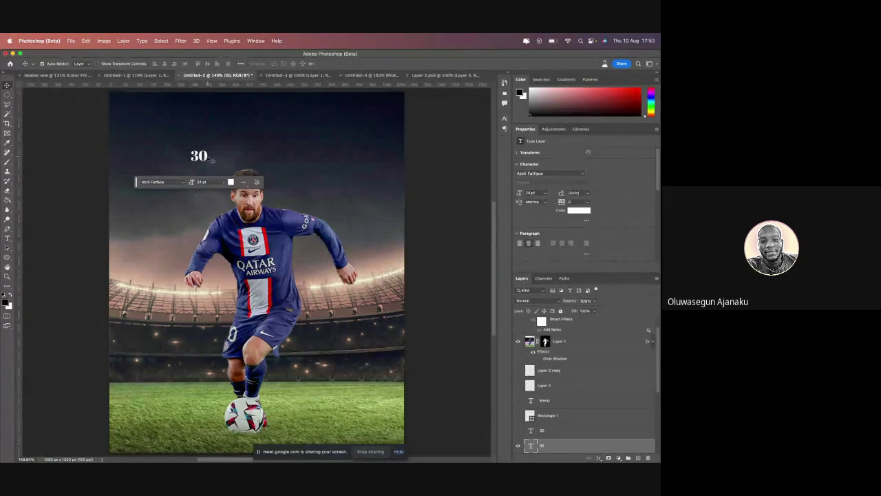
mouse_move(210, 160)
mouse_down()
mouse_move(252, 151)
mouse_move(216, 163)
mouse_up()
scroll(555, 435, down, 3)
scroll(554, 413, down, 1)
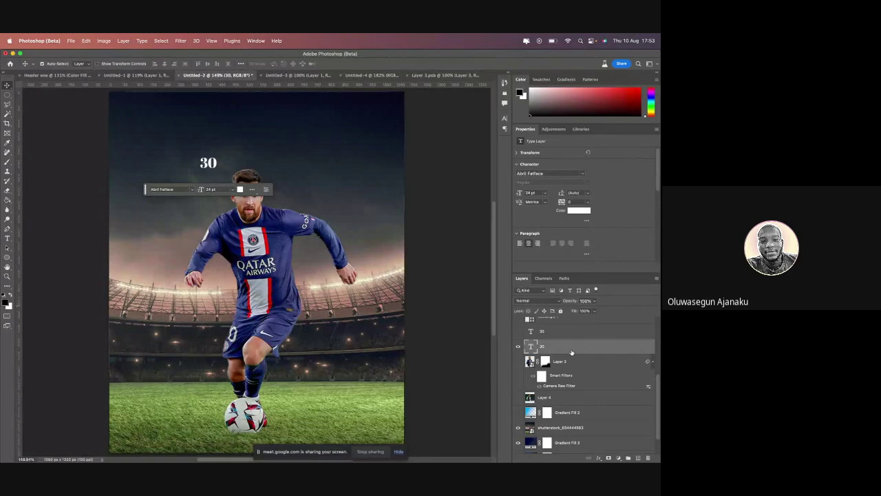
scroll(572, 353, up, 5)
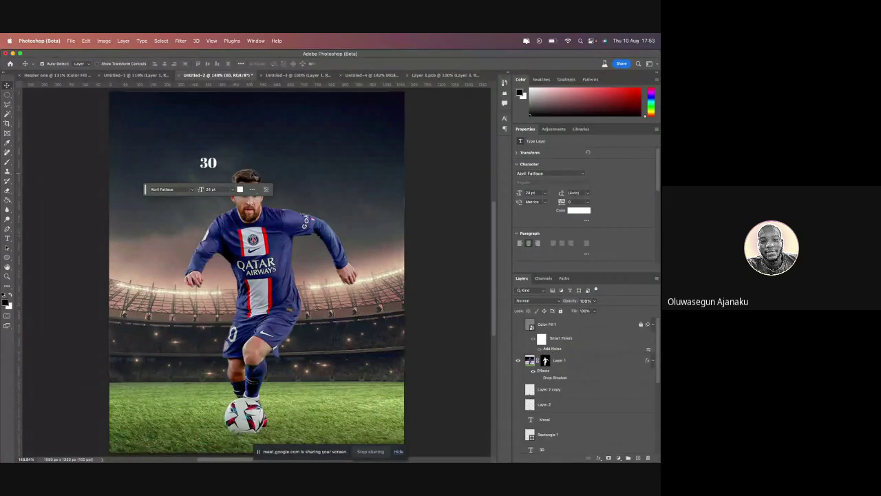
click(217, 168)
drag(218, 168, 244, 187)
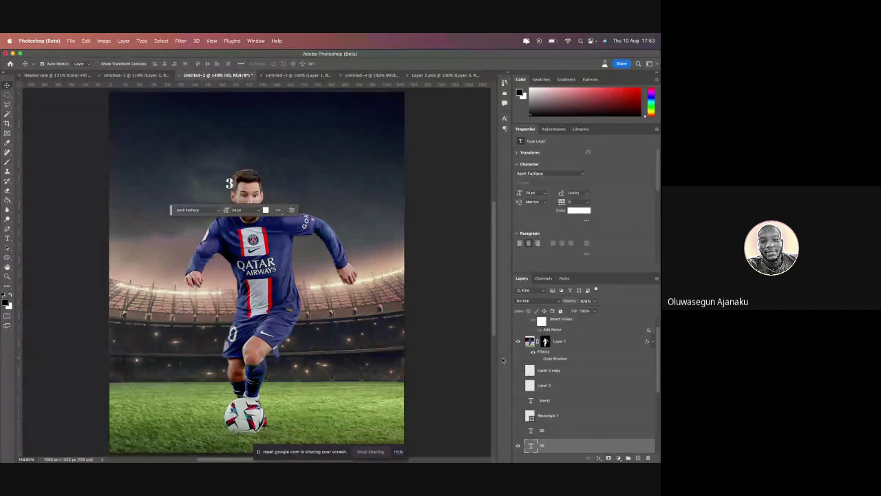
drag(544, 342, 546, 340)
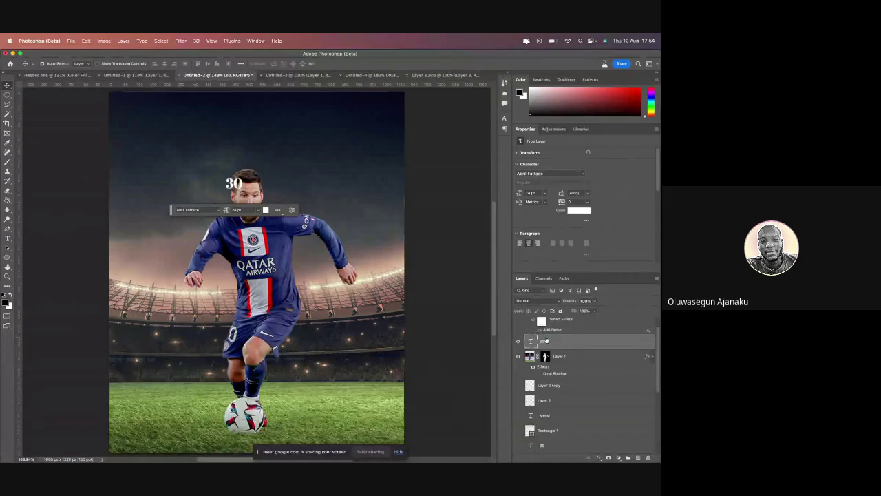
drag(240, 186, 220, 177)
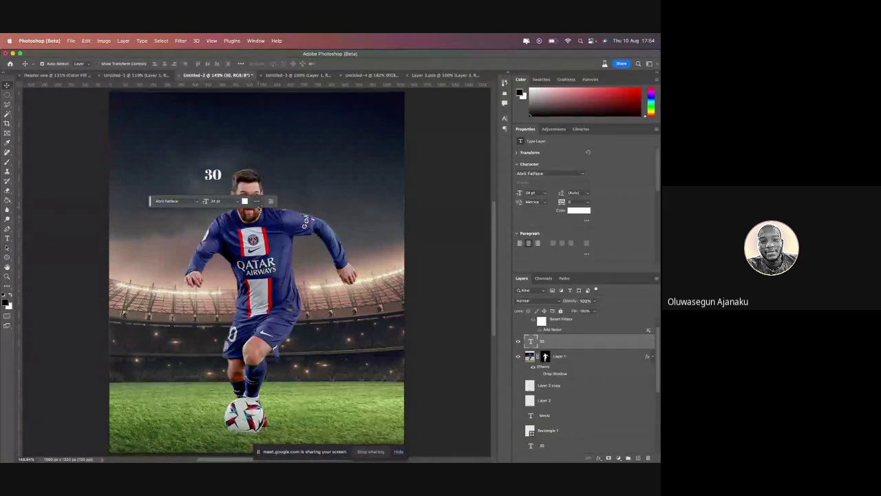
click(558, 356)
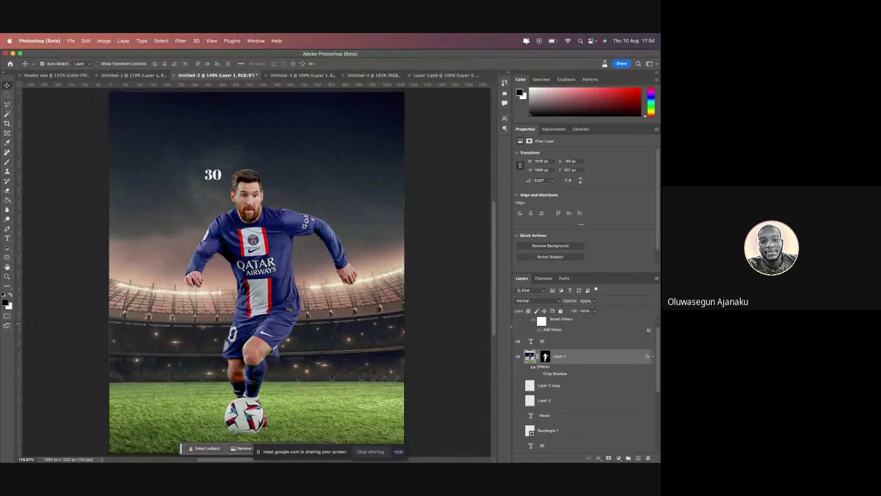
Move the '30' layer just above Layer 4 and centre the number above the player's head
click(544, 346)
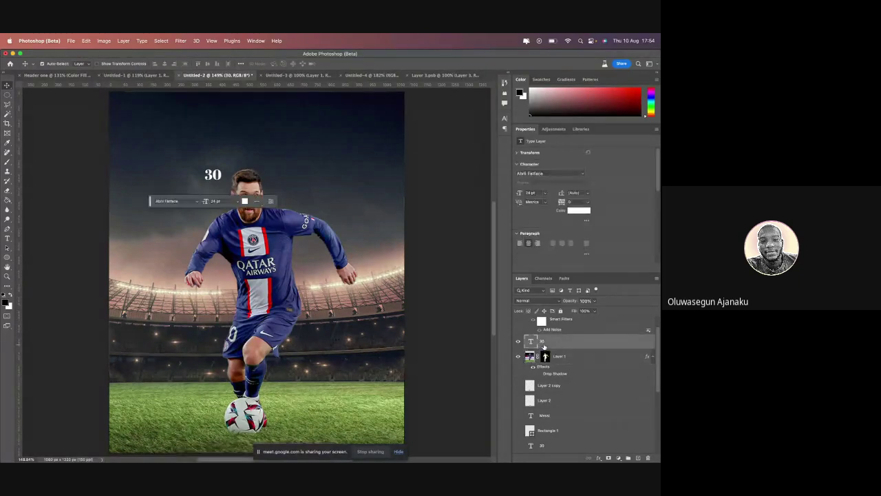
drag(556, 344, 550, 421)
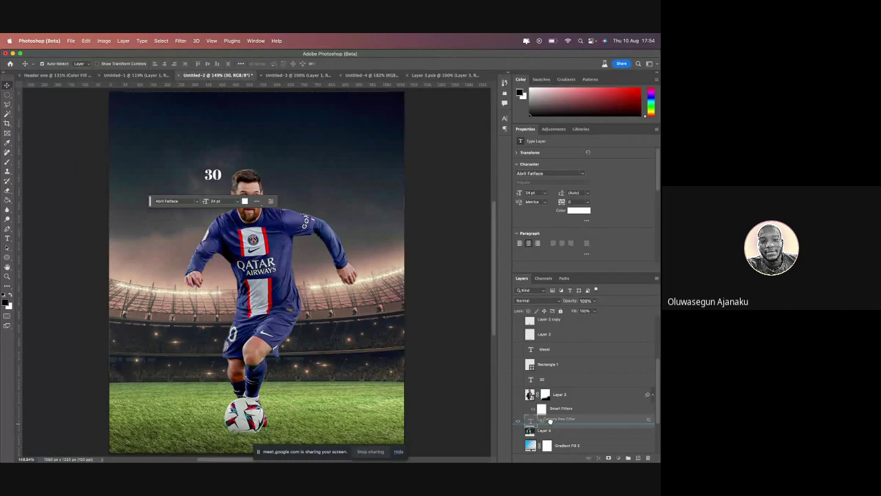
drag(549, 421, 549, 417)
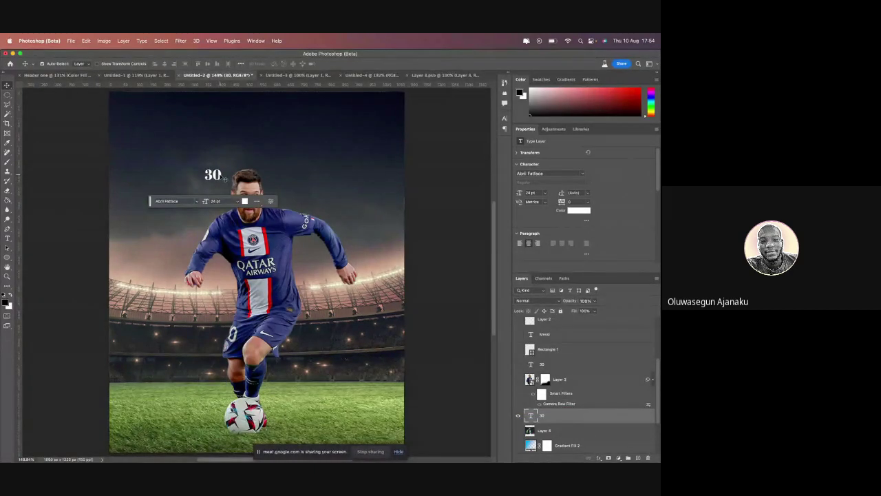
drag(224, 178, 254, 151)
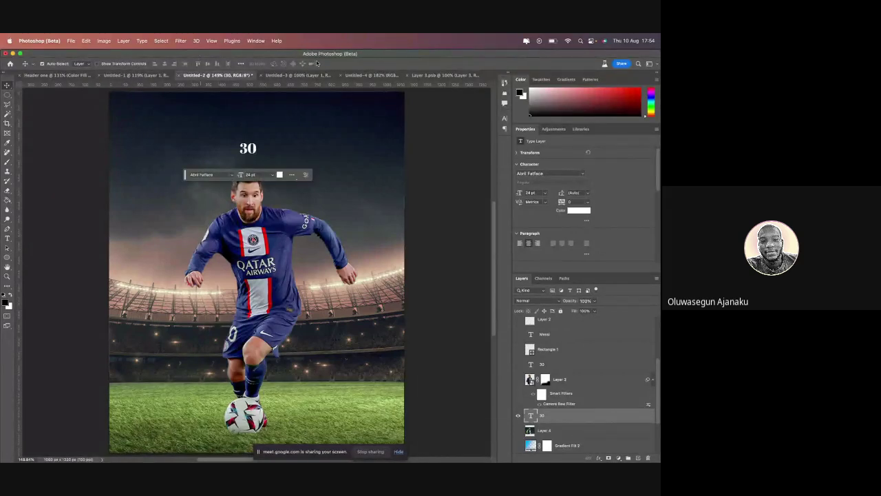
Preview alternative fonts on the '30' from the options bar and Properties font lists
click(8, 239)
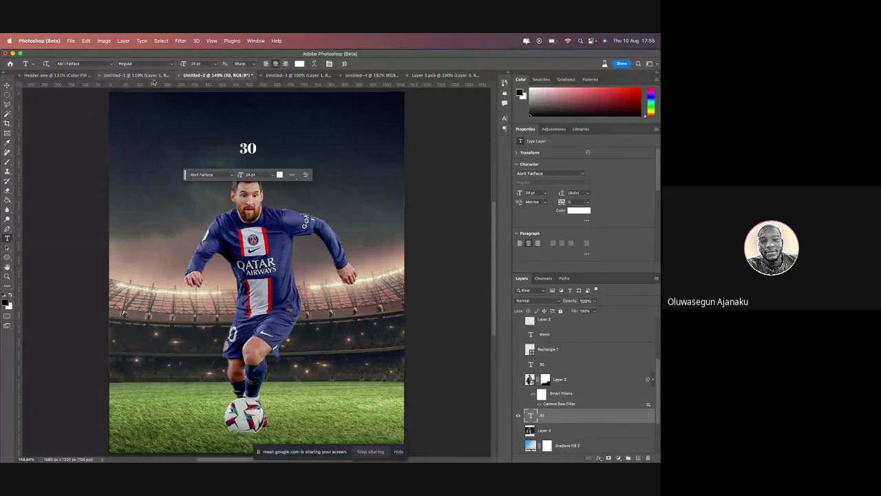
click(172, 64)
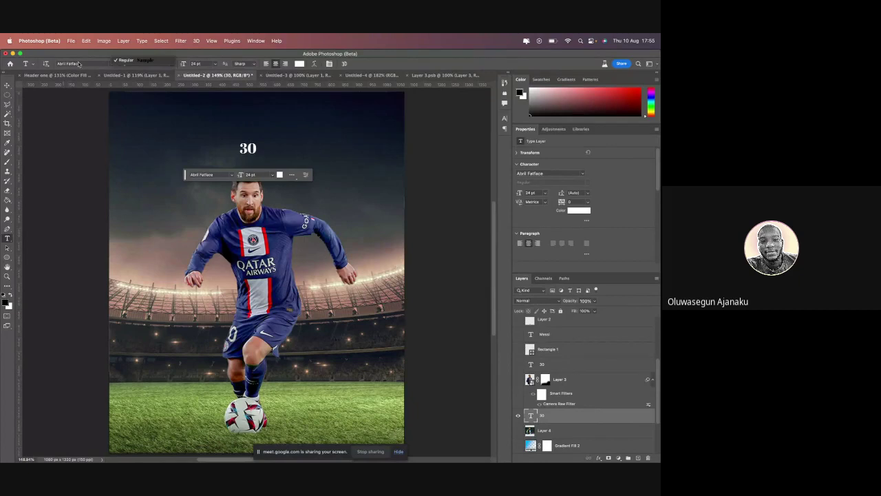
click(111, 65)
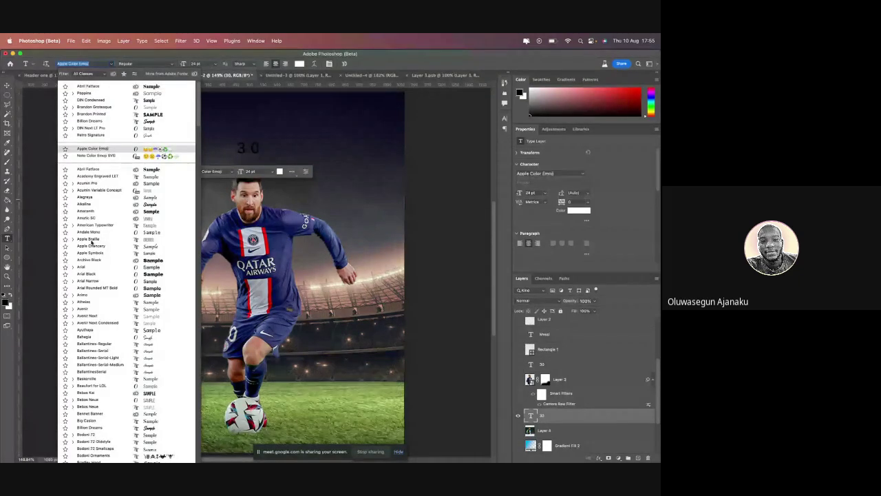
click(618, 178)
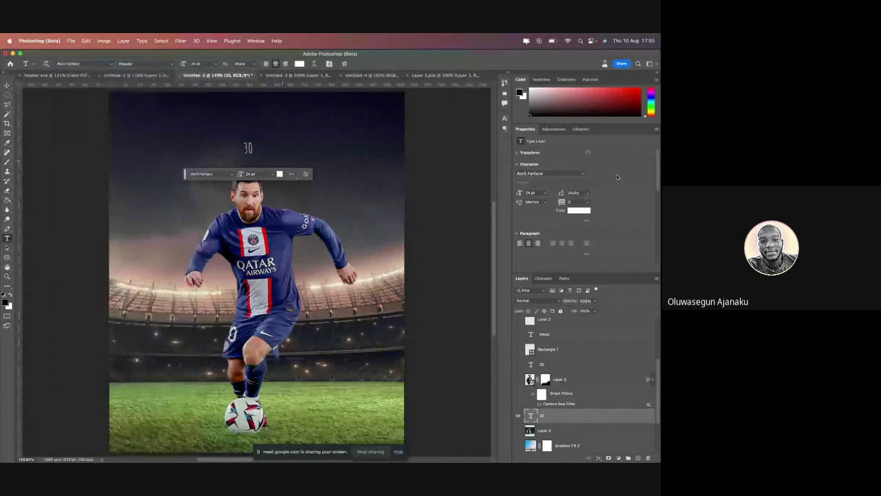
click(583, 174)
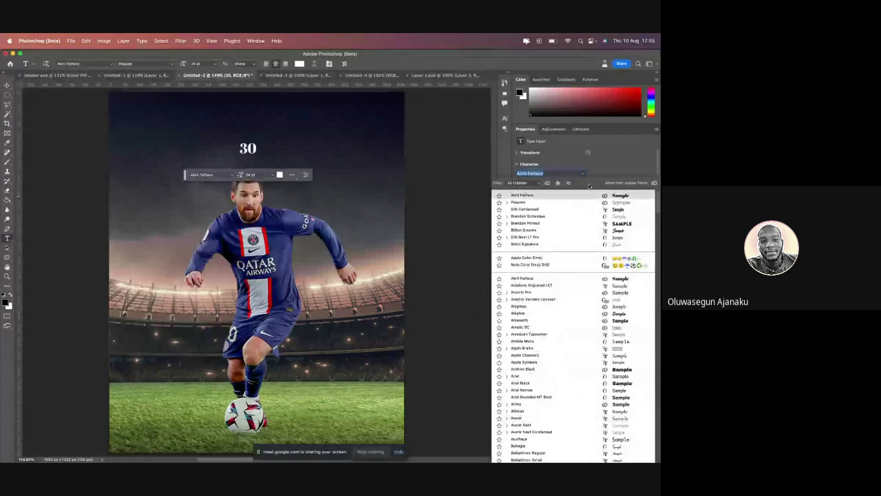
key(Escape)
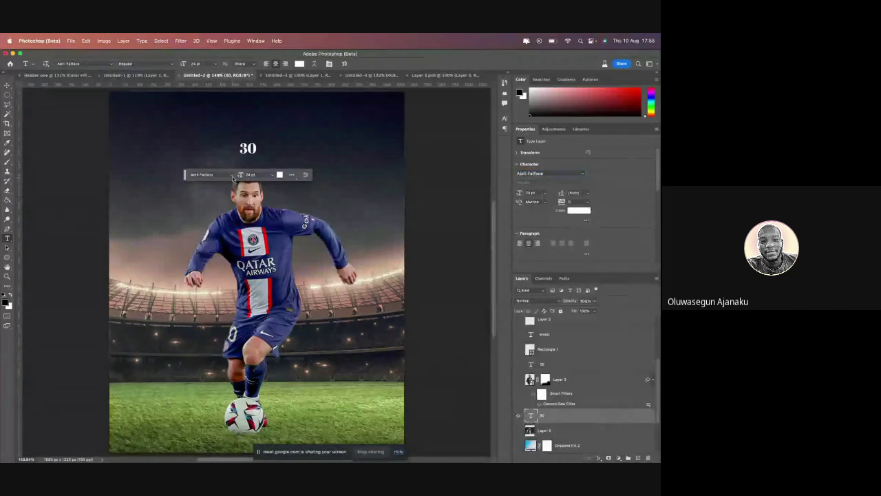
click(232, 174)
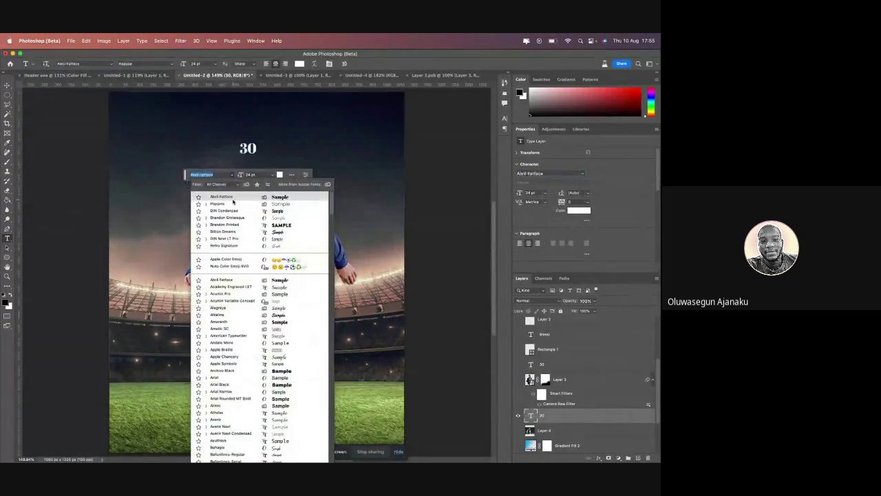
click(7, 85)
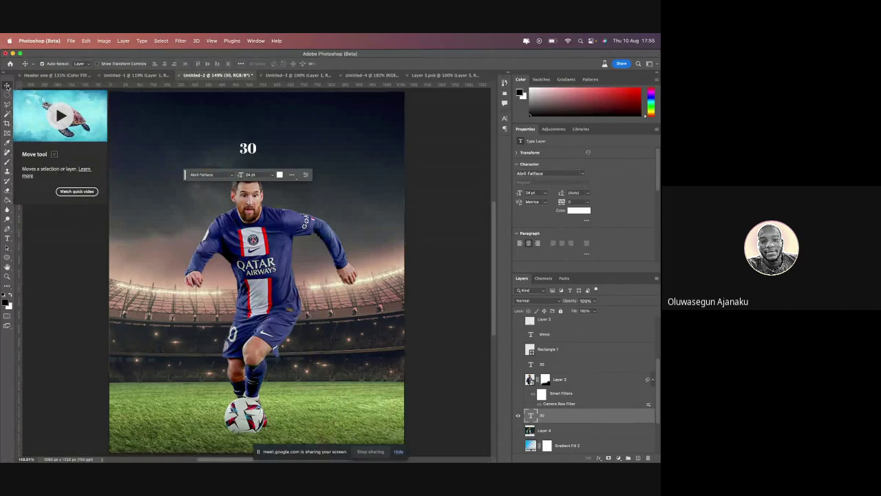
Set the '30' to 30 pt, adjust its size, and apply a large condensed sans font
click(272, 175)
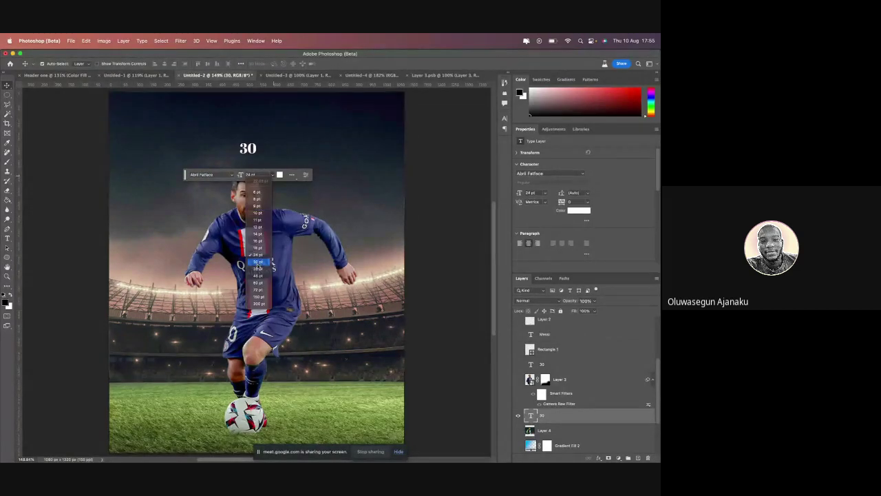
click(254, 268)
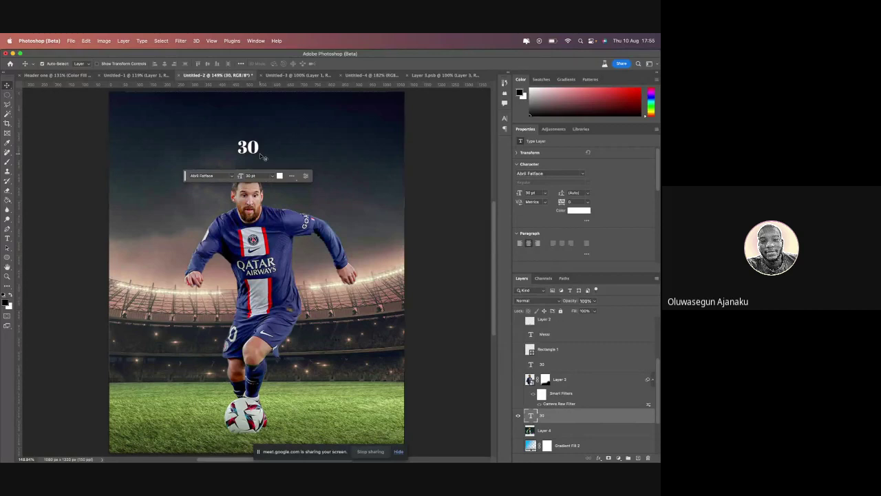
drag(523, 192, 522, 195)
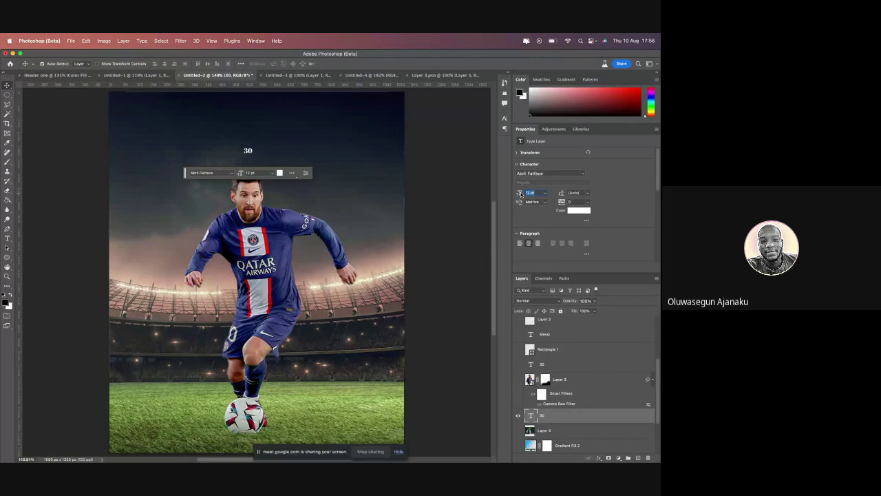
click(430, 172)
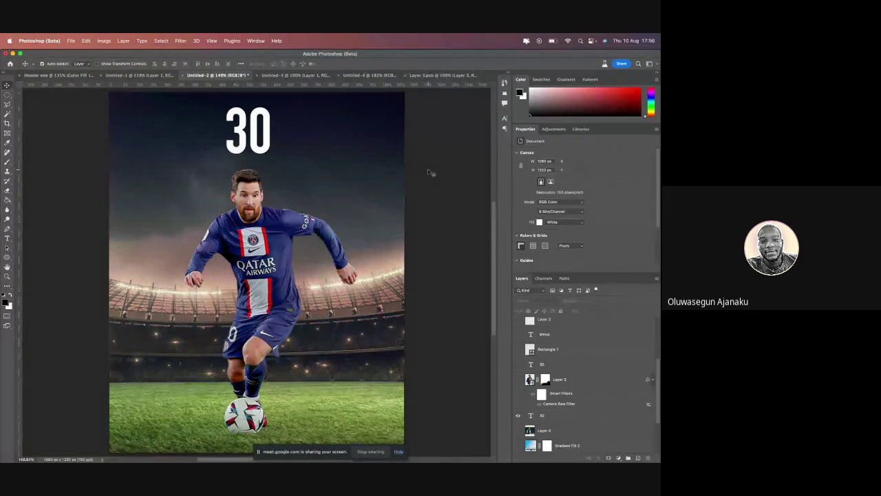
Scale the '30' up with transform controls so it rises behind the player
click(258, 152)
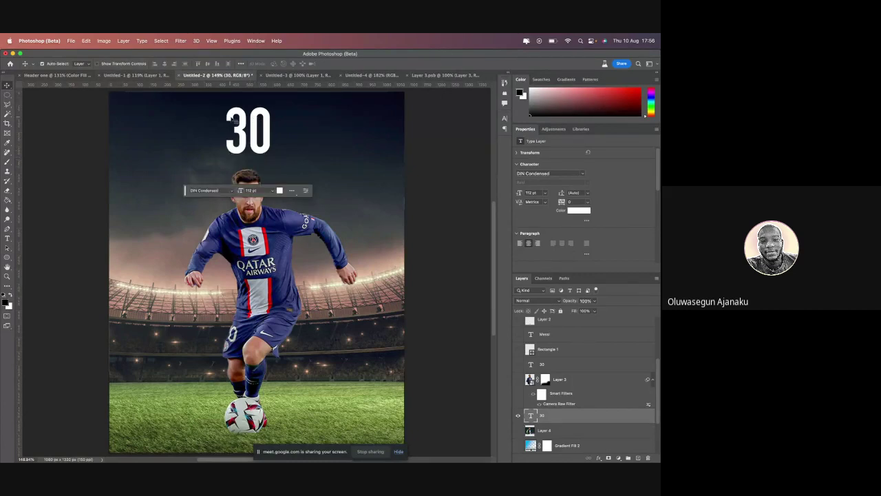
click(97, 63)
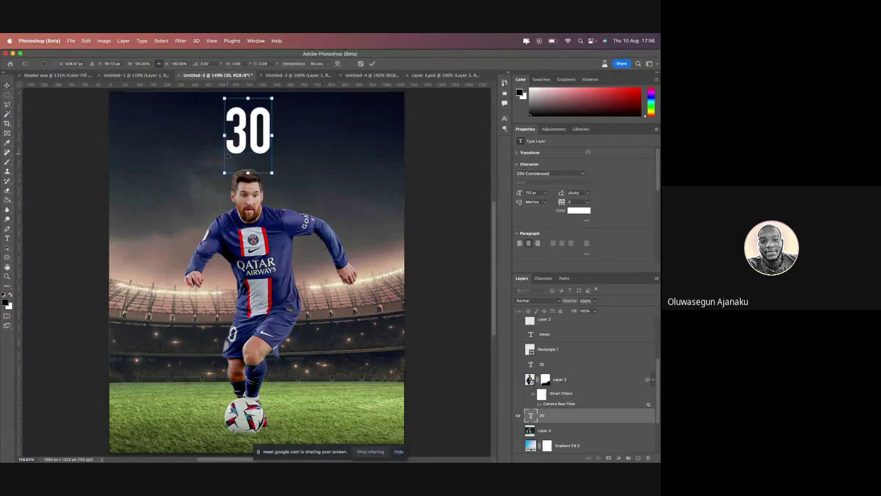
drag(225, 156, 120, 332)
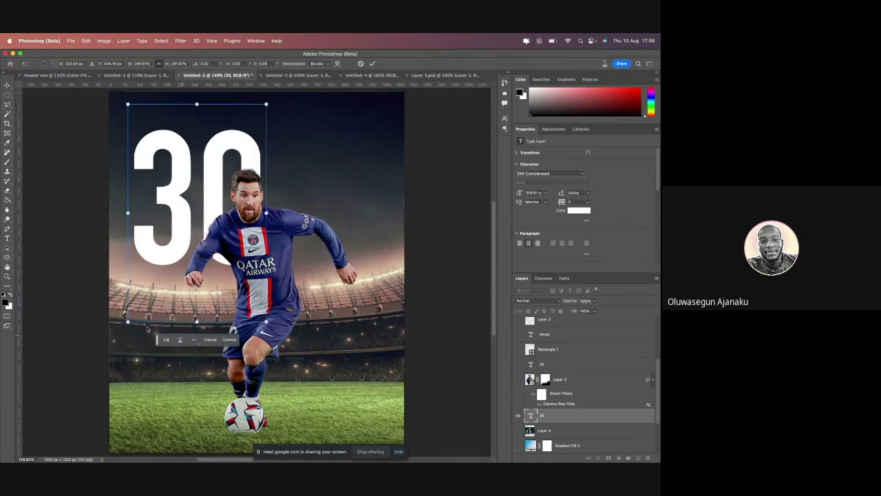
click(372, 63)
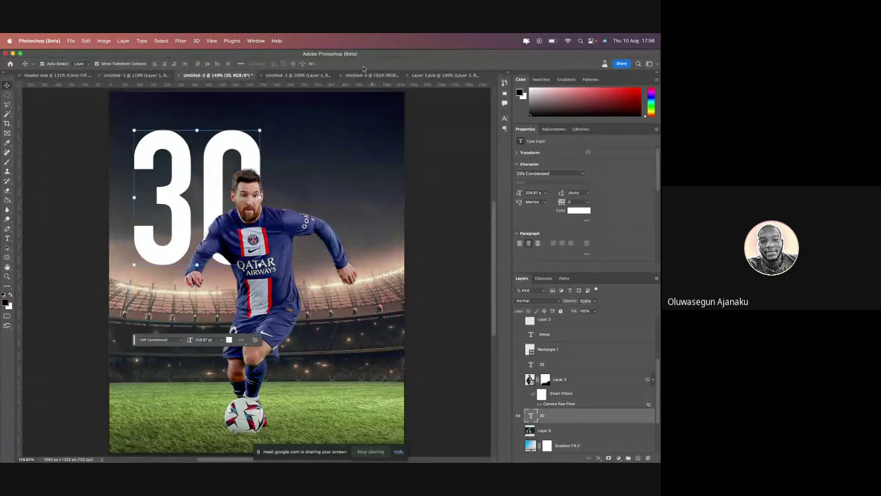
click(96, 63)
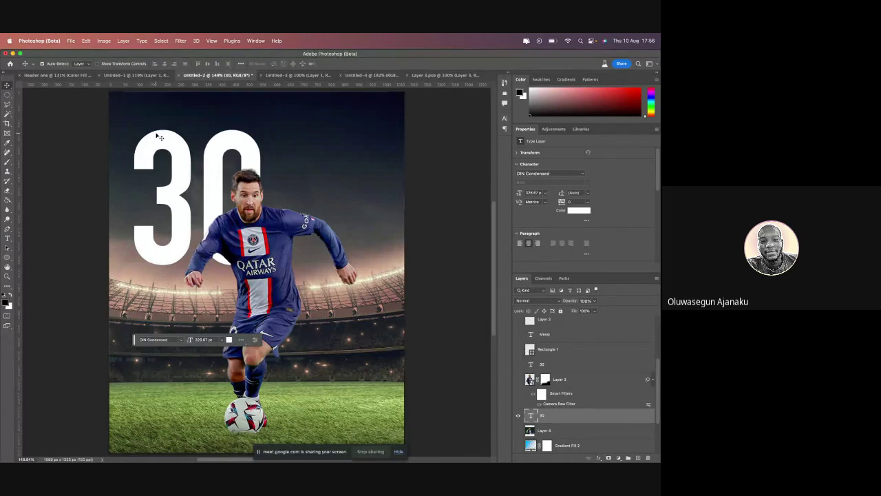
Choose Edit > Free Transform on the '30'
click(101, 41)
mouse_move(86, 41)
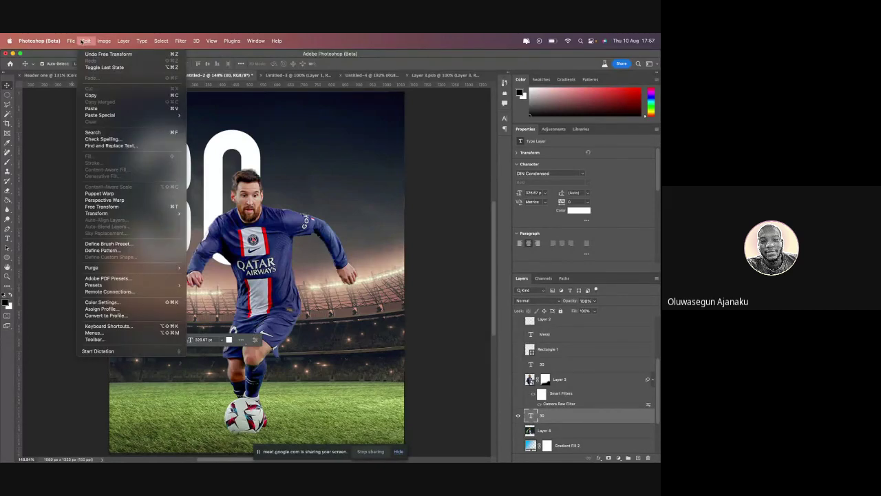
mouse_move(125, 217)
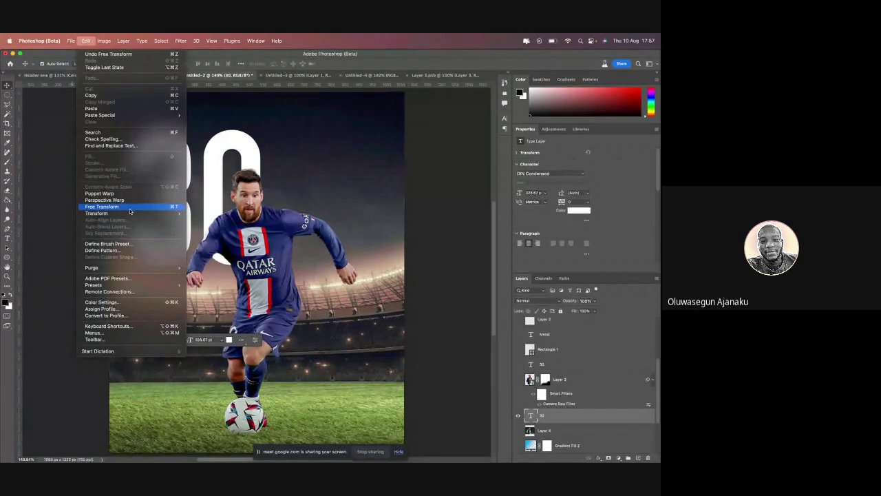
click(130, 209)
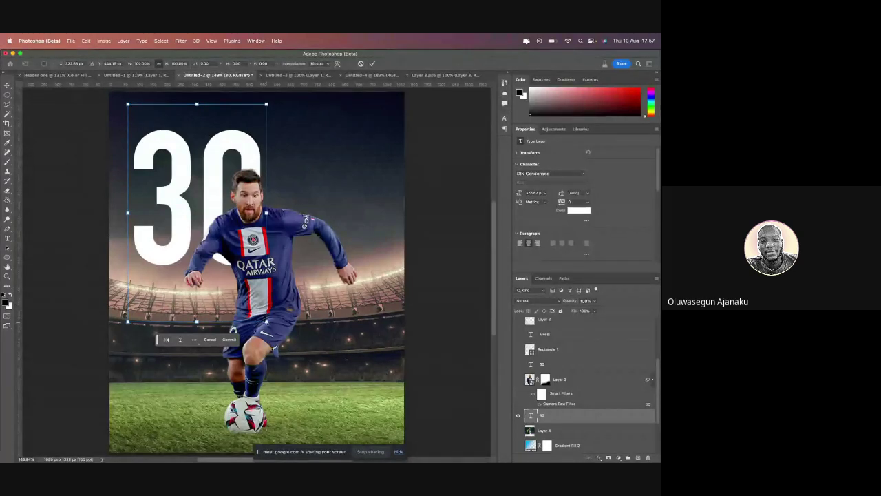
Enlarge the '30' from its centre across the poster, centre it, and commit the transform
drag(266, 321, 406, 412)
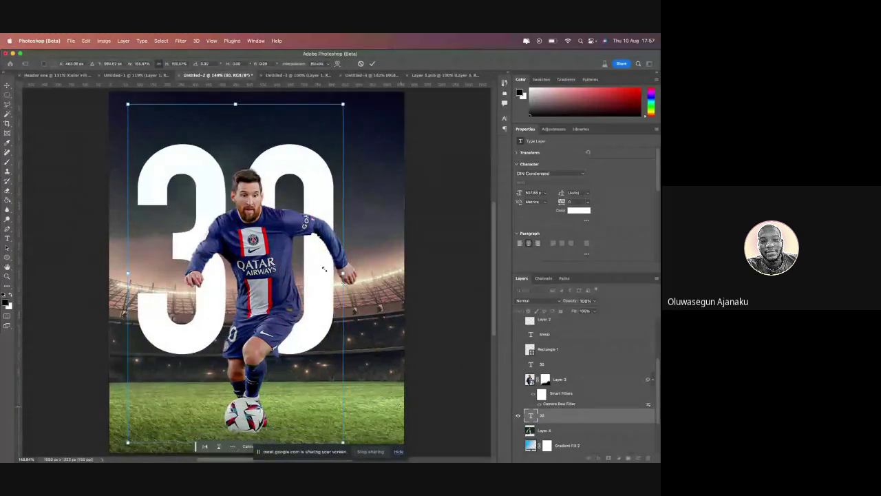
mouse_move(275, 155)
mouse_down()
mouse_move(295, 154)
mouse_move(283, 171)
mouse_up()
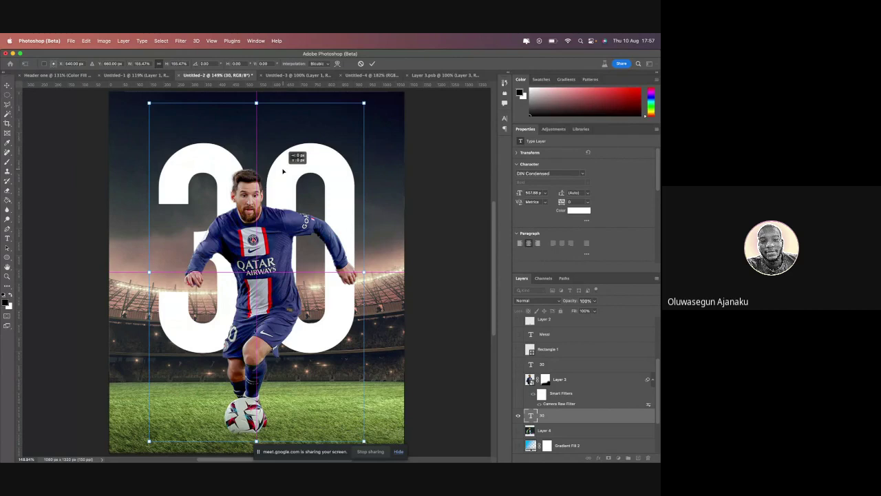
drag(283, 170, 283, 171)
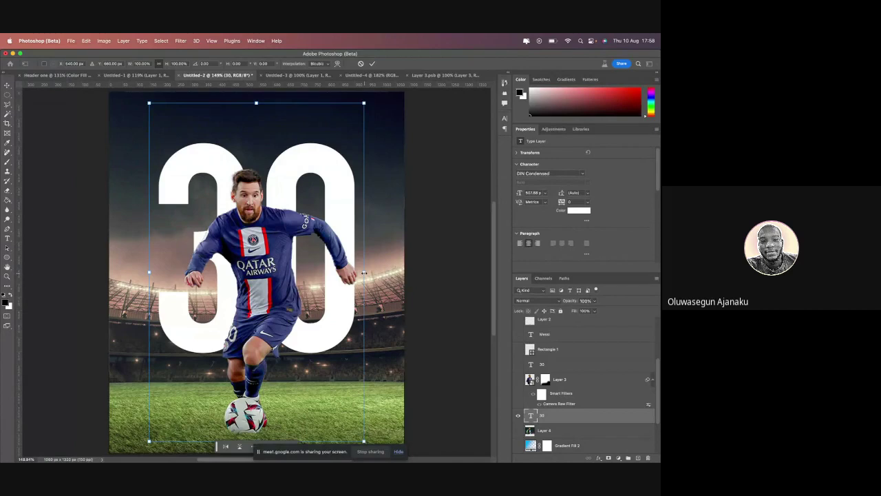
mouse_move(364, 272)
mouse_down()
mouse_move(382, 271)
mouse_move(362, 272)
mouse_up()
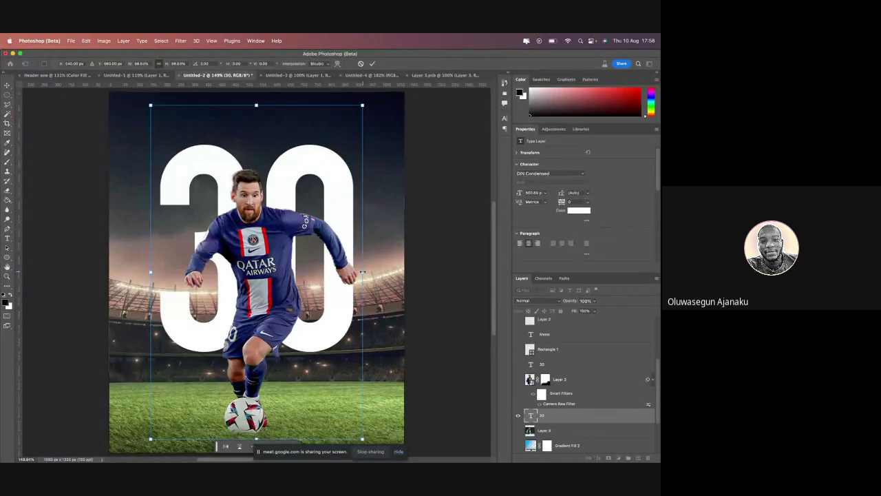
mouse_move(362, 272)
mouse_down()
mouse_move(374, 269)
mouse_move(352, 269)
mouse_move(398, 273)
mouse_move(366, 270)
mouse_move(374, 272)
mouse_move(363, 278)
mouse_move(376, 274)
mouse_move(358, 274)
mouse_move(360, 283)
mouse_up()
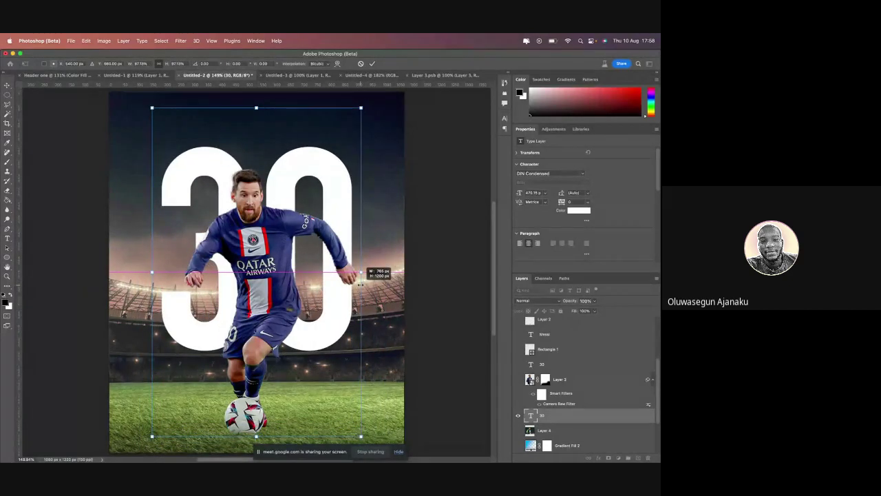
drag(360, 283, 360, 283)
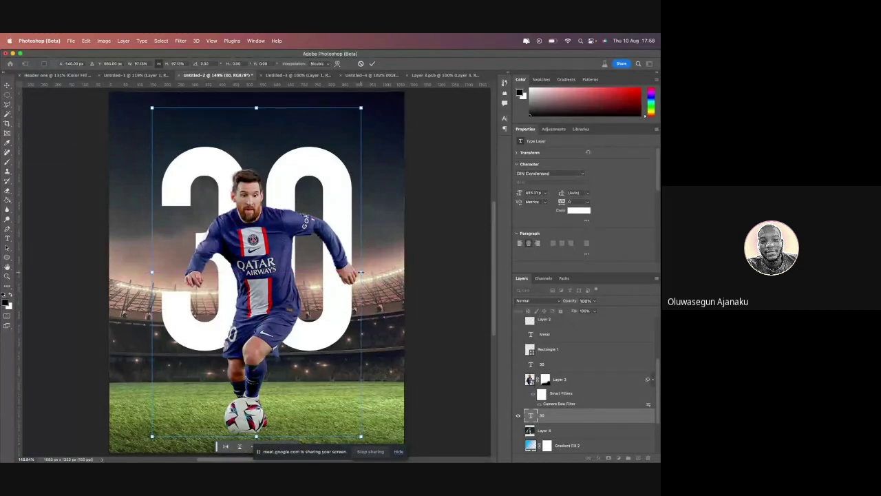
drag(360, 273, 369, 275)
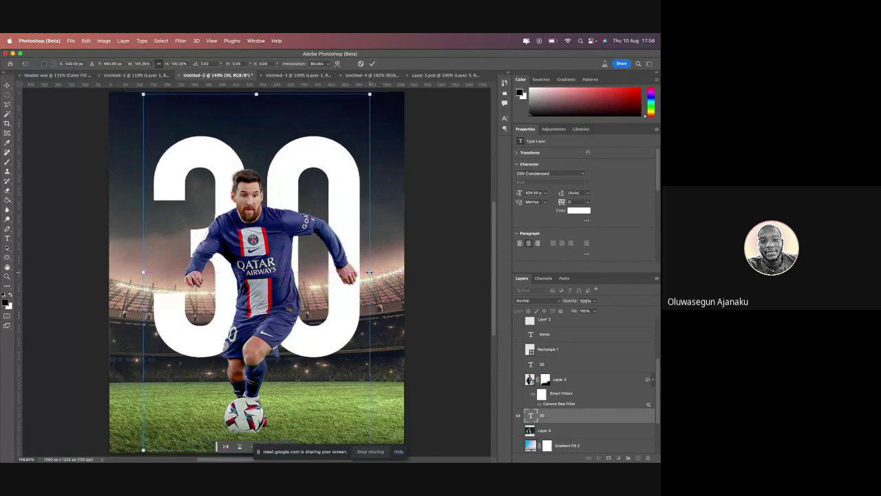
key(Return)
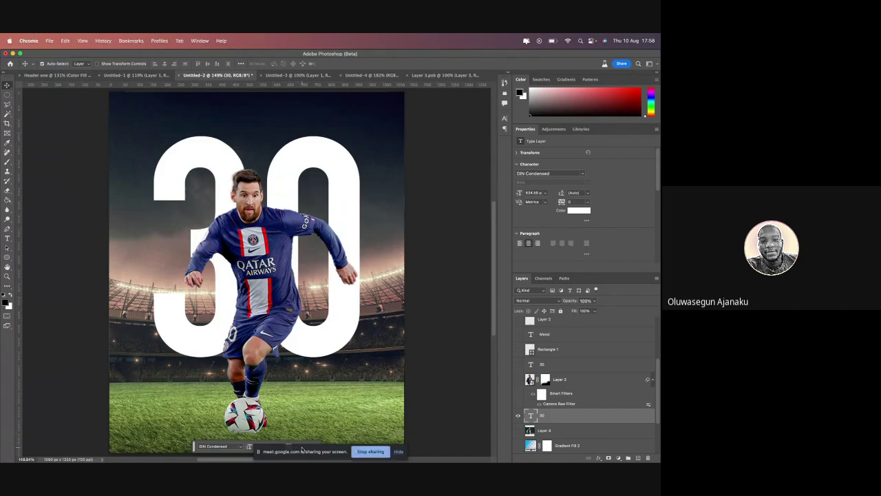
Return to Photoshop with the Type tool and open the '30' text colour picker
drag(302, 451, 547, 38)
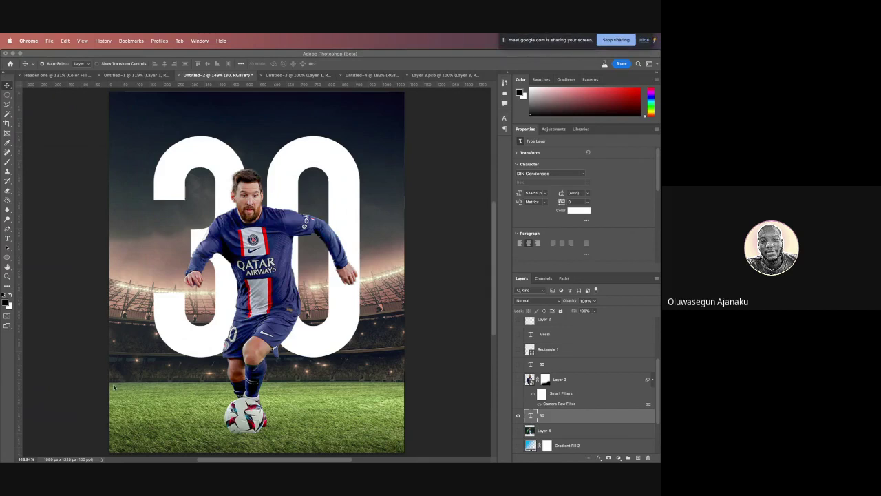
click(313, 166)
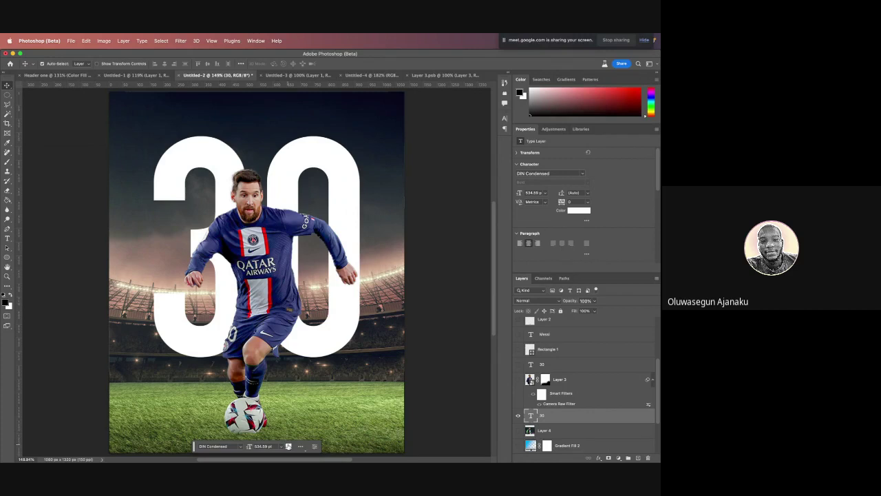
click(7, 238)
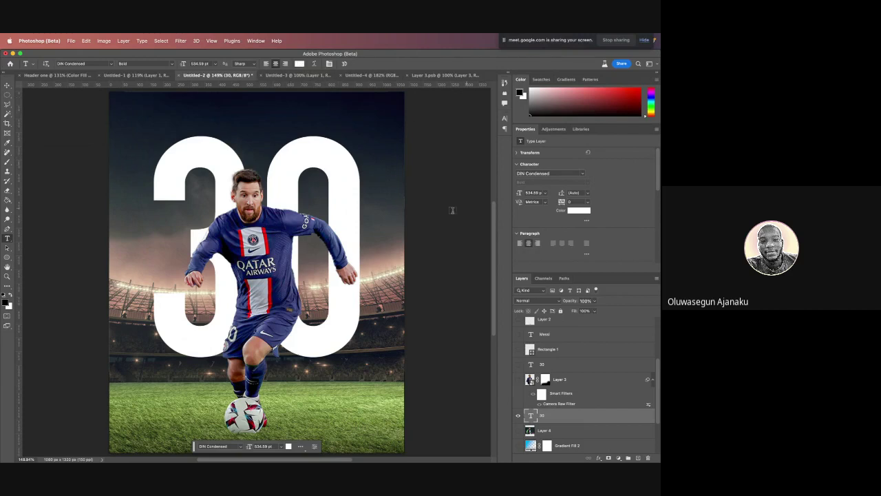
click(582, 212)
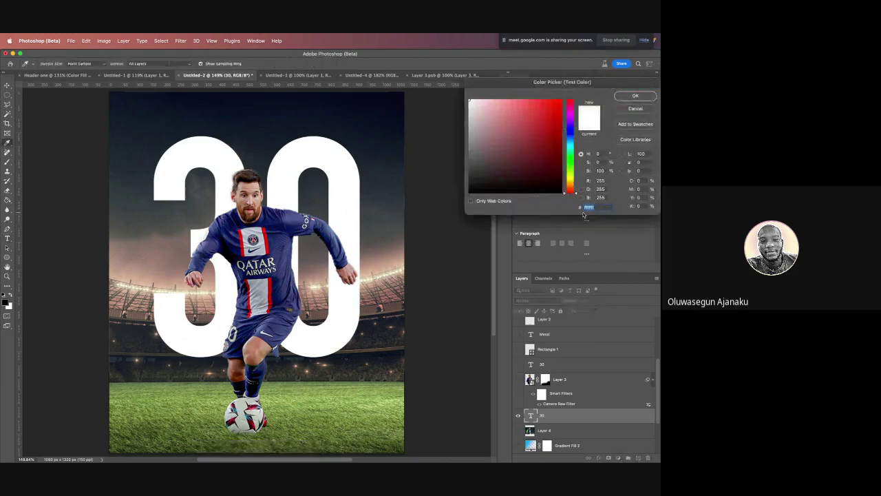
click(622, 110)
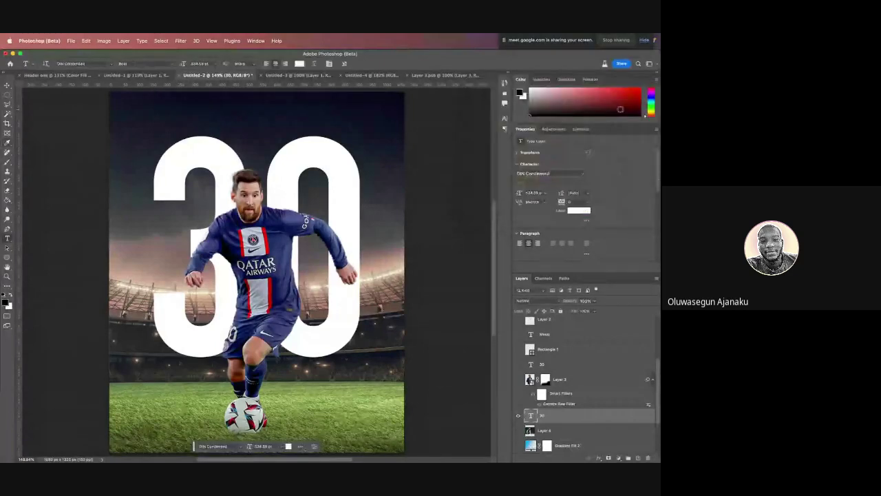
click(577, 211)
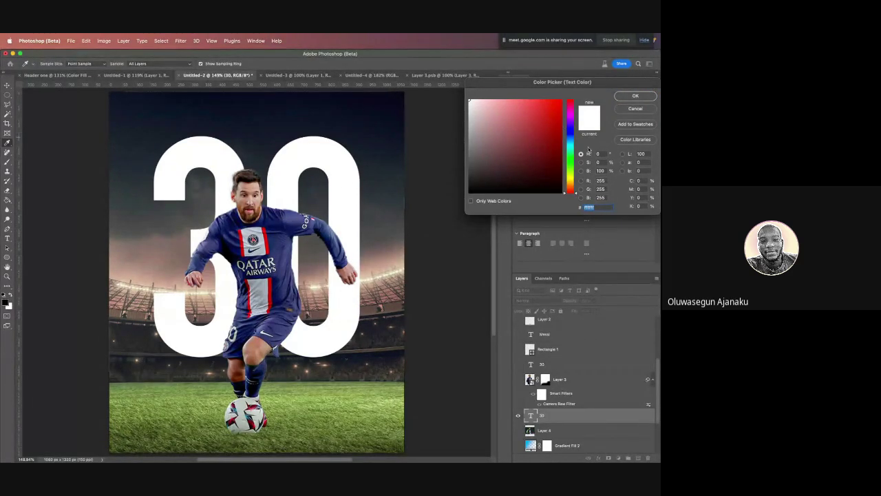
drag(570, 183, 570, 135)
click(555, 167)
click(557, 177)
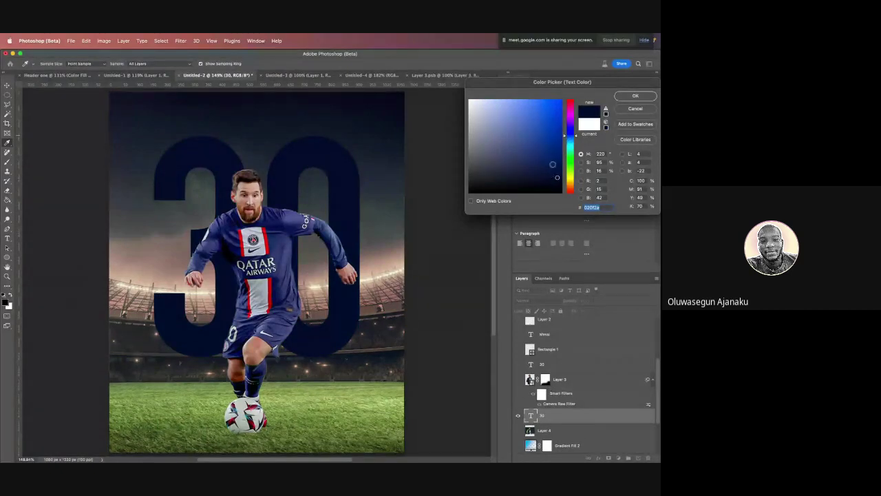
click(634, 109)
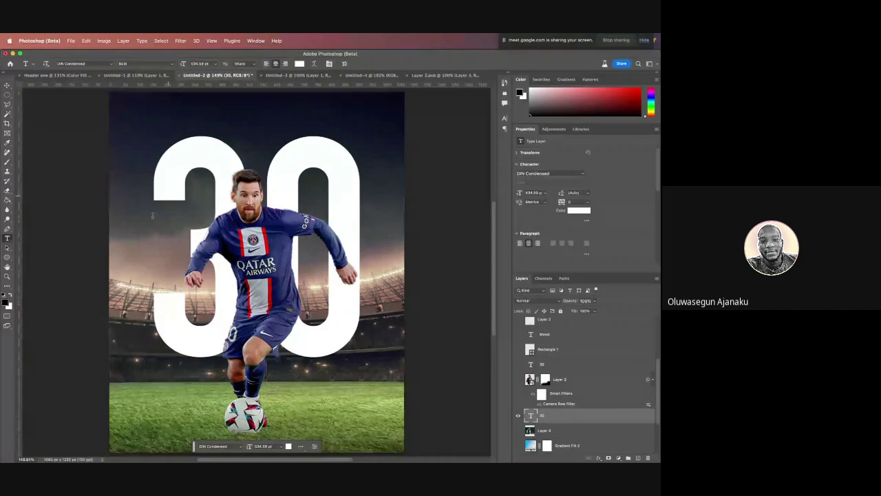
click(8, 288)
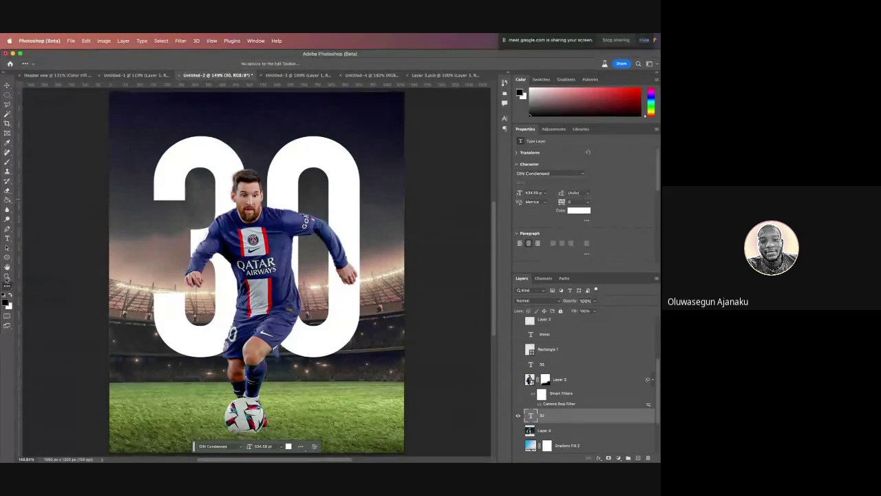
click(7, 213)
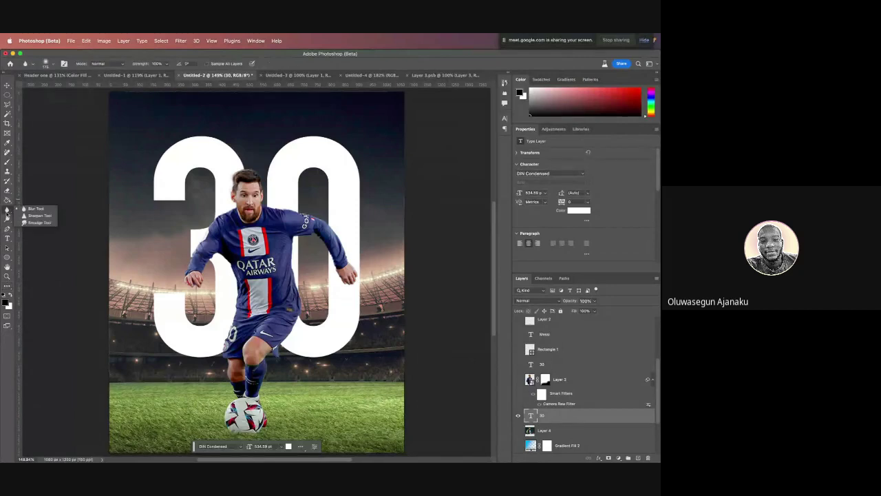
click(7, 219)
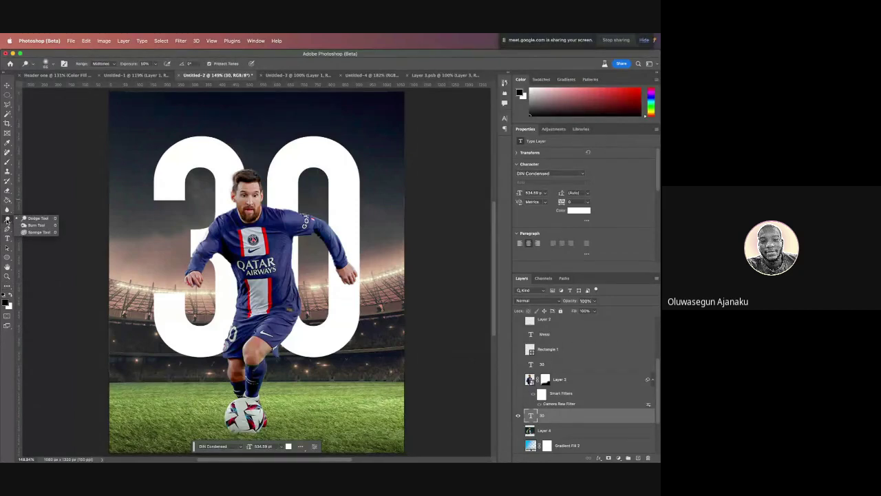
click(8, 265)
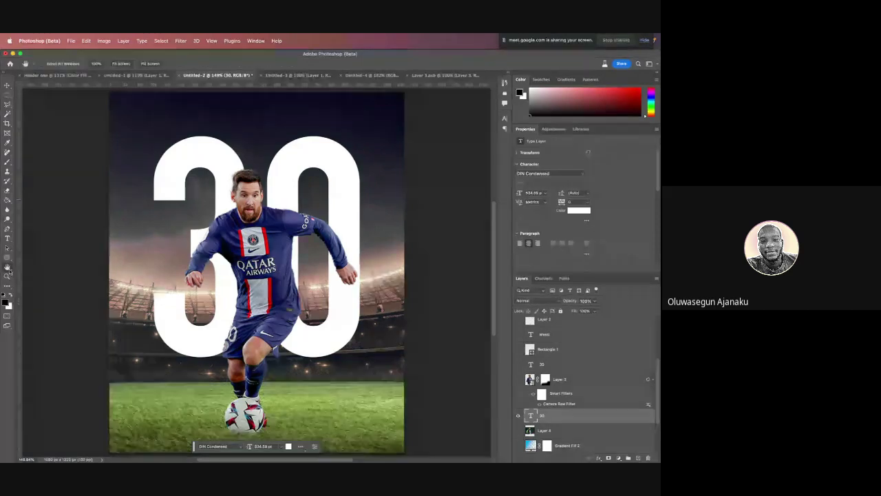
click(8, 191)
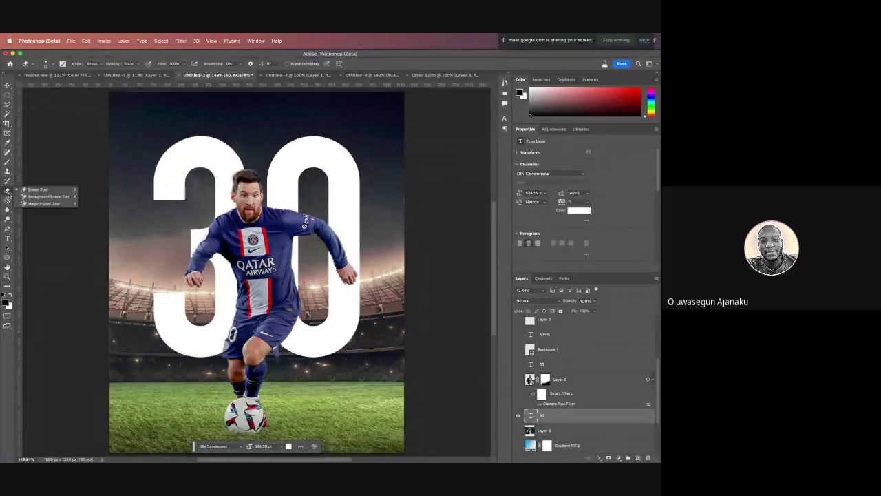
click(8, 210)
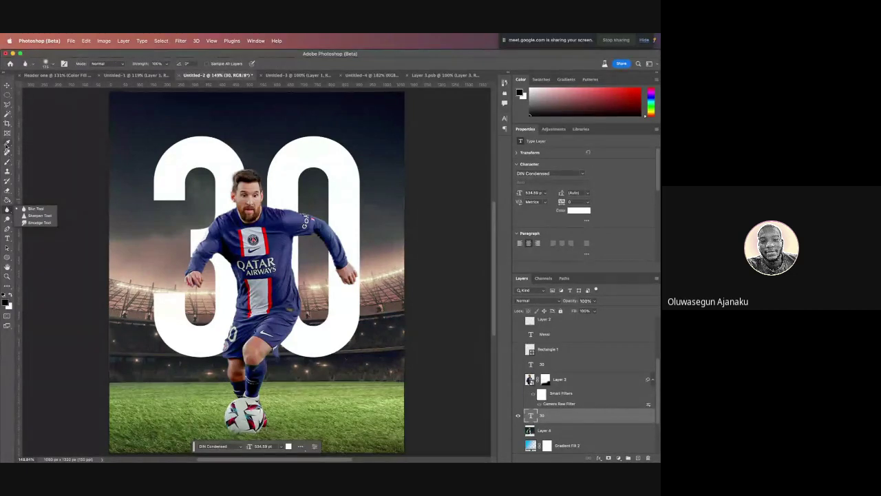
click(7, 145)
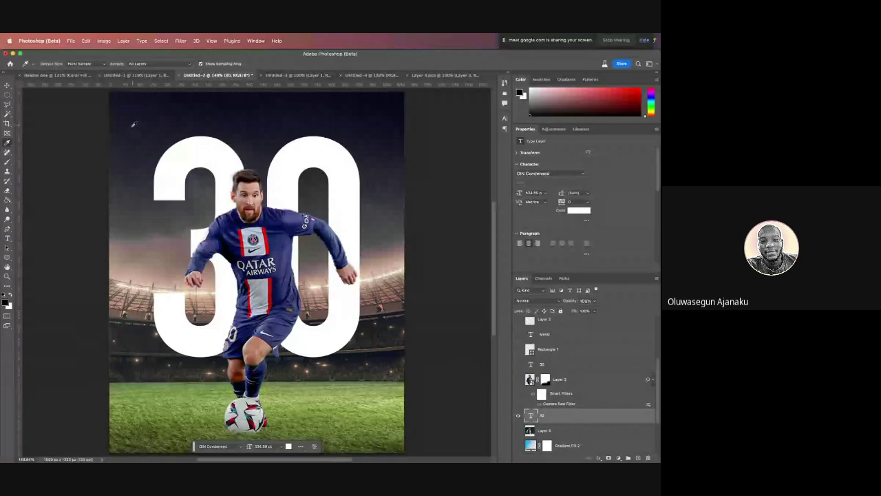
Open the '30' colour picker and sample blues from the player's jersey
click(165, 159)
key(v)
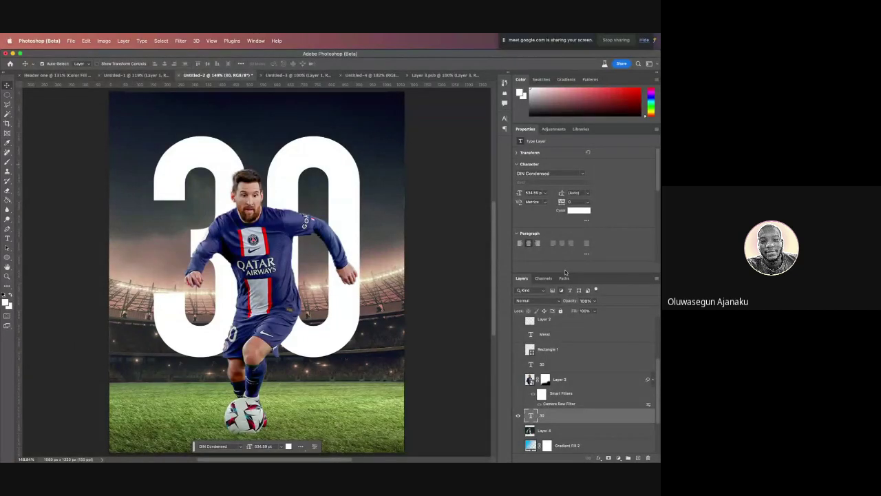
click(577, 216)
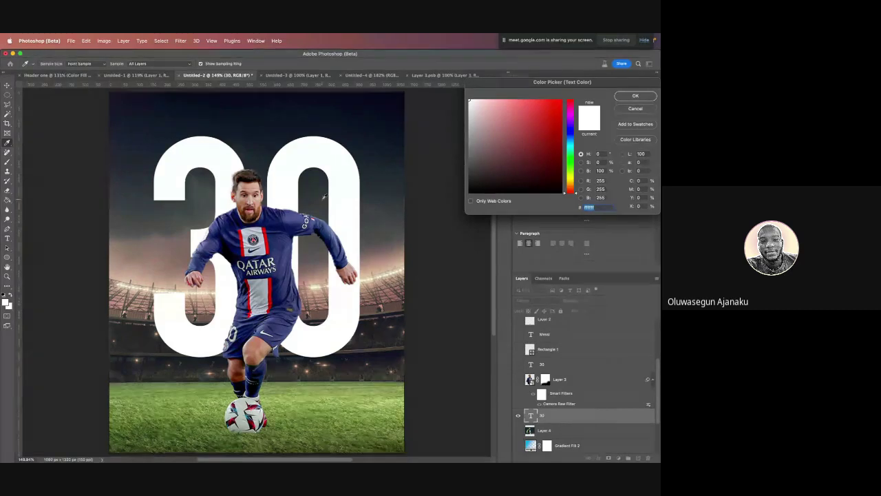
click(290, 219)
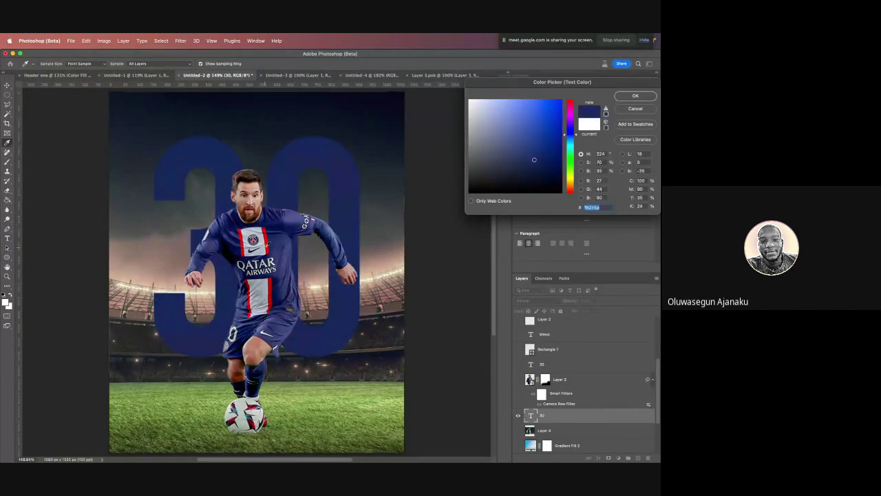
click(265, 247)
click(242, 271)
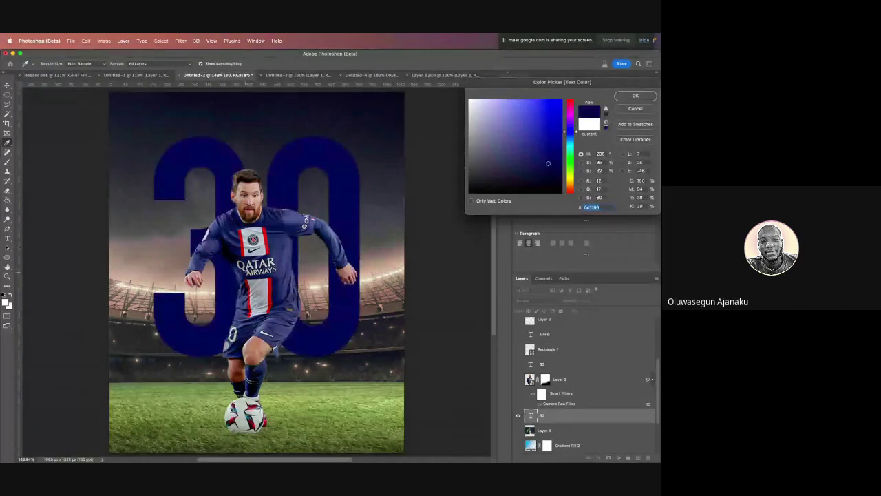
click(240, 311)
Sample sky and stadium tones, then set the '30' to pale grey-blue #c9cbda
click(269, 325)
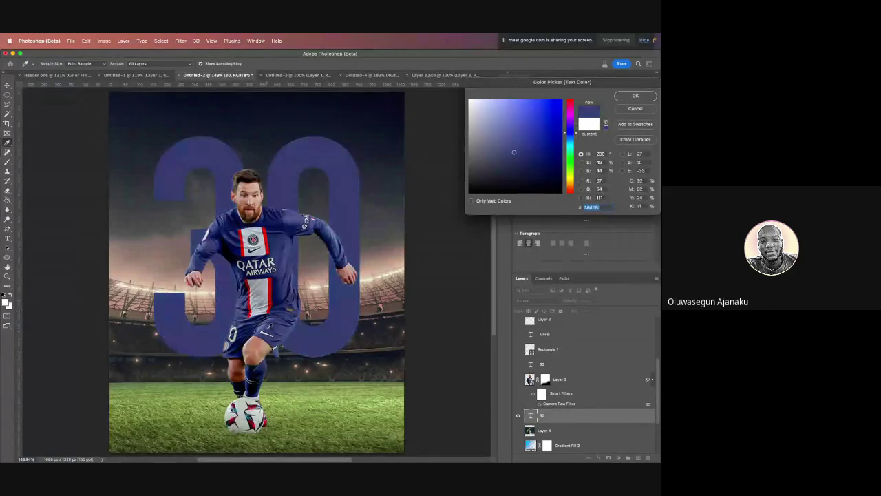
click(374, 175)
click(394, 269)
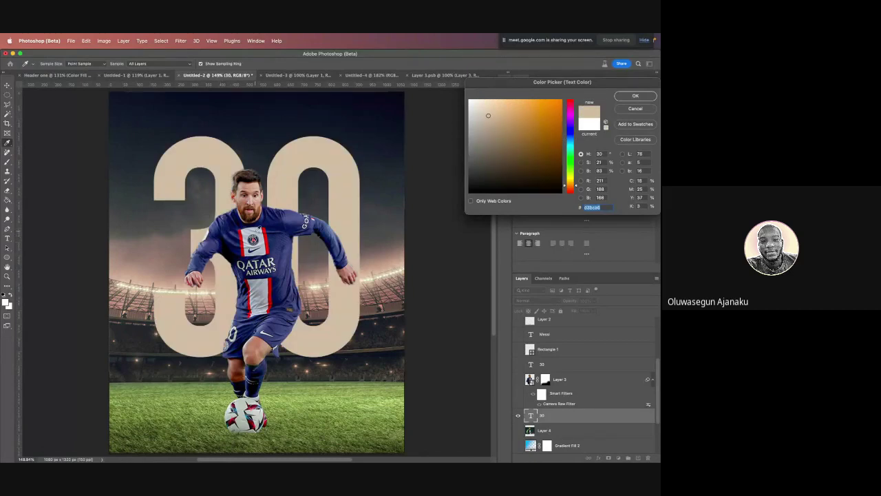
click(259, 228)
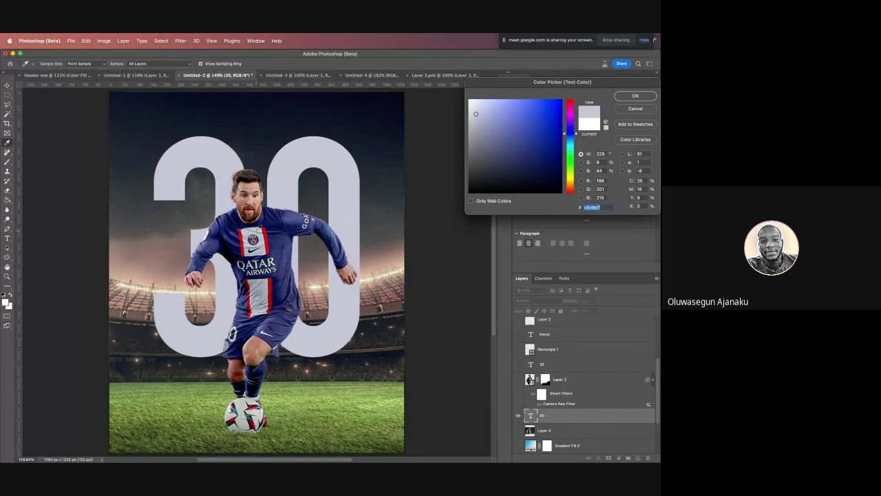
click(476, 113)
click(636, 96)
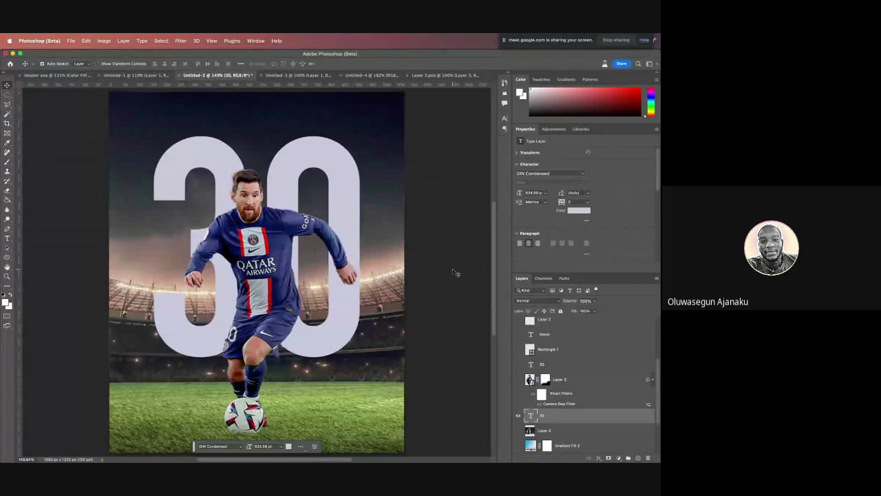
Toggle the '30' layer's visibility on and off to compare the look
click(550, 380)
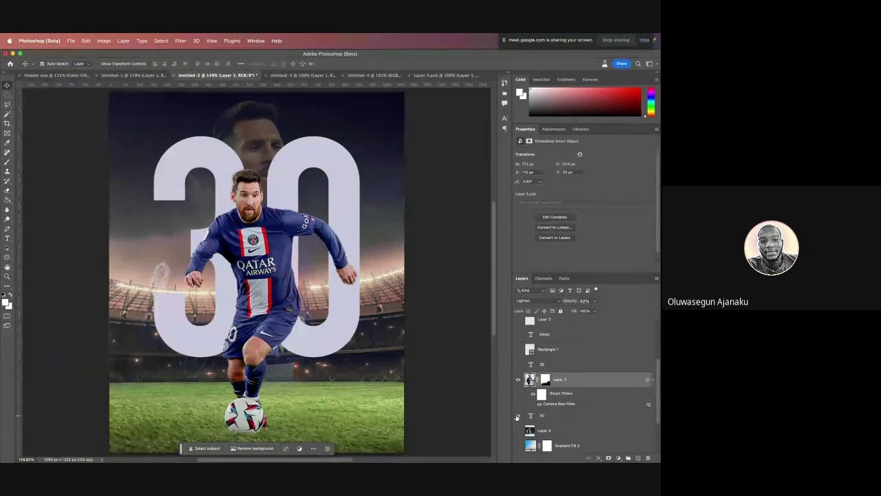
click(517, 415)
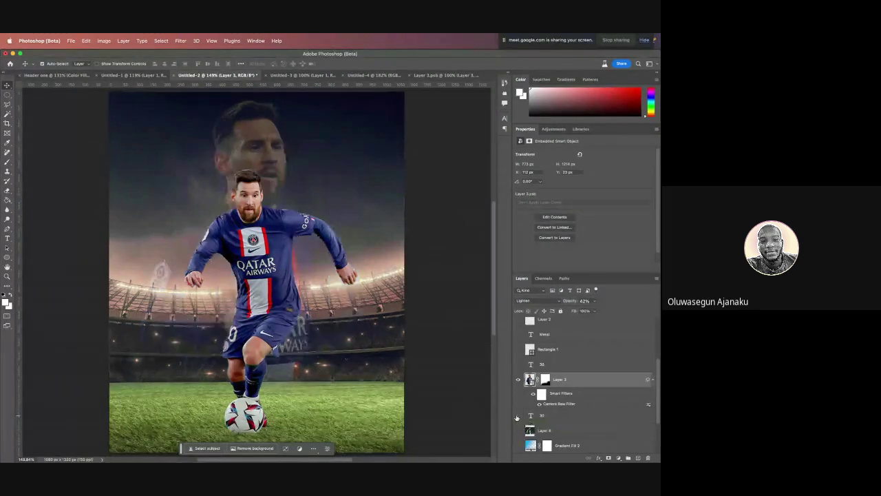
click(517, 416)
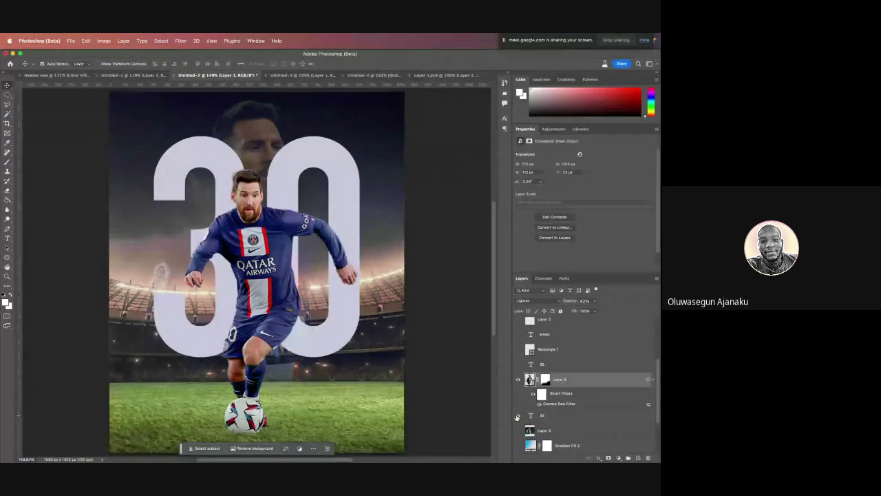
click(517, 415)
click(517, 416)
click(517, 416)
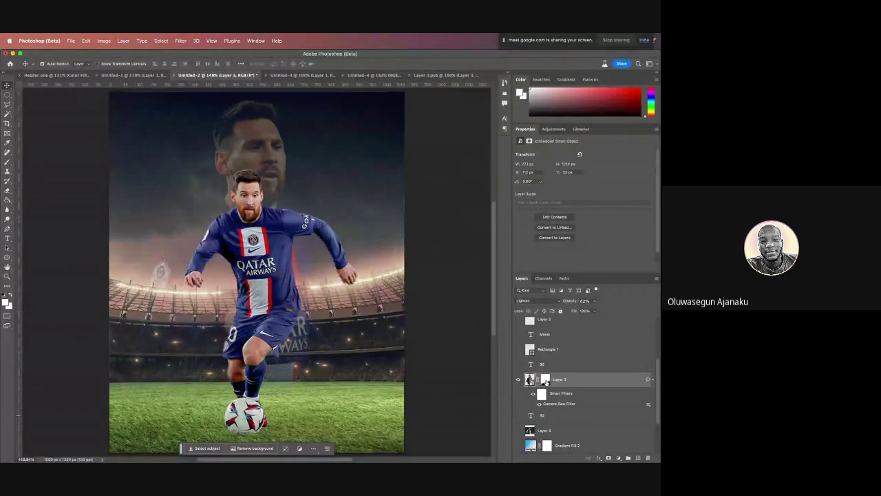
Hide the main player layer and reselect the faded portrait layer
click(243, 275)
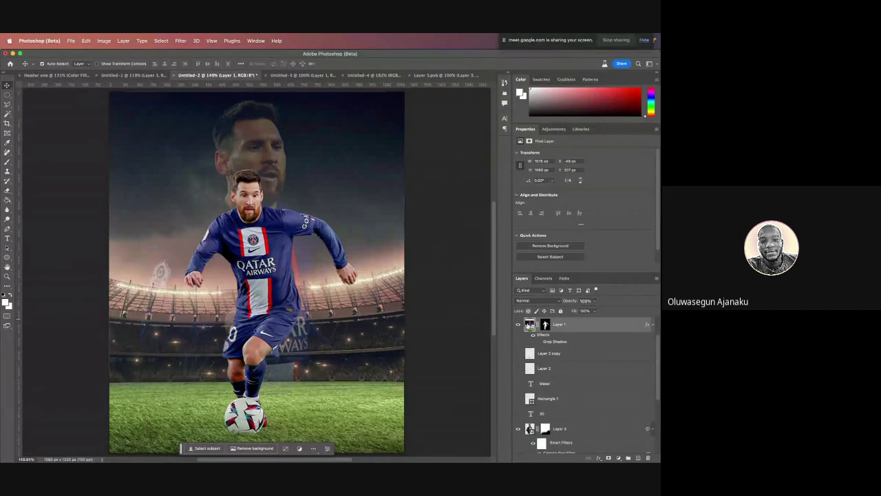
click(518, 324)
click(555, 428)
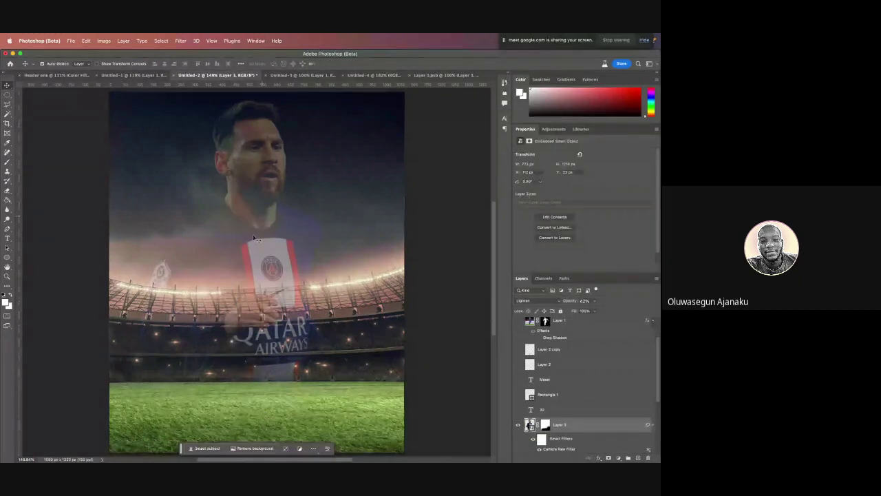
Disable and then delete Layer 3's layer mask
shift+click(547, 425)
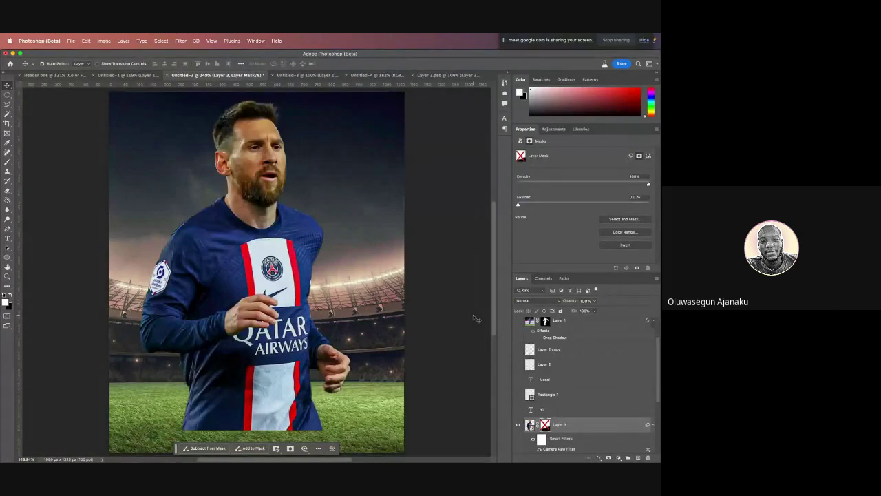
right_click(545, 424)
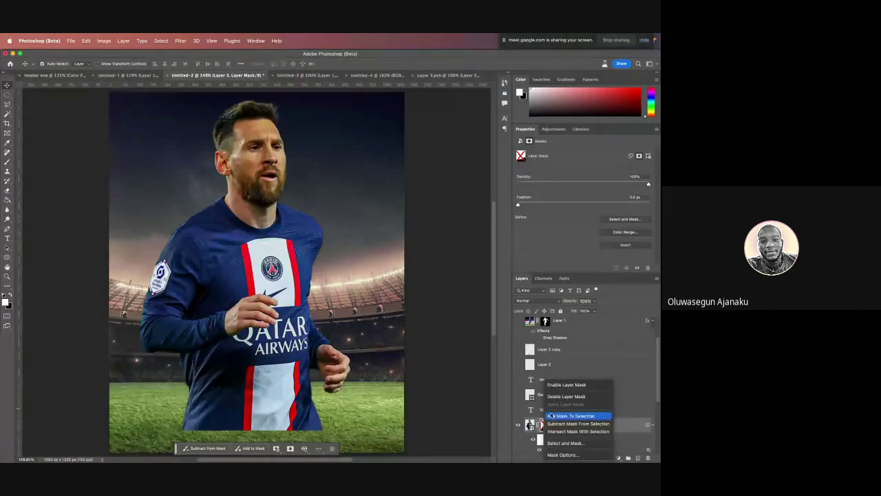
click(571, 396)
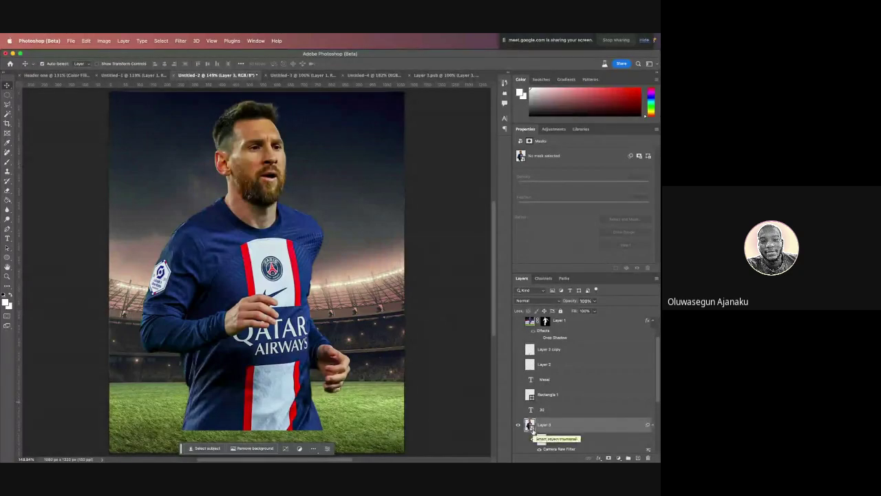
Toggle the small dribbling cutout on and off, then add a white mask to Layer 3
click(519, 321)
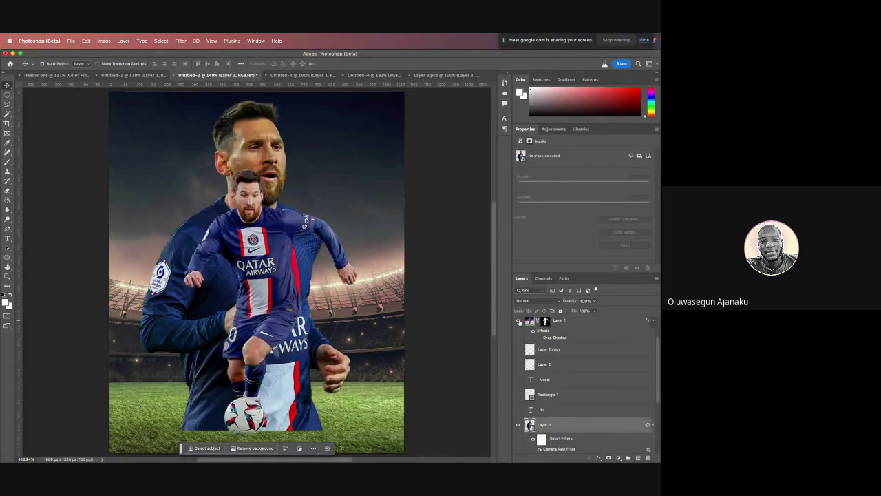
click(519, 321)
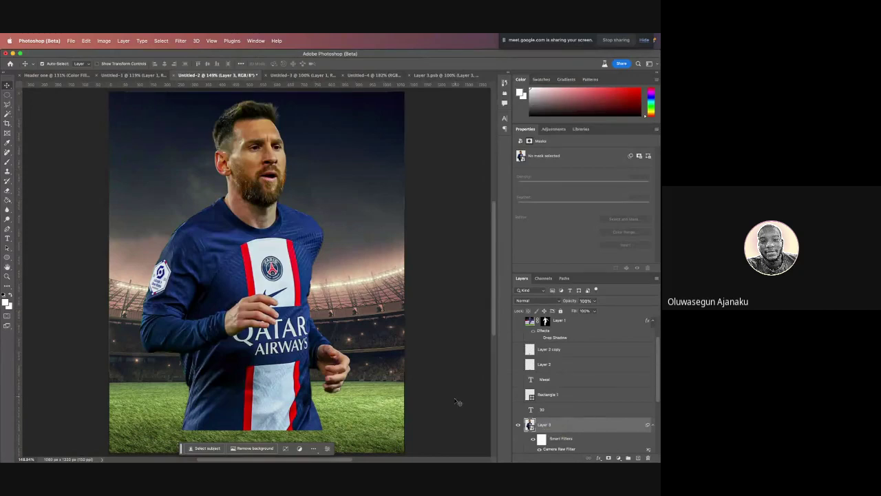
click(609, 457)
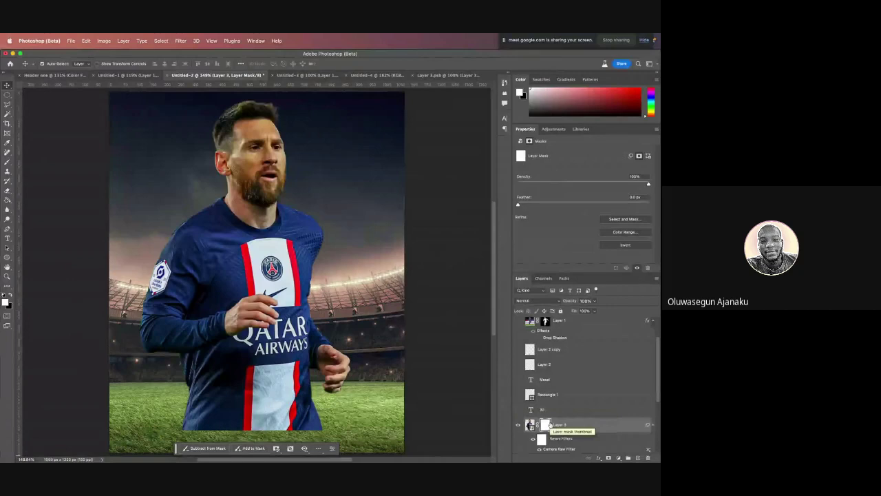
Undo the new mask, then open and close the portrait smart object without saving
key(super+z)
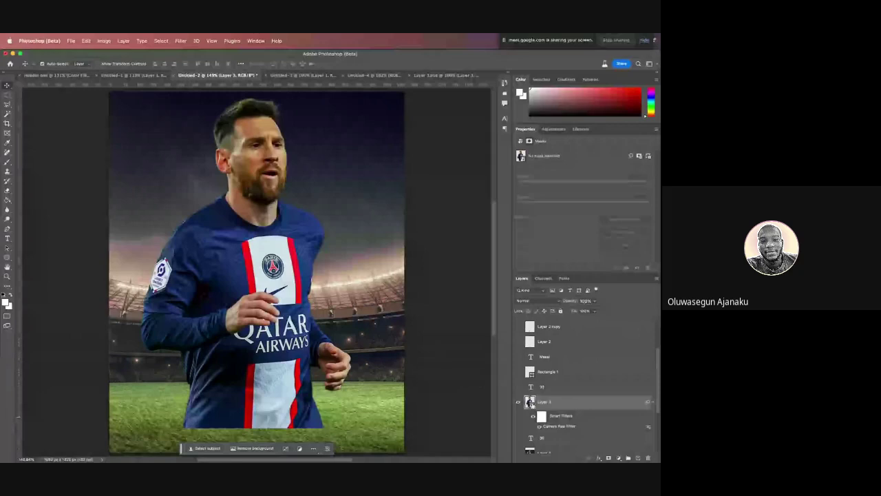
double_click(530, 404)
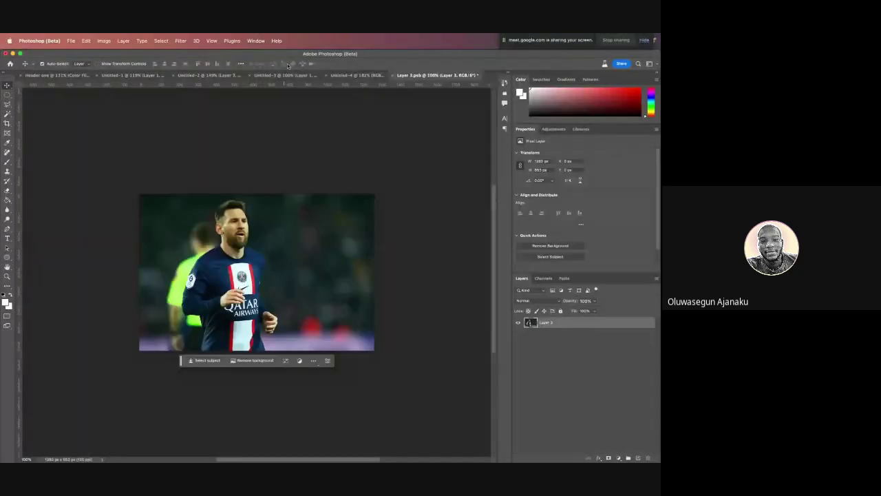
click(394, 76)
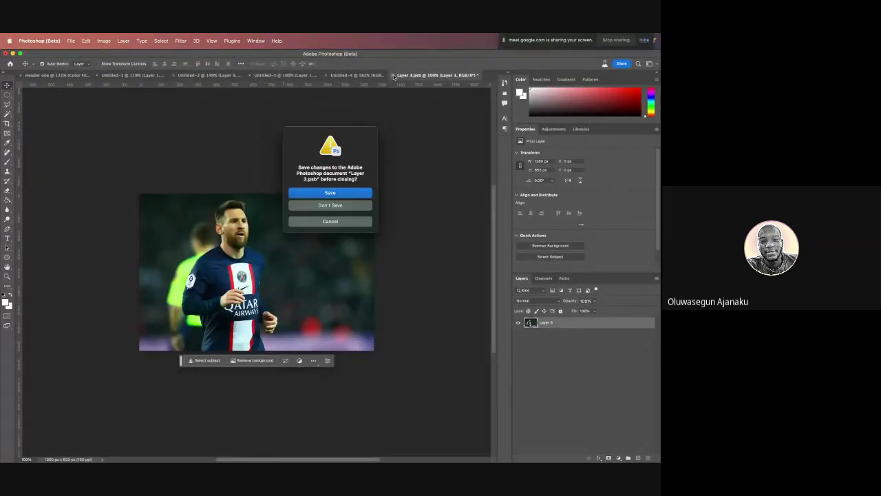
click(329, 204)
Toggle the blurred background layer and reopen the portrait smart object as Layer 3.psb
scroll(537, 396, down, 3)
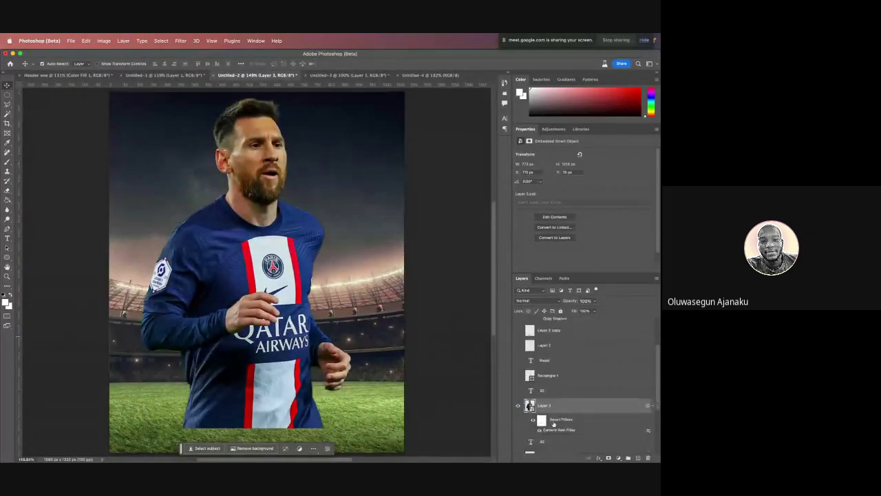
click(519, 432)
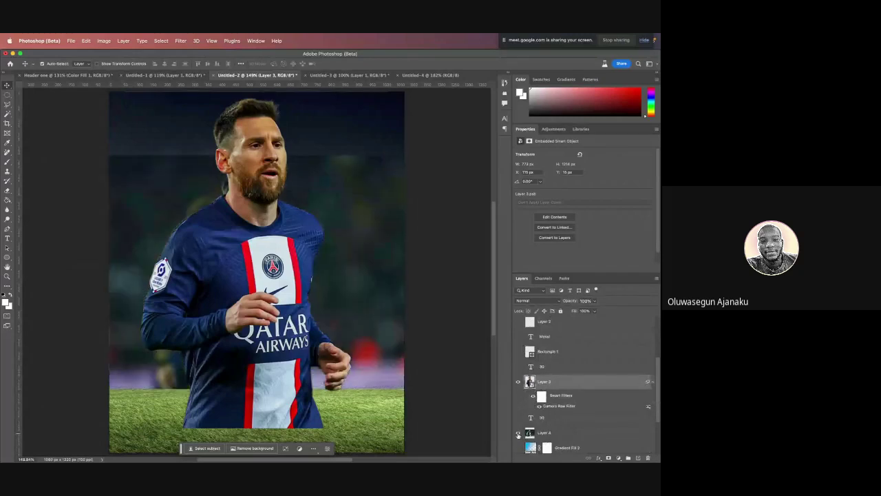
click(518, 433)
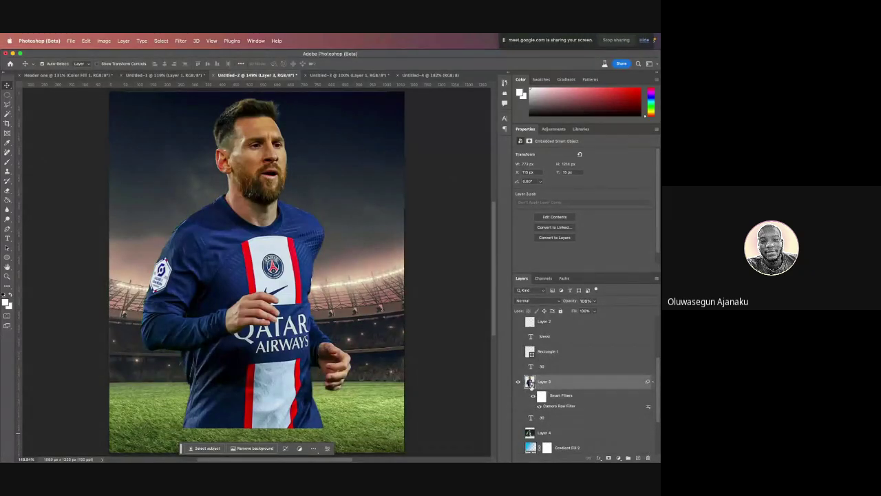
double_click(530, 383)
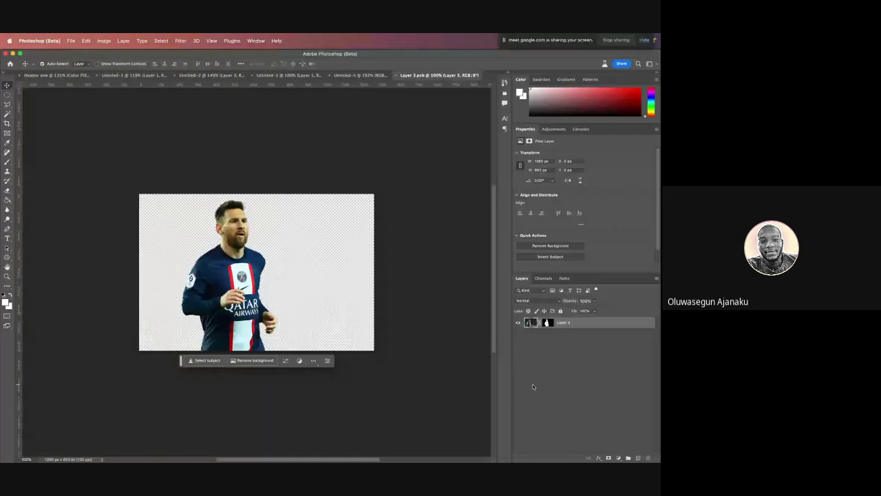
Switch between the poster and England kit documents, reopening the portrait smart object
click(210, 74)
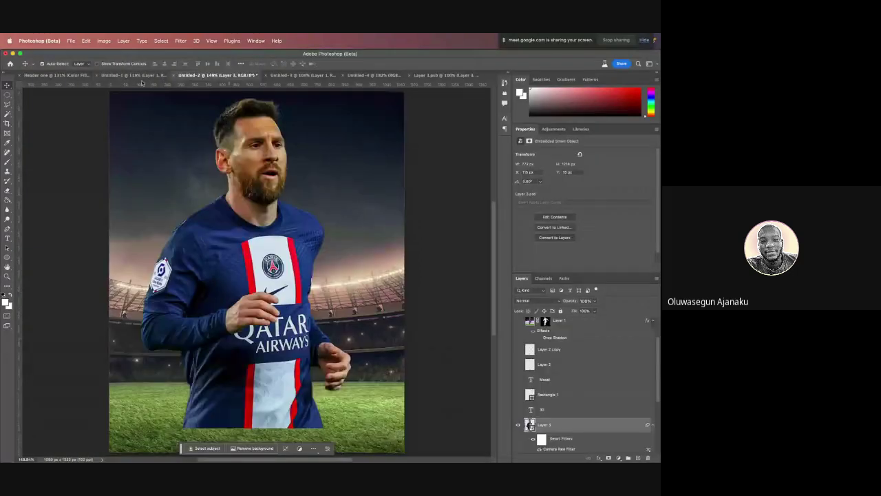
click(146, 76)
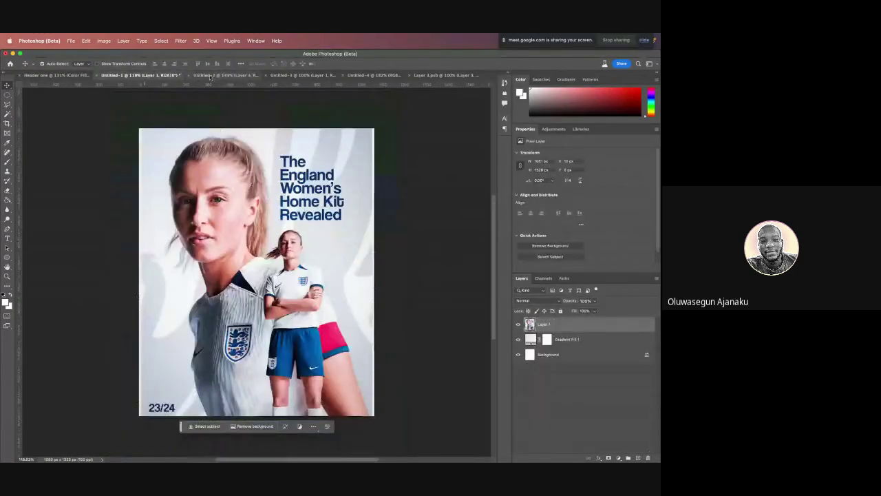
click(209, 75)
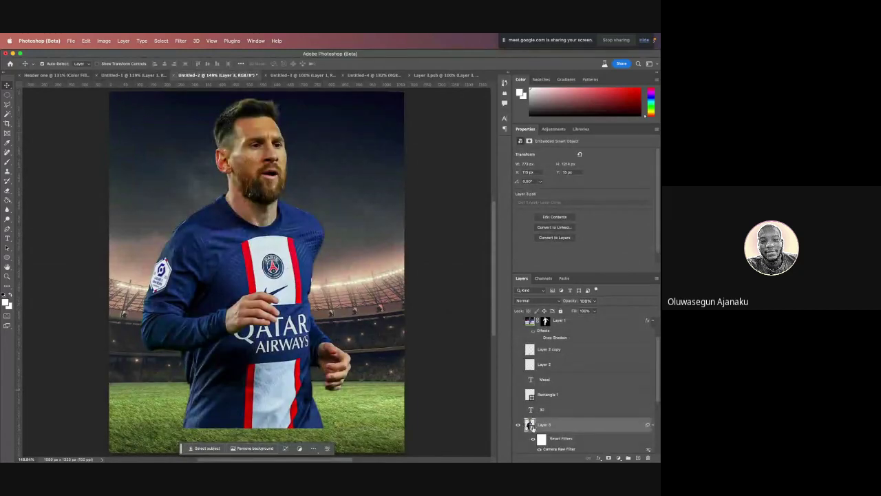
double_click(530, 425)
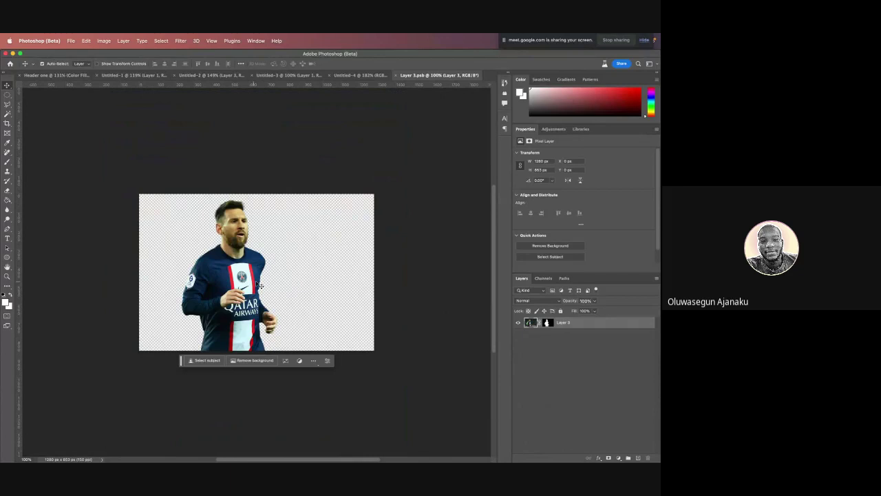
key(ctrl+Tab)
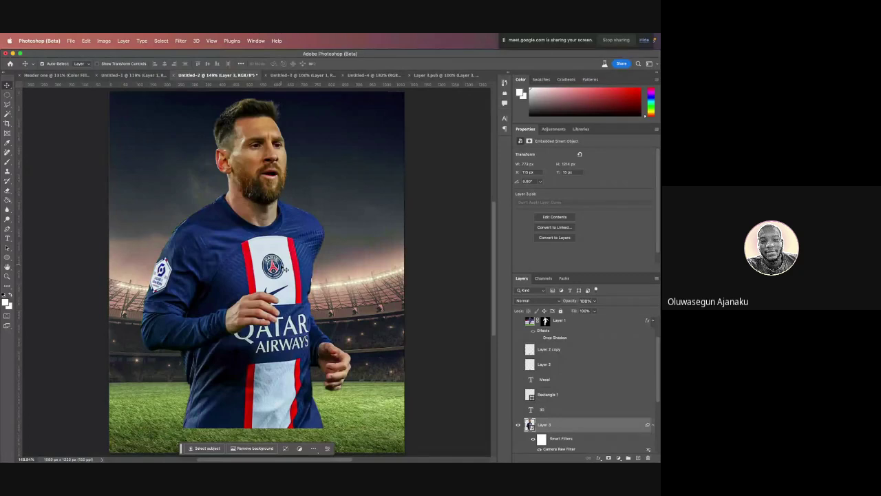
Hide the large portrait layer and check the cut-out player smart object tab
click(519, 425)
click(425, 76)
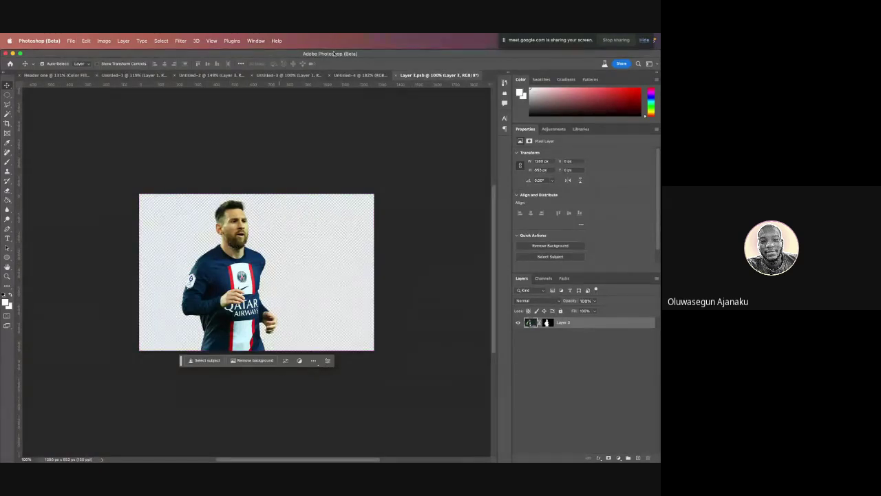
click(208, 74)
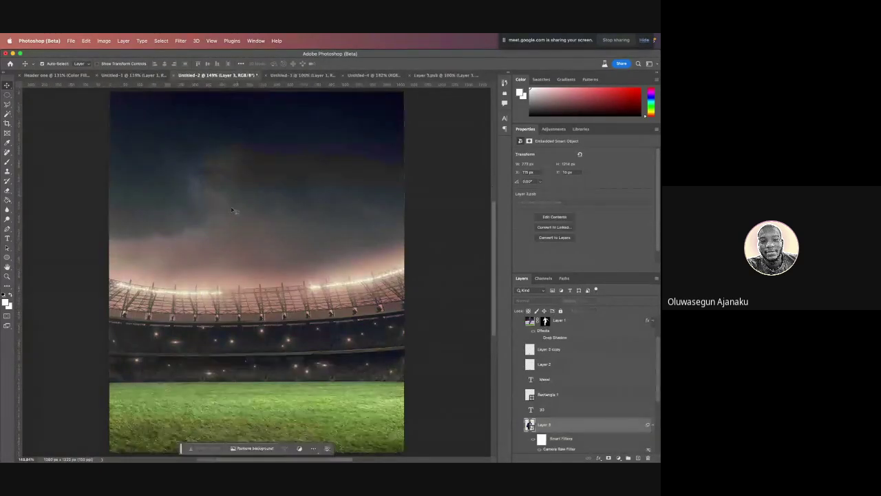
Paste the cut-out player as Layer 5 and nudge it slightly up and left
key(super+v)
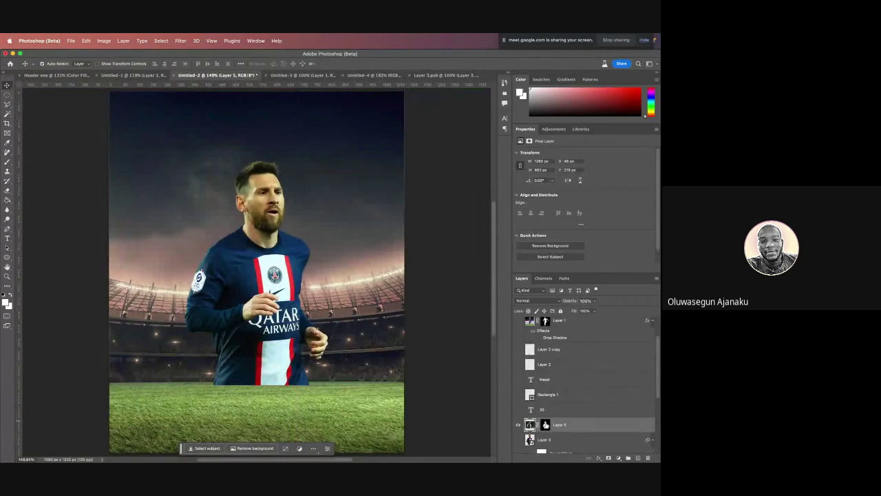
click(545, 425)
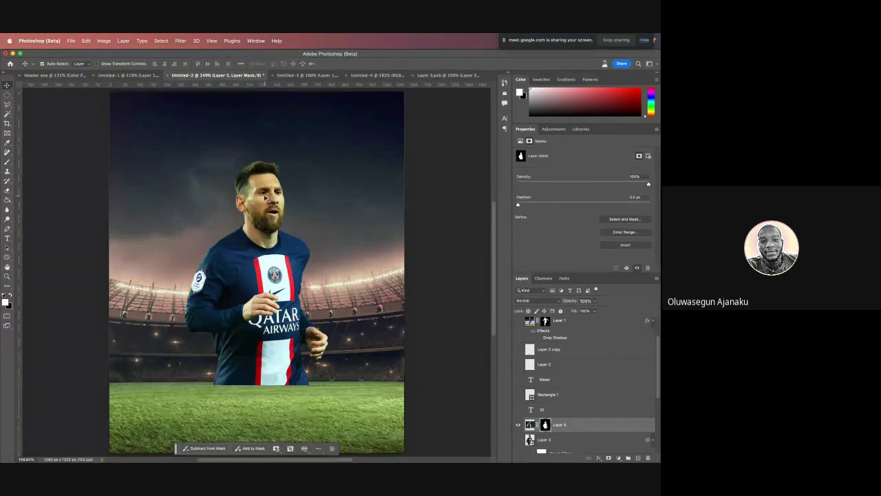
drag(266, 198, 261, 194)
Stretch the player upward with Free Transform so he stands above the grass line
key(super+t)
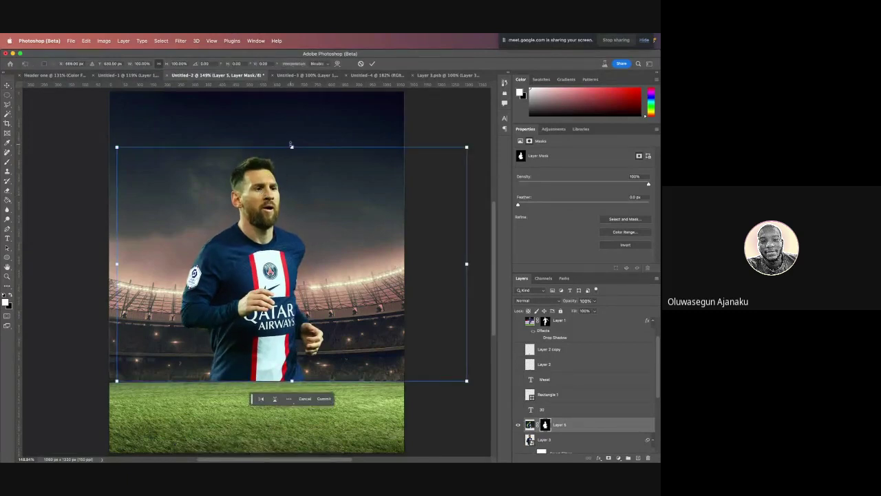
drag(291, 144, 291, 118)
key(Return)
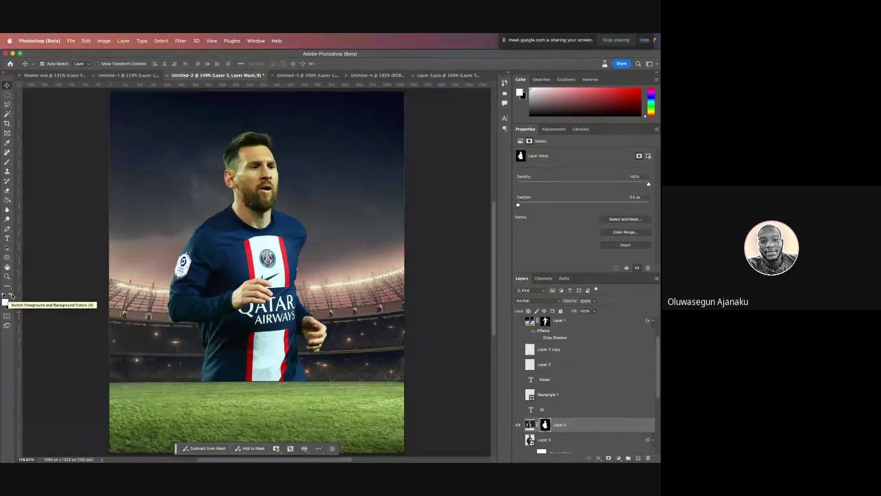
click(8, 160)
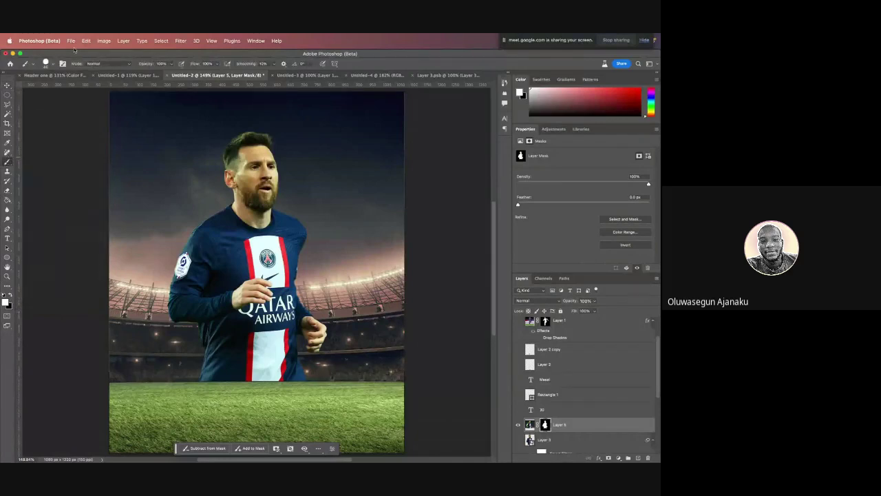
Choose a round brush and test a stroke on the jersey bottom, undoing the stray white paint
click(52, 66)
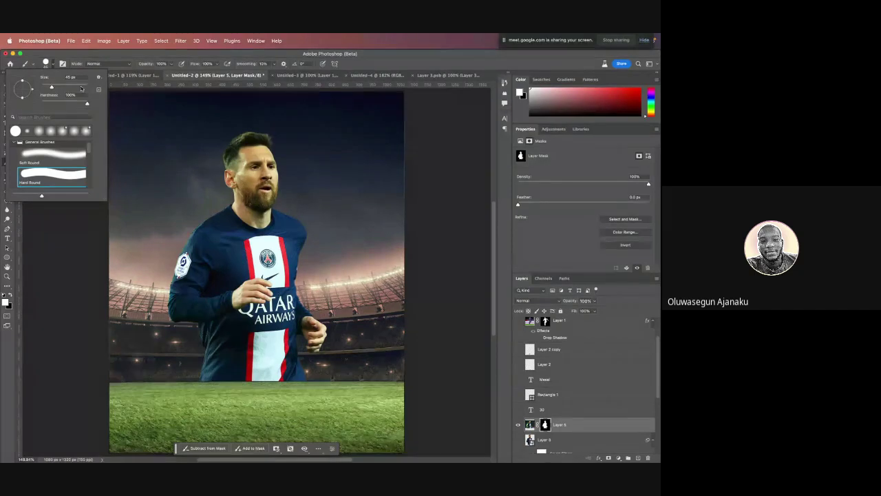
click(47, 164)
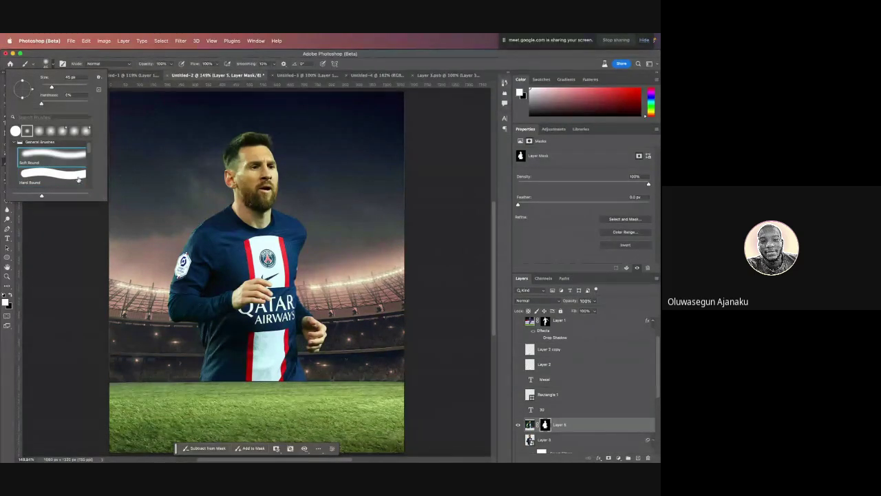
click(78, 178)
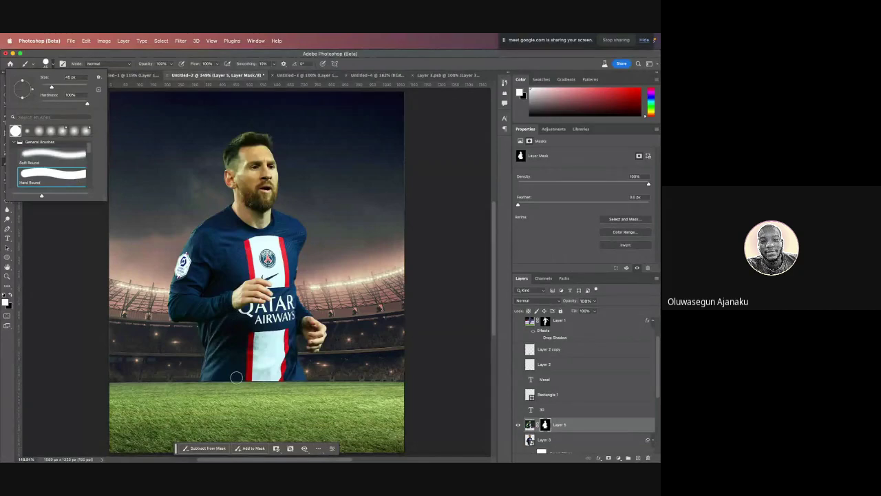
click(529, 425)
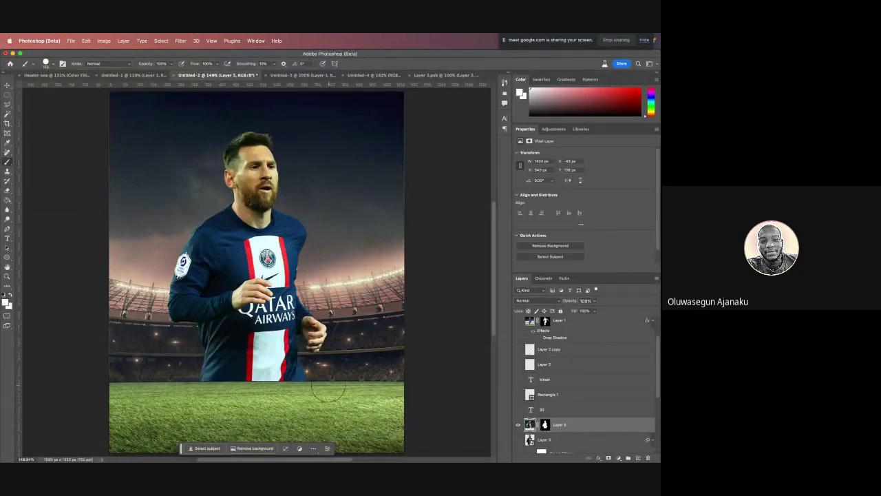
drag(299, 377, 282, 376)
key(super+z)
Paint black on Layer 5's mask over the jersey's bottom edge, undoing the last strokes
click(545, 424)
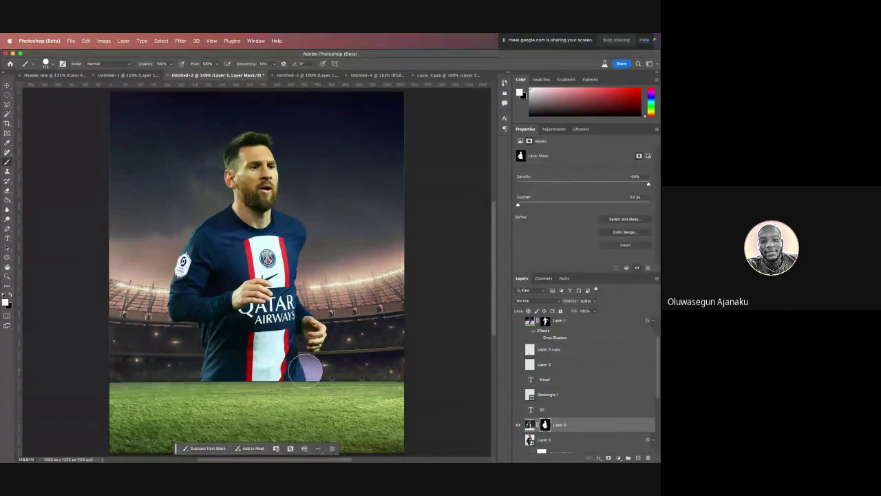
drag(303, 365, 318, 369)
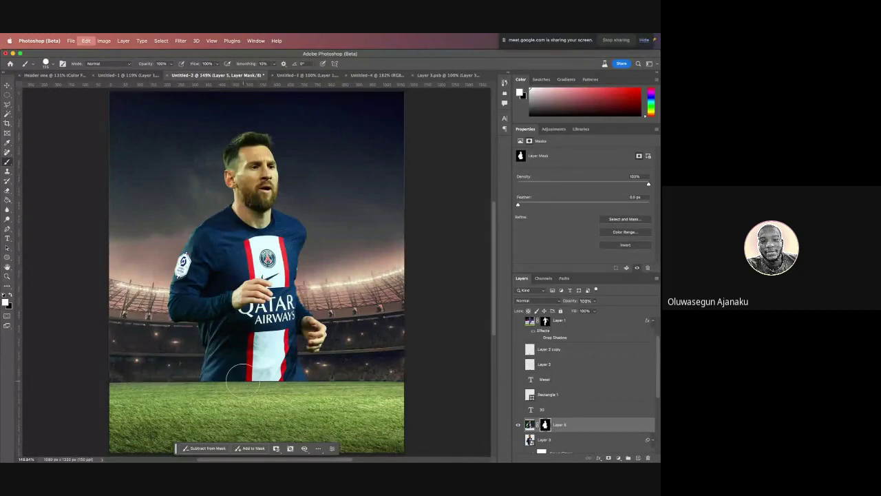
key(x)
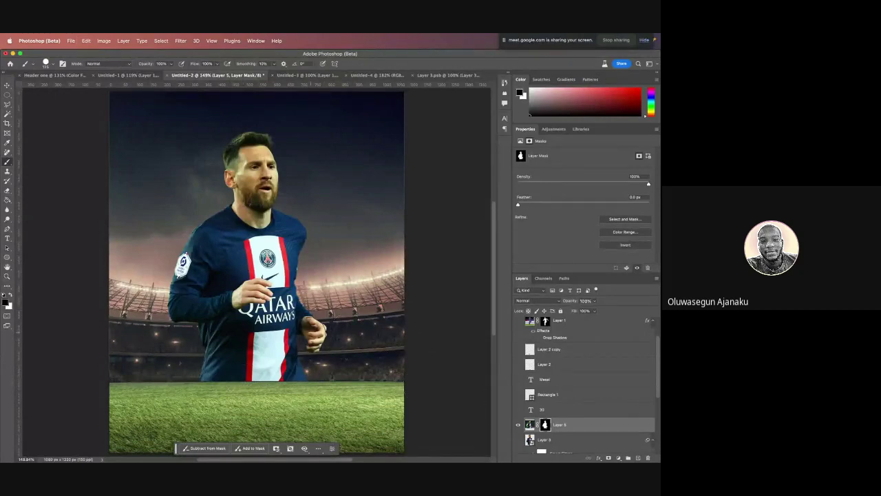
mouse_move(272, 370)
mouse_down()
mouse_move(192, 384)
mouse_move(179, 396)
mouse_move(208, 363)
mouse_move(257, 364)
mouse_up()
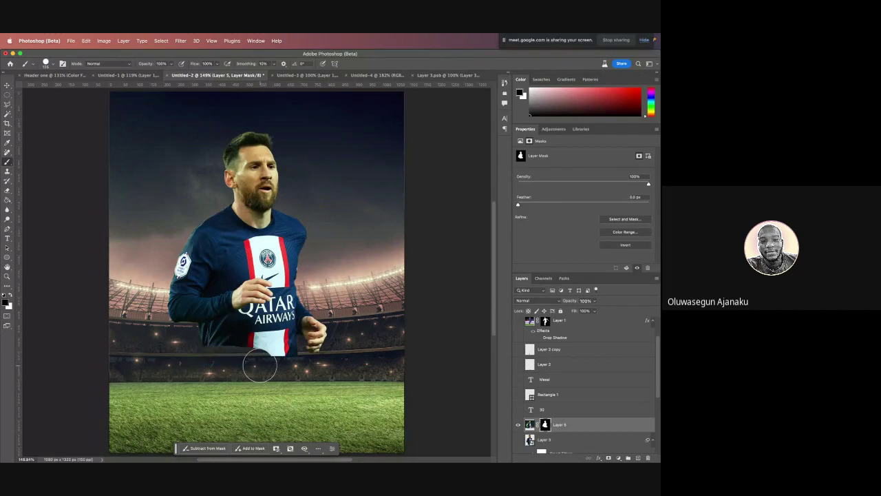
scroll(257, 363, up, 3)
scroll(246, 382, down, 3)
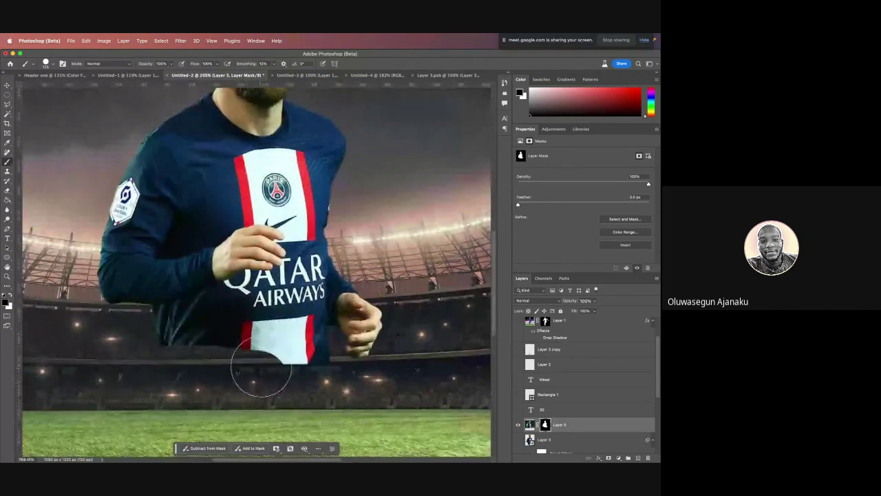
drag(259, 364, 316, 370)
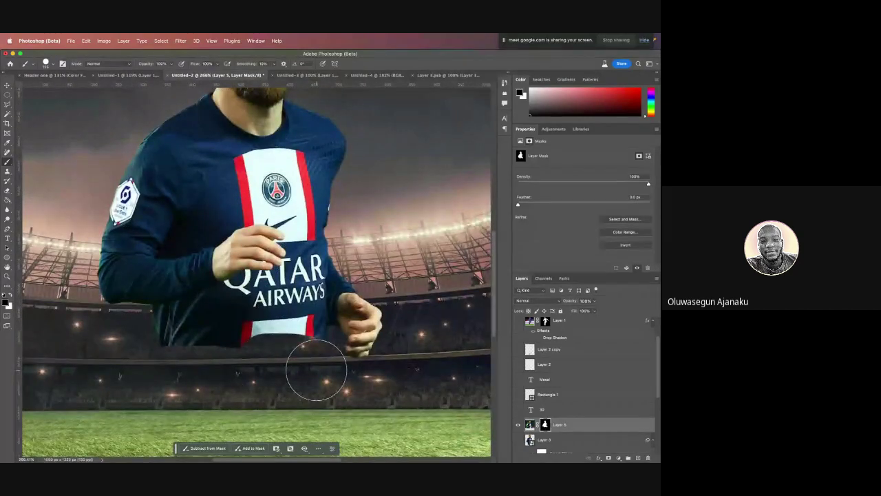
key(super+z)
key(super+z)
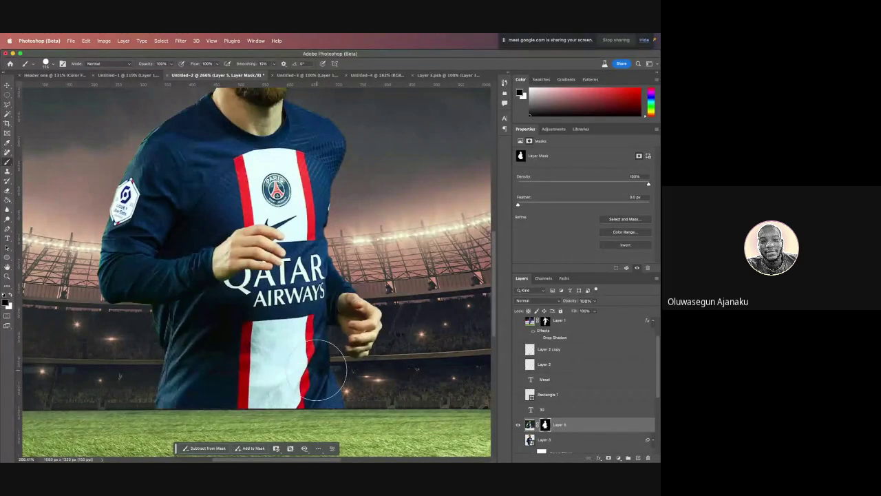
Switch to the Soft Round brush and softly fade out the lower right of the shirt
click(46, 63)
click(46, 150)
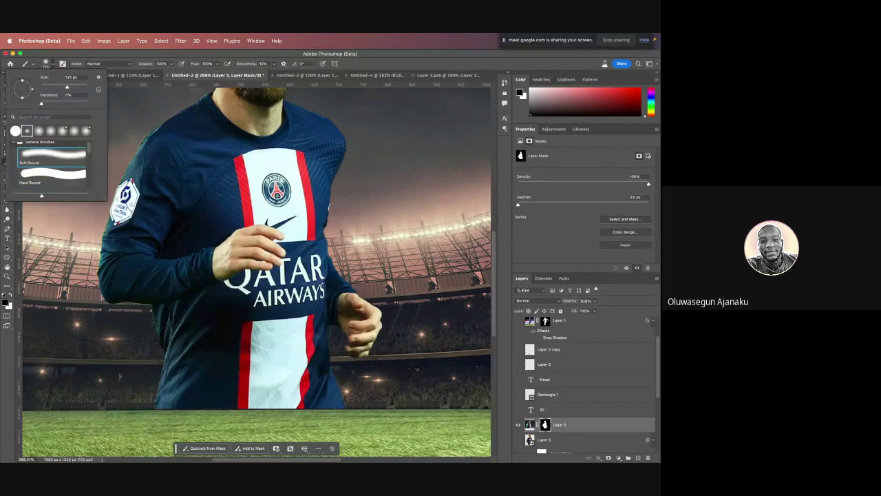
click(358, 405)
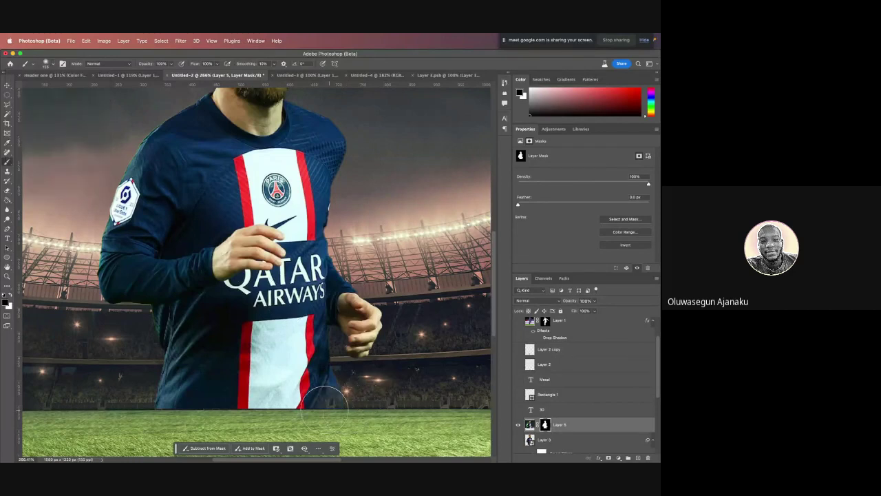
drag(323, 406, 136, 427)
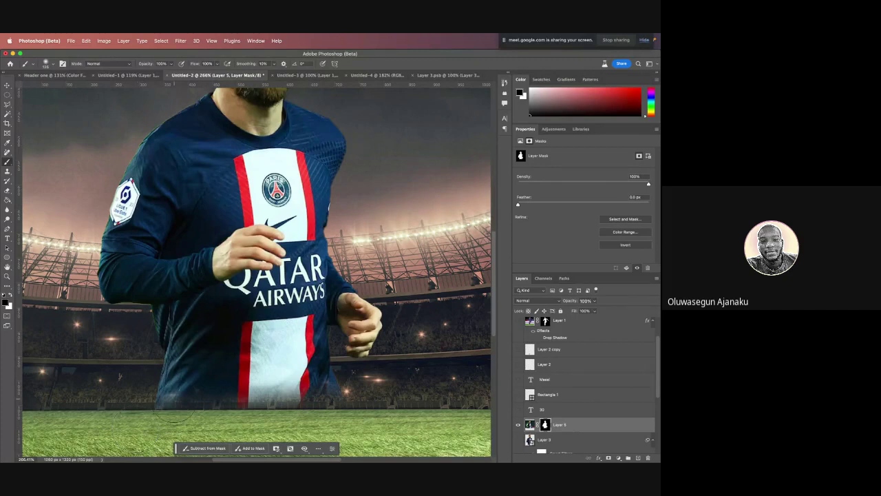
scroll(172, 399, down, 2)
scroll(173, 398, down, 1)
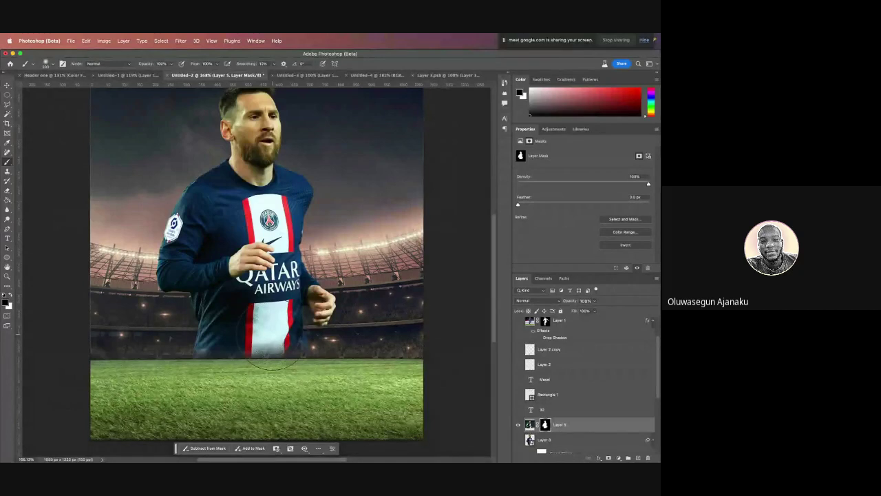
Set the brush to about 84 px and mask away the jersey's lower-left edge
key(bracketleft)
key(bracketleft)
key(bracketleft)
key(bracketleft)
key(bracketleft)
click(53, 64)
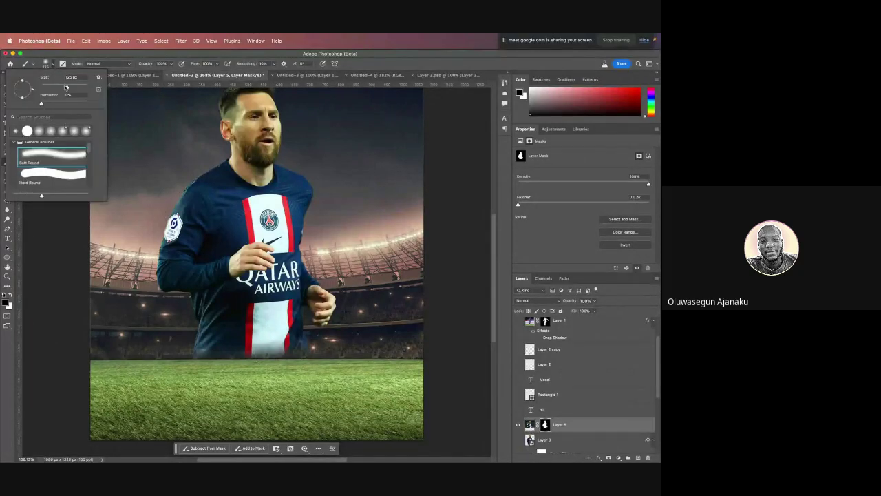
mouse_move(67, 88)
mouse_down()
mouse_move(87, 89)
mouse_move(75, 88)
mouse_up()
text(84)
key(Return)
click(116, 56)
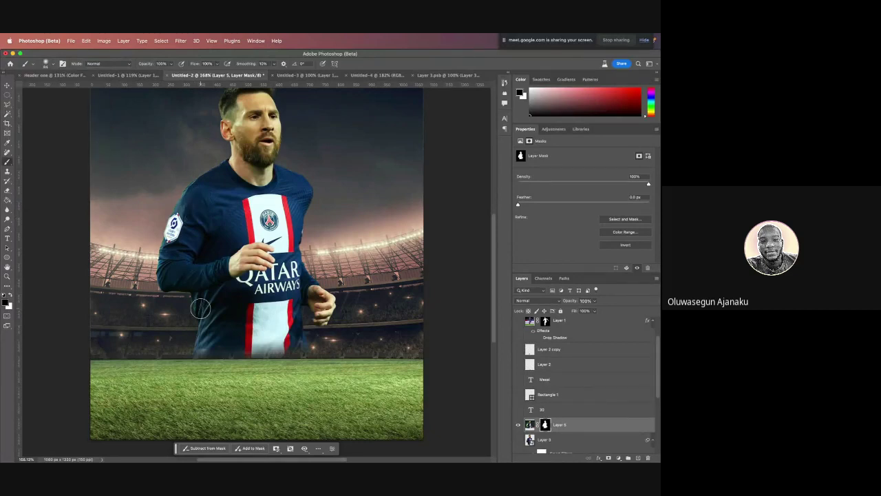
key(bracketright)
key(bracketright)
key(bracketright)
key(bracketright)
key(bracketright)
mouse_move(206, 338)
mouse_down()
mouse_move(238, 337)
mouse_move(304, 345)
mouse_move(234, 354)
mouse_up()
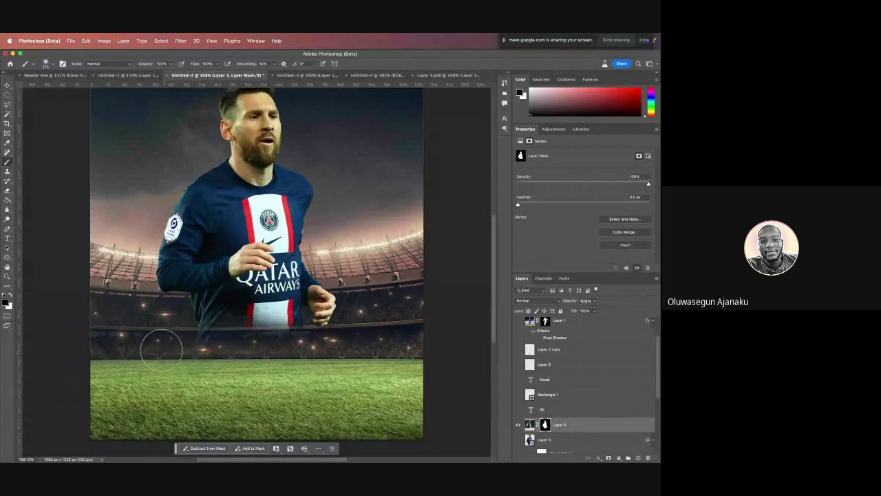
scroll(199, 372, up, 3)
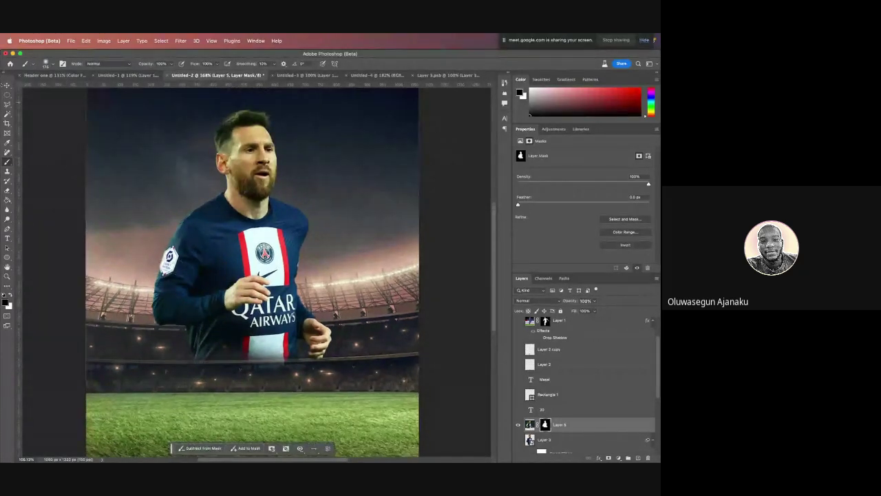
click(7, 85)
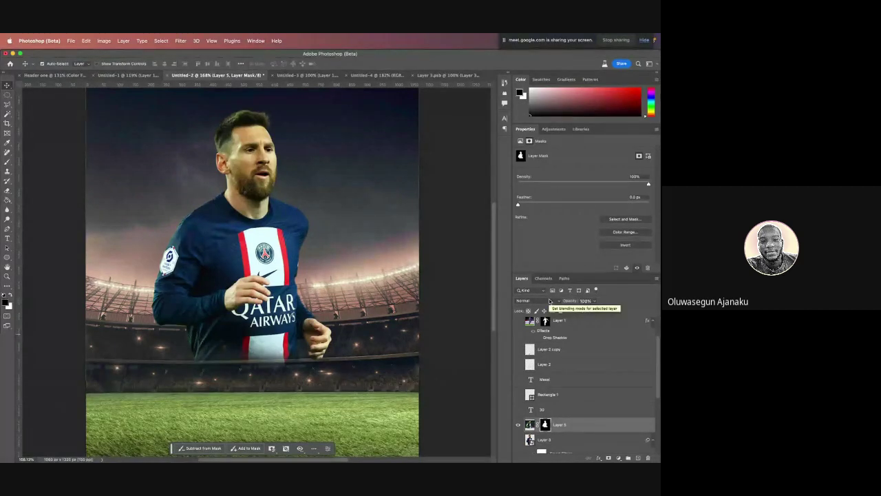
Open the blend mode list for Layer 5 in the Layers panel
click(549, 301)
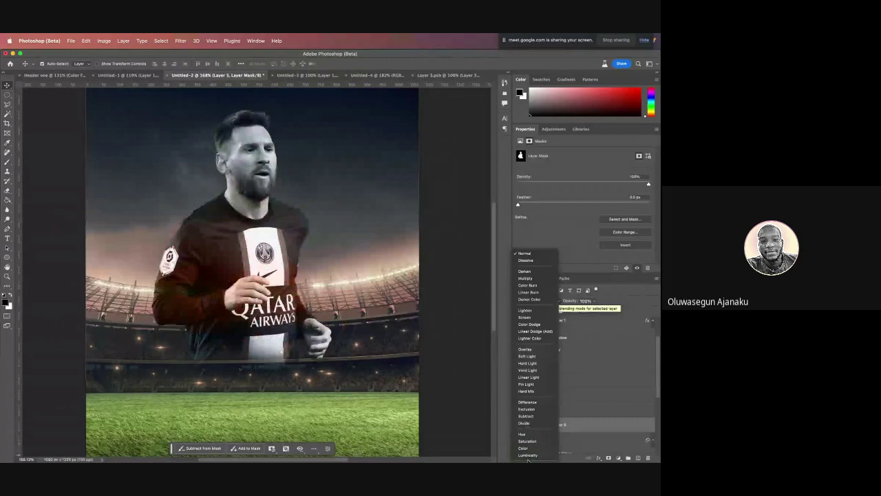
Set Layer 5 to Screen blending and shift the portrait slightly up
click(524, 317)
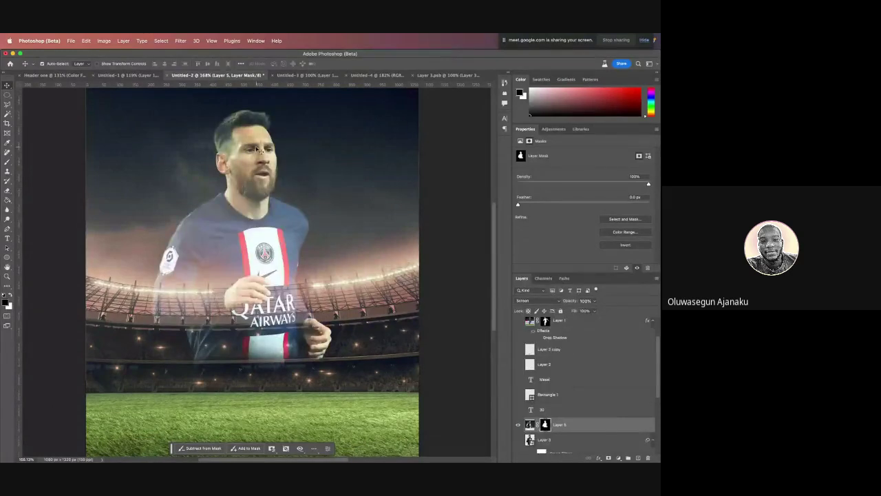
drag(256, 147, 262, 129)
scroll(256, 134, down, 2)
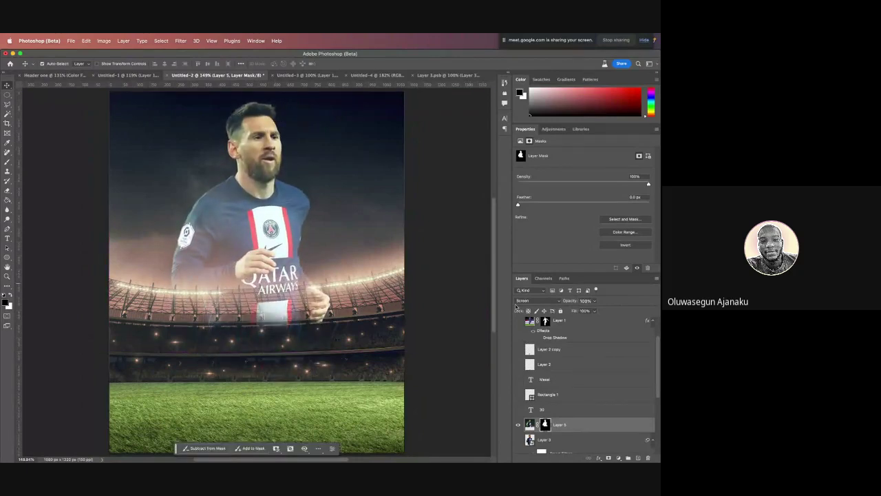
Lower the portrait's opacity to about 52% and deselect the layer
click(579, 424)
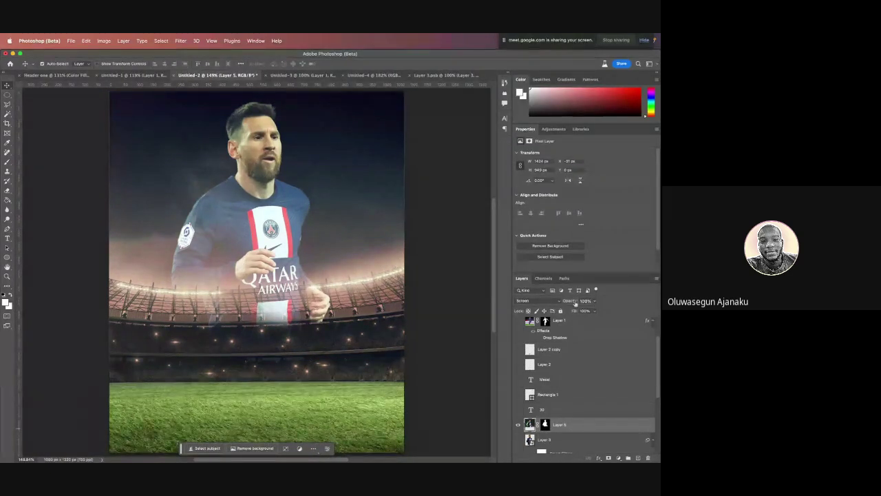
click(594, 301)
drag(589, 310, 577, 312)
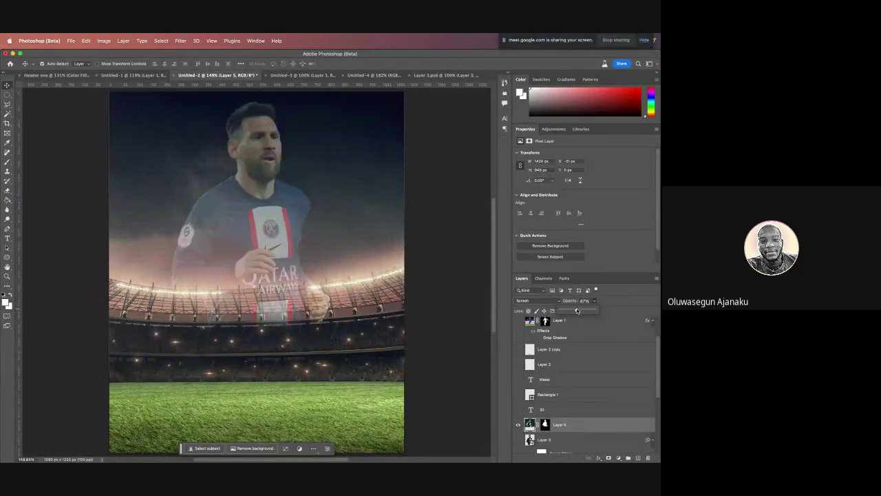
drag(576, 311, 579, 311)
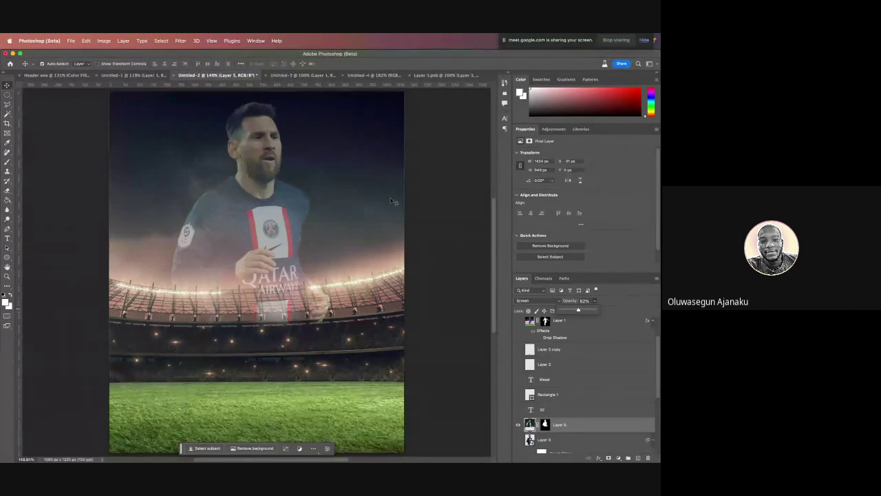
click(59, 119)
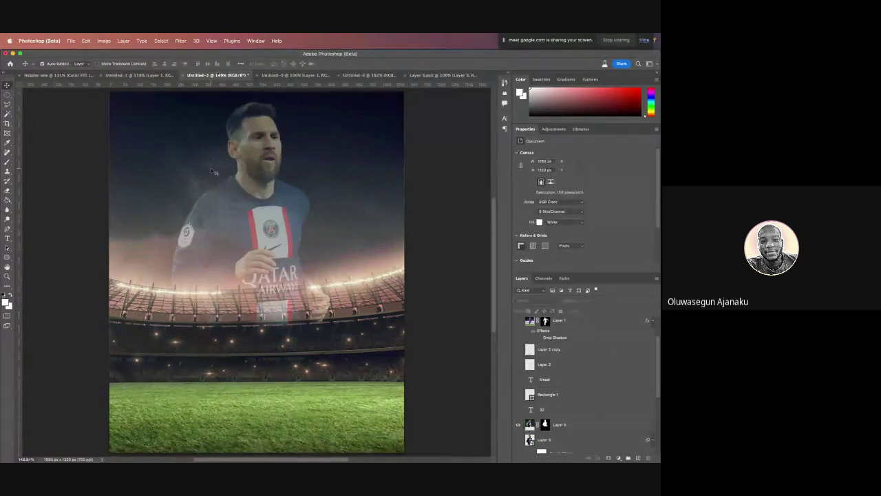
Show Layer 1's dribbling player and move the faded portrait up and left behind him
scroll(570, 400, up, 3)
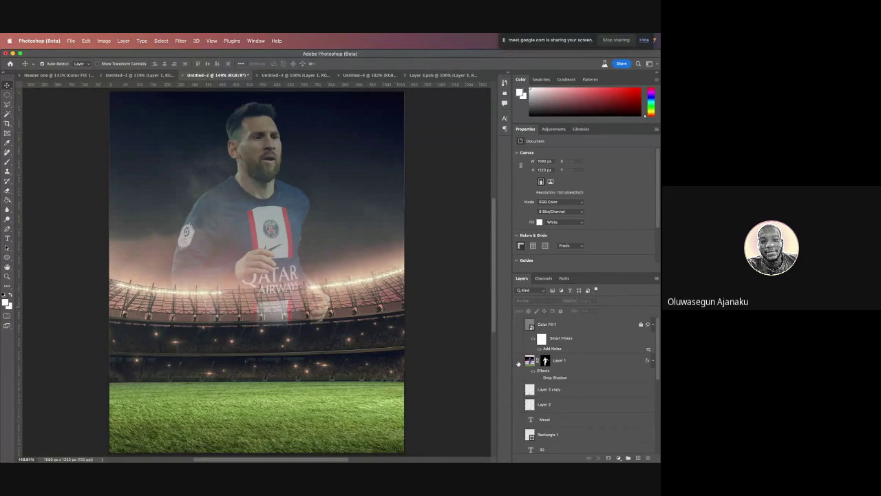
click(518, 360)
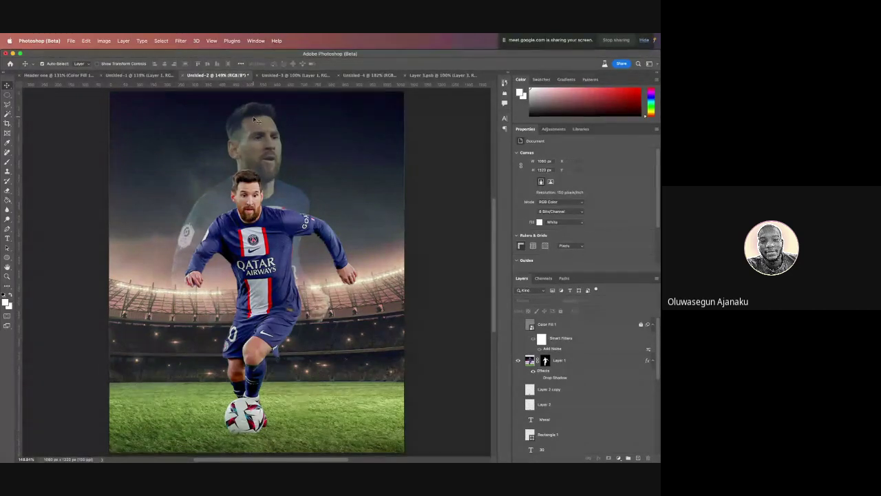
mouse_move(254, 120)
mouse_down()
mouse_move(220, 119)
mouse_move(246, 120)
mouse_up()
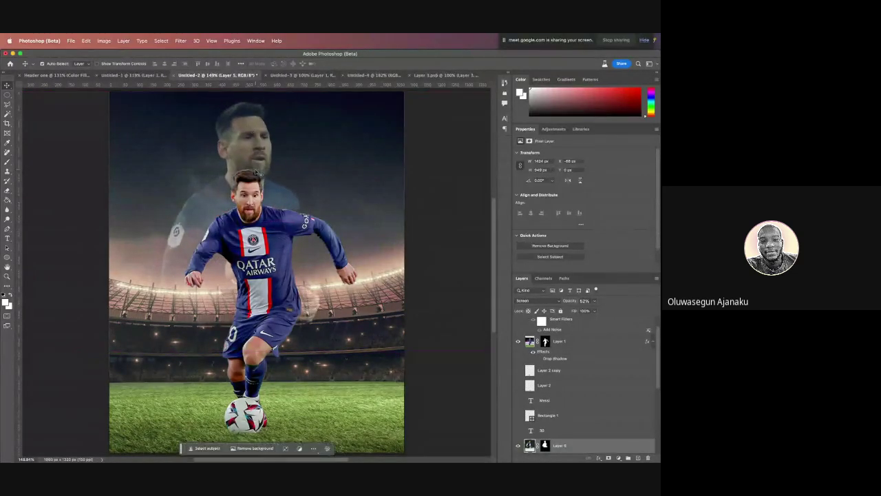
drag(254, 151, 307, 146)
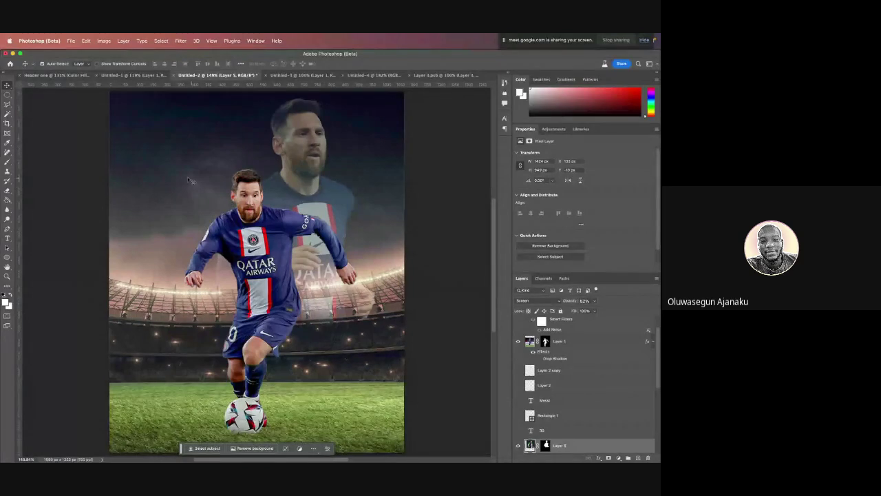
drag(298, 160, 254, 160)
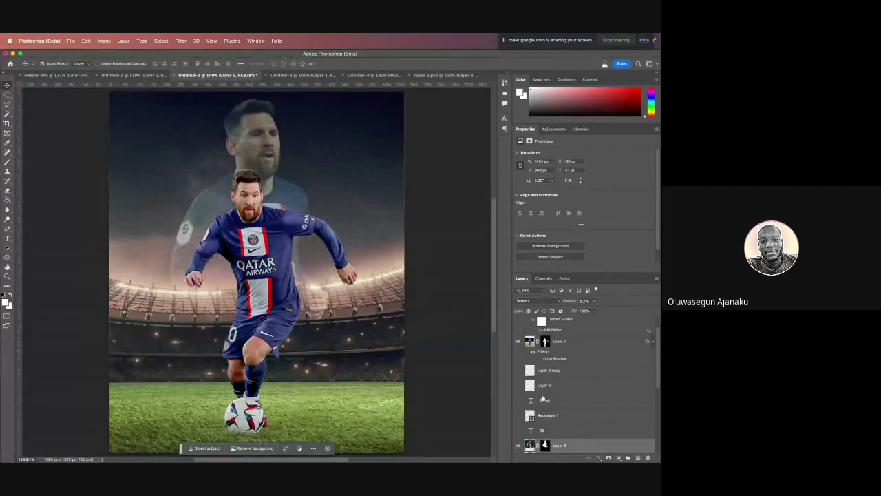
Make the lower '30' text layer visible so the huge light-grey number sits behind the player
click(517, 431)
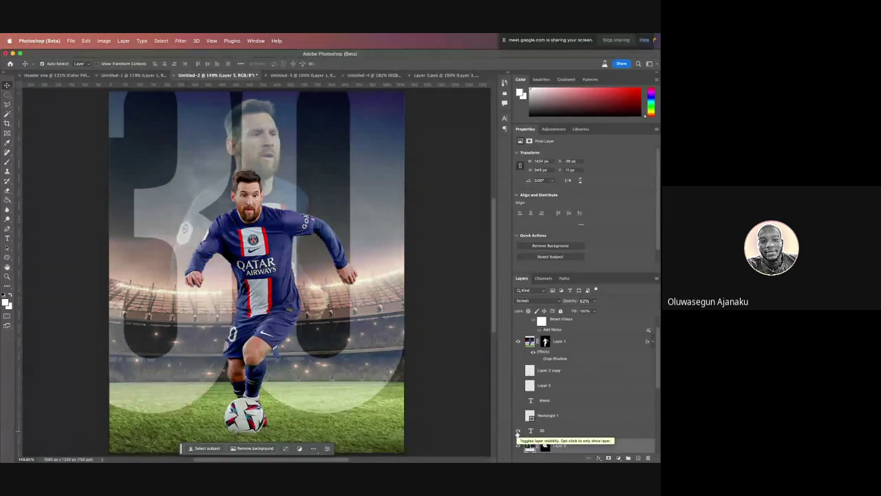
click(517, 430)
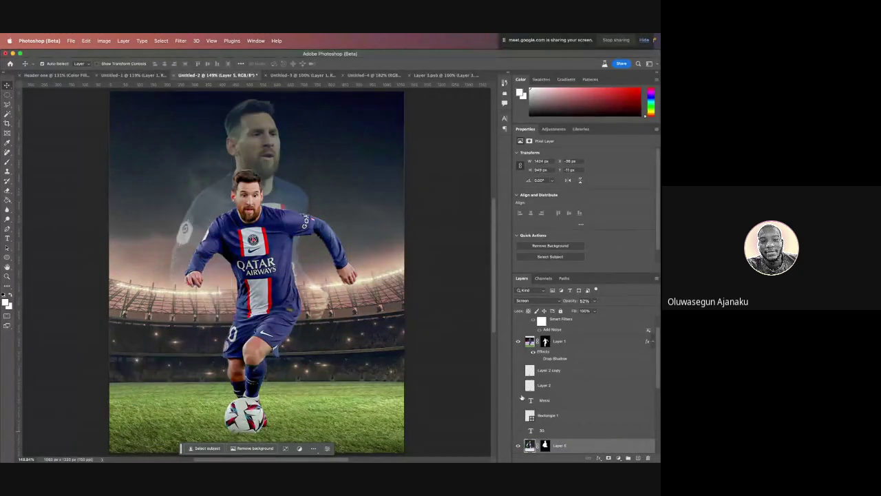
scroll(519, 421, down, 3)
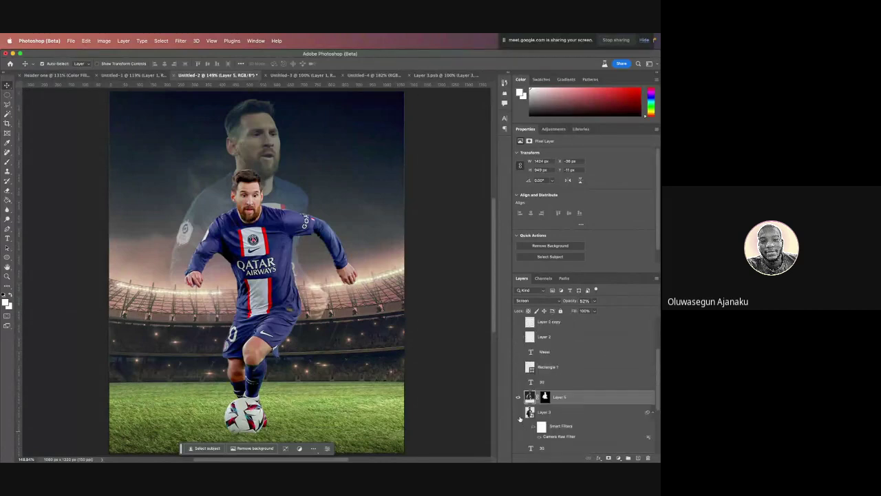
click(518, 410)
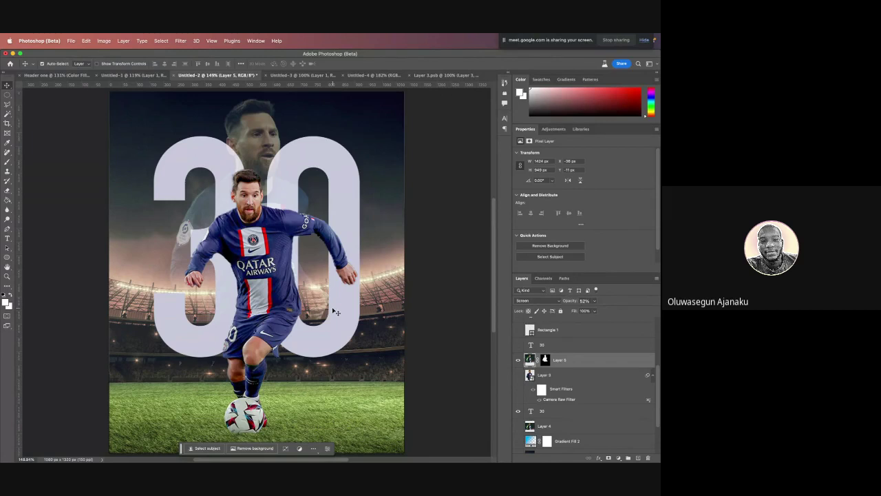
Place the cut-out player over the stadium, with a pale '30' behind him and a faded player layer in Screen at 52%
drag(514, 39, 375, 44)
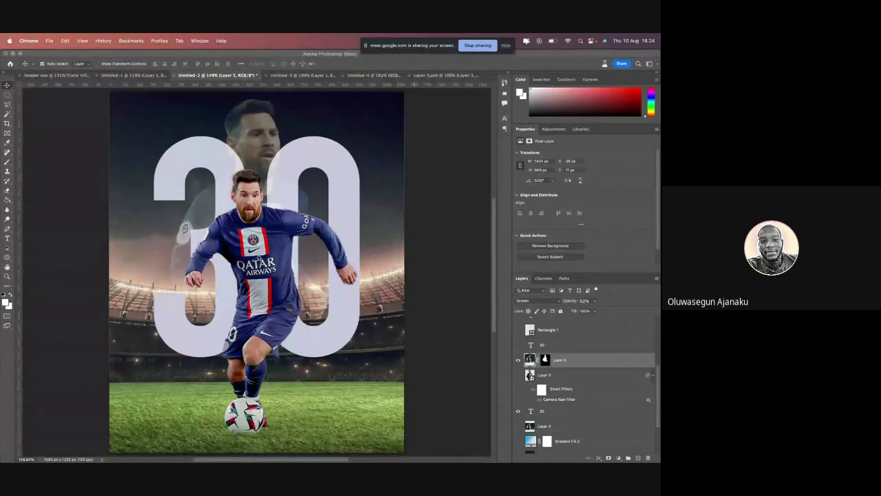
Dismiss the Chrome profiles menu and bring the Untitled-1 poster in Photoshop back to the front
click(160, 42)
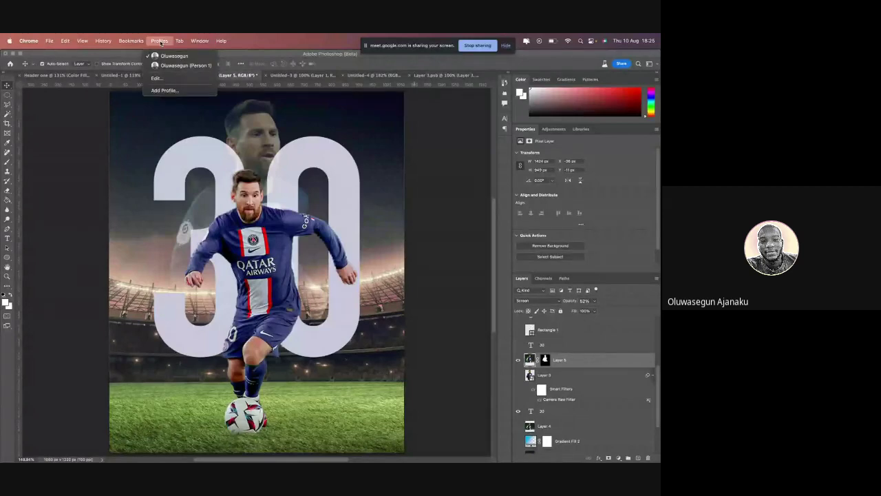
mouse_move(122, 44)
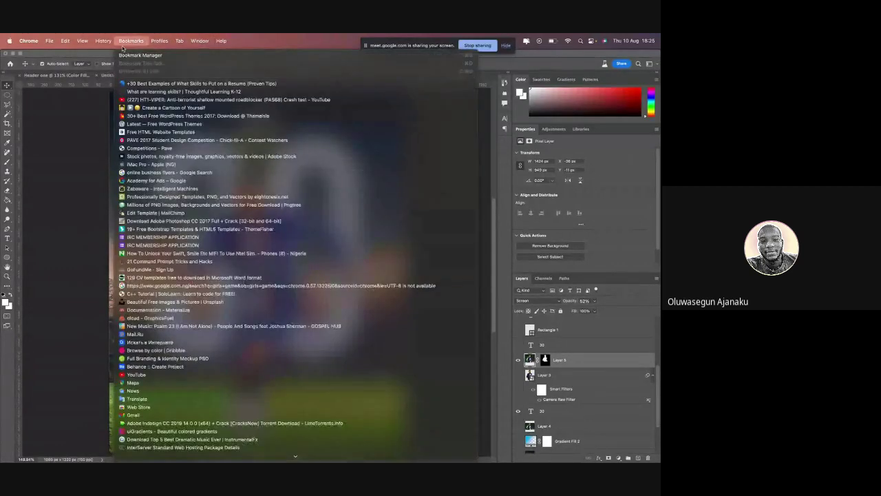
click(75, 129)
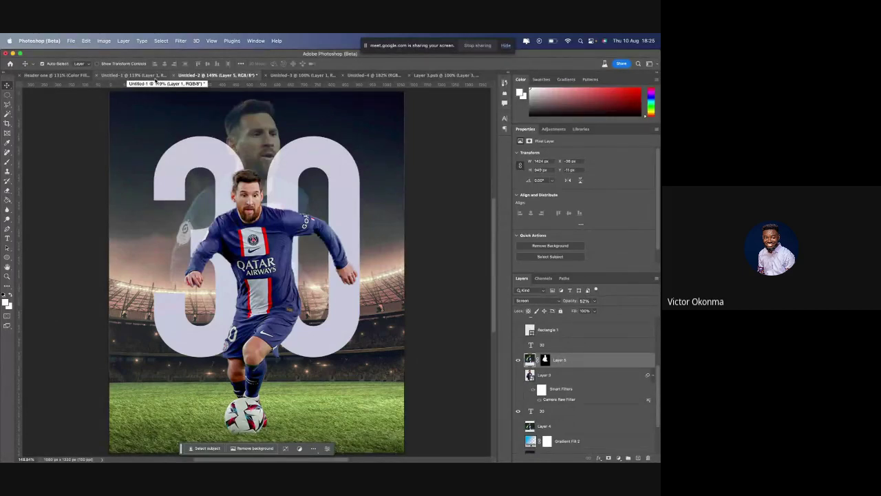
click(156, 77)
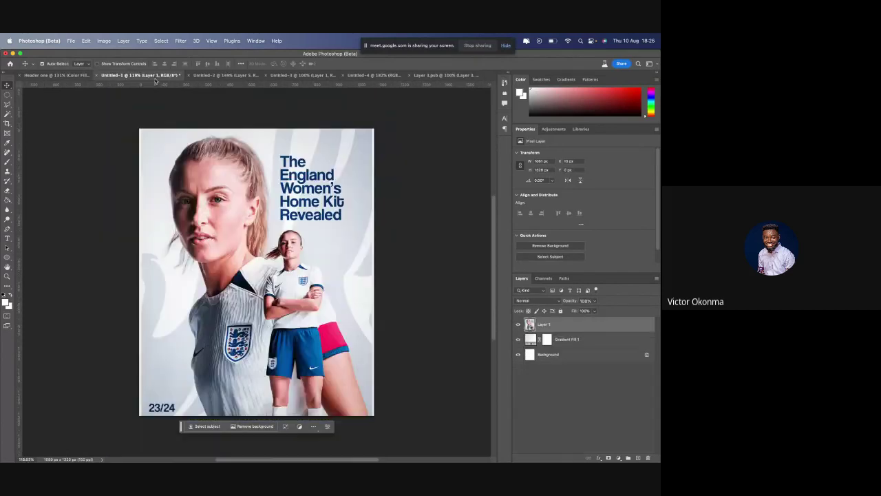
click(212, 76)
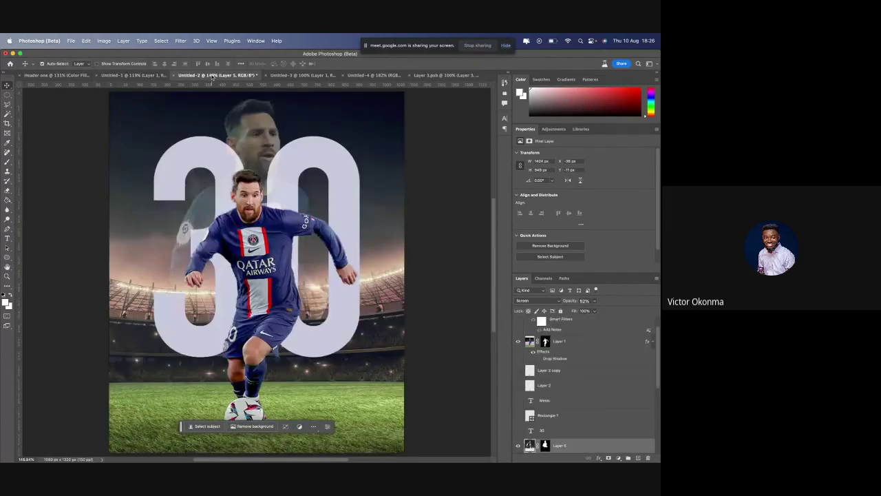
click(60, 77)
click(155, 76)
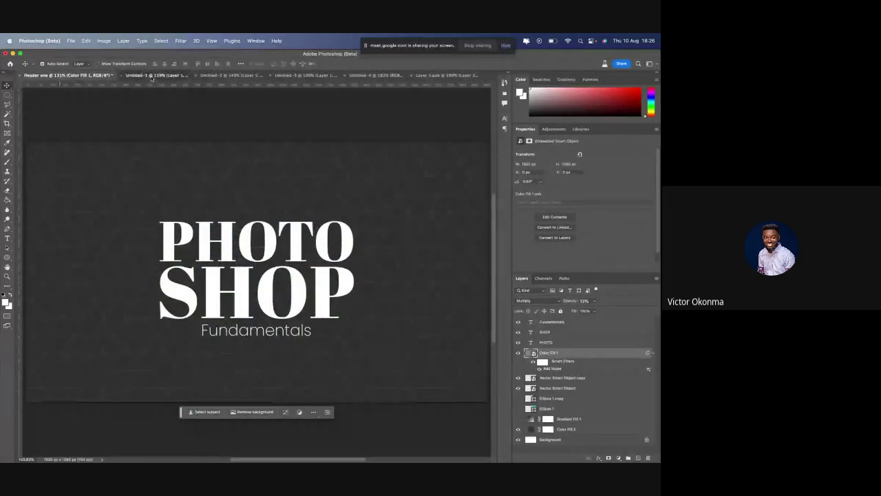
click(234, 77)
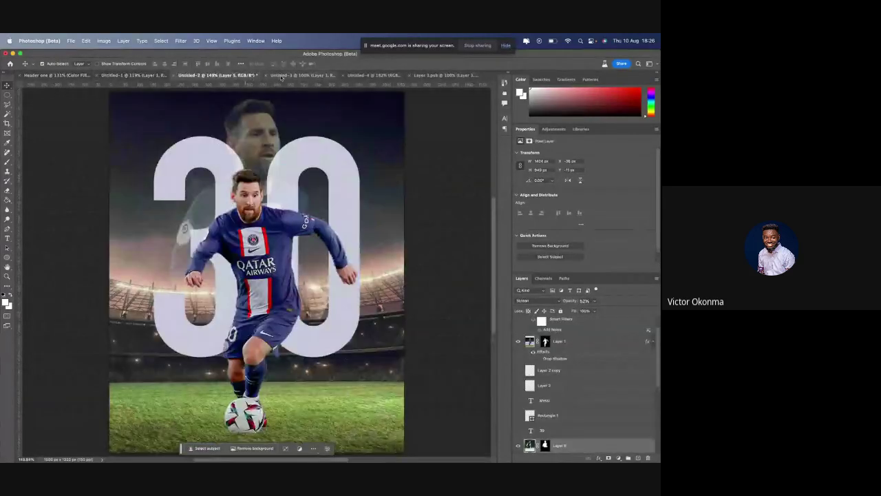
click(281, 76)
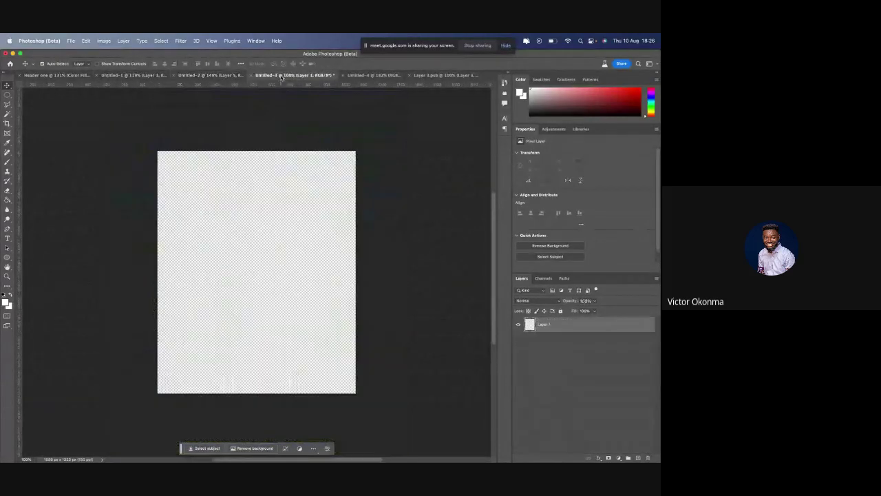
click(231, 75)
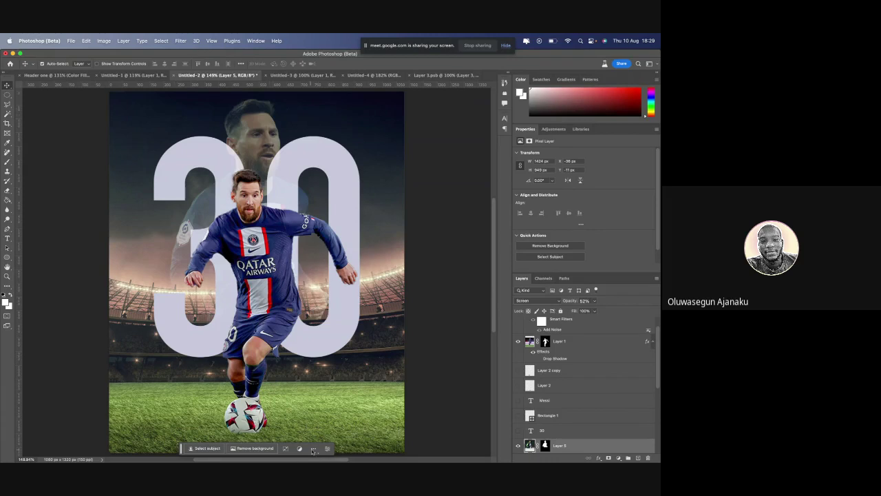
View the Shutterstock seamless geometric line-pattern page, then return to the Photoshop poster via Mission Control
click(380, 458)
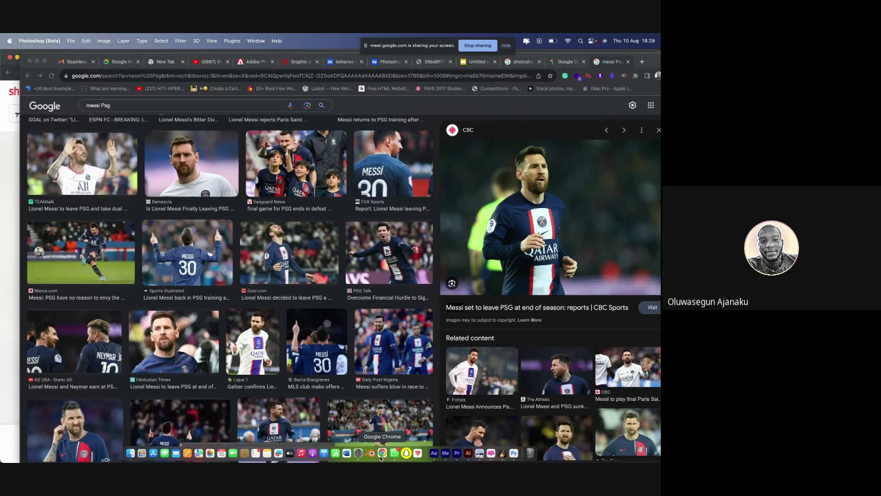
click(10, 248)
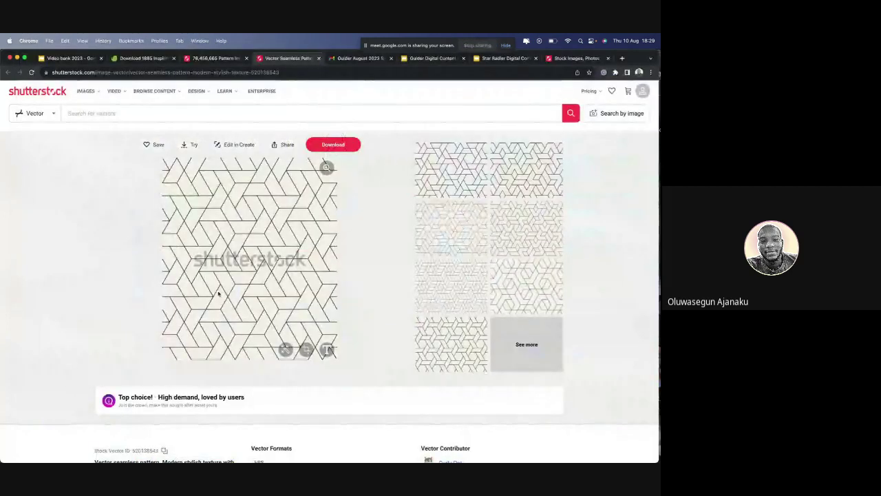
key(ctrl+Up)
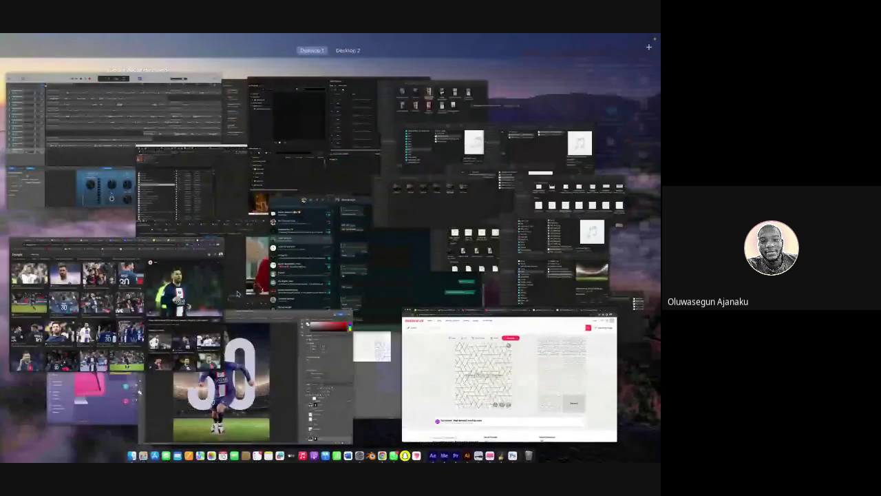
click(241, 392)
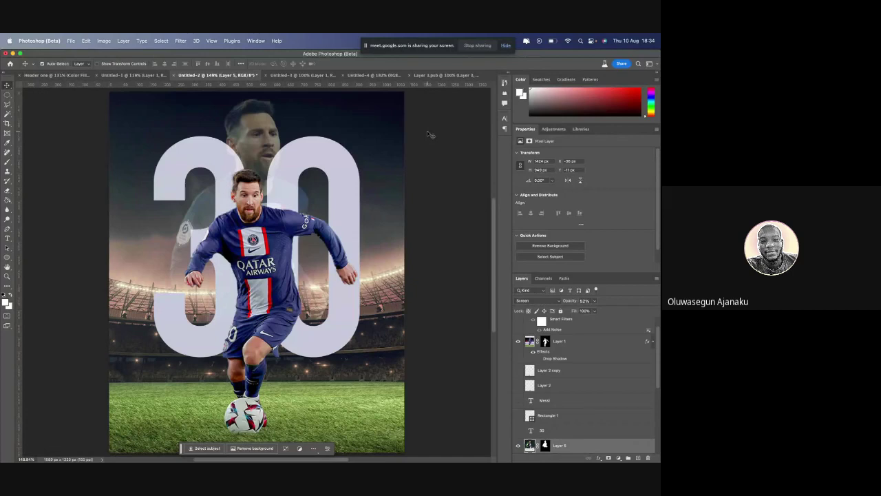
click(409, 159)
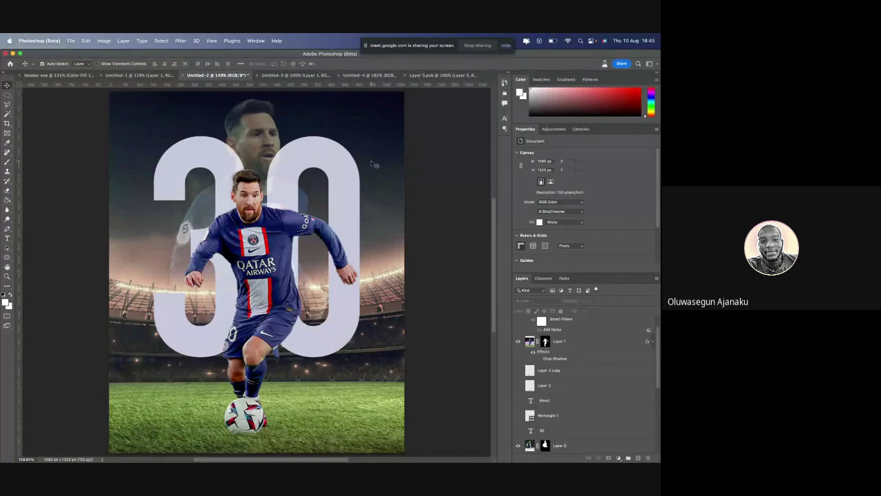
With the 30 layer selected, create a frame animation Timeline holding a single frame
click(343, 166)
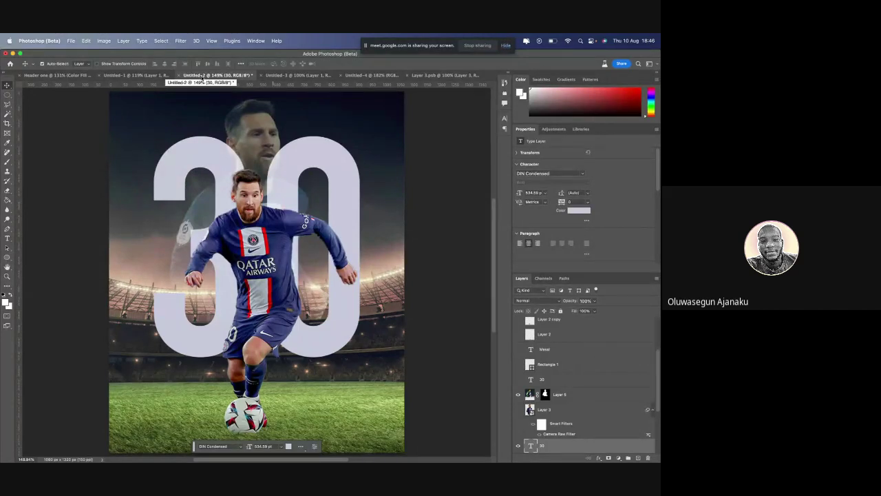
click(180, 41)
mouse_move(253, 41)
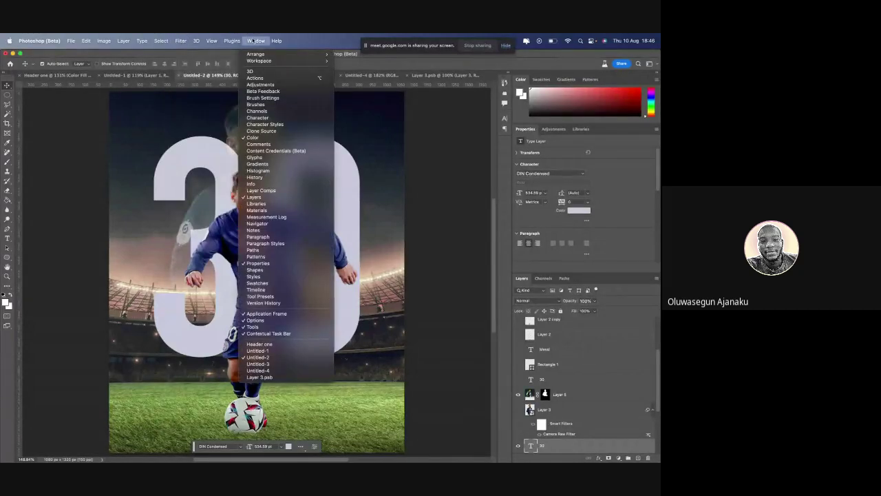
click(281, 290)
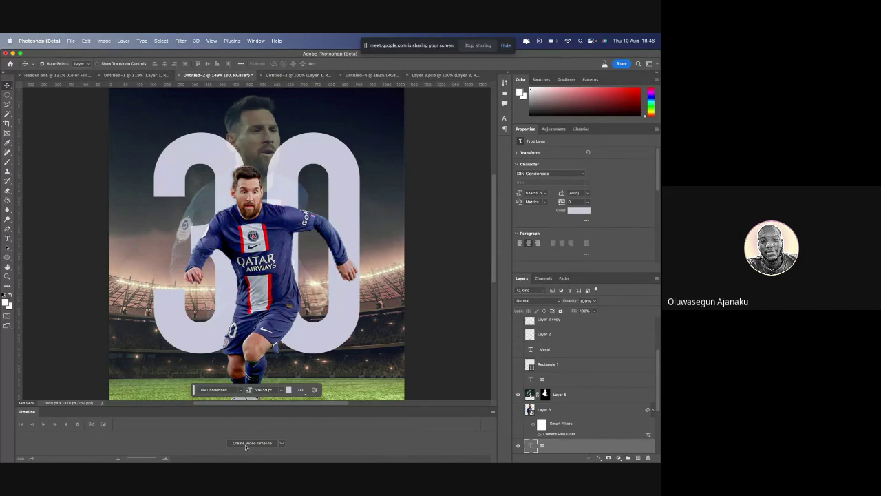
click(281, 442)
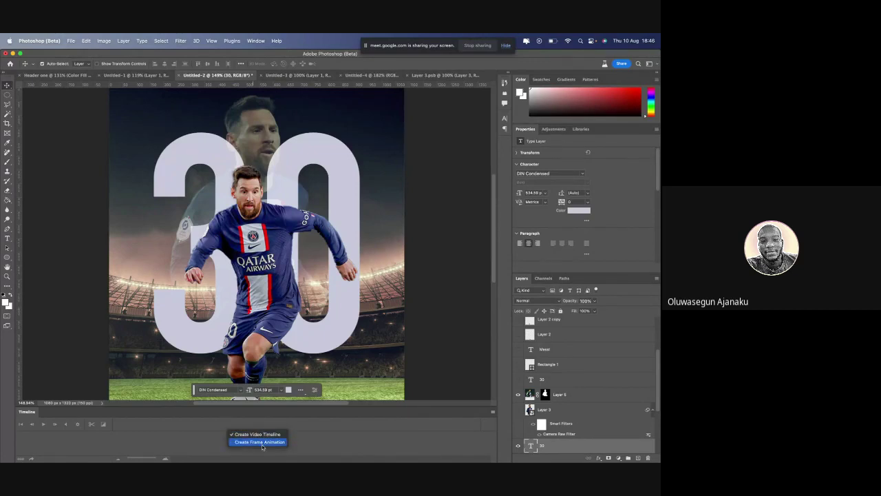
click(260, 442)
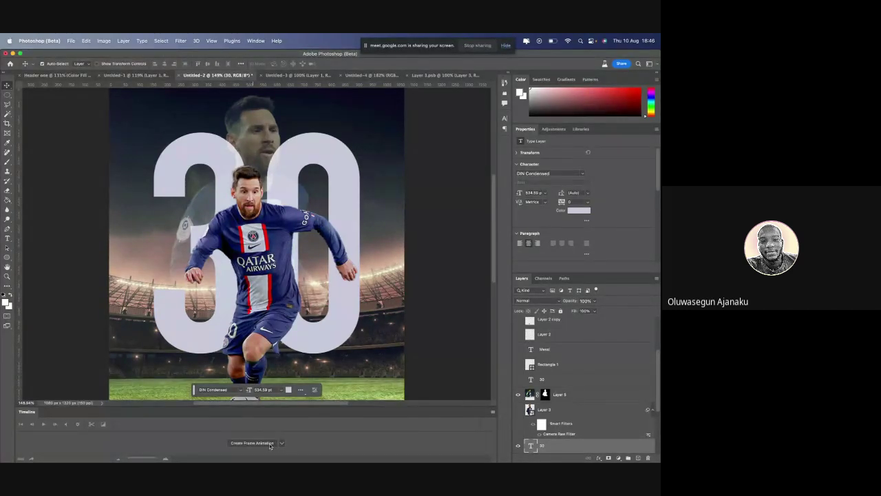
click(252, 442)
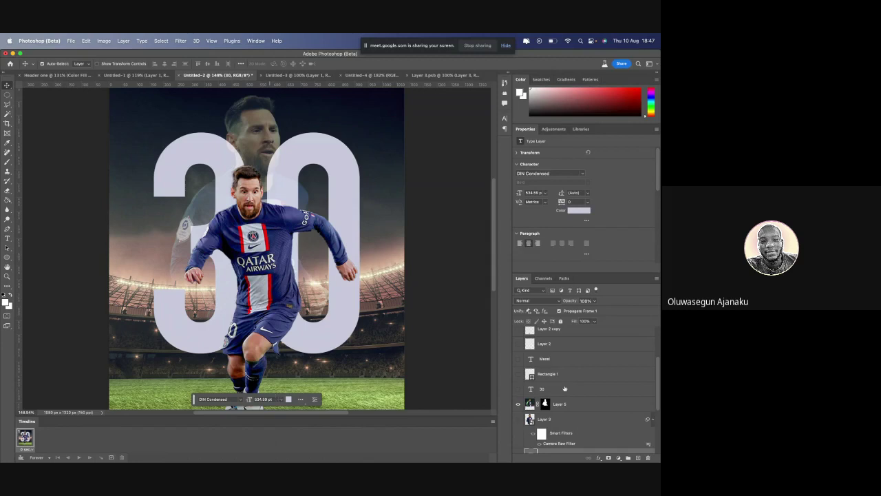
In frame 1, hide the faded head (Layer 5), the big 30 and Layer 1, leaving only the stadium
click(518, 404)
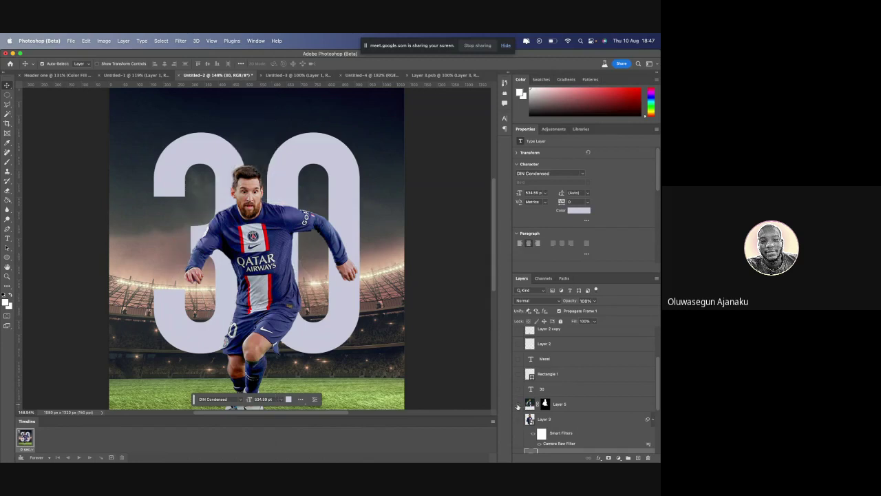
scroll(519, 407, down, 3)
click(521, 410)
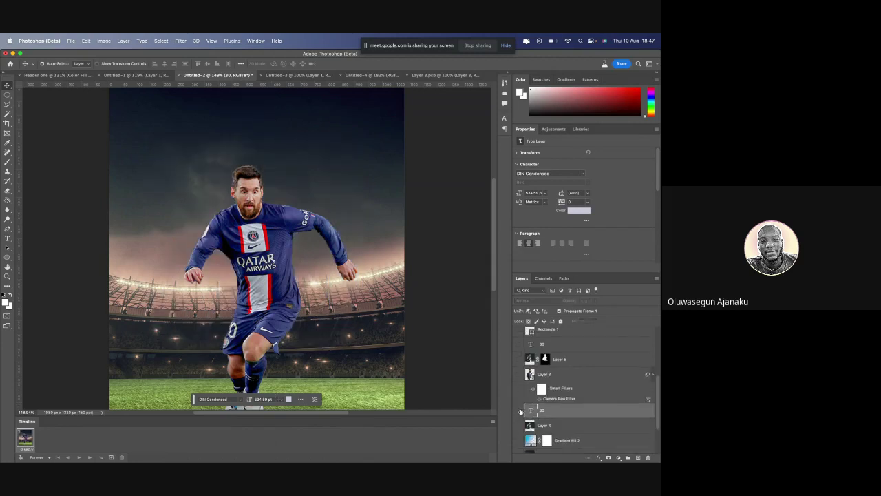
key(alt+period)
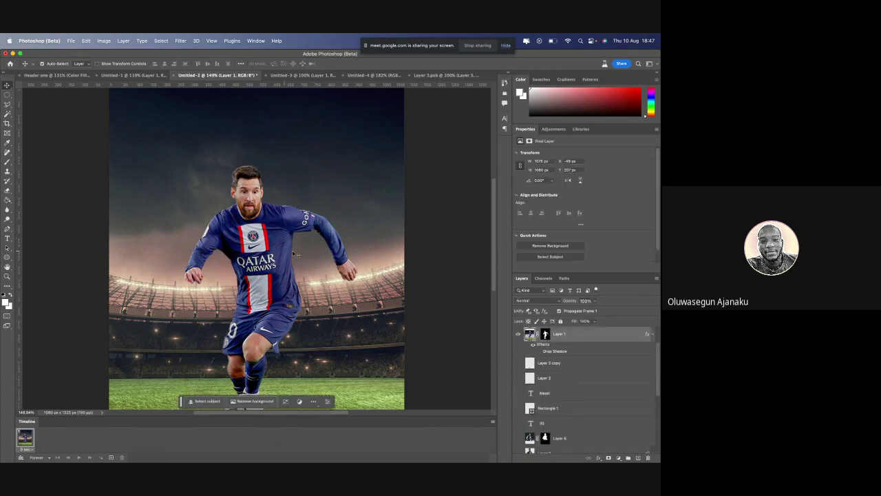
click(520, 334)
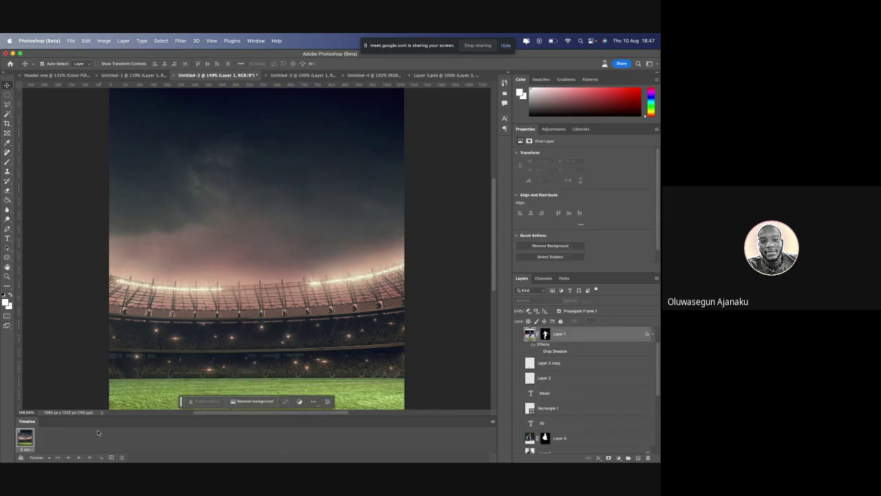
Add a second frame showing the player, 30 and faded head, then open Tween for both frames
click(112, 457)
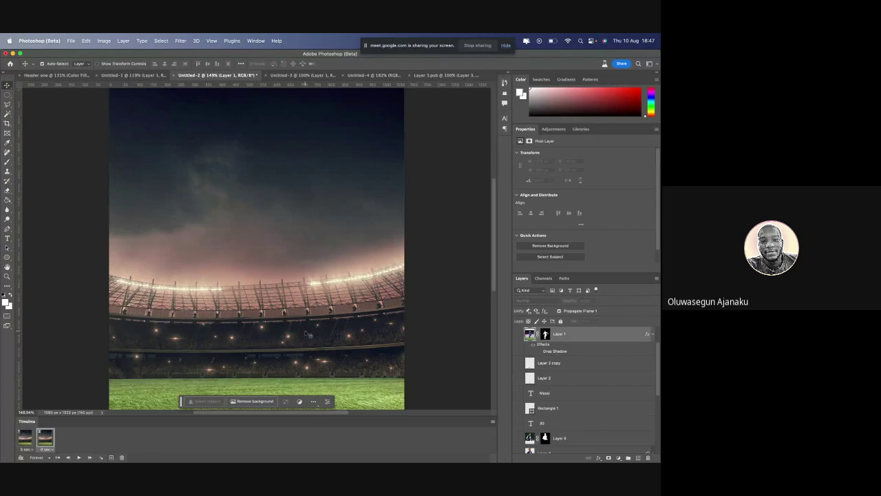
click(519, 334)
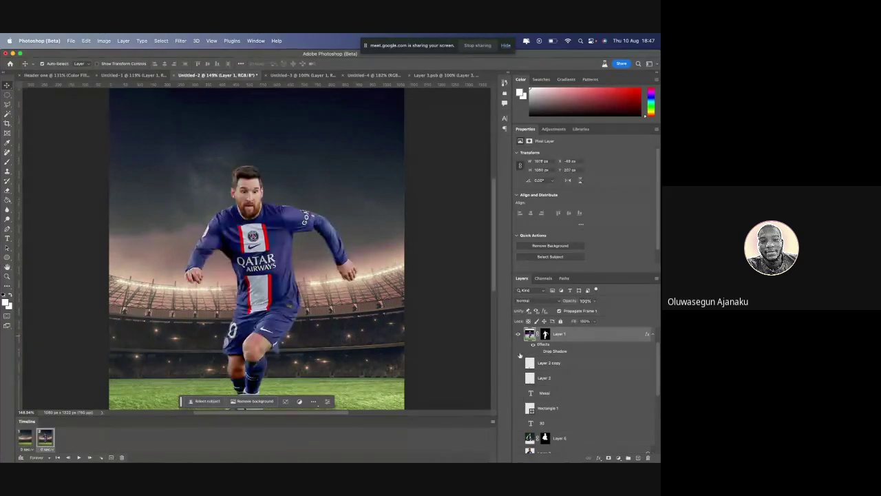
scroll(520, 355, down, 1)
click(518, 411)
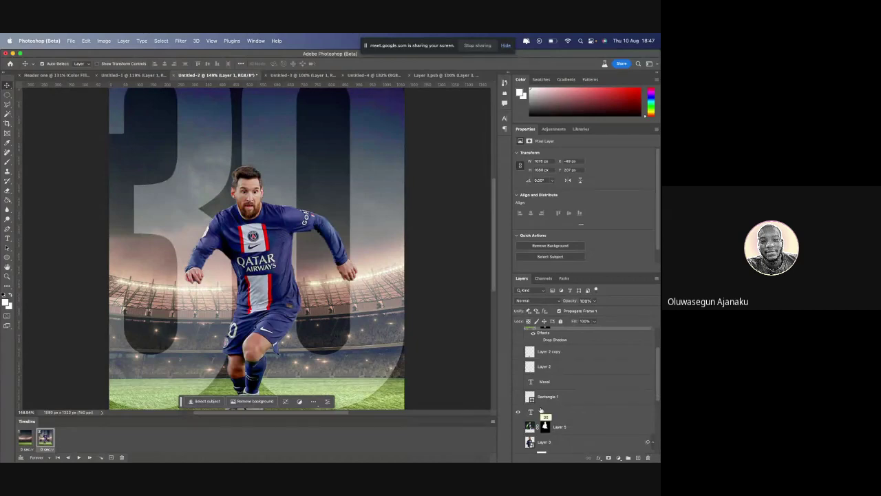
click(519, 411)
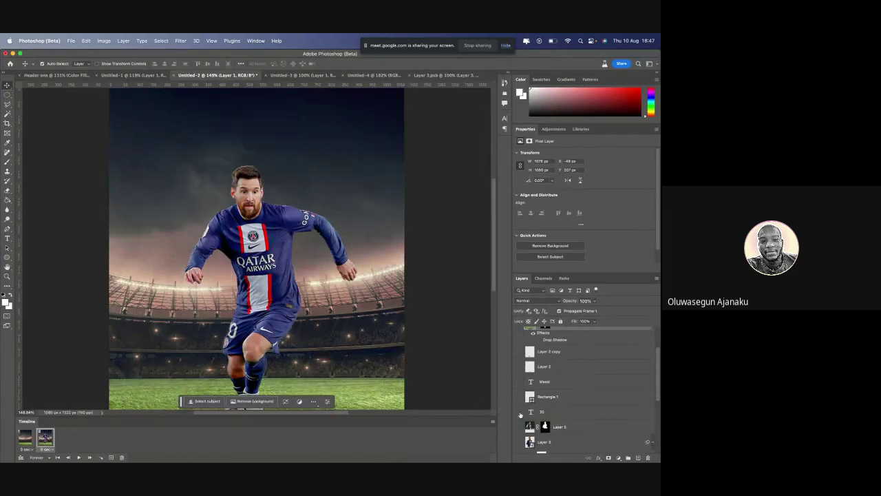
scroll(520, 413, down, 2)
click(518, 432)
scroll(521, 399, up, 1)
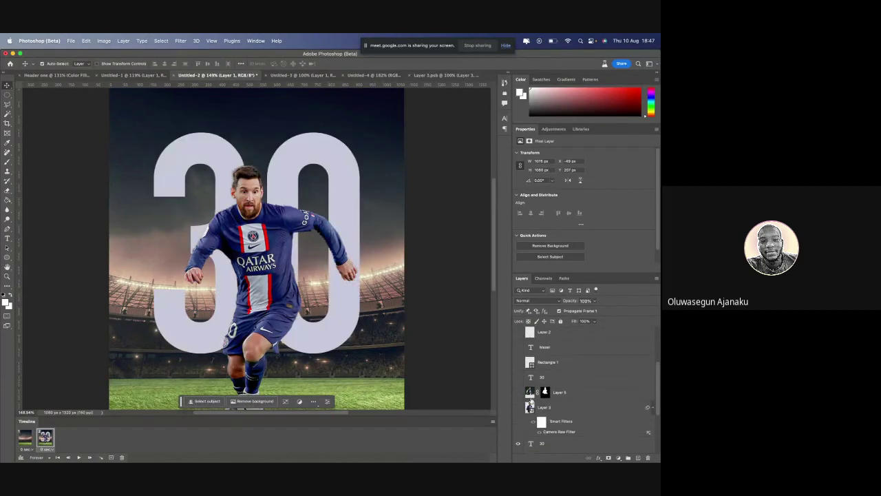
click(519, 391)
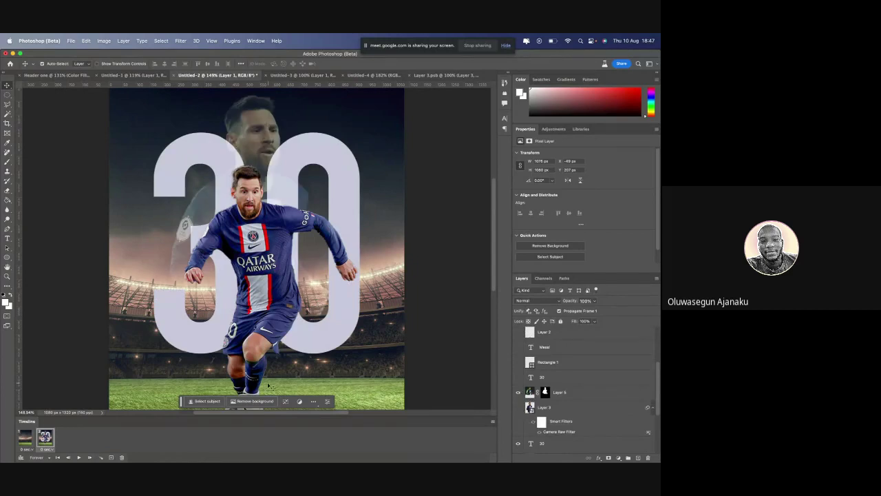
shift+click(27, 438)
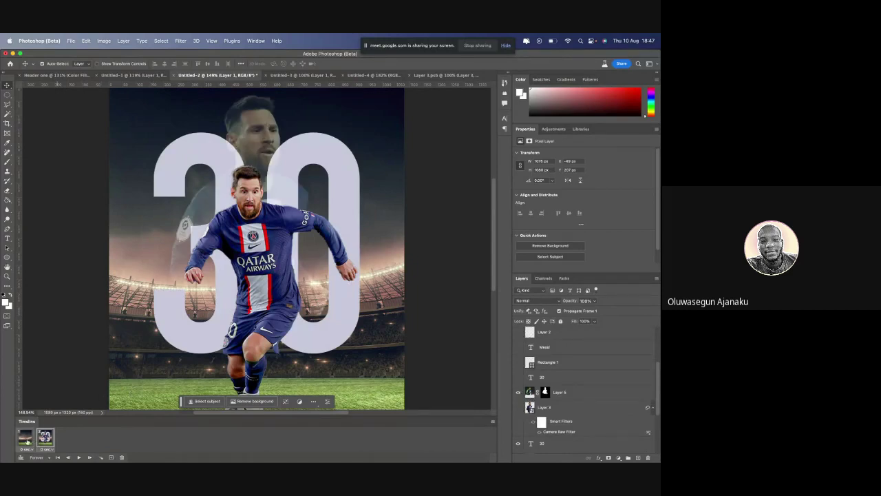
click(102, 458)
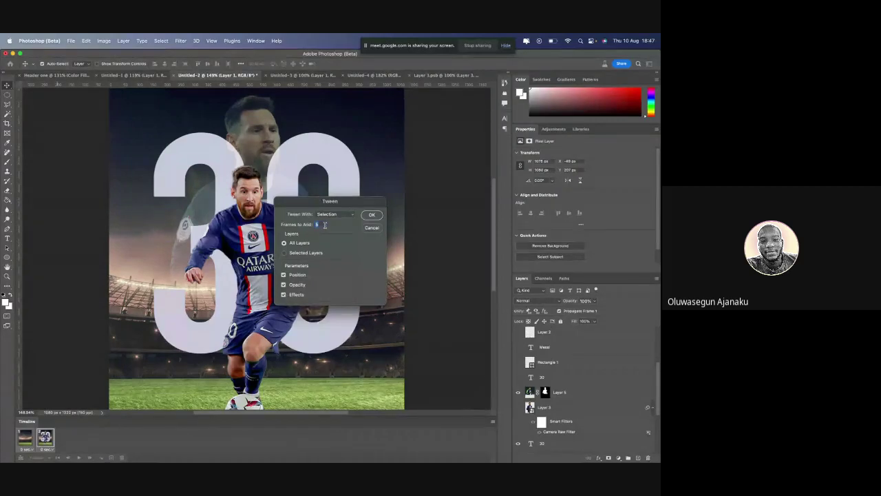
Set the Tween frames to add and generate the in-between frames, about 22 frames total
click(318, 225)
click(372, 214)
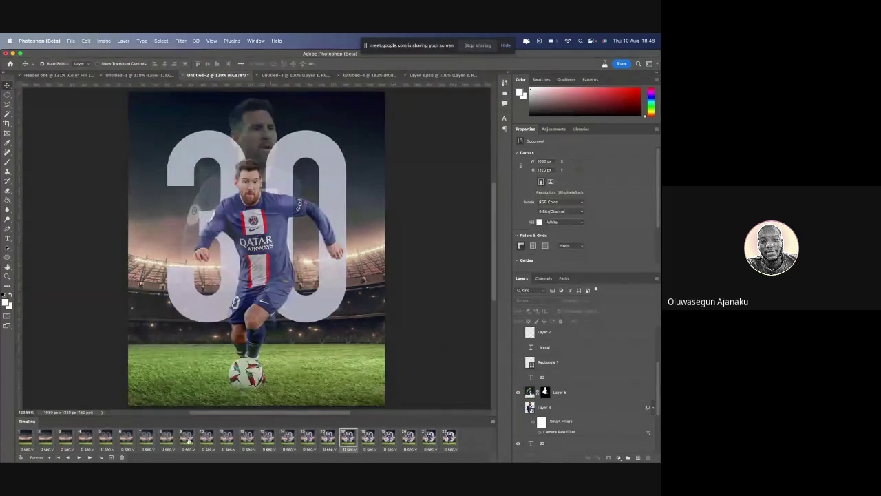
Play the tweened animation from the first frame, then stop it
click(25, 436)
key(space)
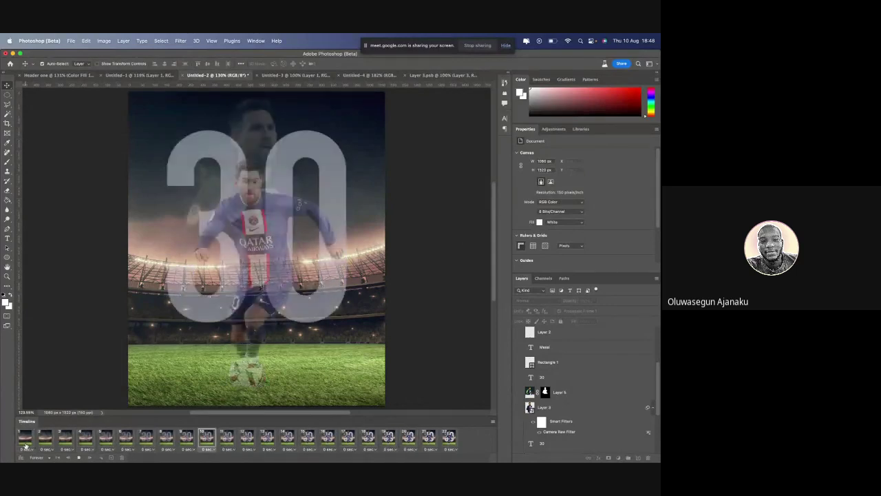
key(space)
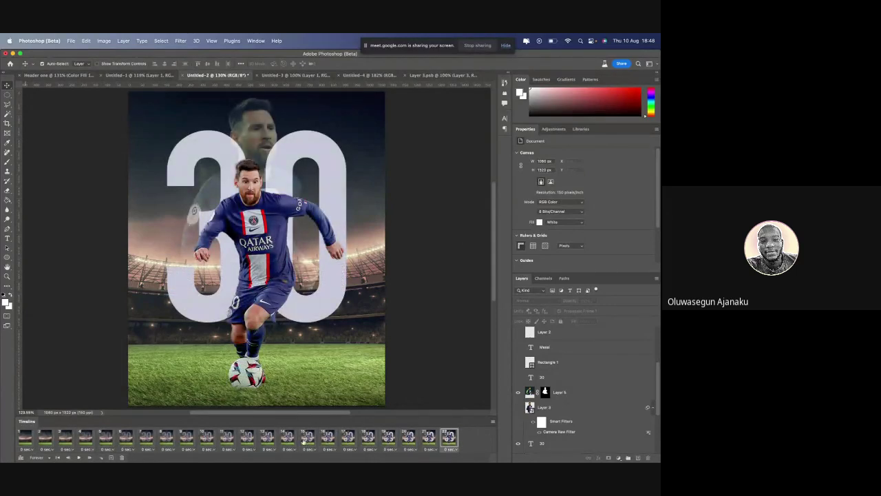
Undo the tween back to one frame, then redo to restore the player, 30 and faded head
key(super+z)
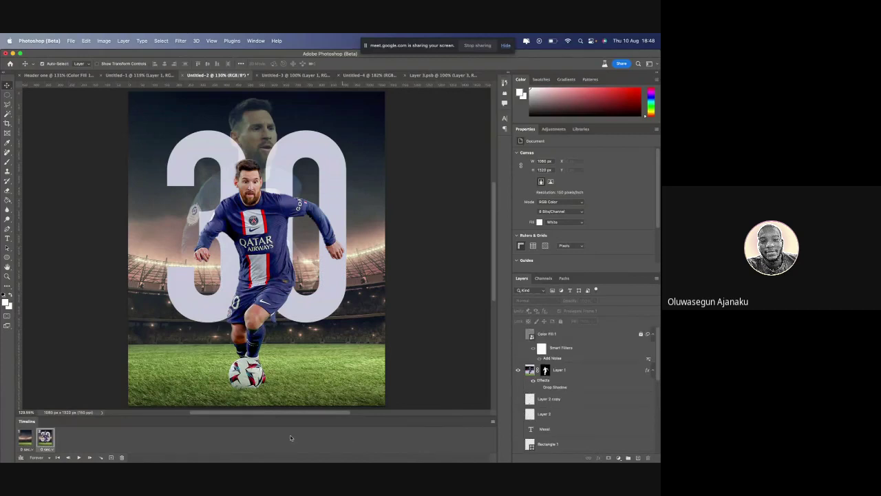
key(super+z)
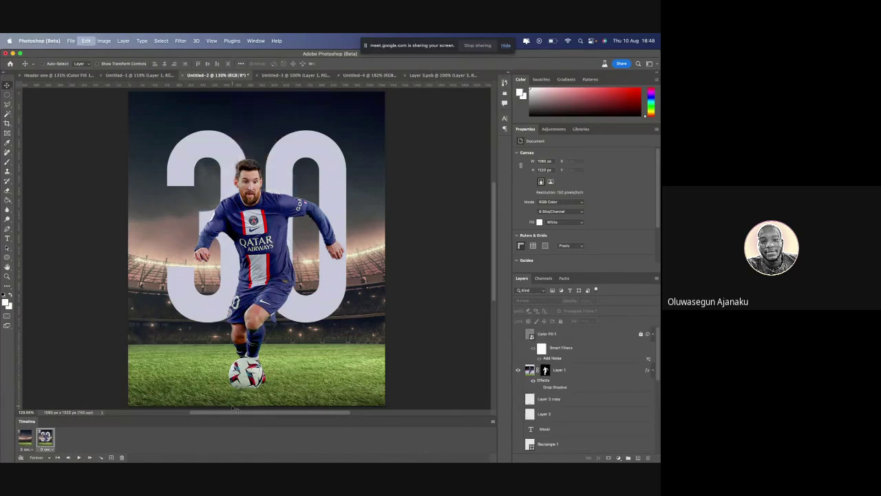
key(super+z)
key(super+z)
key(super+z)
key(super+z)
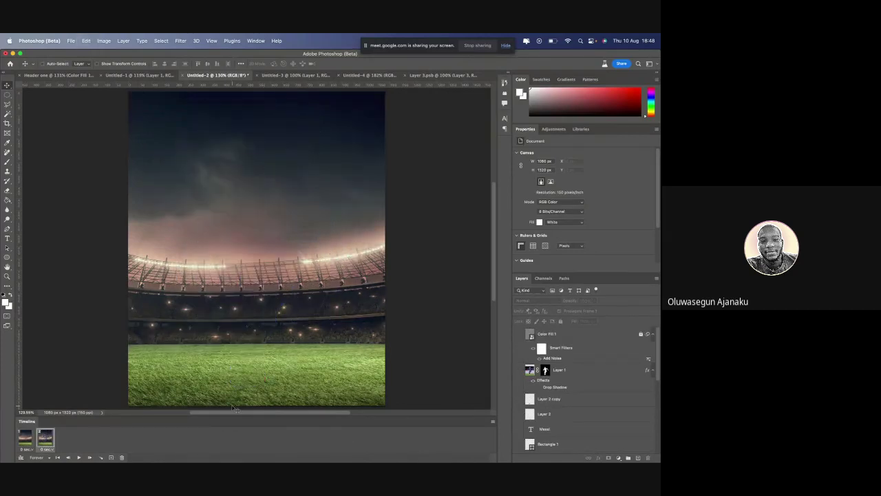
key(super+z)
key(super+shift+z)
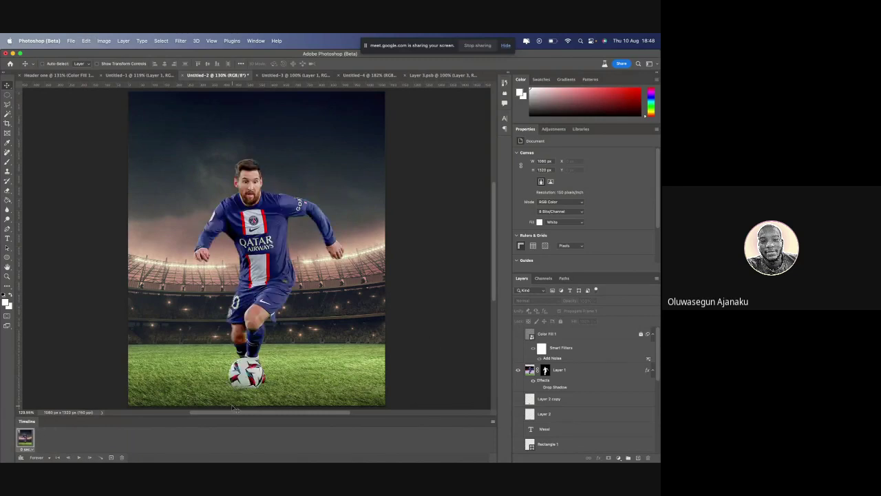
key(super+shift+z)
key(super+shift+z)
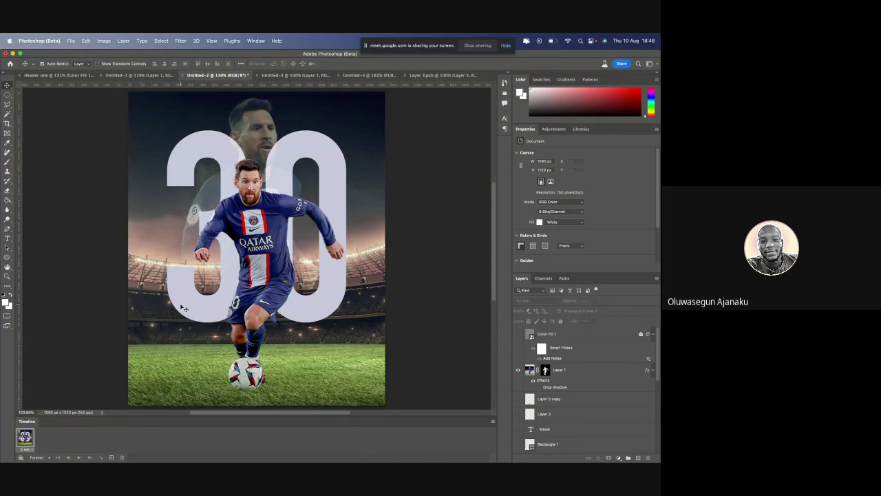
Drag the big 30 left and the faded head right off the canvas, then duplicate the frame
drag(184, 308, 326, 291)
scroll(326, 291, right, 8)
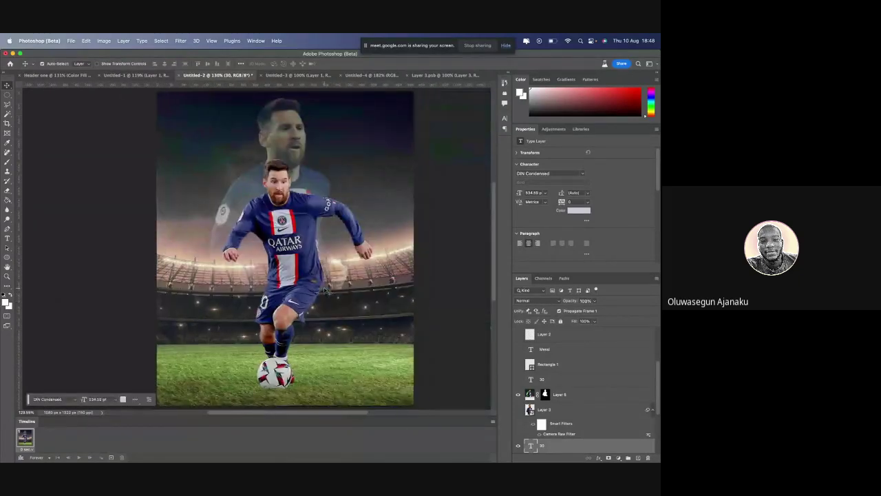
click(290, 136)
drag(291, 136, 178, 165)
scroll(178, 165, left, 3)
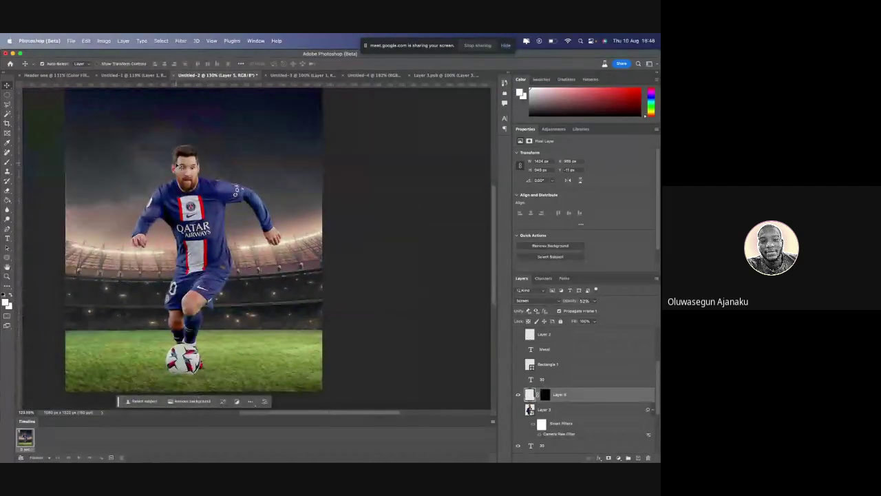
click(198, 197)
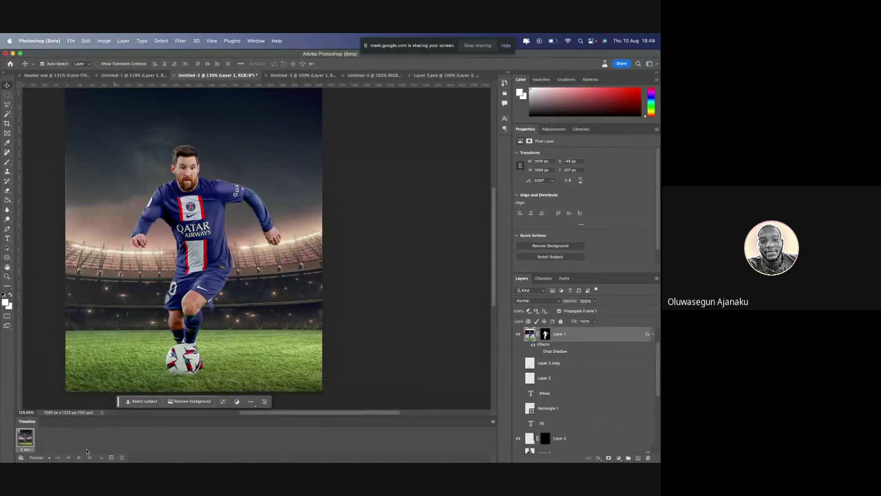
click(111, 457)
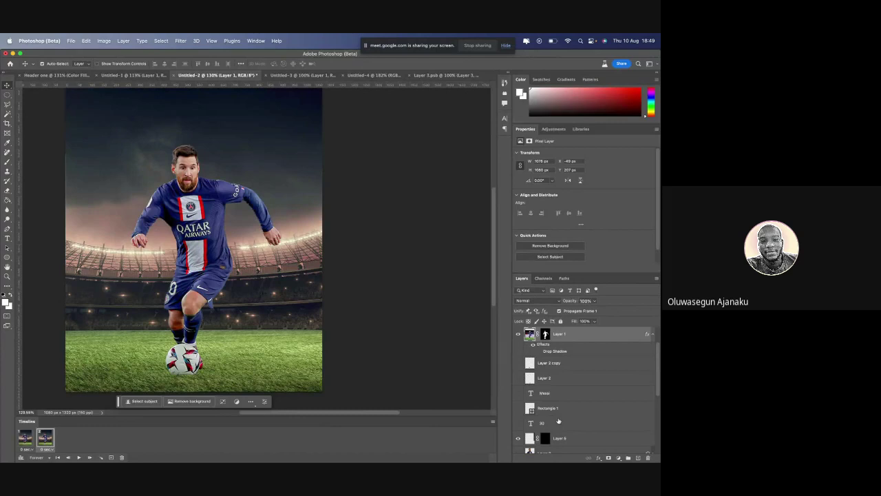
Free-transform the faded Messi layer (Layer 5) and shift it left on the poster
scroll(558, 421, down, 3)
click(563, 371)
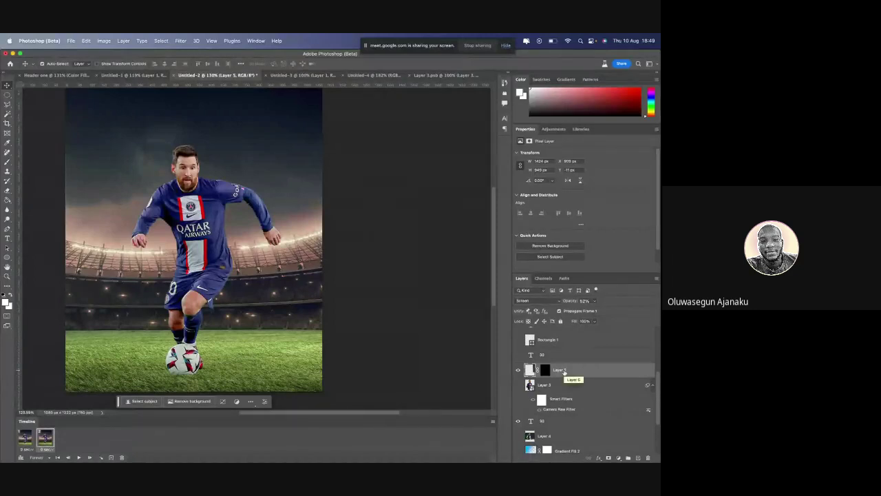
key(ctrl+t)
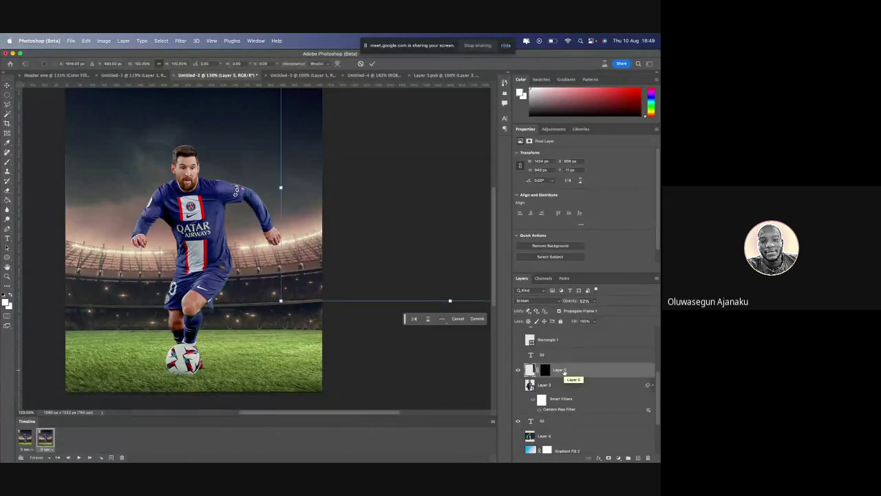
drag(420, 227, 195, 202)
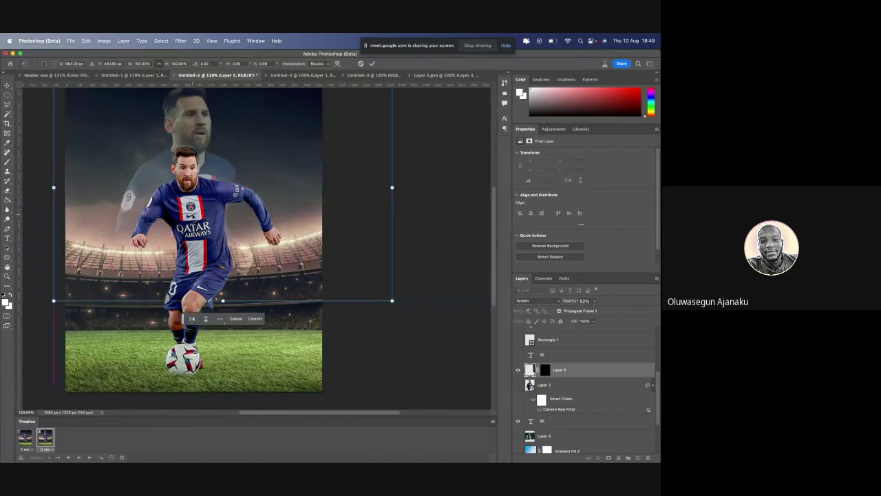
key(Return)
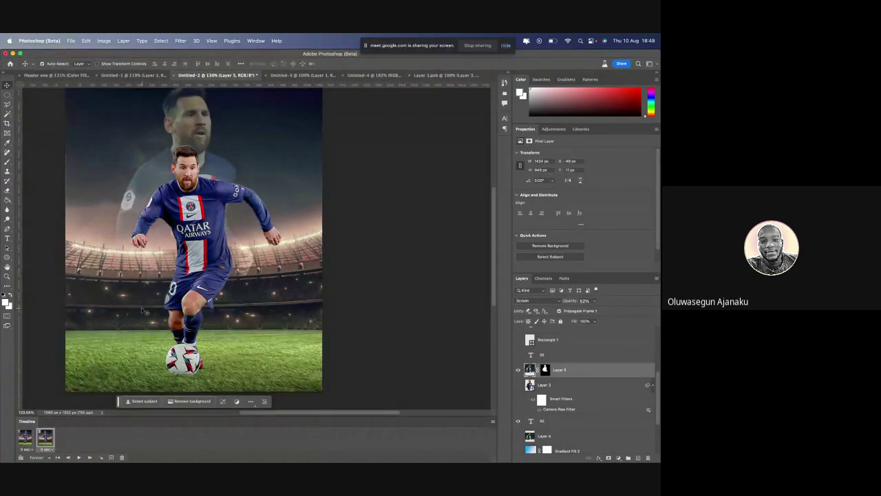
Check both animation frames and undo back to the full '30' composite
click(24, 436)
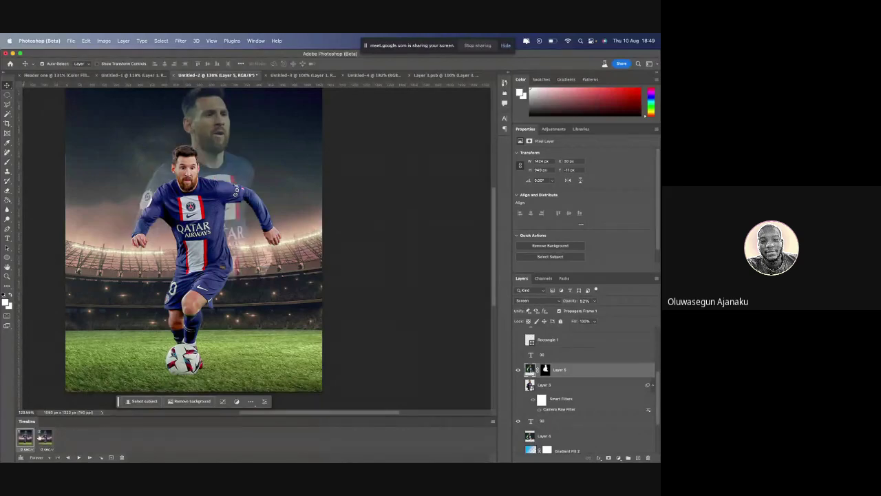
click(44, 438)
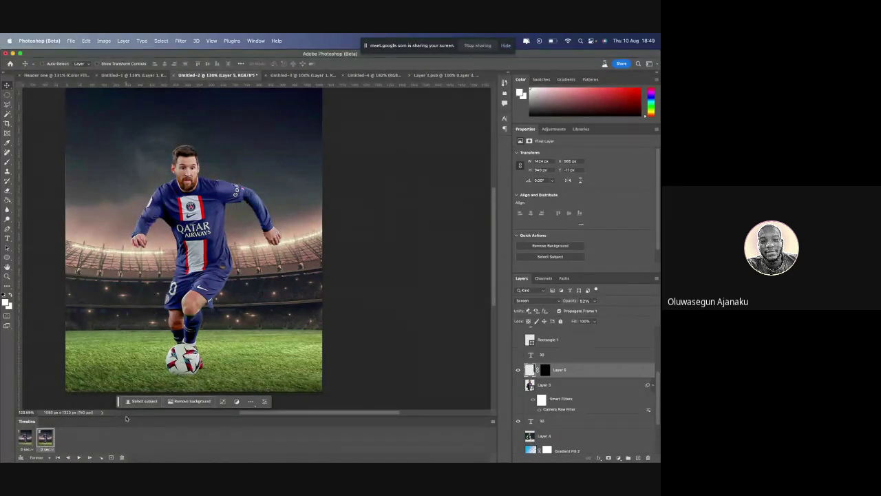
key(super+z)
key(super+z)
key(super+z)
key(super+z)
key(super+z)
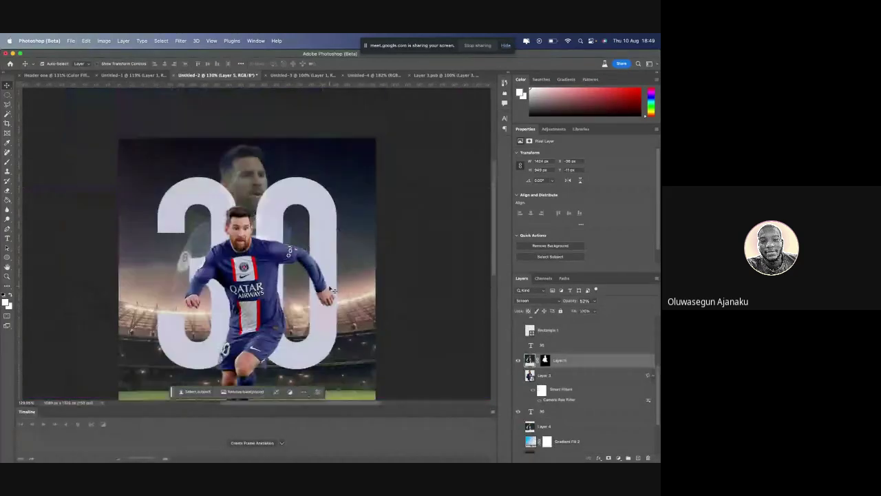
Create a frame animation from the composite, duplicate the frame, and select Layer 1
click(253, 443)
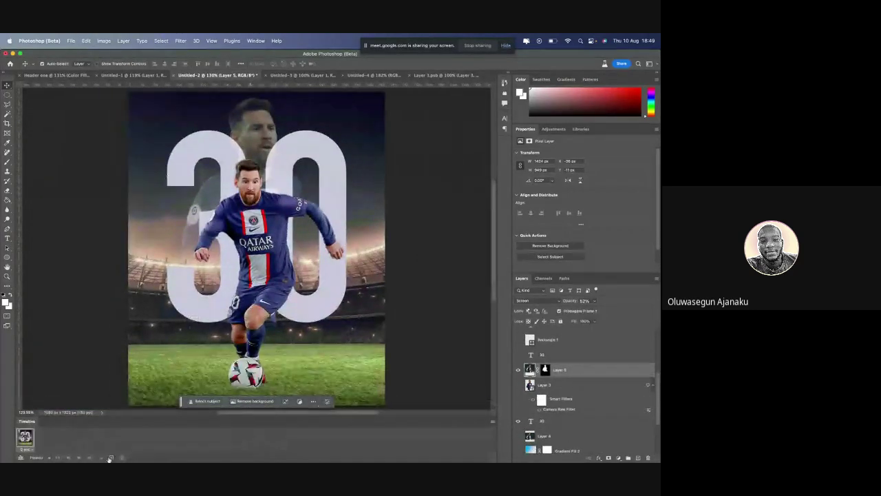
click(111, 457)
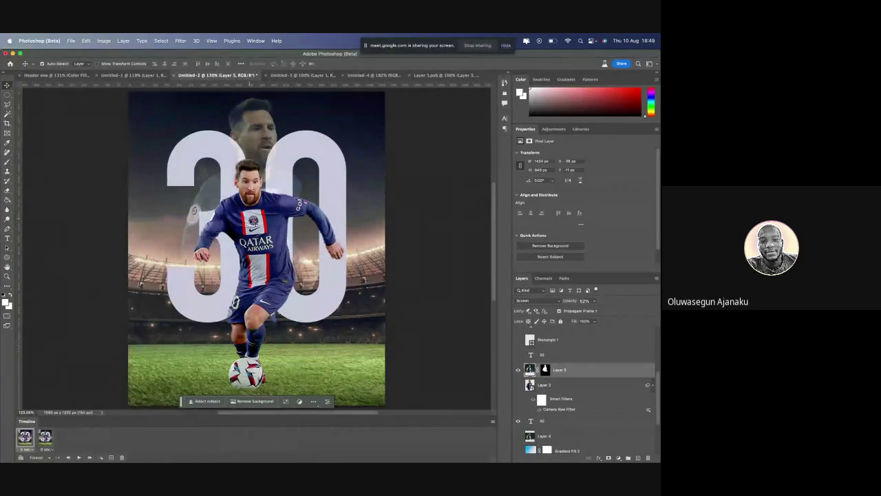
click(261, 250)
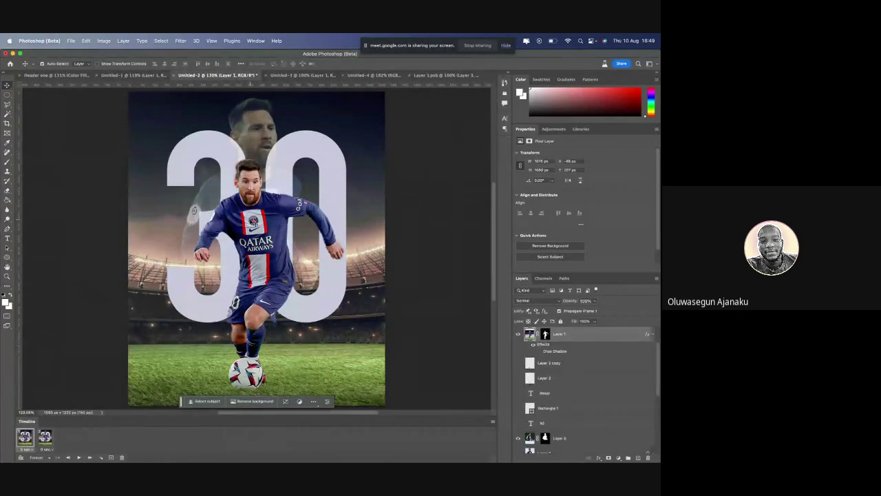
In frame 2 push the faded face off the right edge, then duplicate frame 1 as a third frame
click(44, 436)
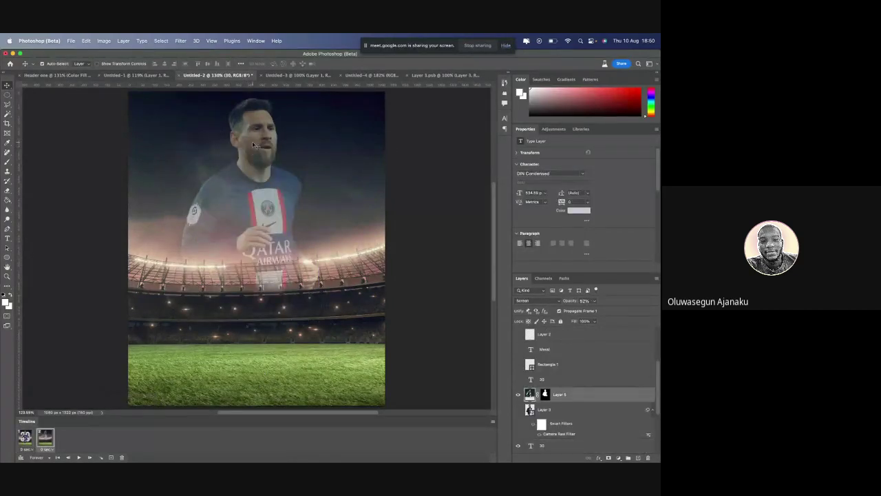
drag(253, 145, 453, 160)
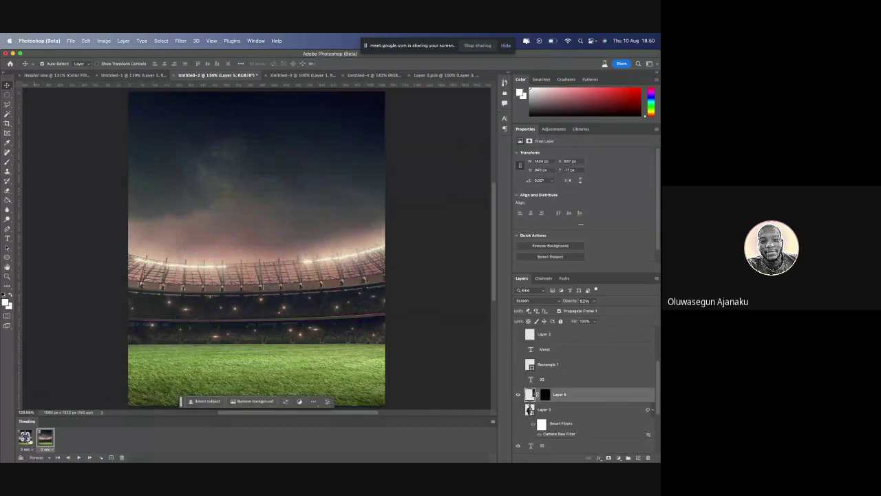
click(26, 438)
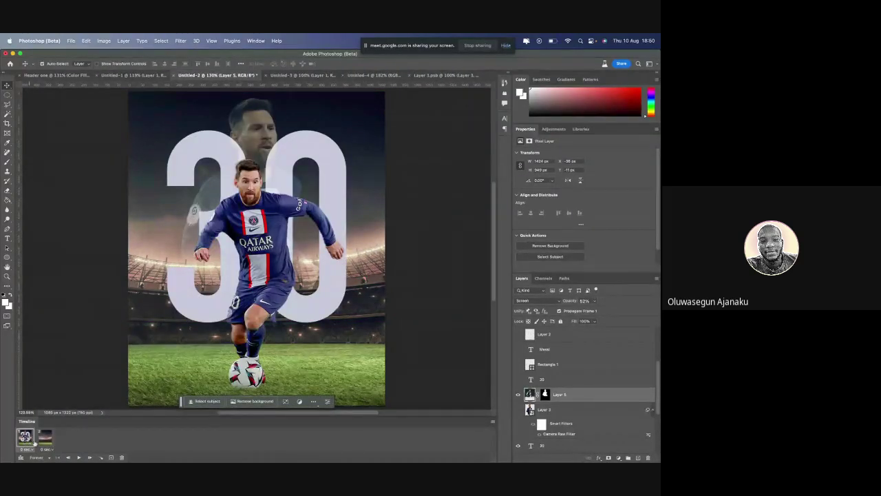
click(109, 459)
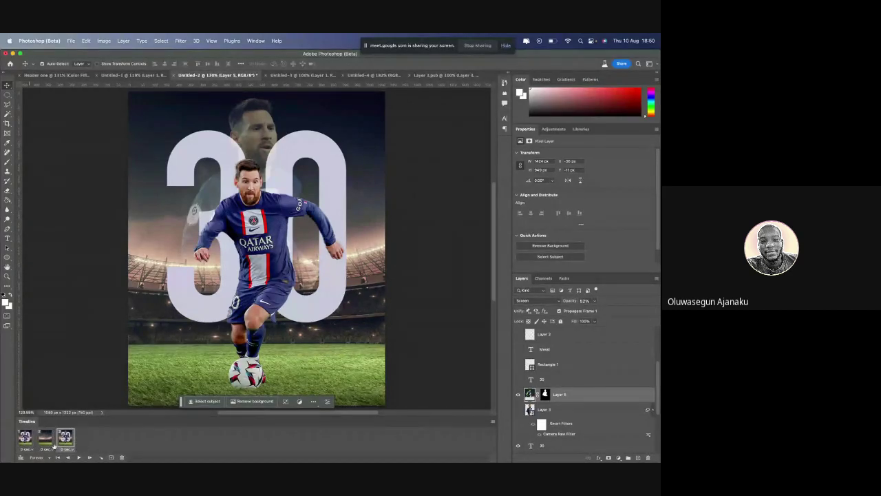
click(45, 439)
click(25, 439)
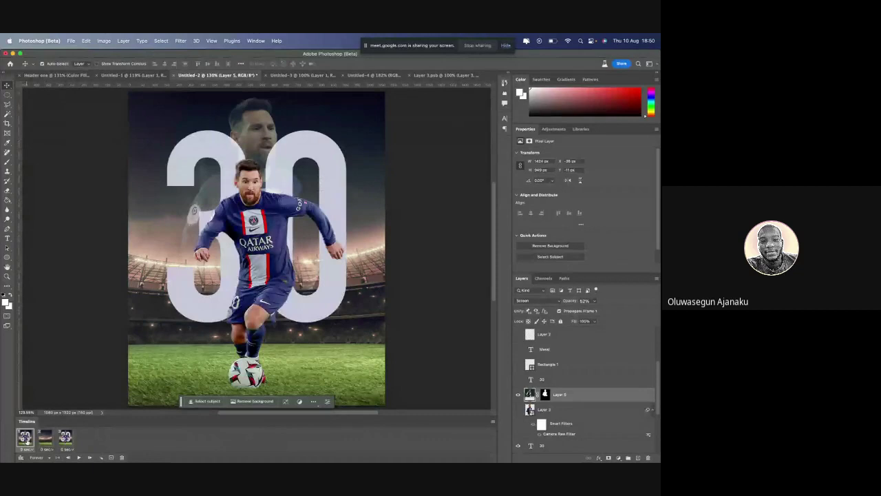
shift+click(63, 441)
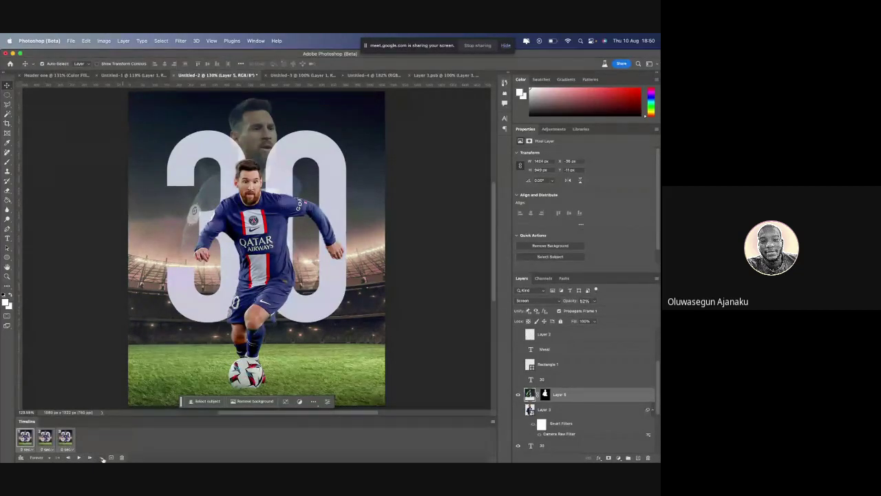
click(64, 436)
click(47, 441)
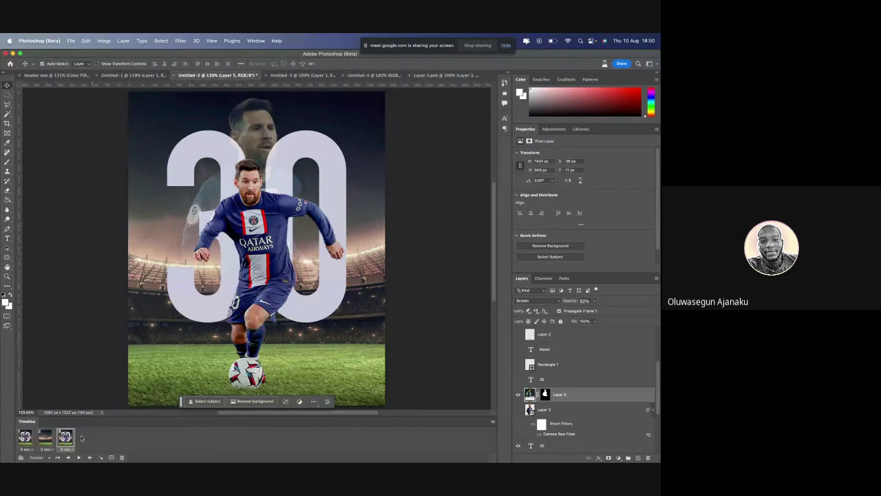
Play the roughly 23-frame tweened animation of the 30 and faded face, then stop it
key(space)
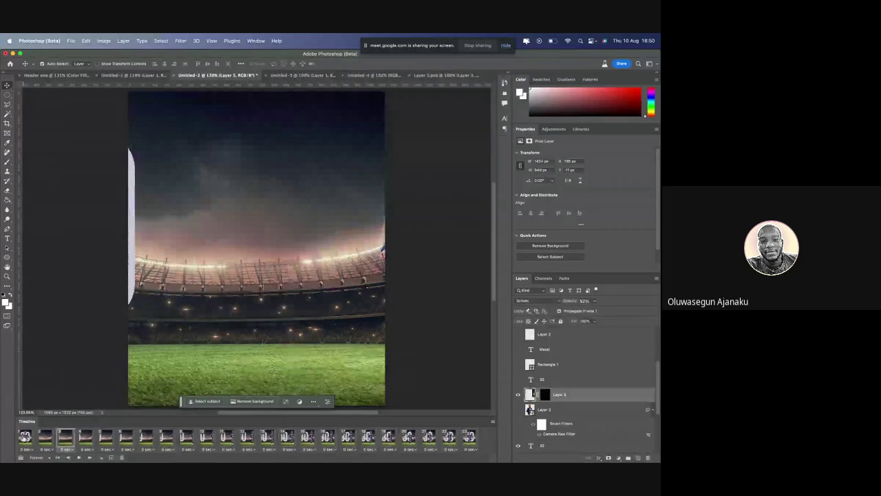
key(space)
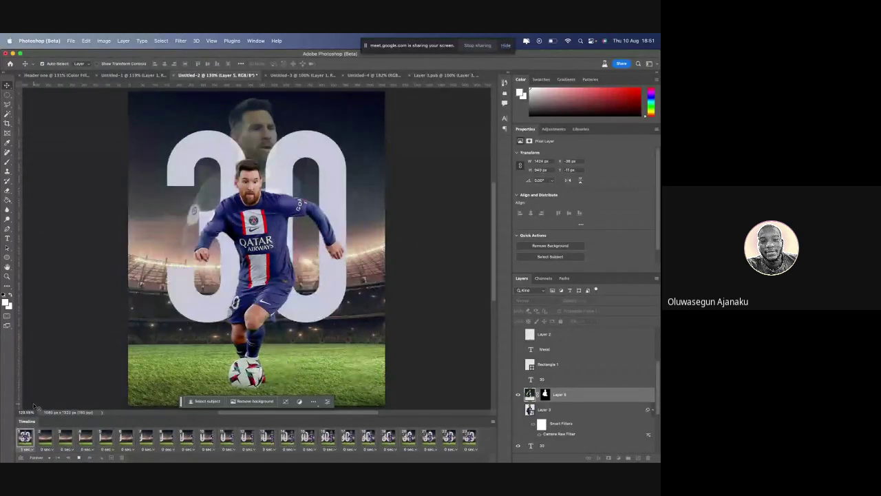
key(space)
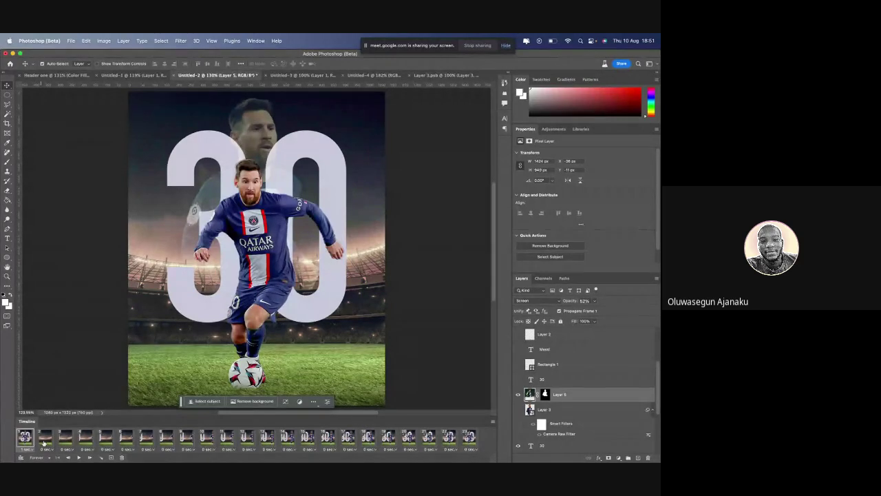
key(space)
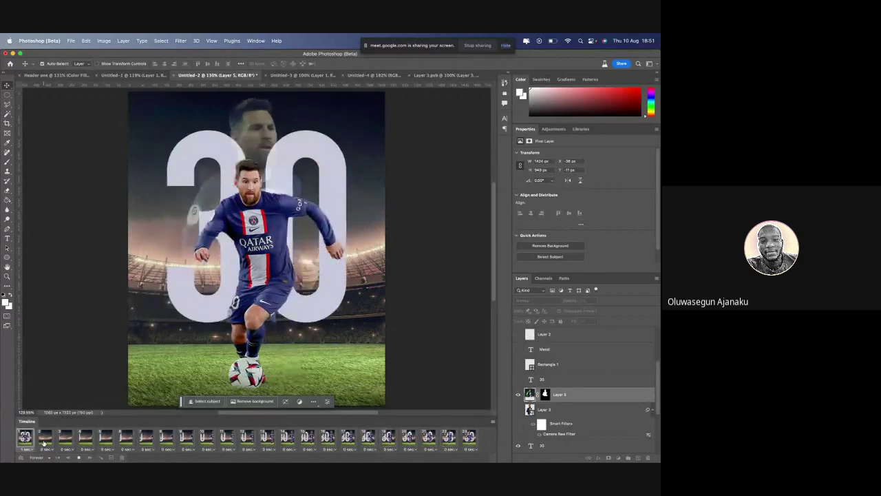
click(44, 440)
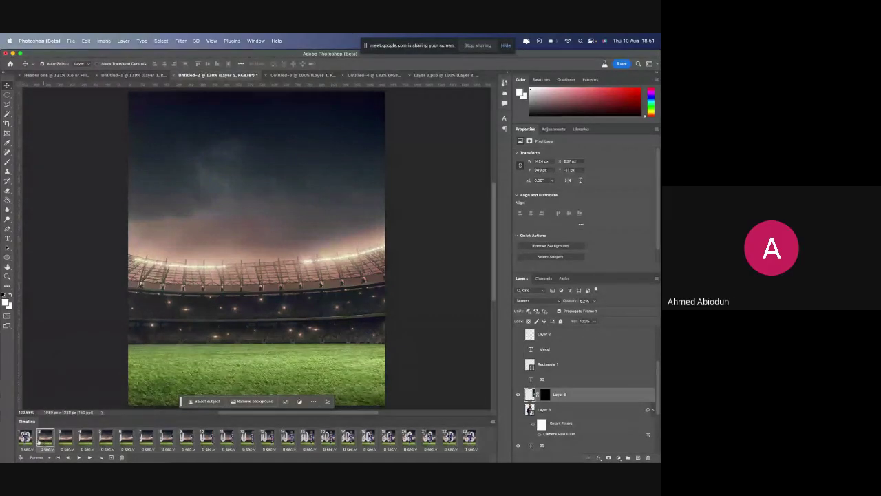
Return to the first '30' frame and drag the photoshop_reference.pdf Preview window over Photoshop
click(25, 440)
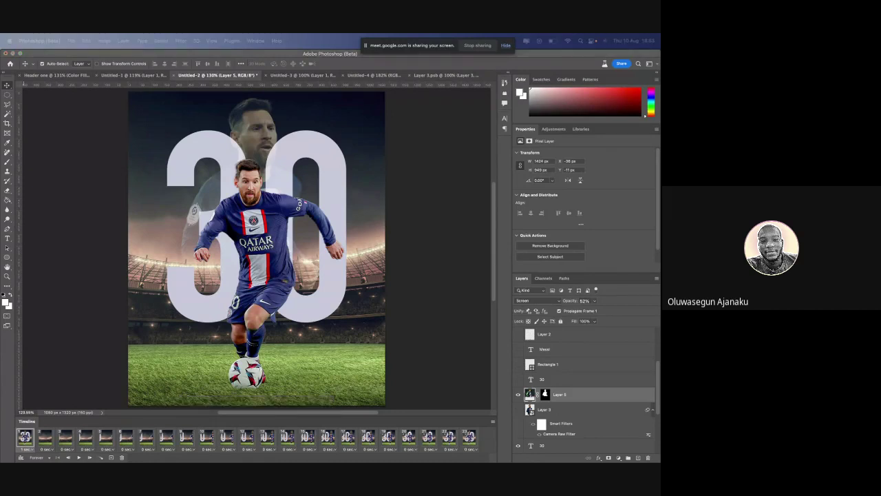
drag(659, 74, 51, 58)
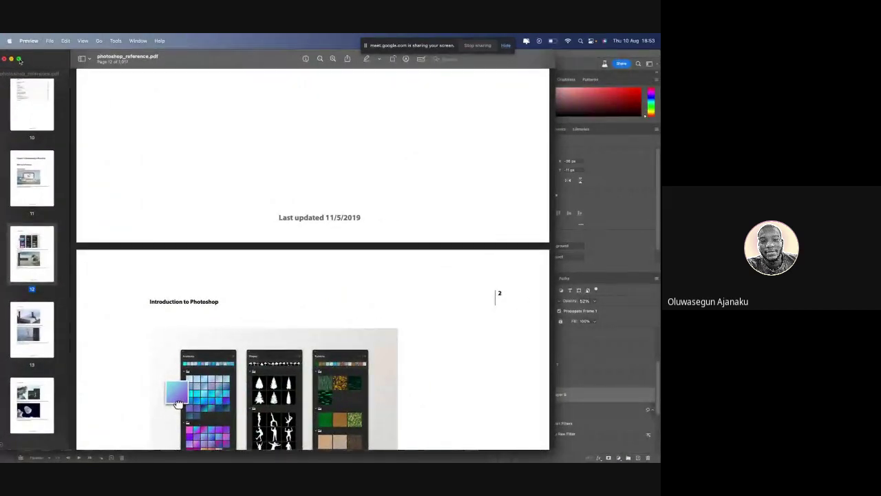
Expand the reference PDF and scroll from page 24 to page 58, SwitchBoard troubleshooting
click(20, 62)
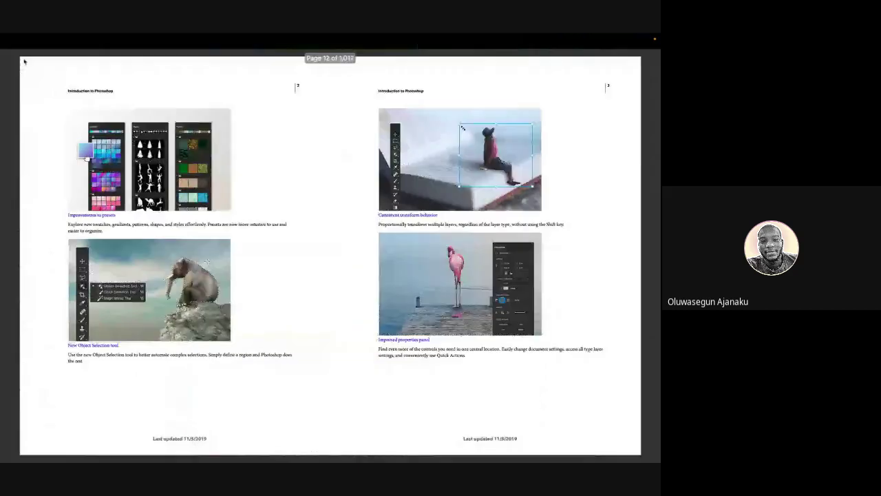
scroll(269, 198, up, 5)
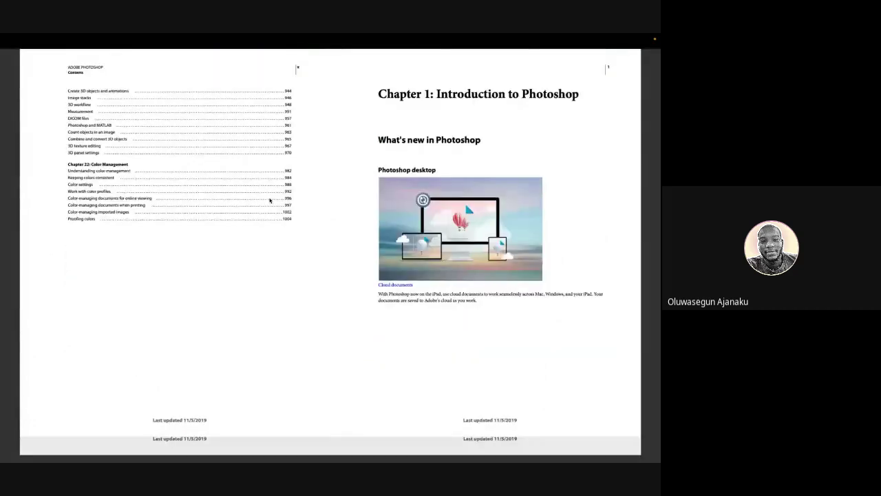
scroll(270, 199, down, 5)
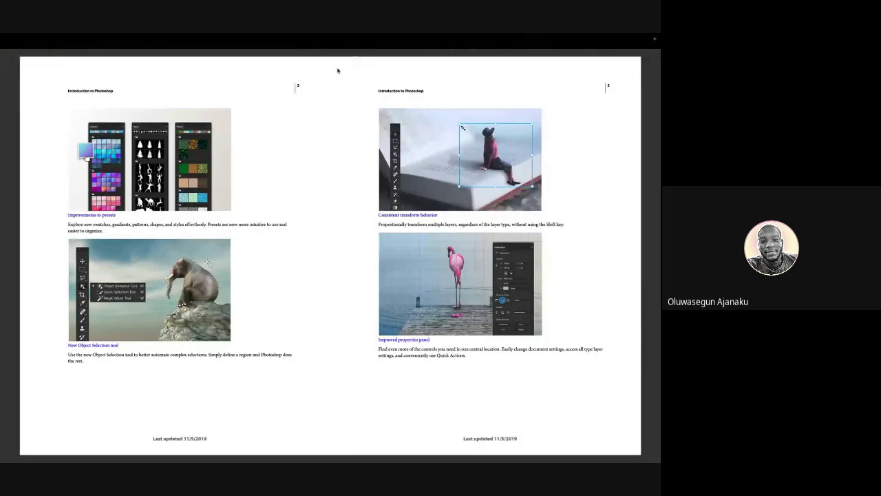
scroll(341, 244, down, 5)
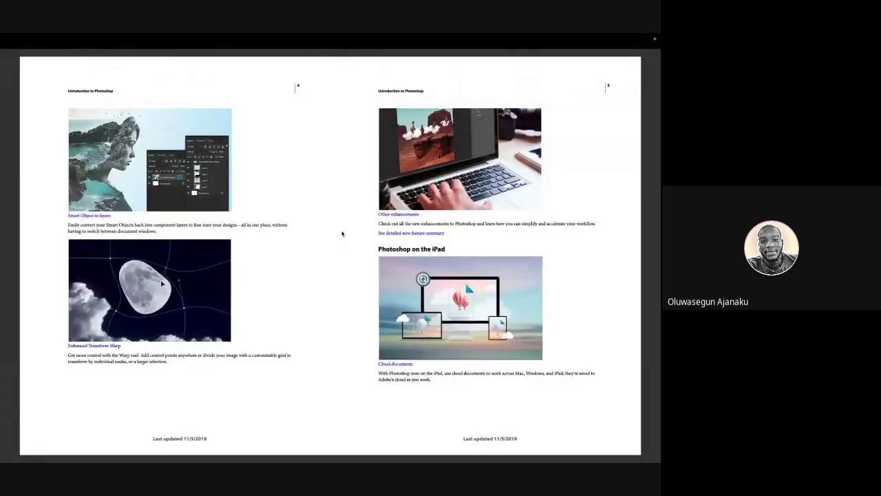
scroll(341, 234, down, 5)
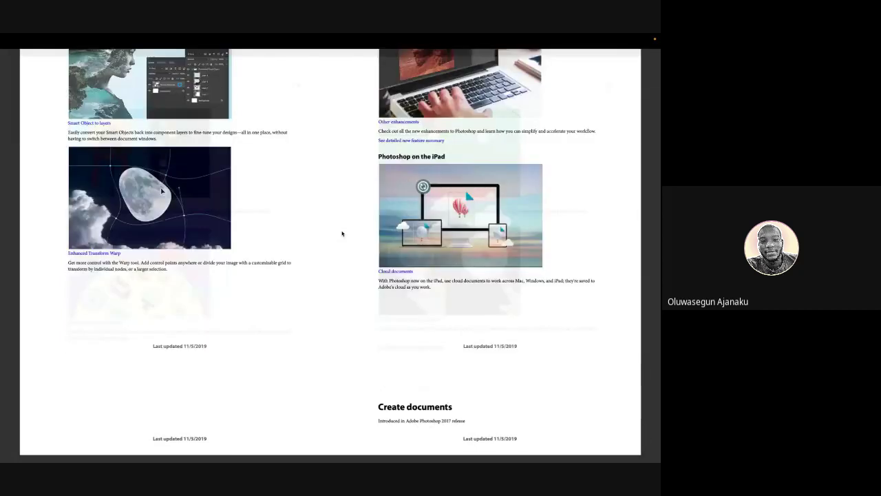
scroll(341, 234, down, 10)
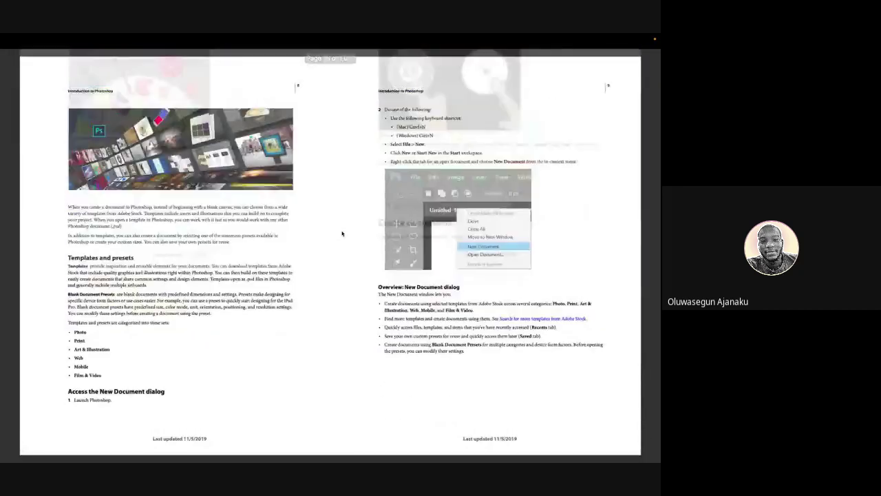
scroll(341, 233, down, 5)
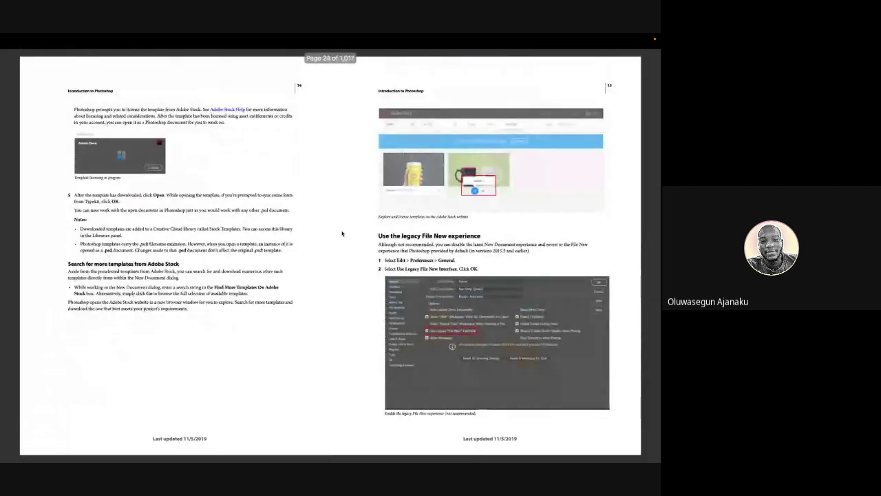
scroll(342, 233, down, 10)
scroll(341, 233, down, 5)
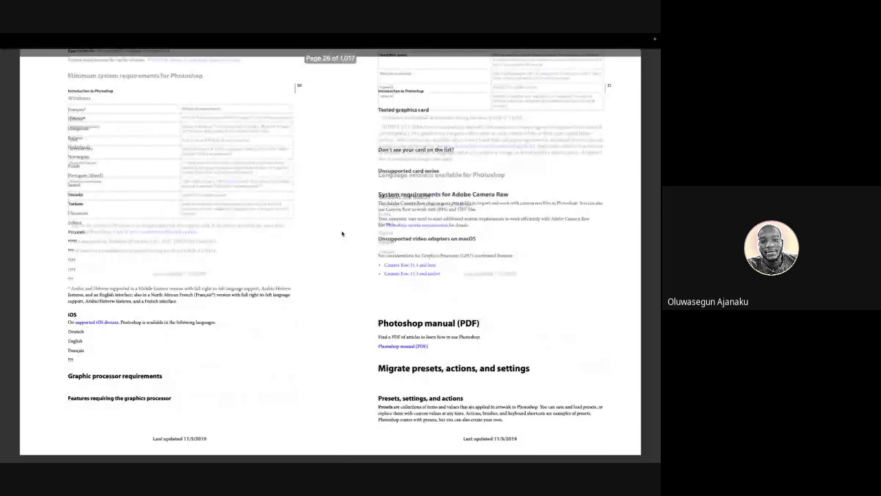
scroll(341, 233, down, 20)
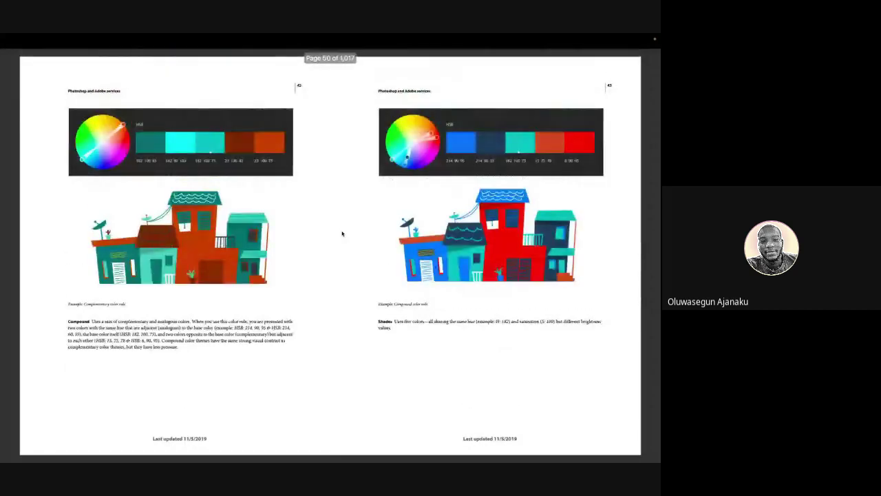
scroll(341, 233, down, 6)
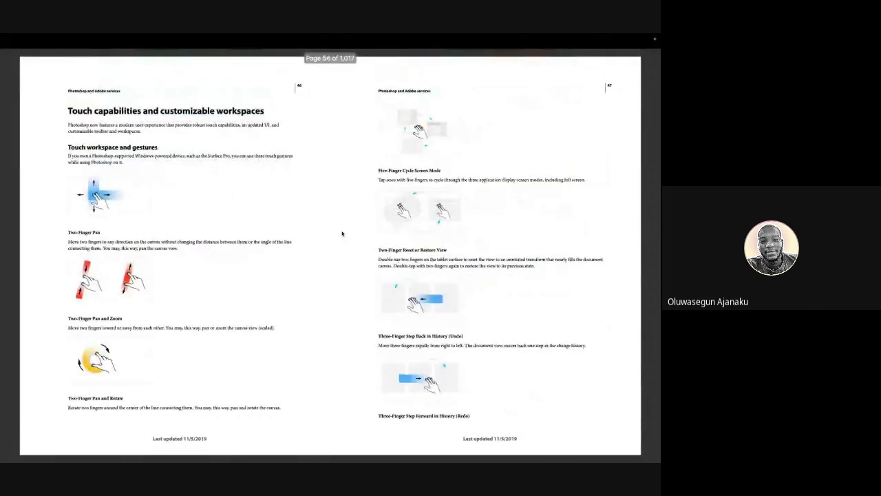
scroll(341, 234, down, 8)
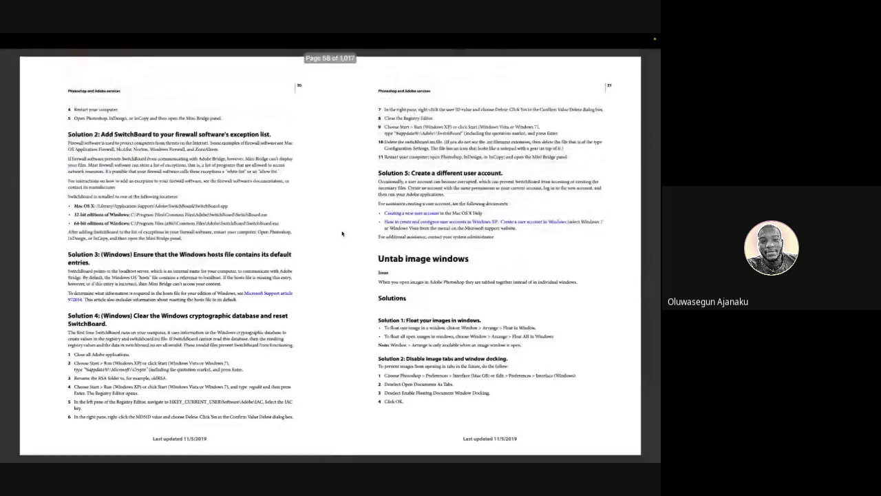
Scroll the Photoshop reference PDF onward into the Cloud documents chapter
scroll(341, 233, down, 8)
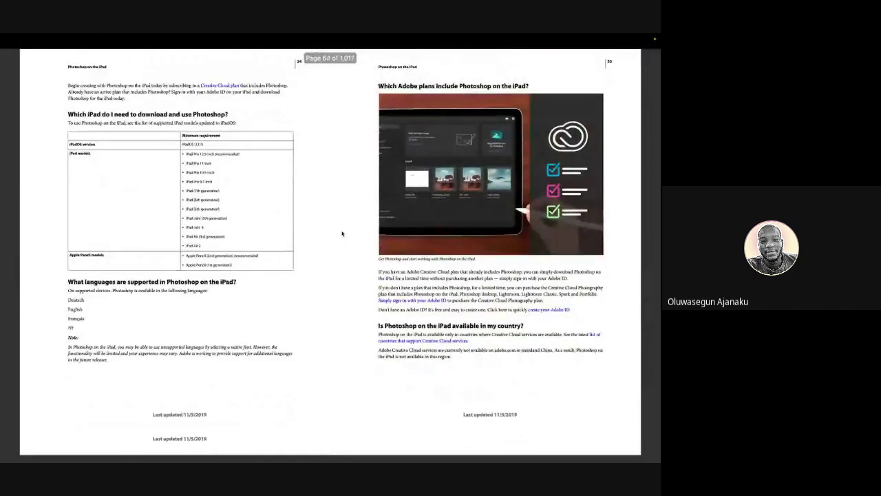
scroll(341, 233, down, 8)
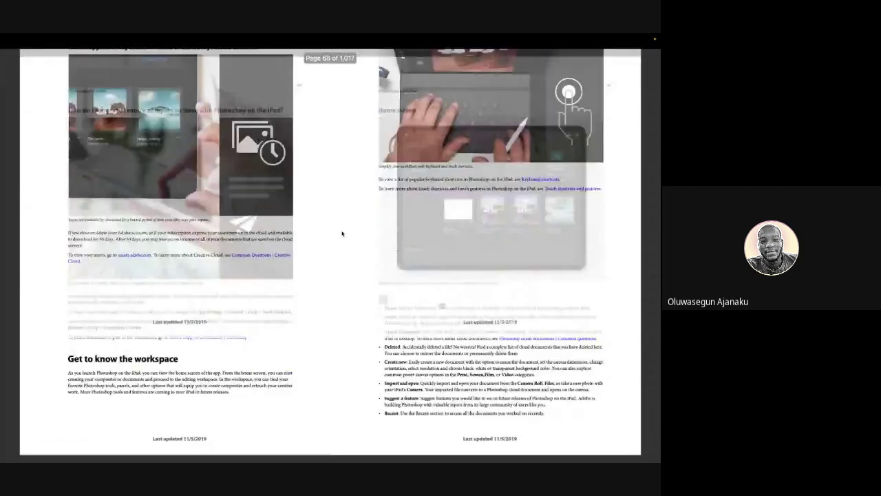
scroll(341, 233, down, 10)
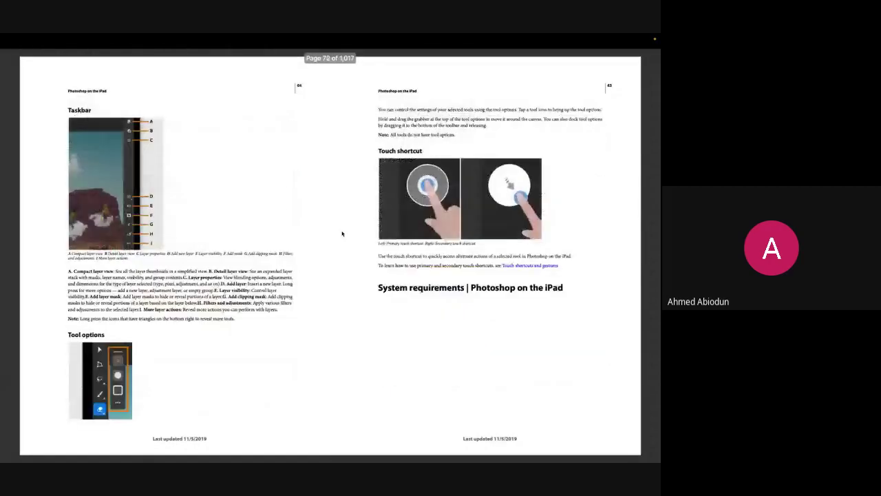
scroll(341, 233, down, 8)
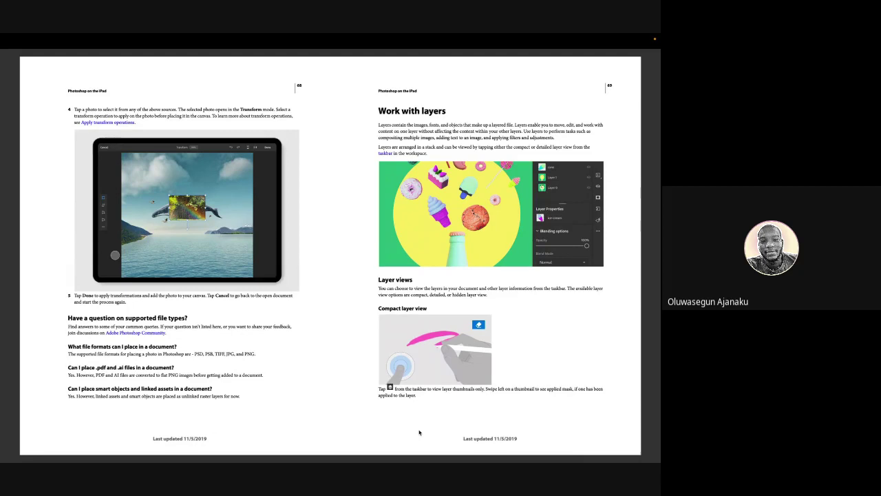
scroll(419, 432, down, 3)
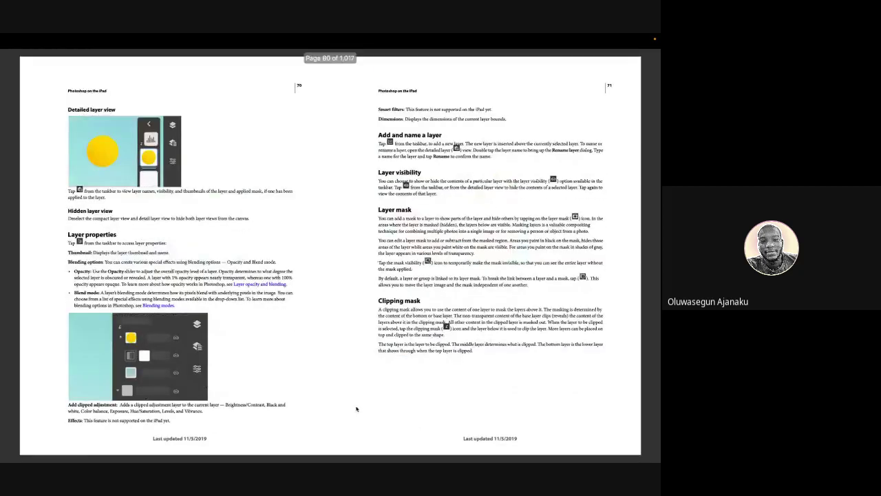
scroll(356, 409, down, 15)
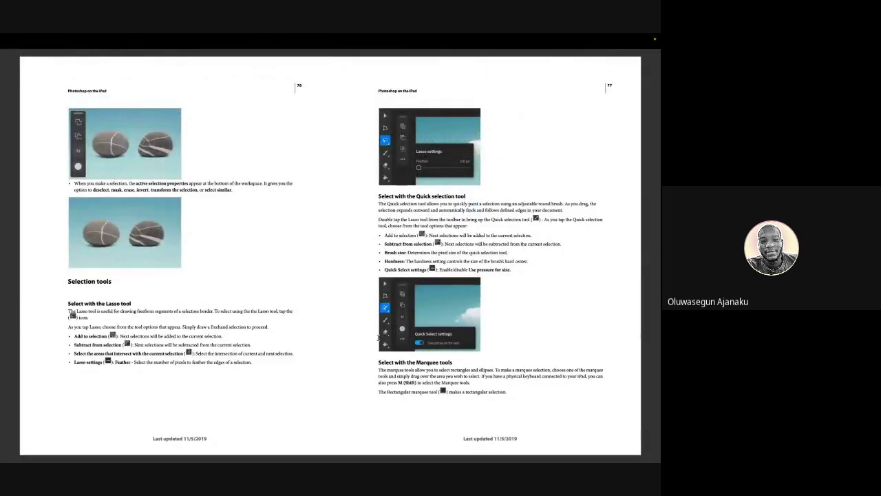
scroll(377, 338, down, 15)
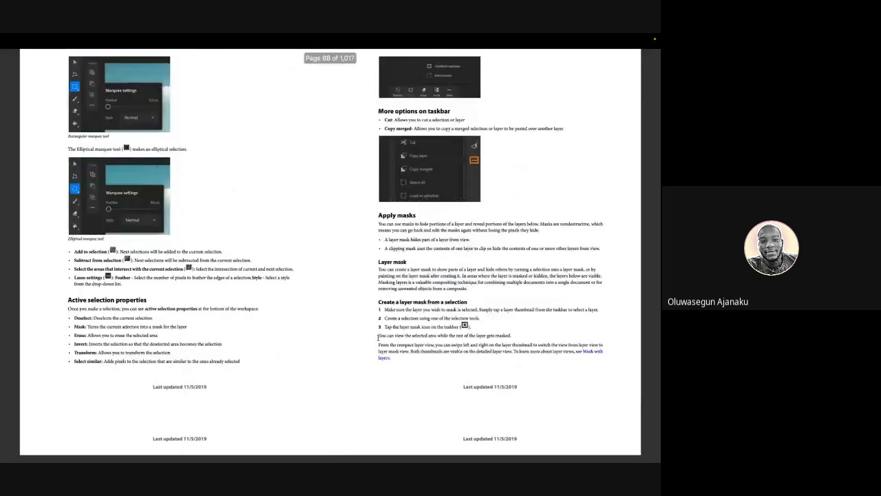
scroll(377, 337, down, 15)
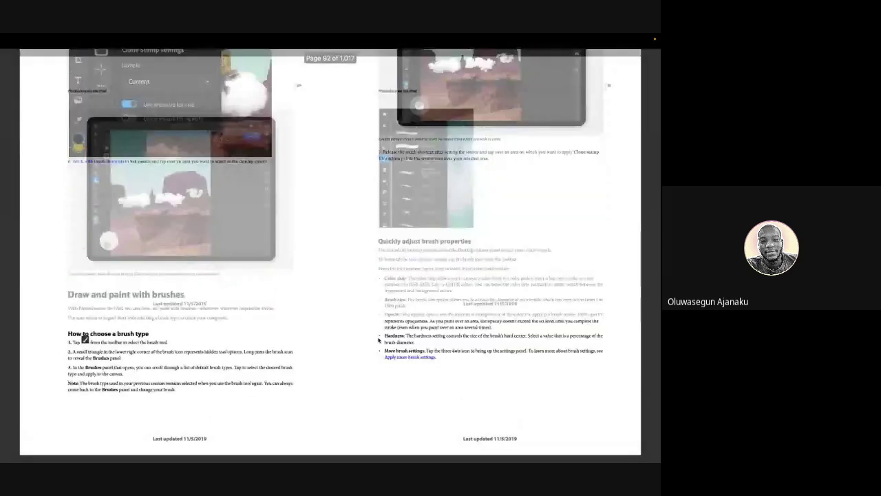
scroll(377, 339, down, 15)
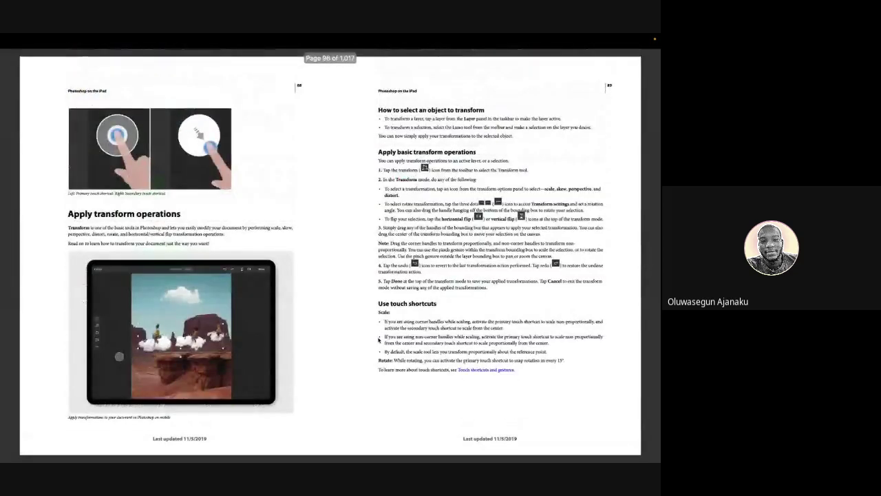
scroll(378, 339, down, 15)
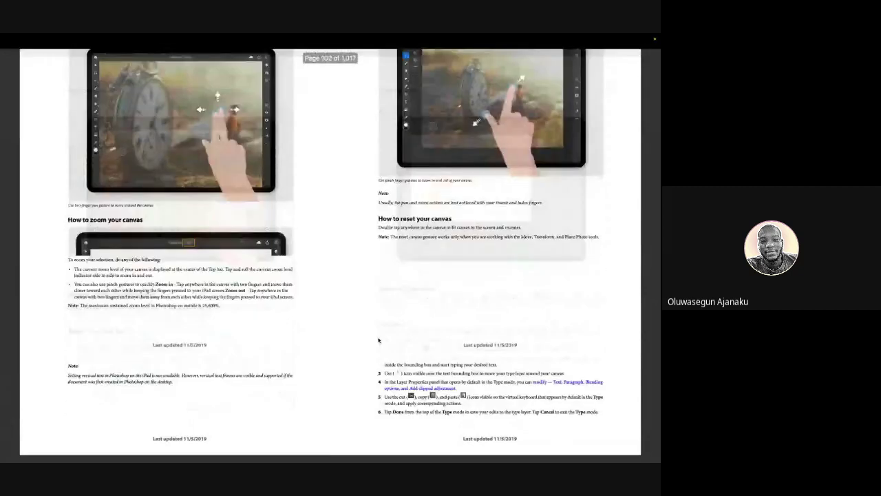
scroll(378, 339, down, 5)
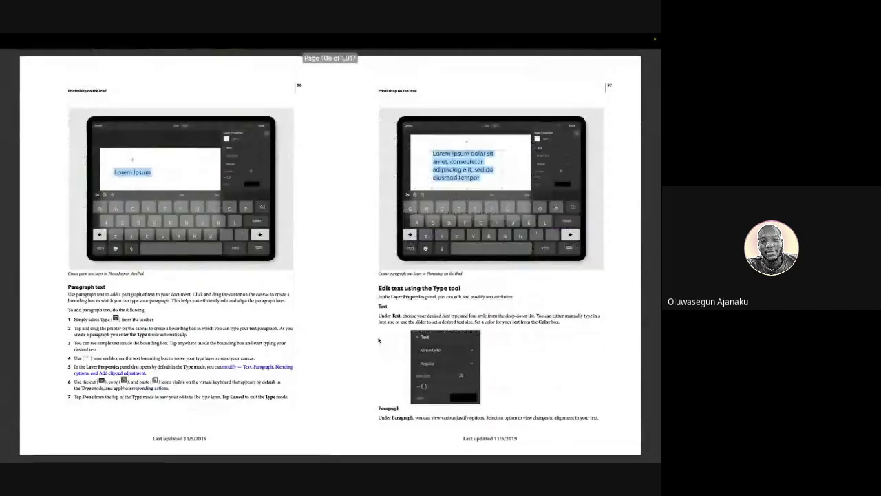
scroll(378, 339, down, 5)
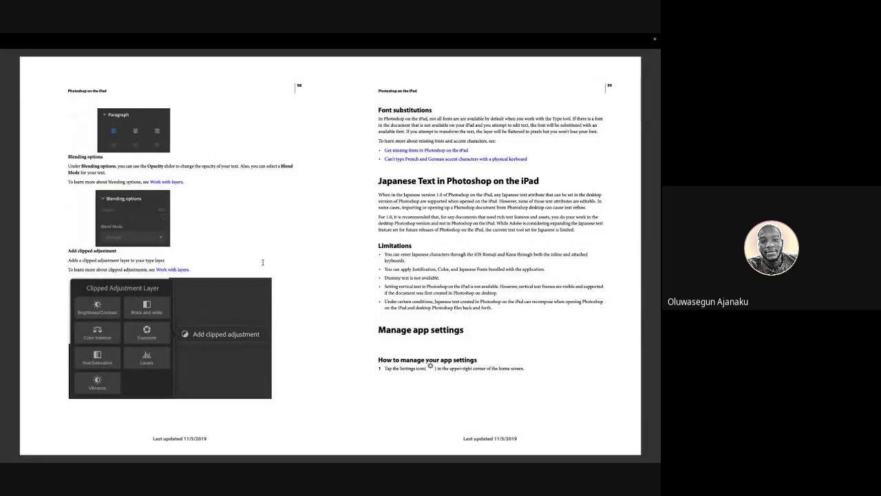
scroll(262, 261, down, 5)
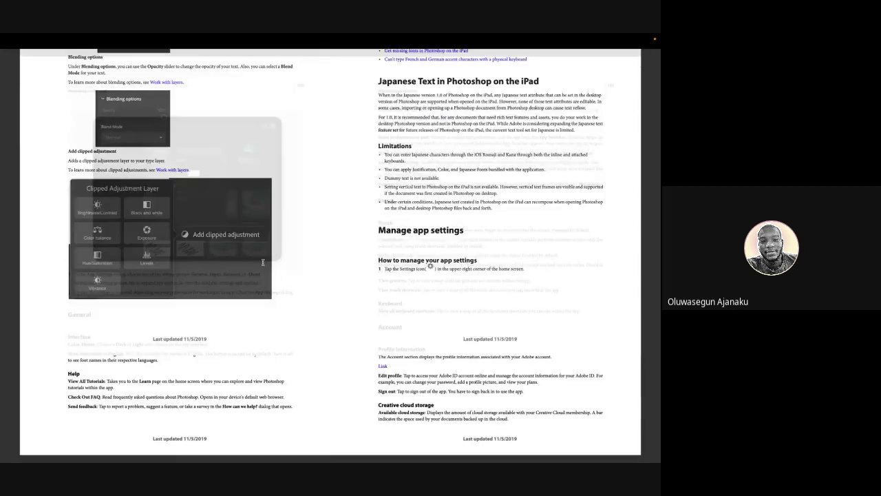
scroll(262, 262, down, 4)
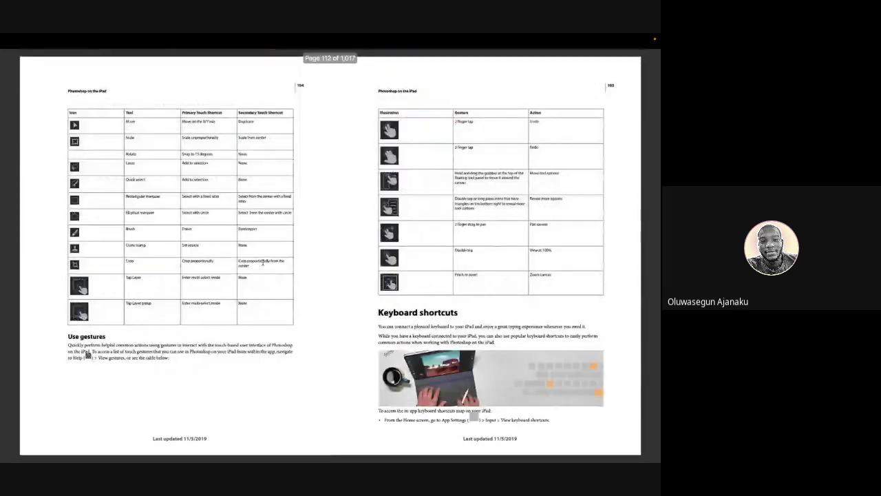
scroll(262, 262, down, 6)
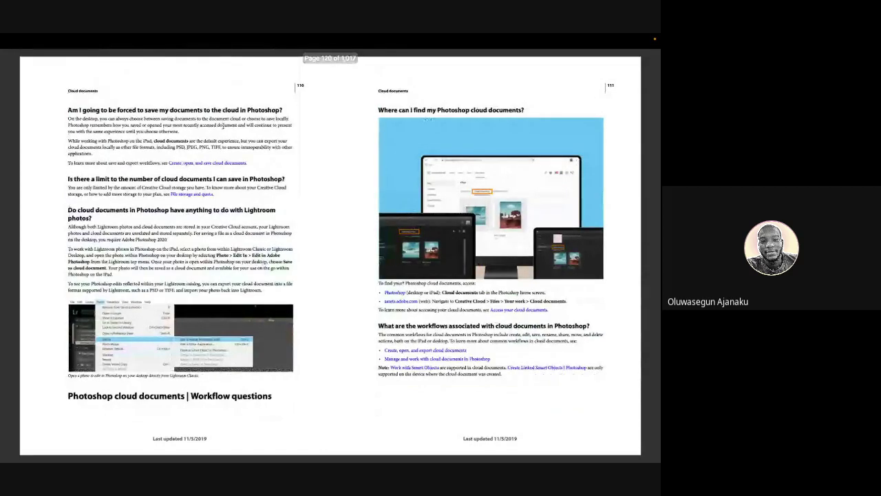
Reach page 126 on restoring older cloud-document versions and exit full screen
mouse_move(86, 38)
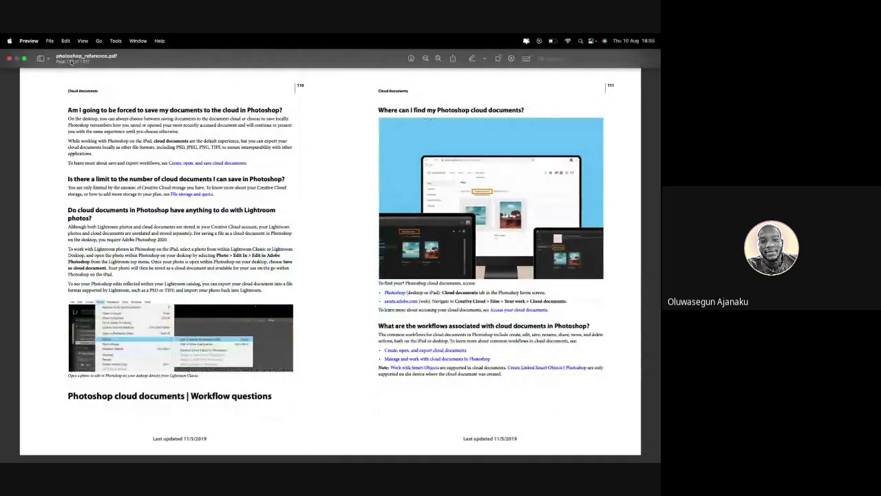
scroll(70, 111, down, 1)
scroll(70, 111, down, 12)
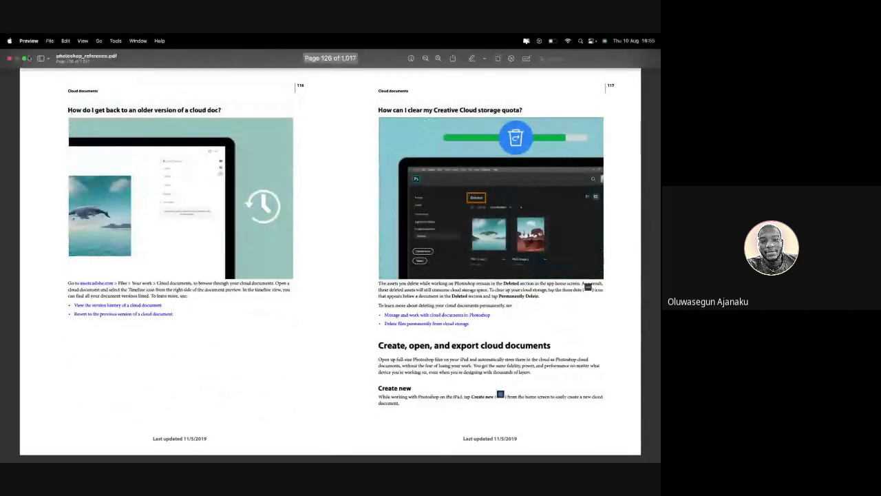
click(27, 60)
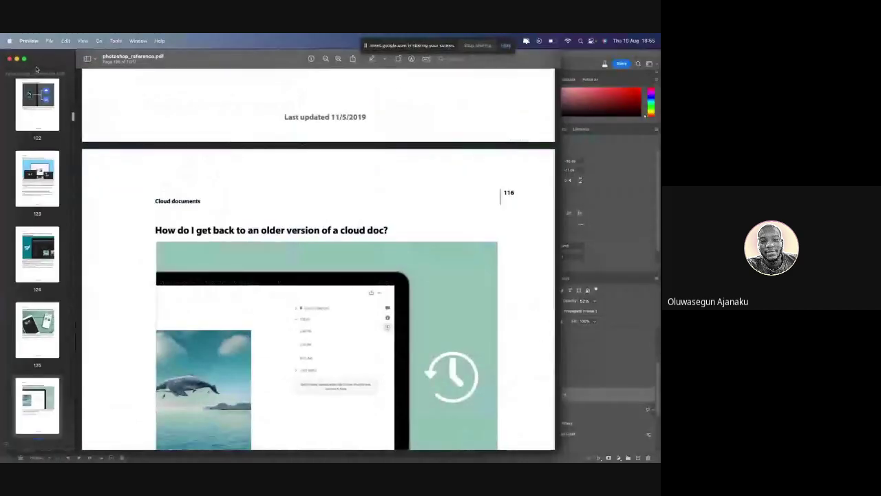
Minimise the Preview PDF window with Cmd+M to reveal the Messi poster
key(super+m)
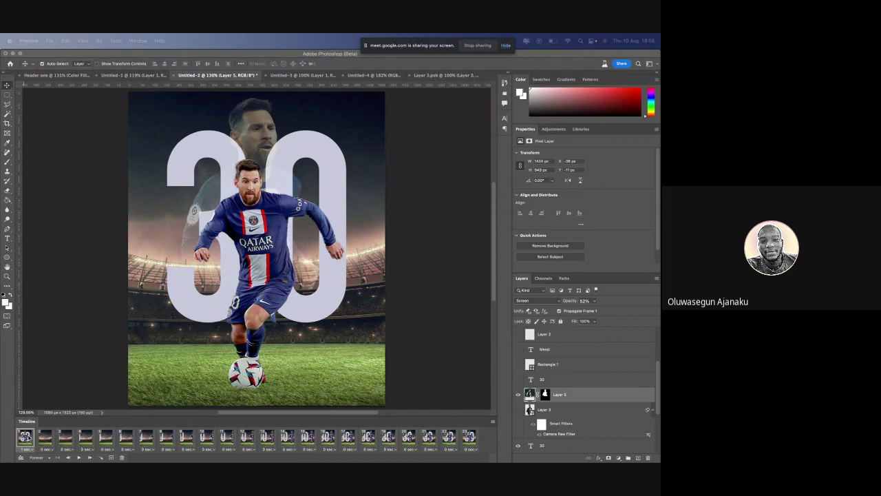
Step through the animation frames up to frame 12 in the Timeline
click(125, 438)
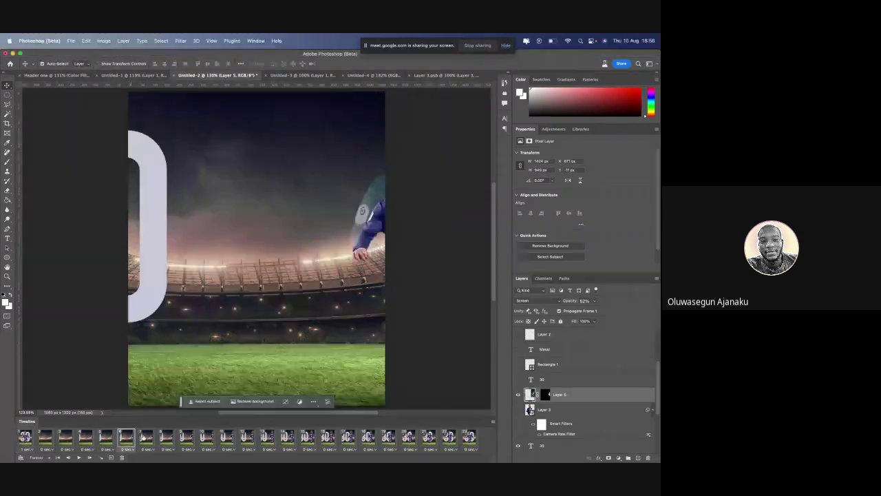
click(145, 437)
click(166, 437)
click(186, 437)
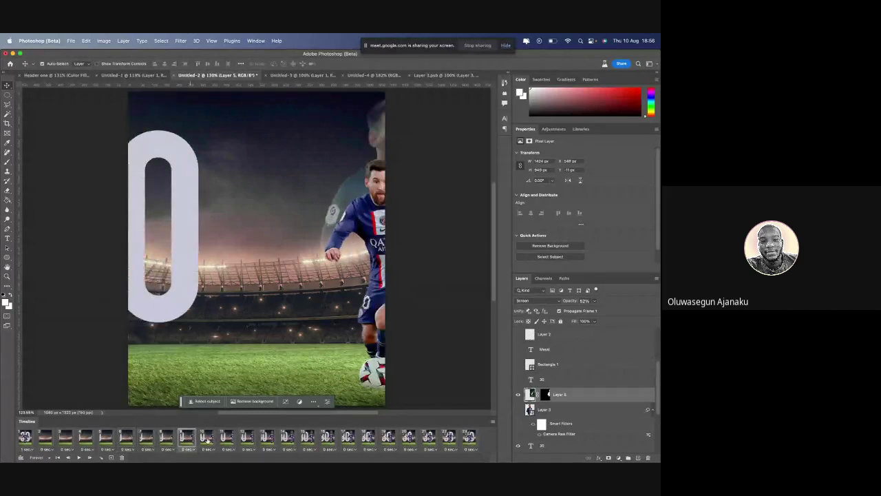
click(205, 438)
click(226, 438)
click(246, 440)
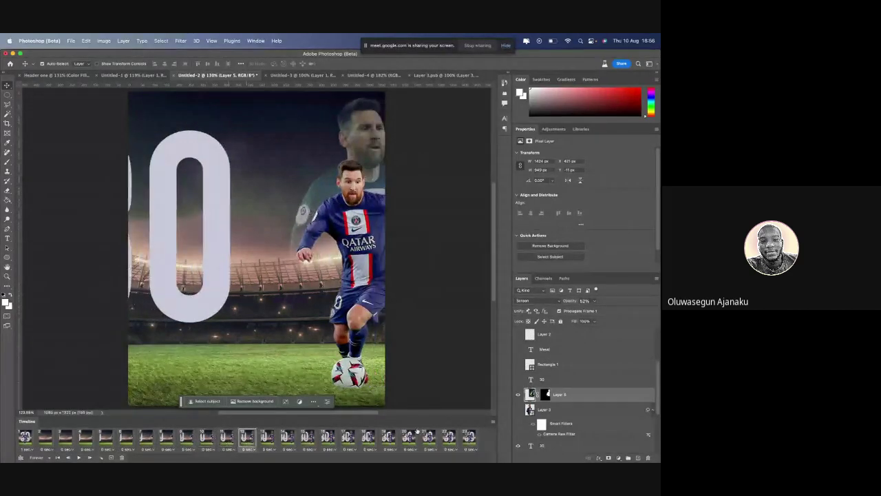
Give the last frame a 0.2-second delay and play the animation
click(470, 439)
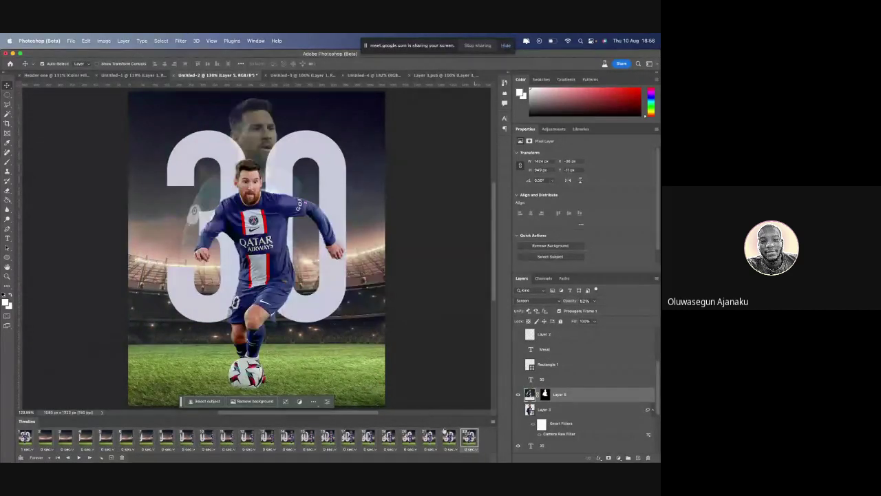
click(470, 449)
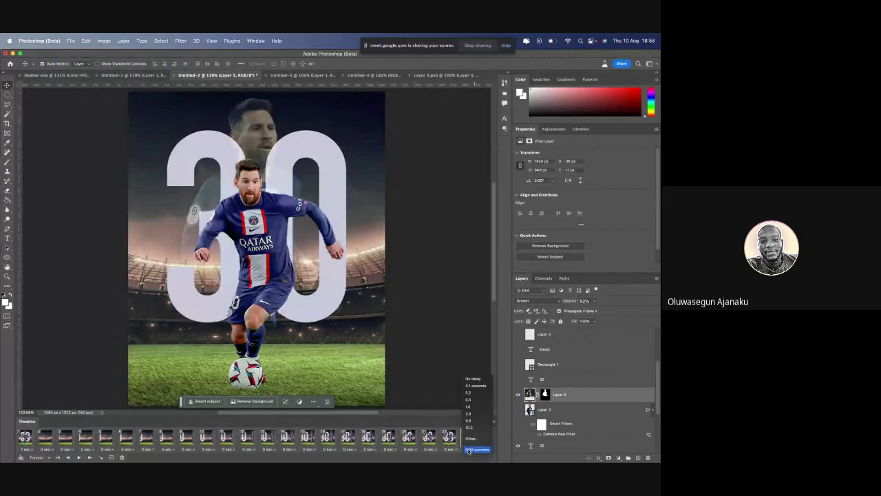
click(468, 393)
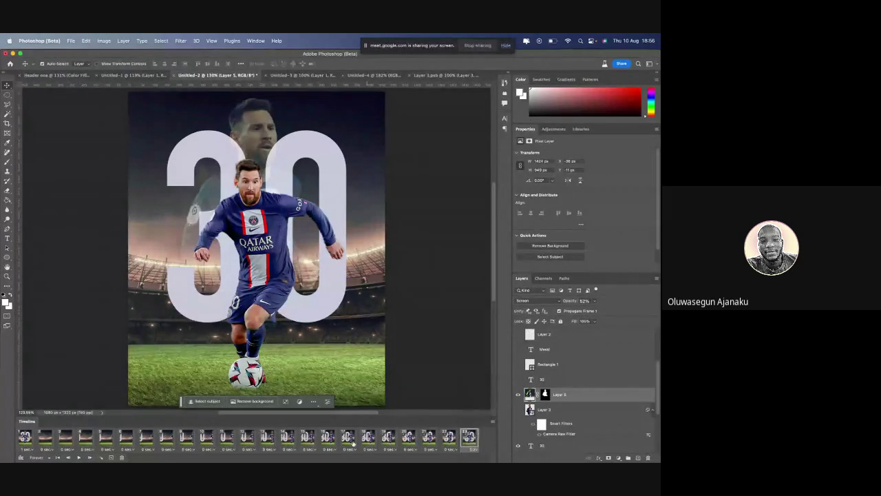
key(space)
Deselect Layer 5, switch to the Layer 3.psb player cut-out, and close the Timeline panel
click(405, 168)
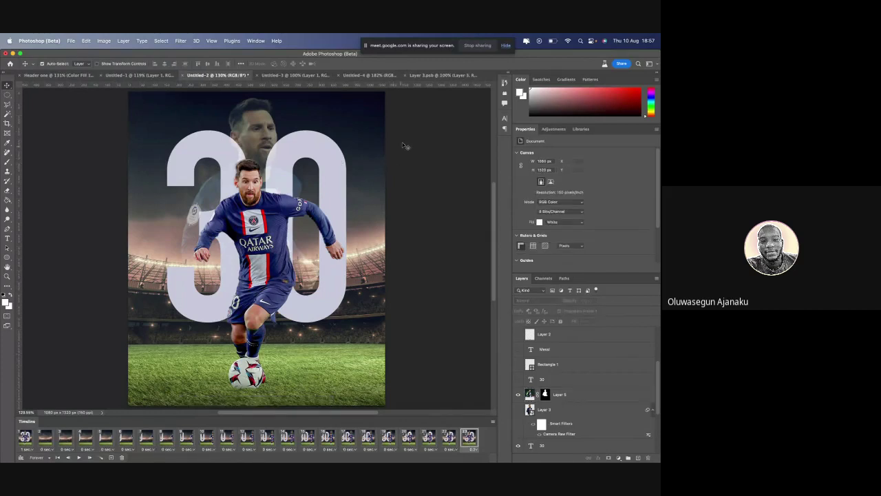
click(420, 77)
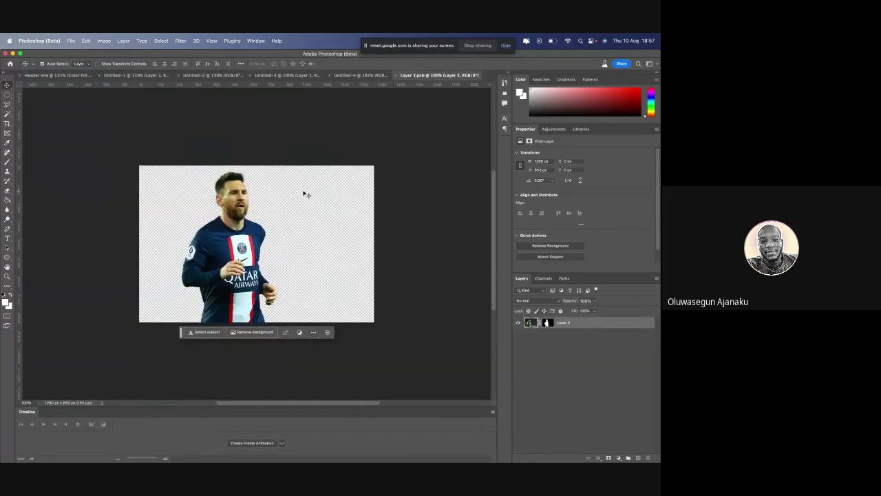
click(492, 412)
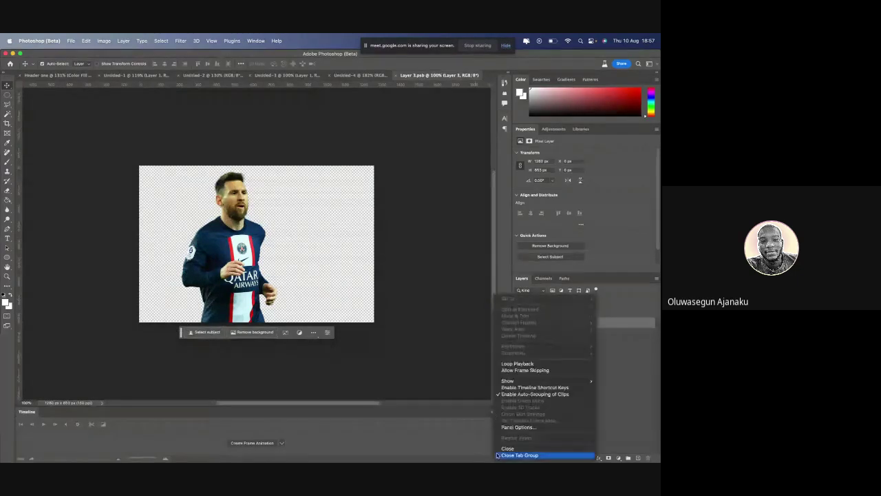
click(520, 455)
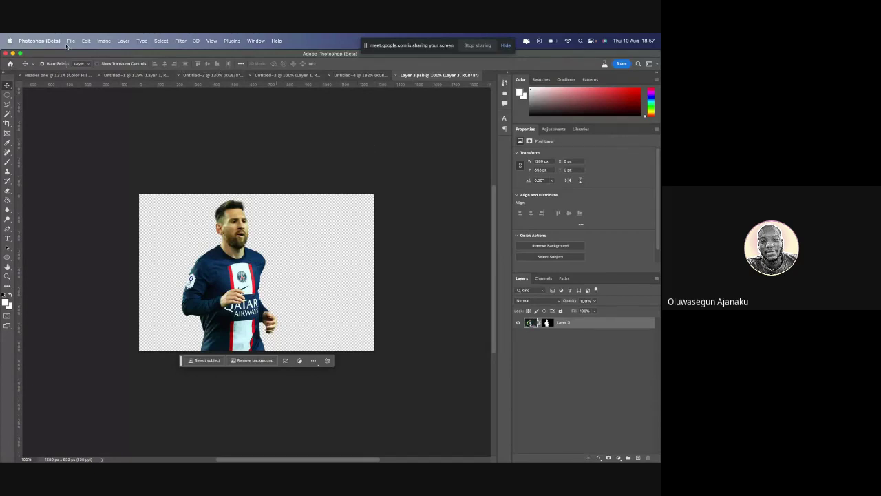
Close Layer 3.psb and bring the blank Untitled-4 document to the front
click(400, 76)
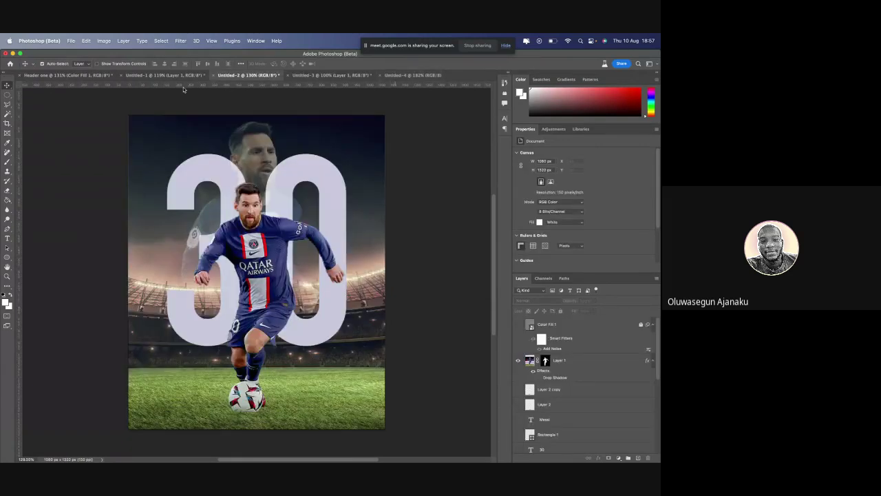
click(158, 76)
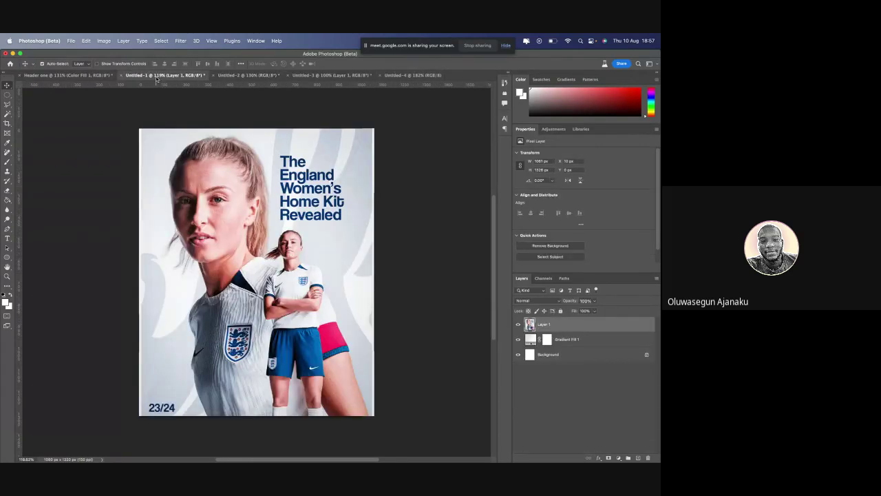
click(87, 76)
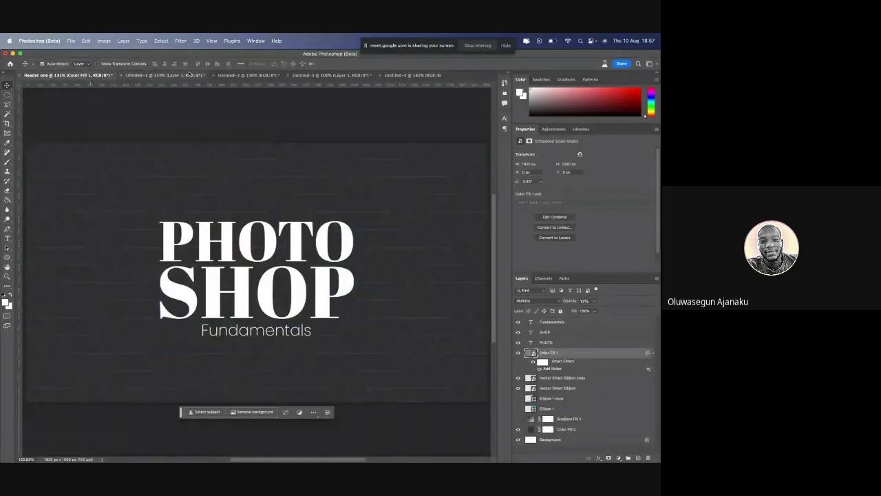
click(406, 75)
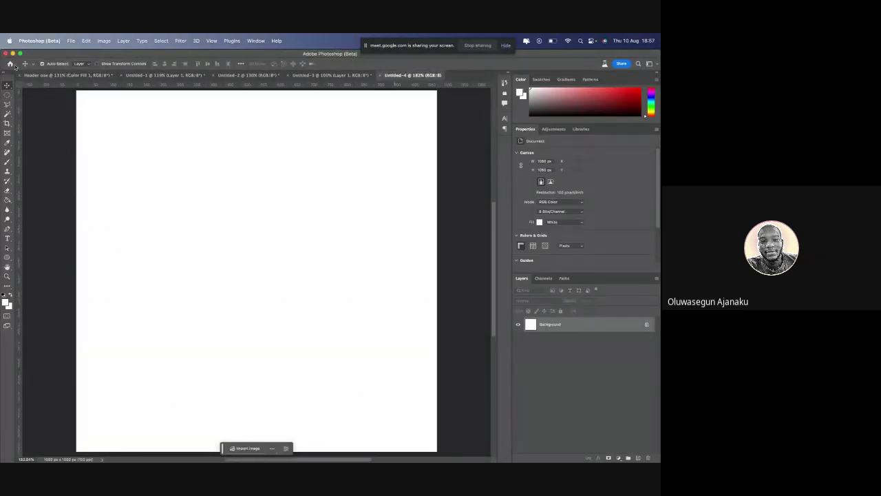
Add a text layer with the presenter's first name and move it toward the centre
key(t)
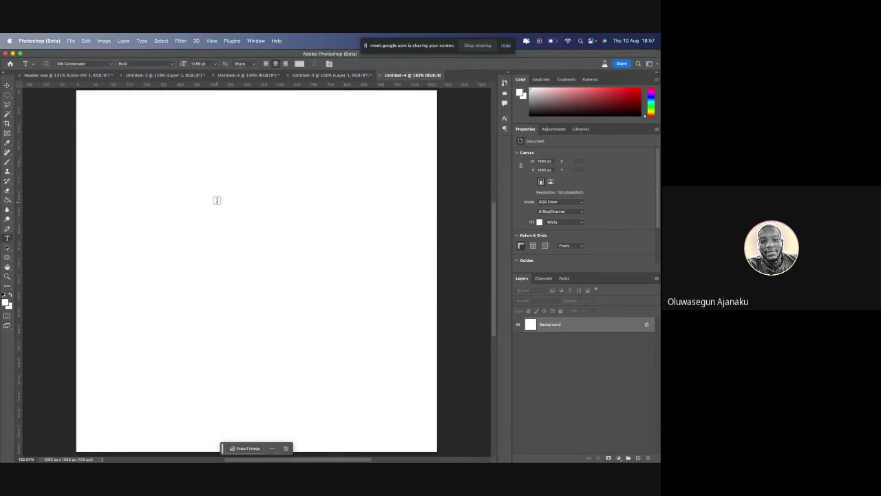
click(208, 237)
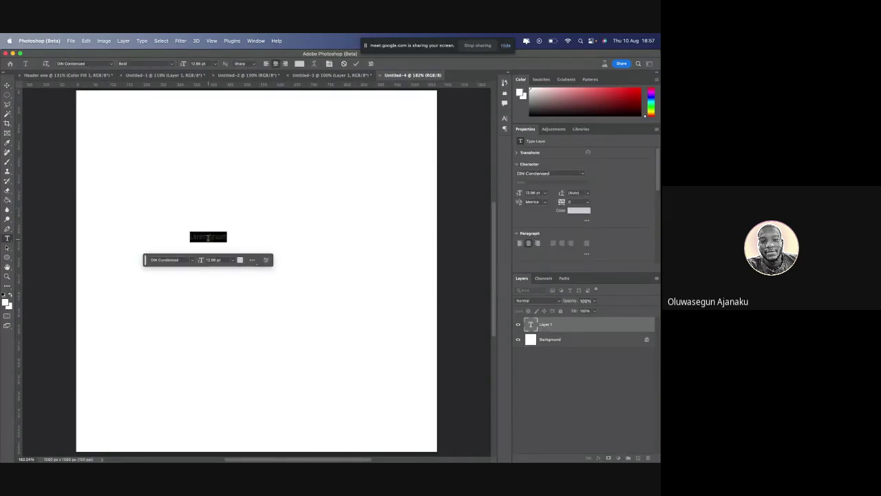
key(BackSpace)
text(Oluwasegun)
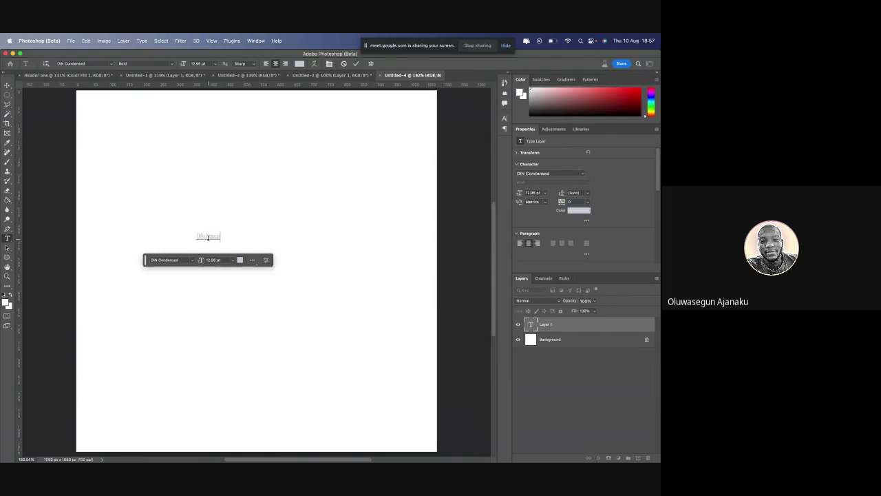
key(super+Return)
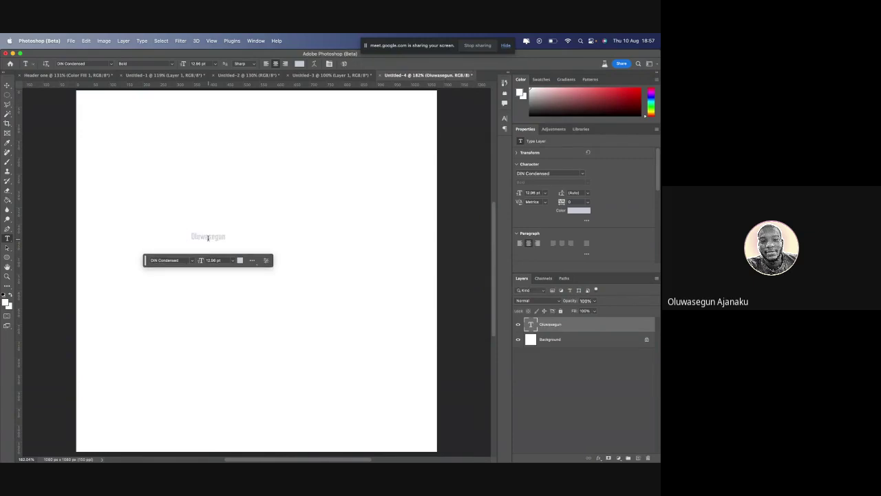
drag(210, 241, 255, 273)
Centre the name on the canvas both ways and set its size to 98 pt
key(super+a)
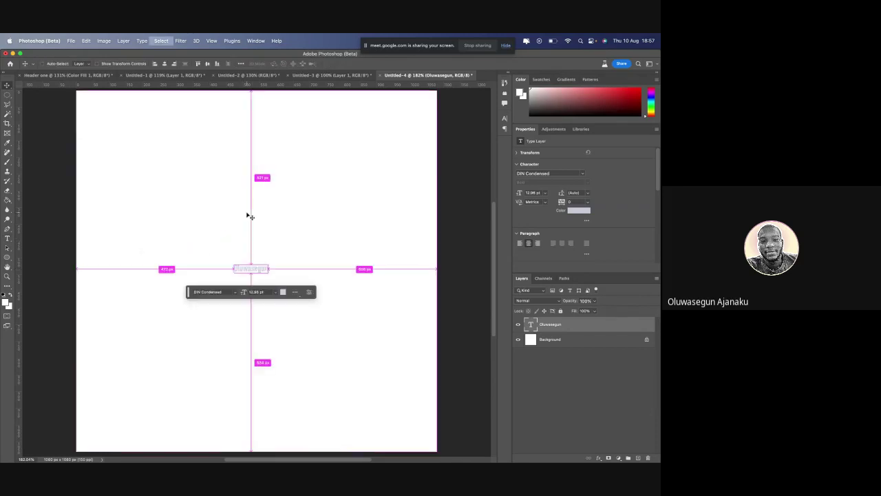
click(164, 64)
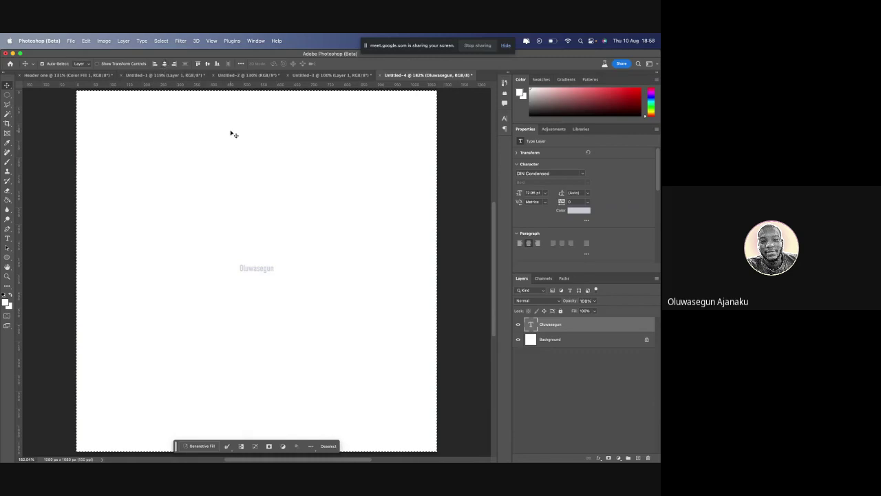
click(207, 63)
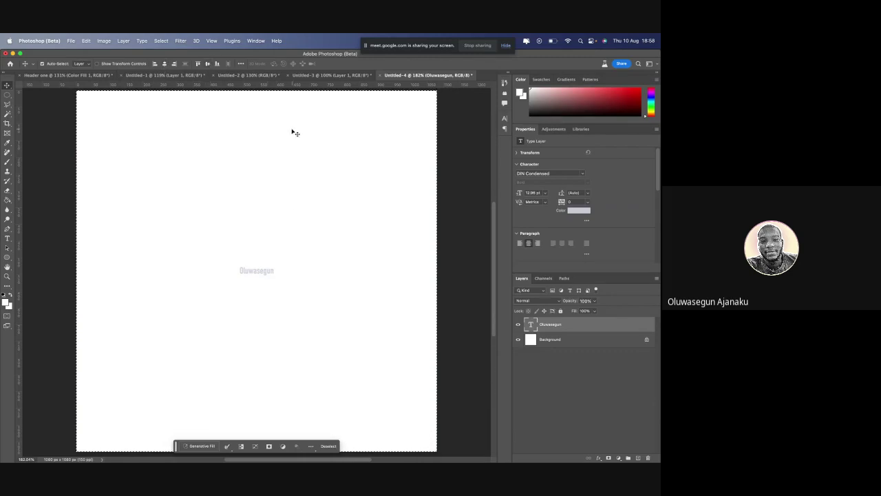
key(super+d)
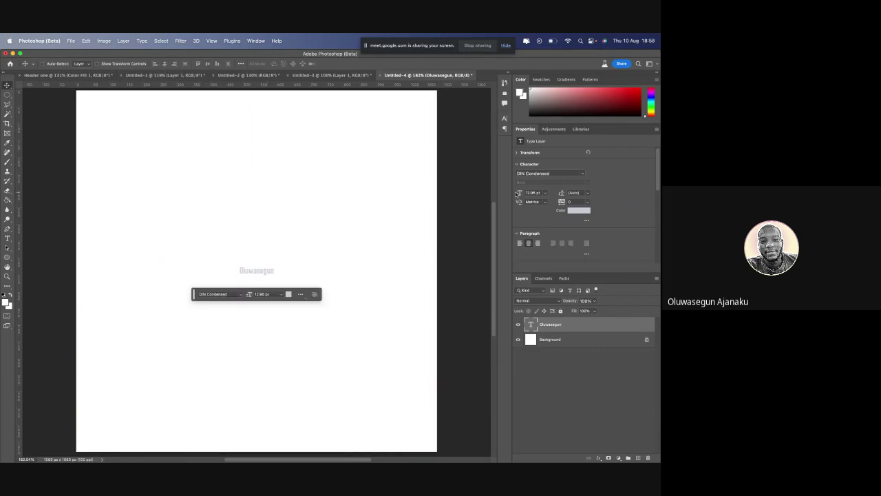
click(533, 193)
text(105)
key(Return)
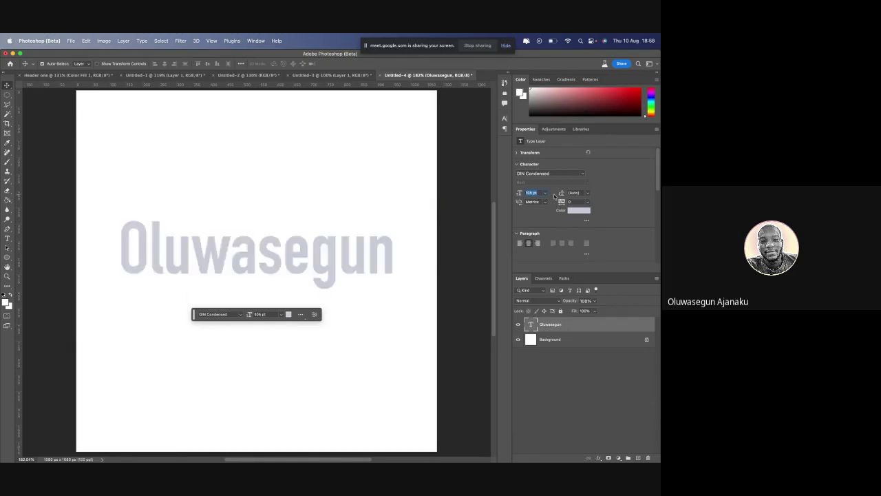
key(Down)
key(Down)
key(Down)
key(Down)
key(Down)
key(Down)
key(Down)
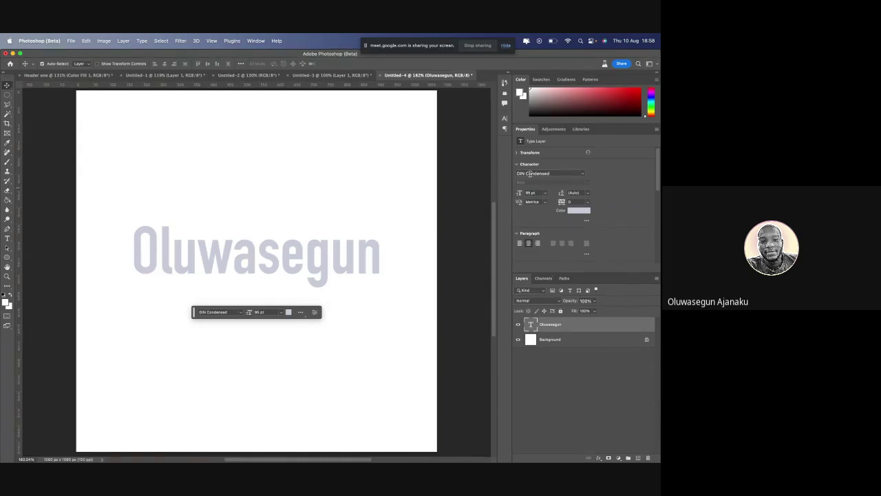
Cancel 3D > New 3D Layer from File, then open the name layer's context menu
click(196, 41)
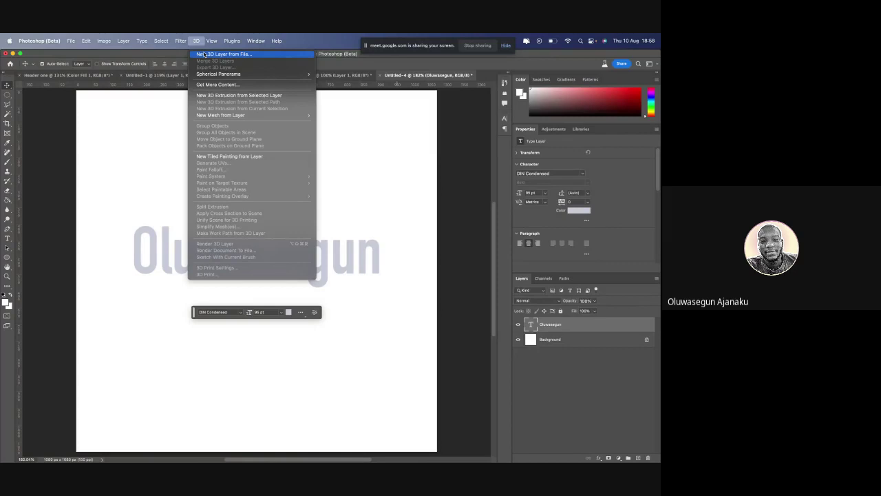
click(204, 53)
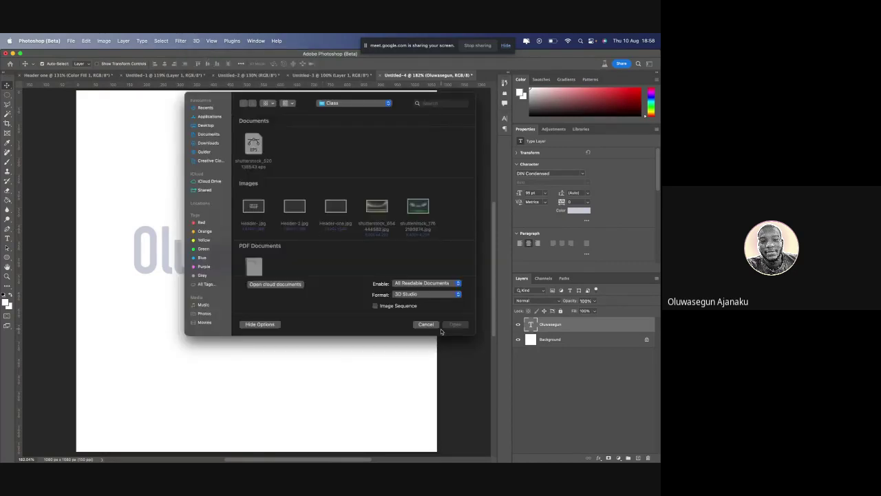
click(426, 324)
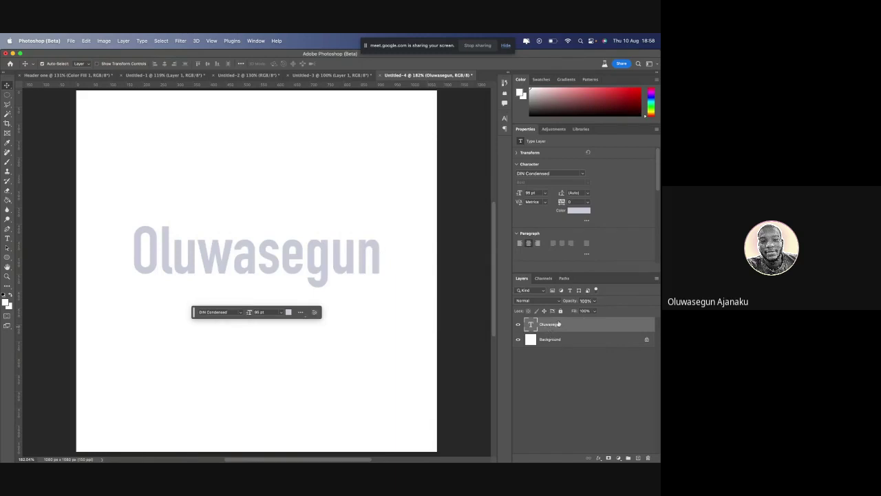
right_click(558, 324)
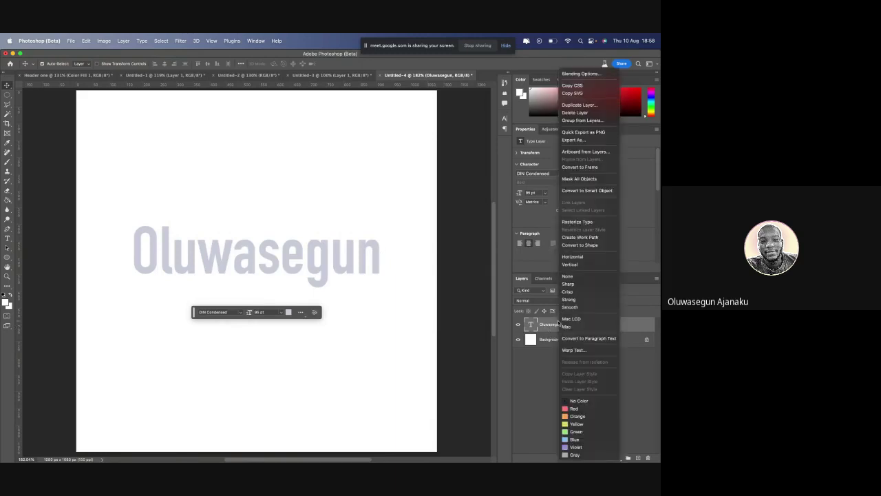
Dismiss the layer context menu and the Layers panel options without choosing anything
click(548, 364)
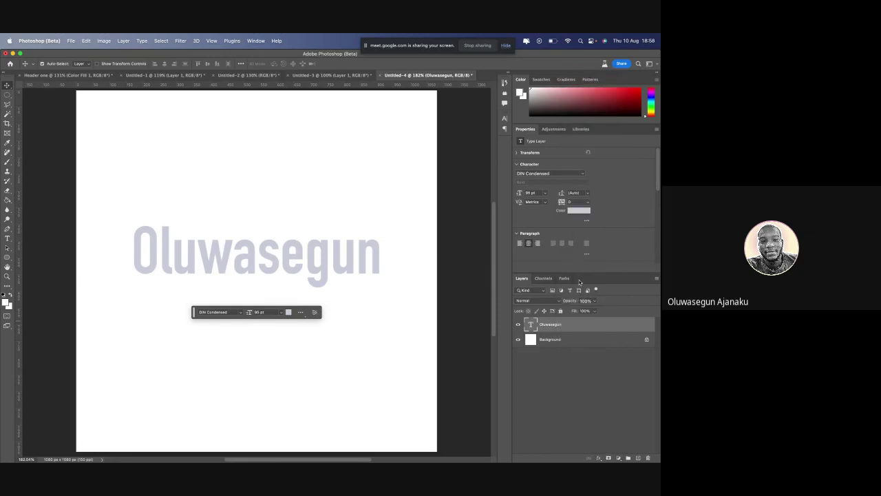
click(655, 278)
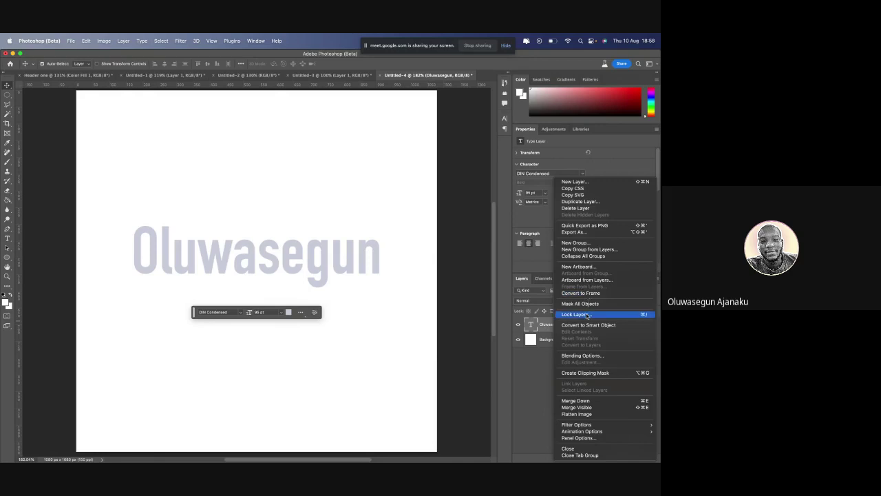
click(377, 250)
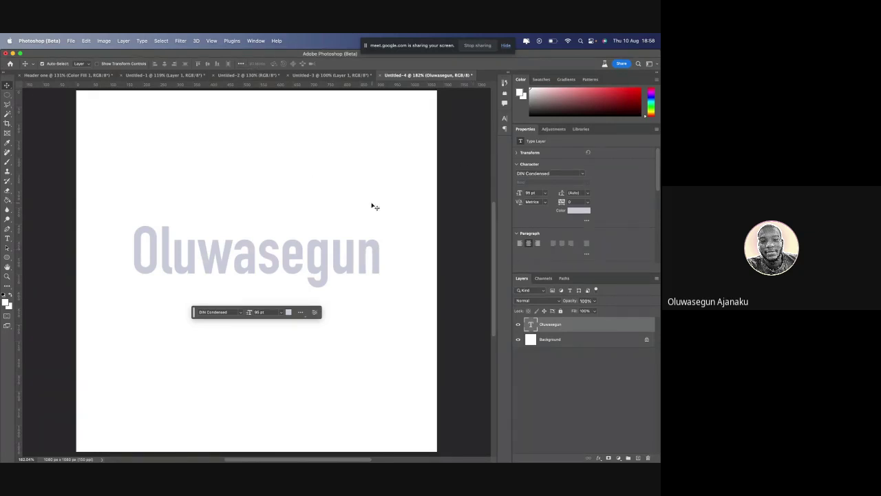
Drag the name text about 20 px lower on the Untitled-4 canvas
drag(354, 248, 351, 260)
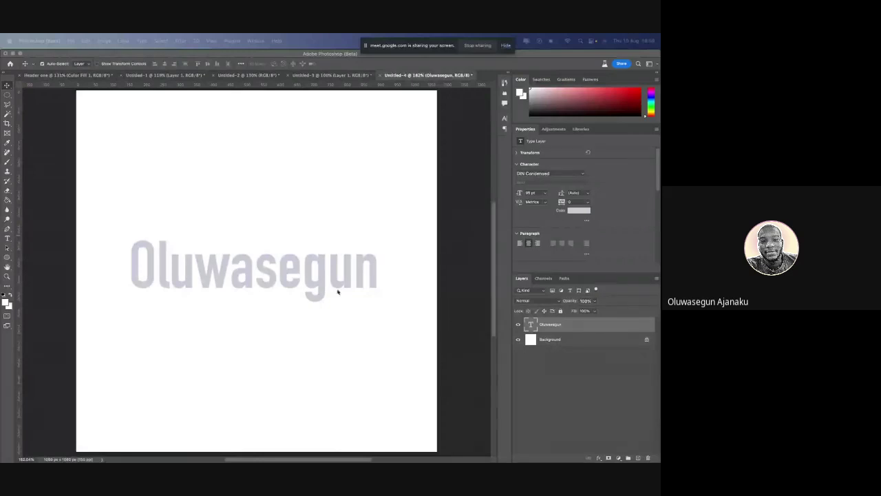
click(263, 268)
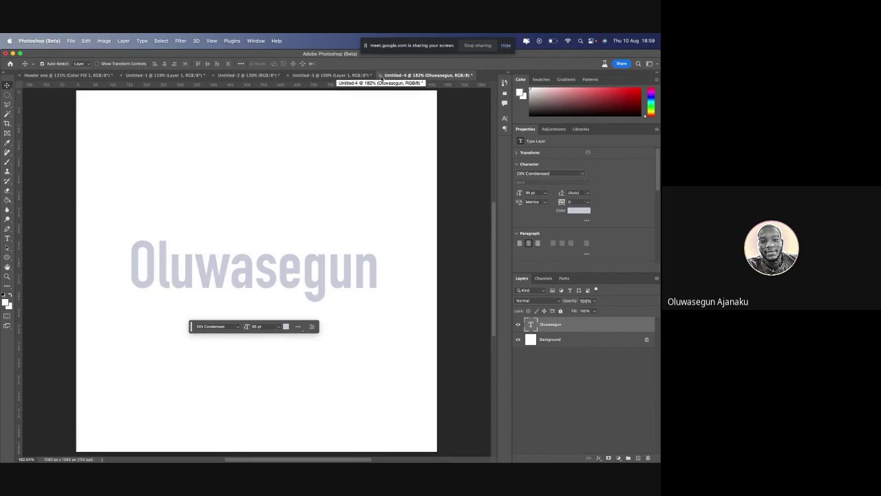
Cancel closing Untitled-4, flip between Untitled-3 and Untitled-4, then cycle to the Messi poster
click(380, 75)
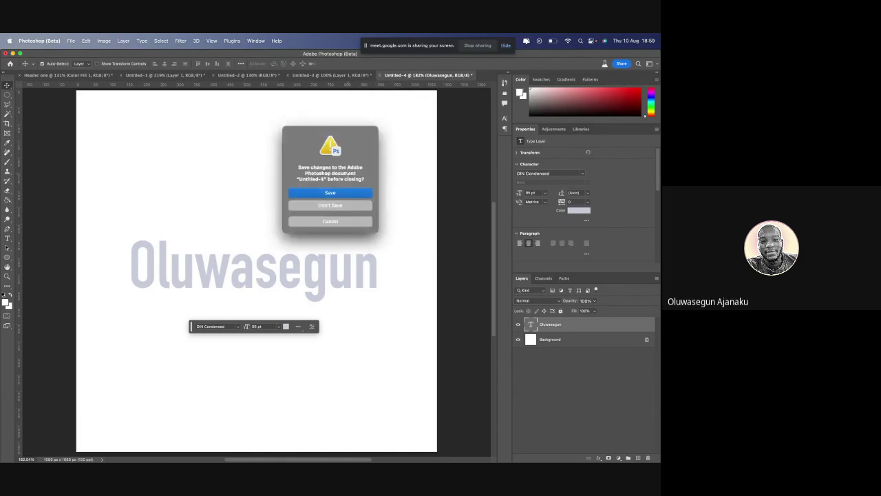
click(353, 218)
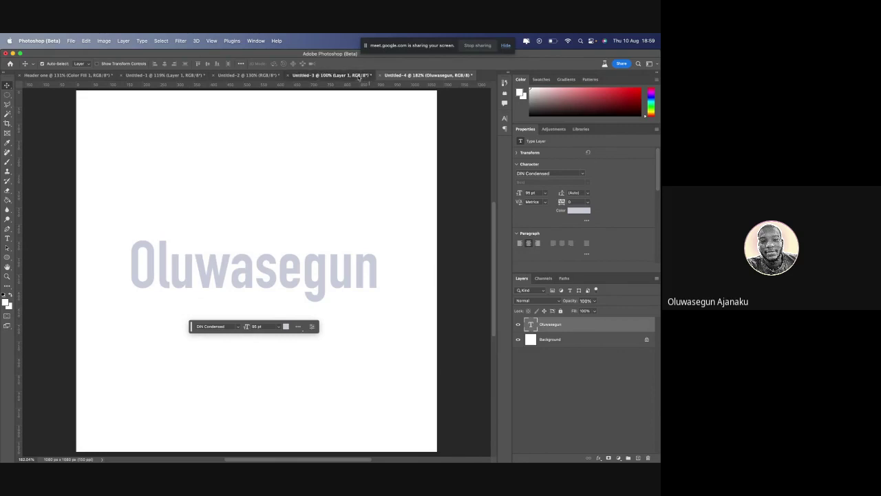
click(364, 77)
click(387, 77)
click(311, 76)
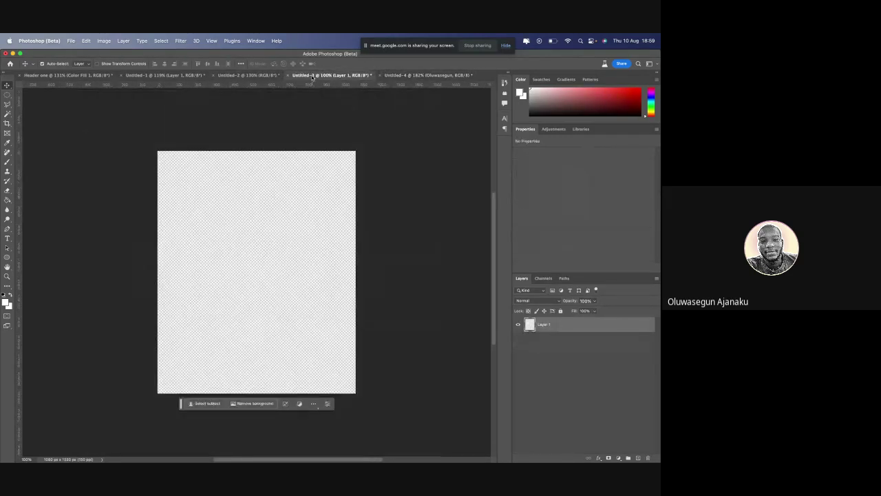
click(389, 77)
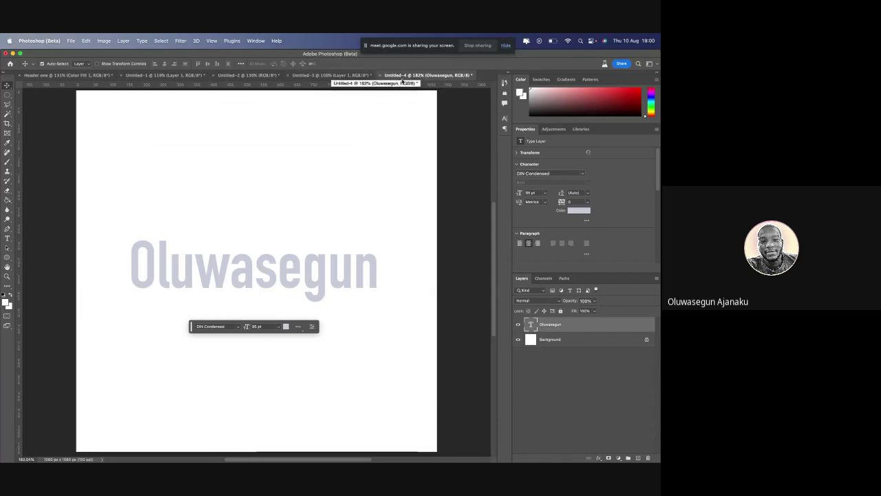
click(350, 76)
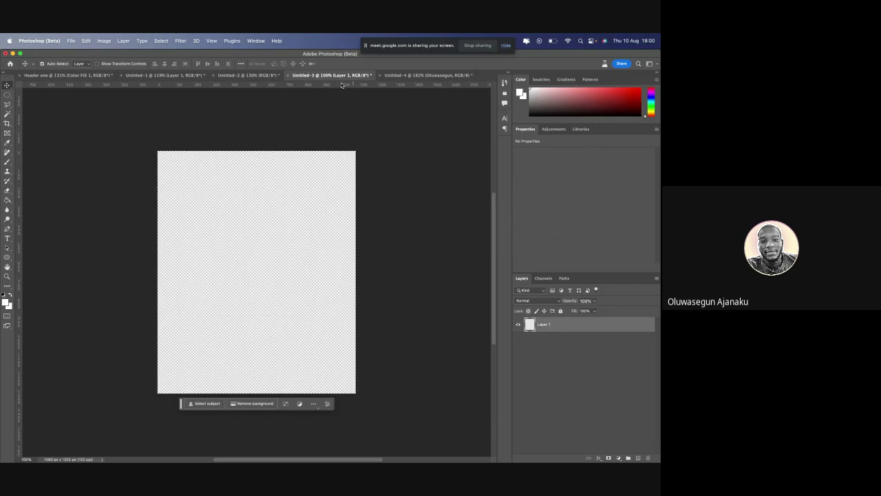
key(ctrl+shift+Tab)
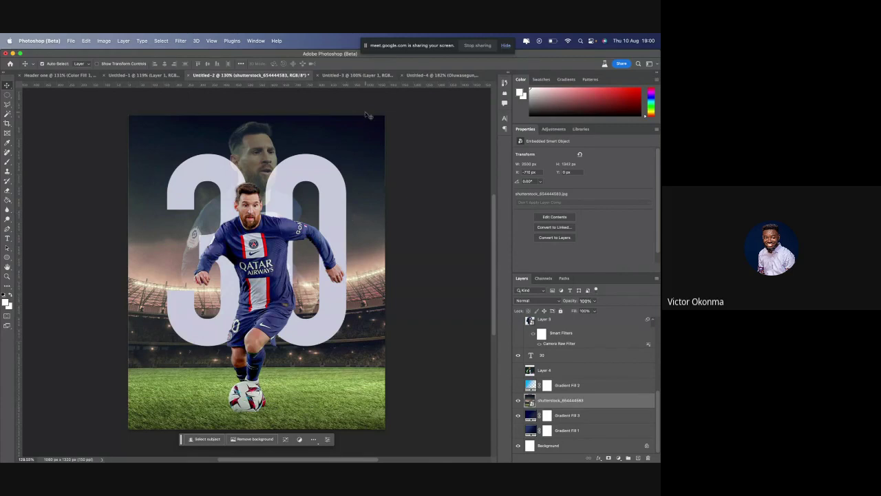
Close Untitled-4 without saving and return to the Messi poster
click(425, 77)
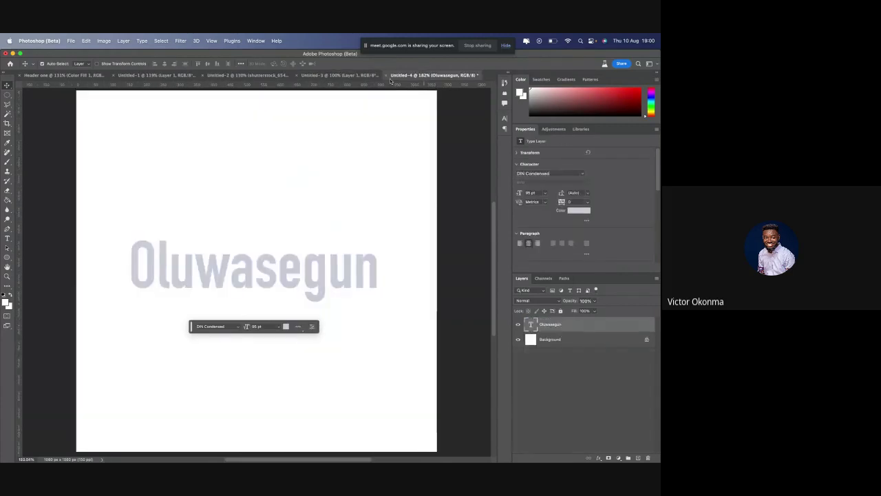
click(386, 75)
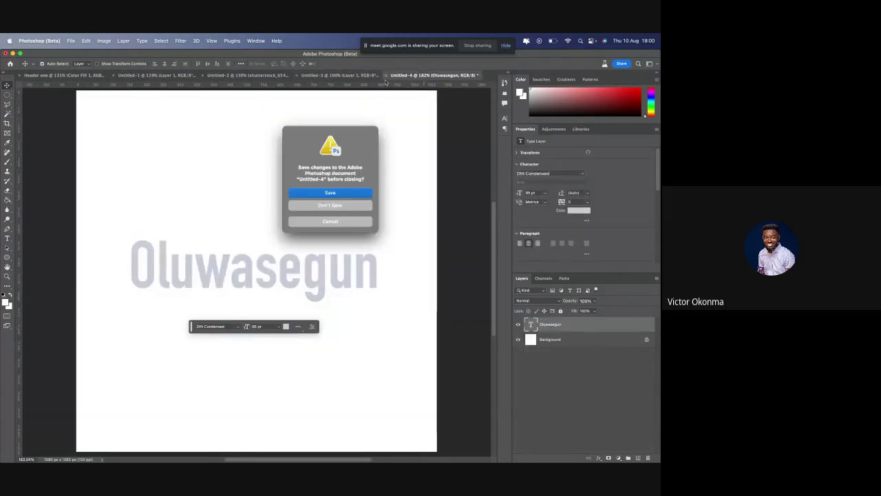
click(329, 206)
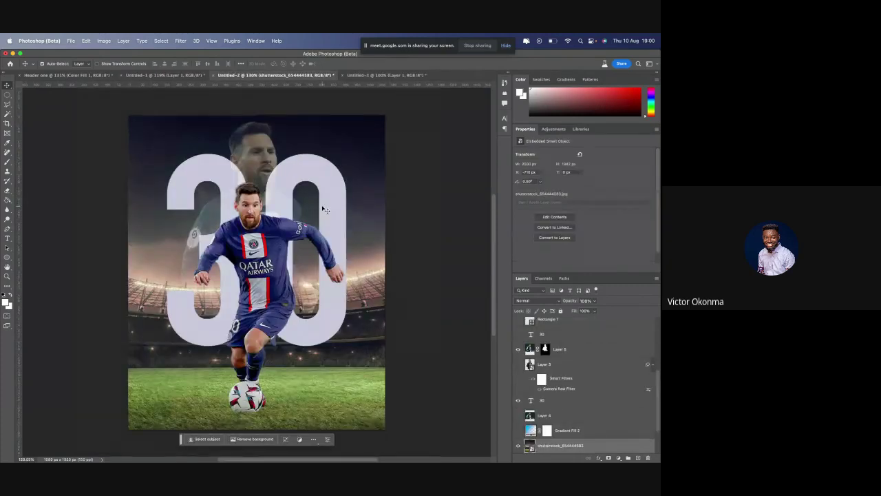
click(353, 75)
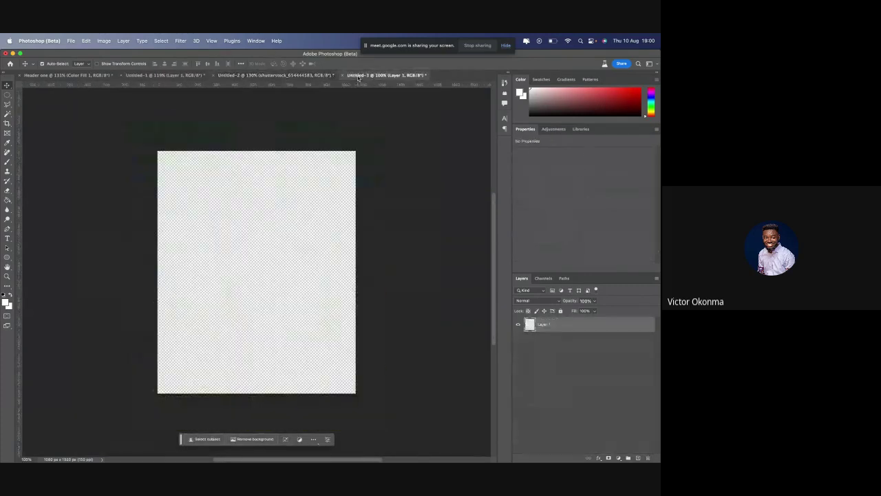
click(323, 76)
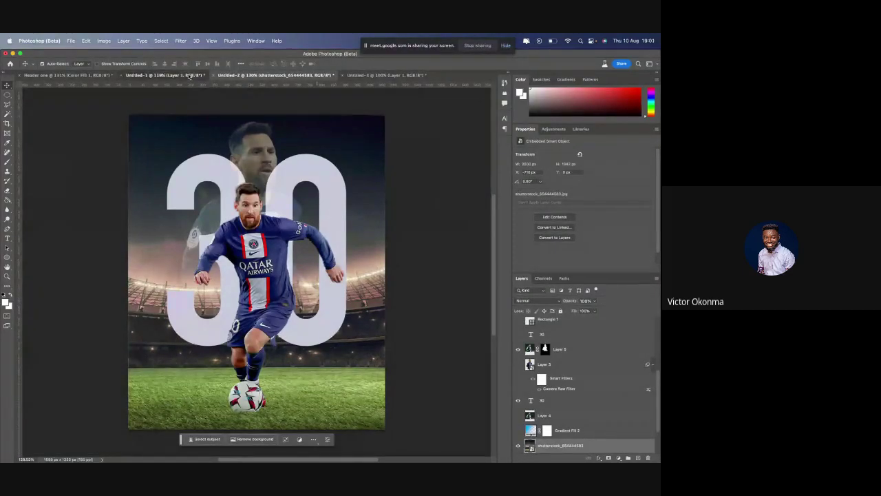
Close the Untitled-1 kit poster without saving and go back to the Messi poster
click(165, 75)
click(67, 75)
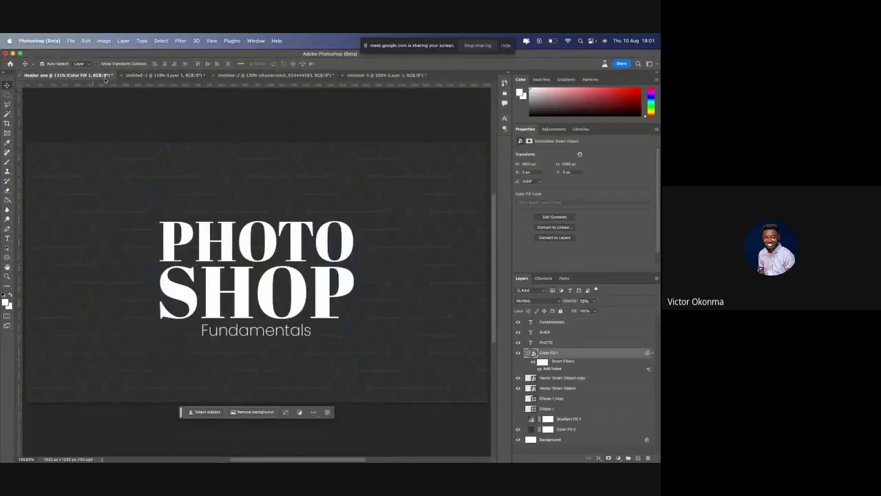
click(122, 75)
click(122, 75)
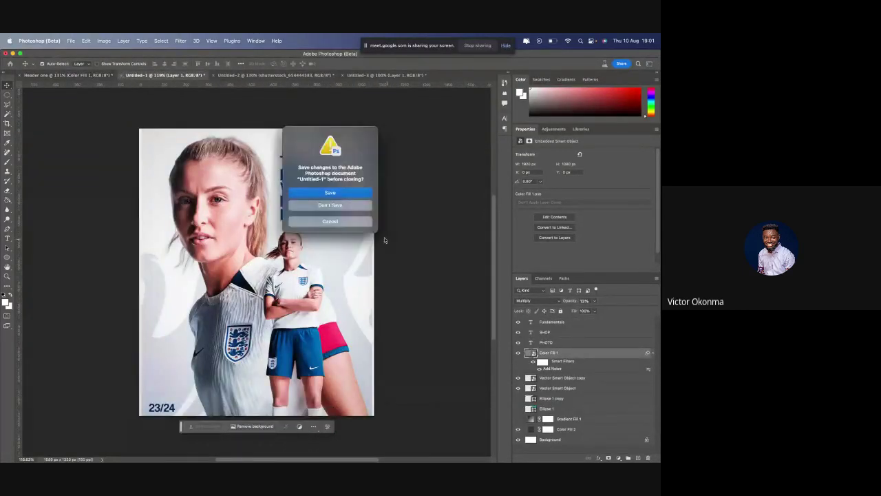
click(355, 206)
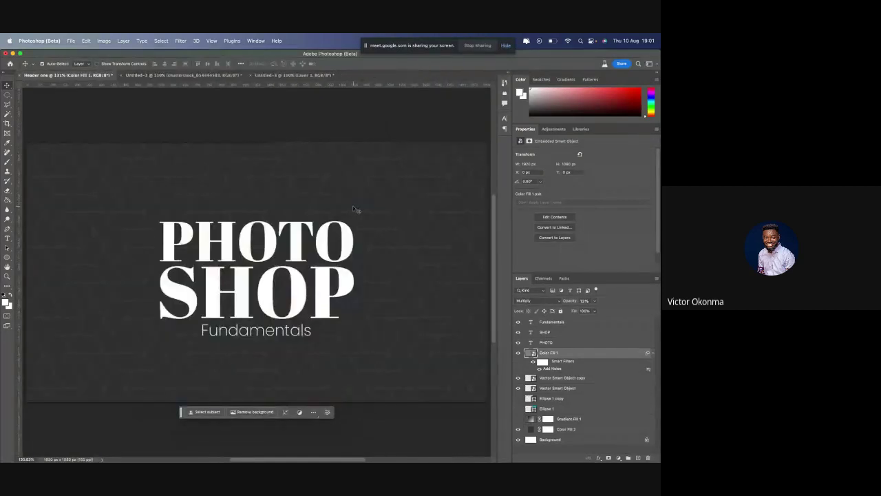
click(197, 75)
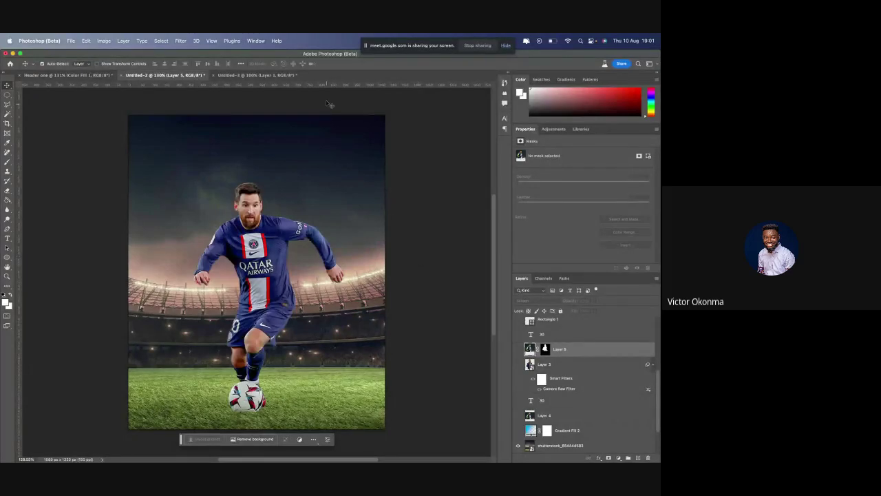
Bring the large faded 30 layer back into view, leaving the faded portrait hidden
click(377, 224)
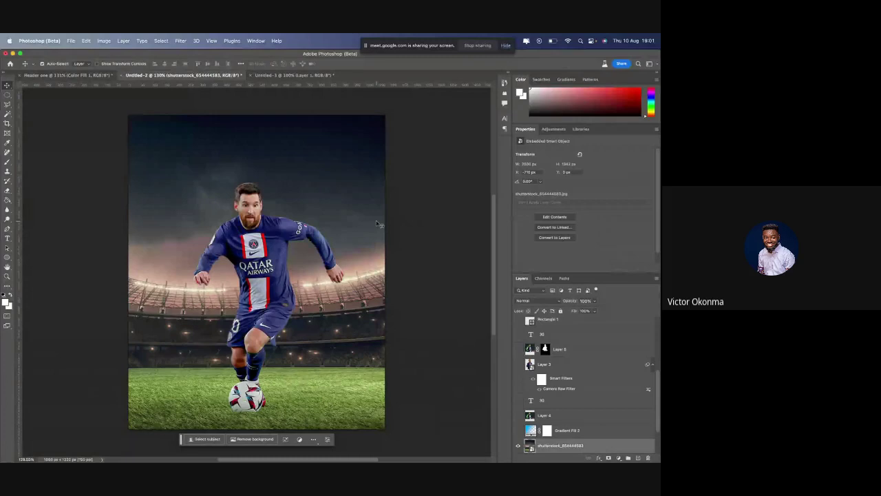
click(519, 349)
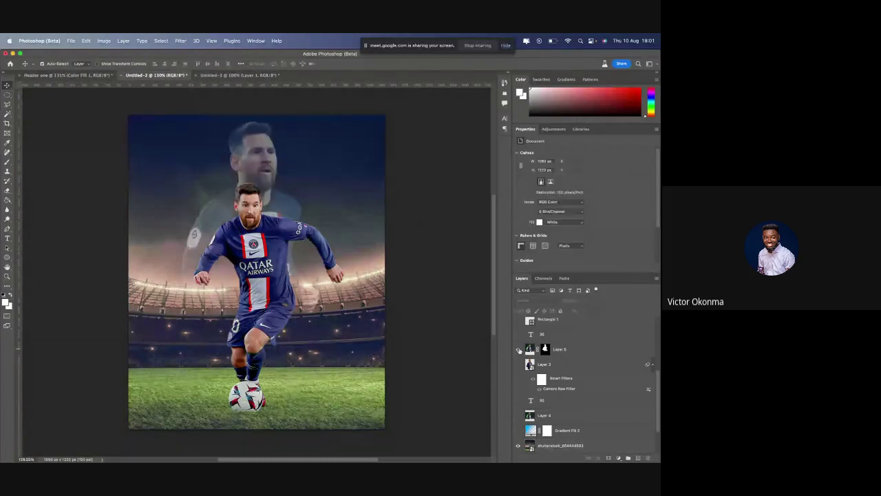
click(518, 349)
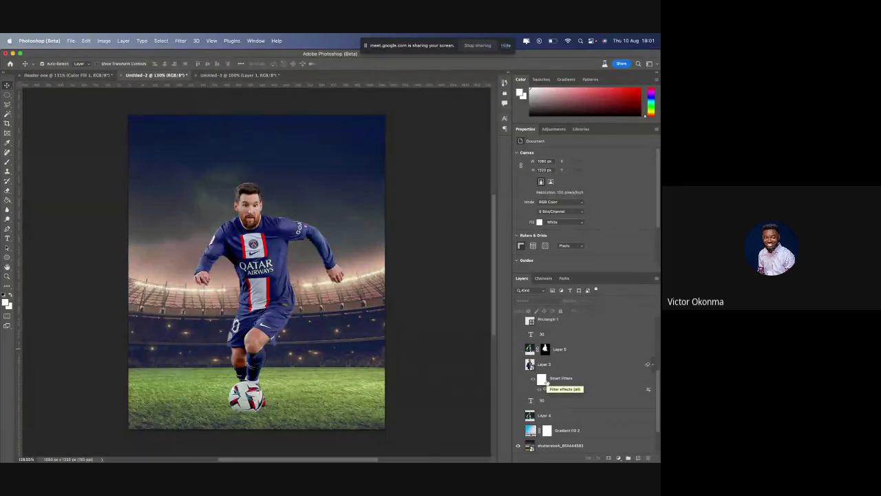
scroll(542, 383, up, 1)
click(519, 346)
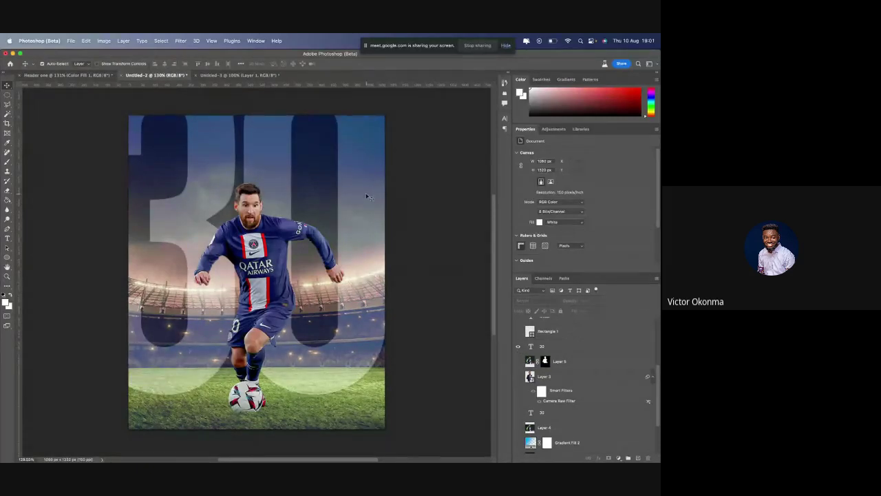
Raise the 30 higher and squeeze it to about 68% width
drag(368, 197, 369, 177)
key(ctrl+t)
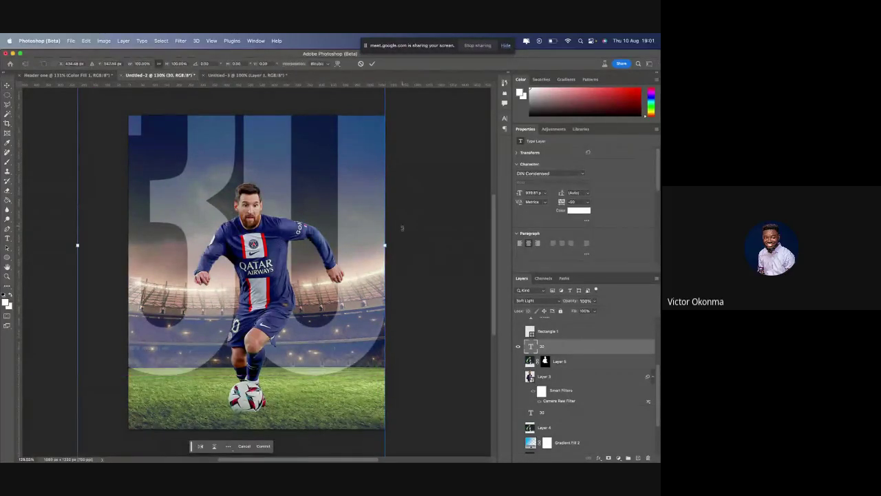
drag(385, 245, 312, 207)
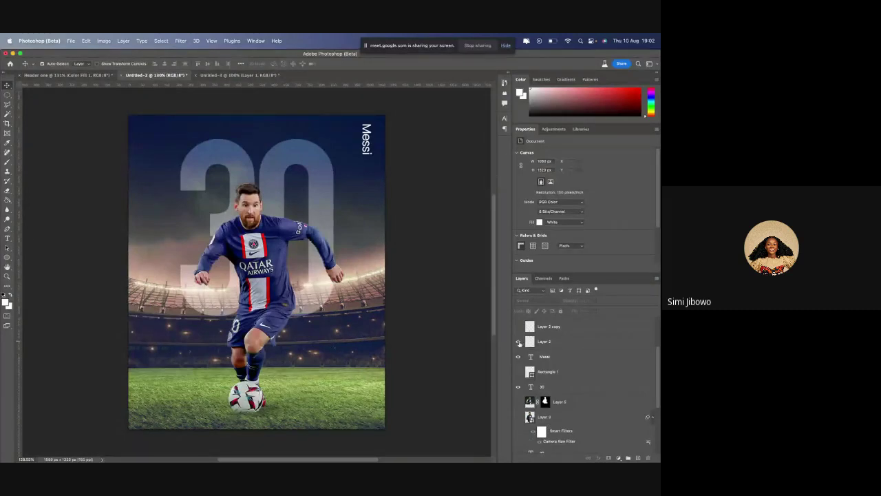
Make Layer 2, Layer 2 copy and the Rectangle 1 white line visible
click(519, 341)
click(519, 327)
scroll(544, 358, up, 4)
scroll(544, 357, down, 2)
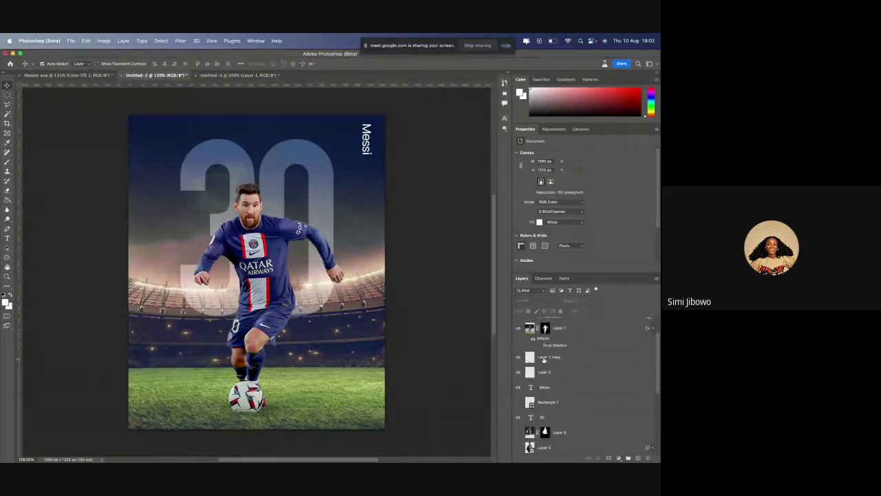
click(517, 402)
Move the Messi text and white line lower-left together and shorten them vertically
click(367, 141)
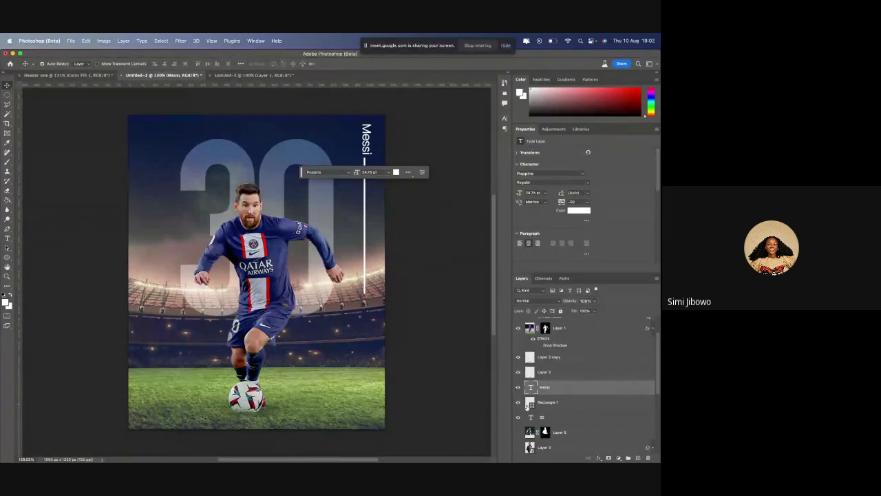
shift+click(543, 403)
key(super+t)
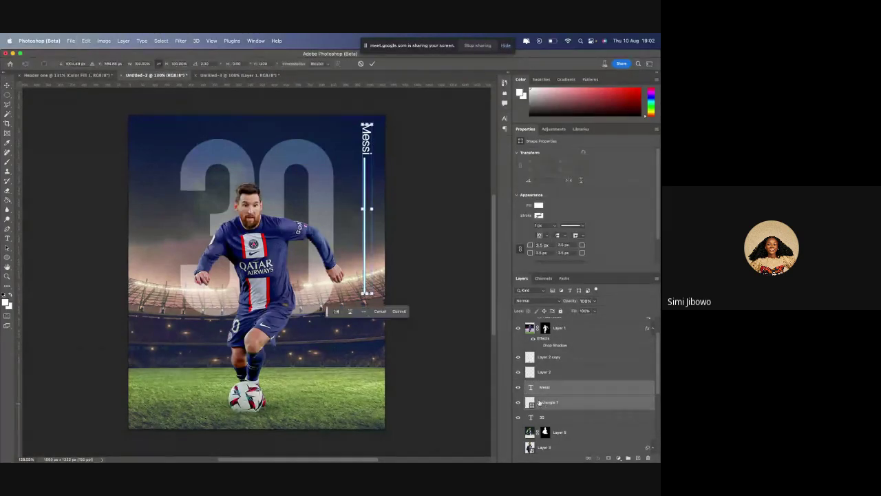
drag(367, 131, 344, 155)
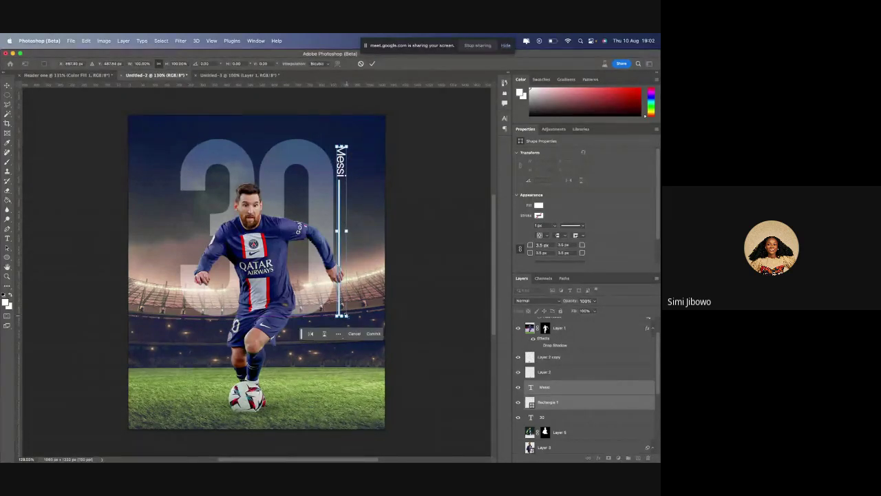
drag(341, 316, 342, 301)
key(Return)
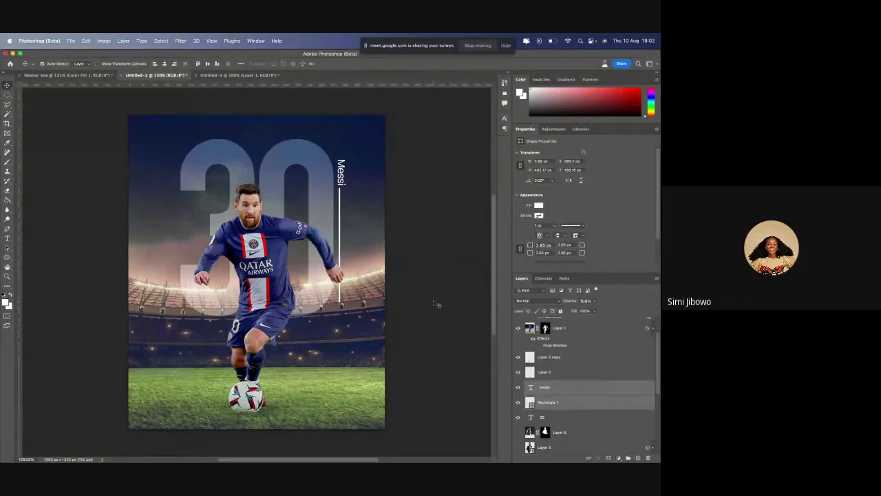
Deselect the layers and stop sharing the screen
click(446, 294)
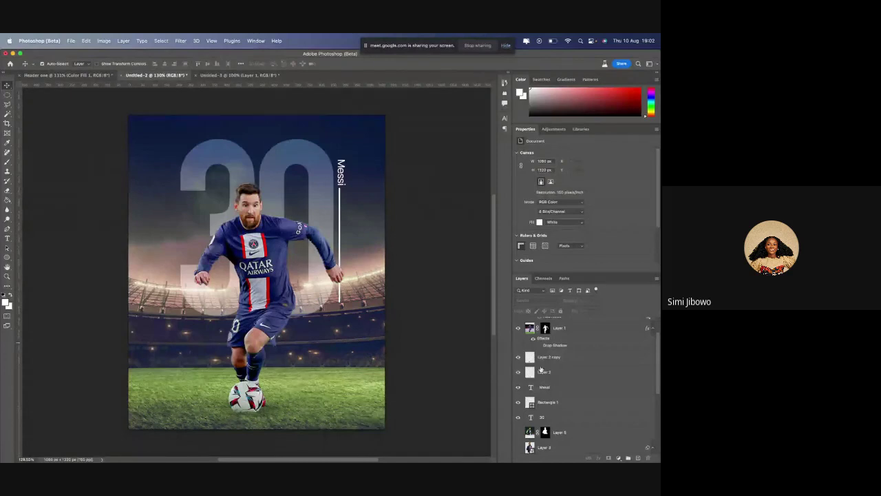
scroll(558, 387, up, 1)
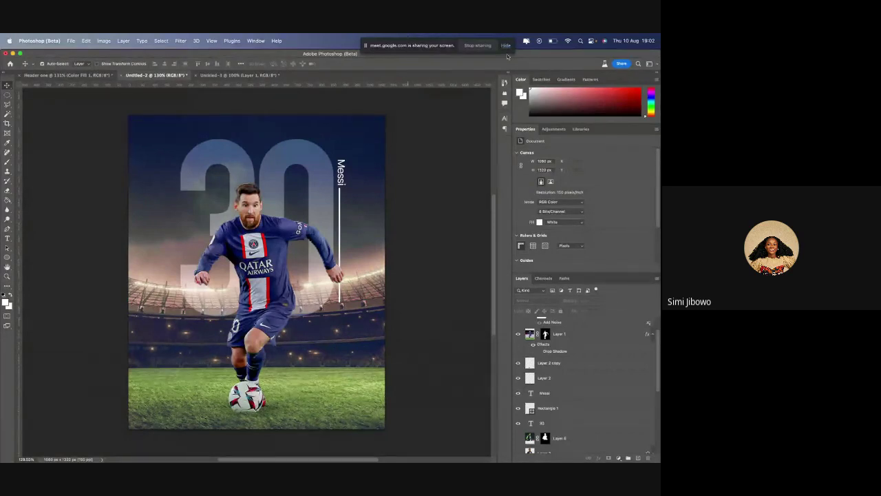
click(476, 45)
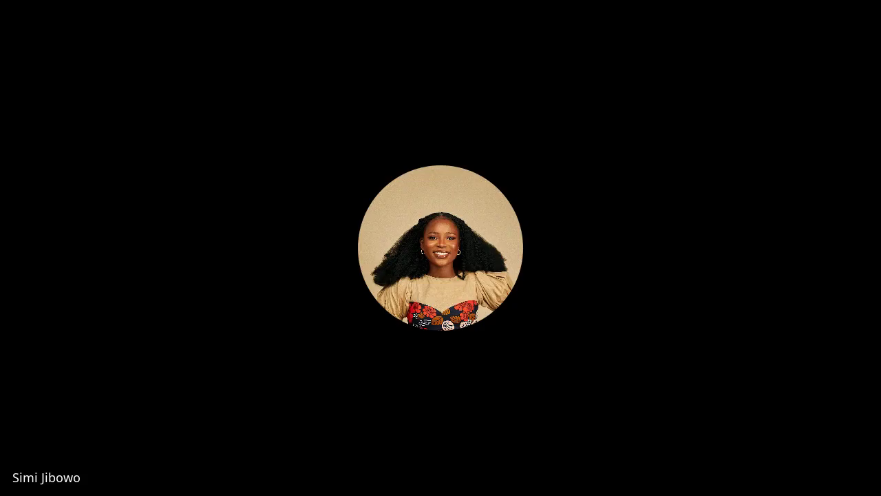